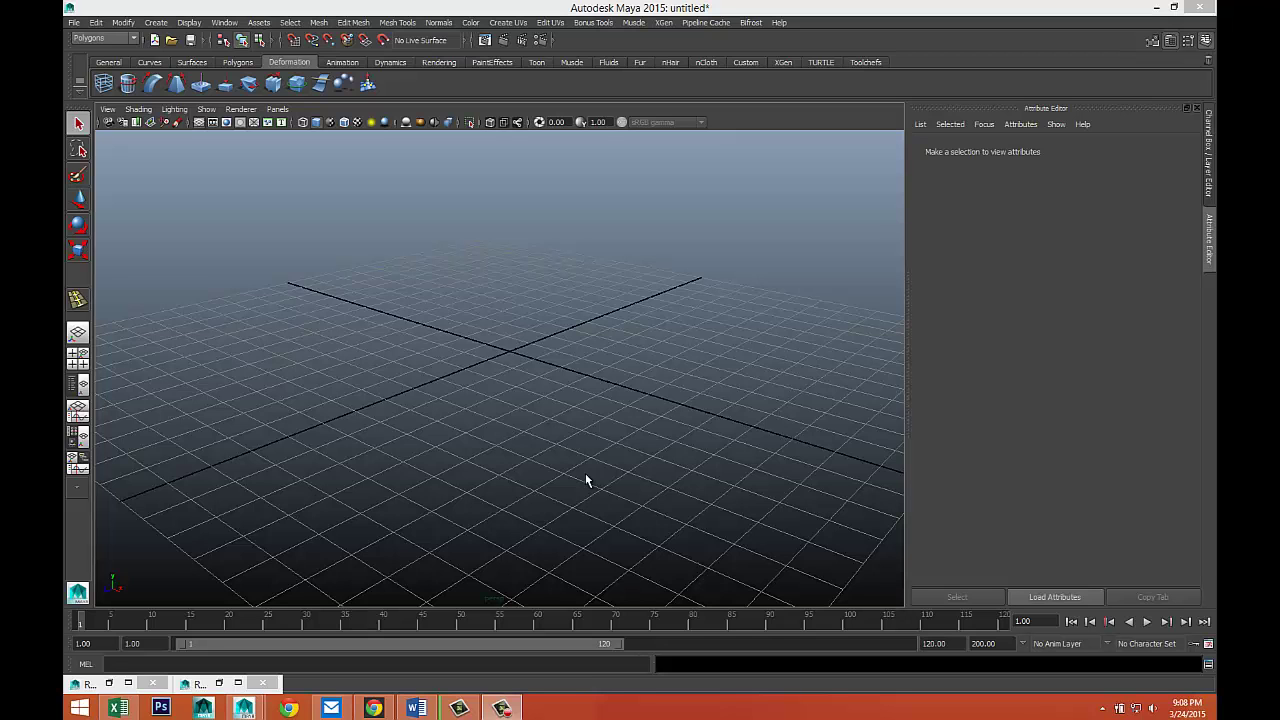
Create a polygon cylinder about 2.5 units in radius and 5 units high near the grid's center.
{"action": "left_click_drag", "start_coordinate": [606, 473], "coordinate": [575, 455], "text": "alt"}
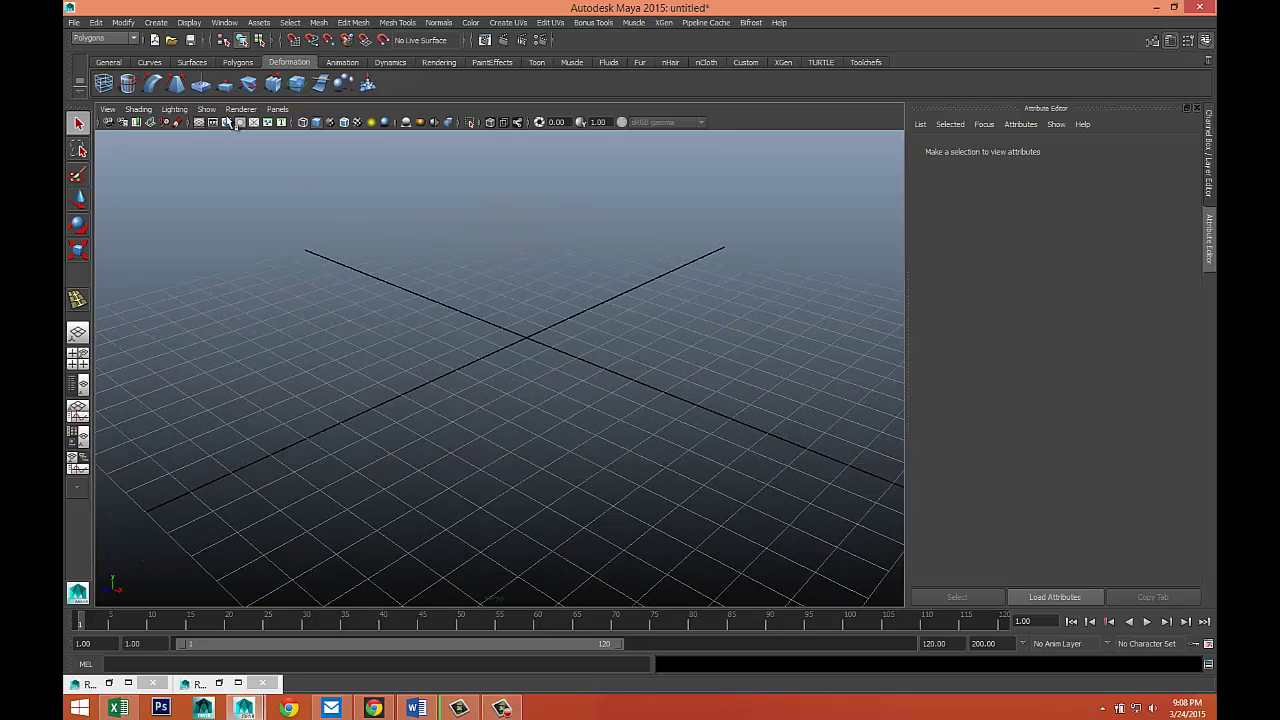
{"action": "left_click", "coordinate": [237, 62]}
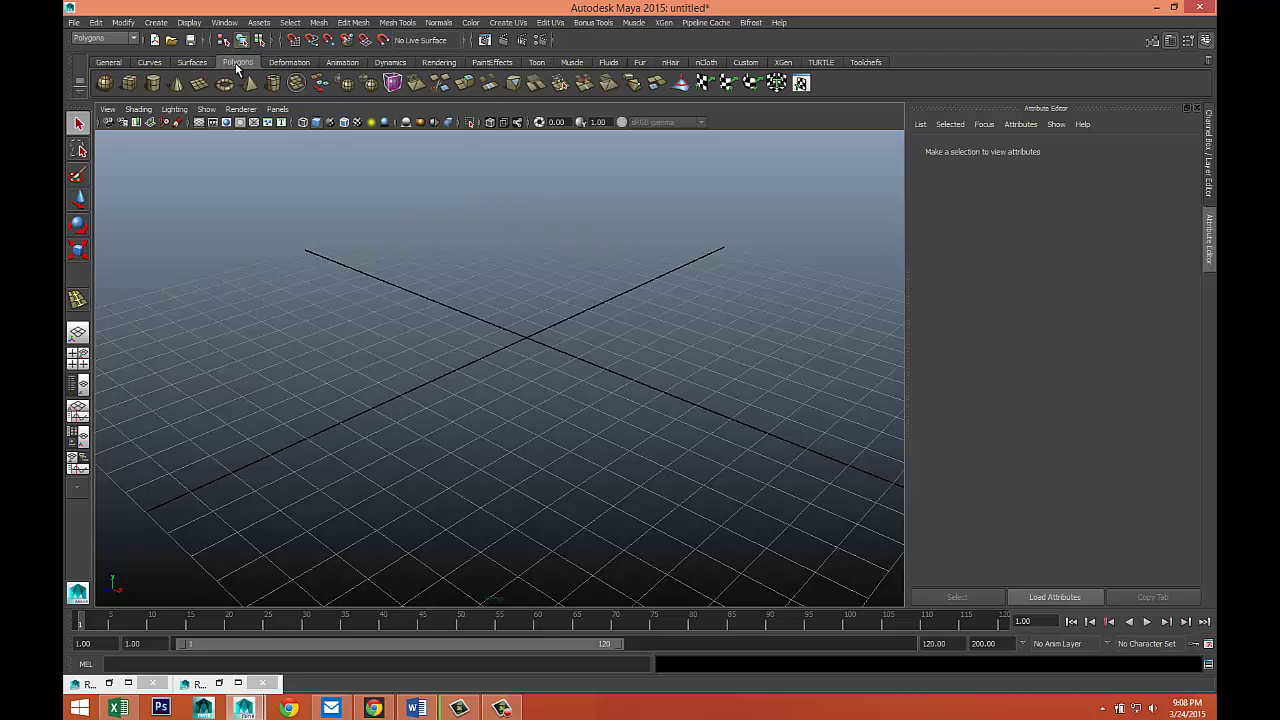
{"action": "left_click", "coordinate": [153, 84]}
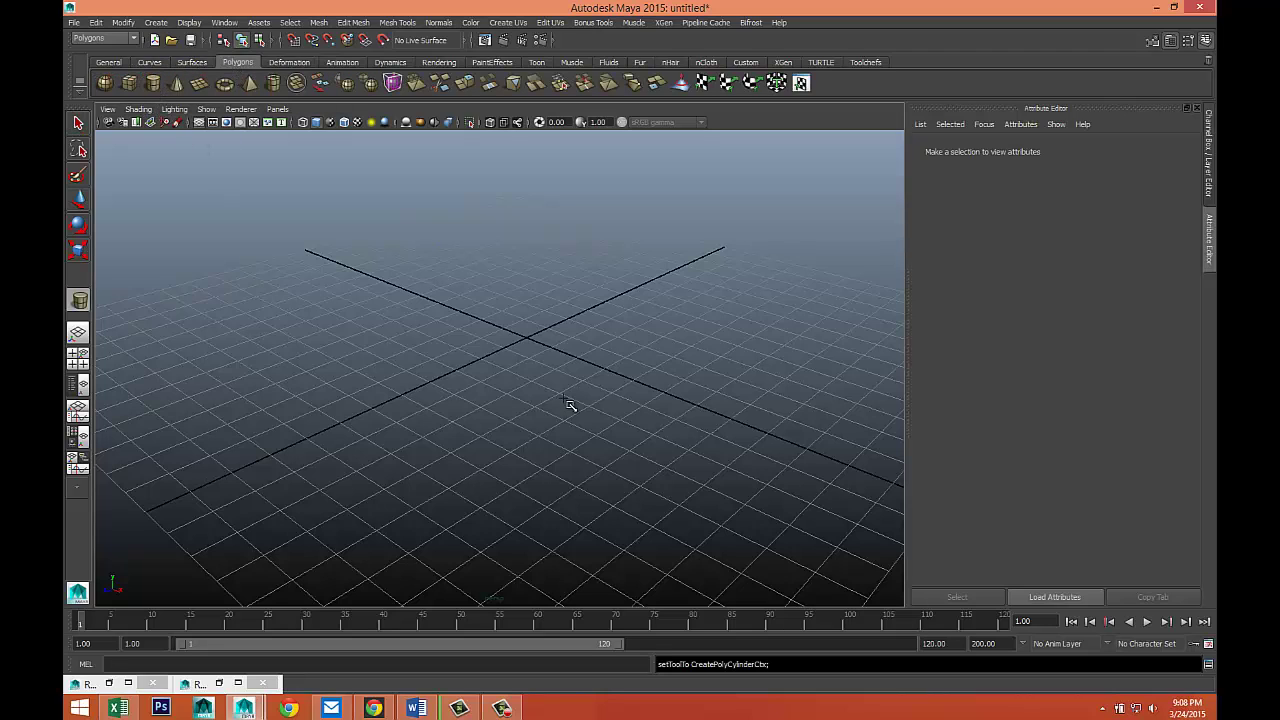
{"action": "left_click_drag", "start_coordinate": [545, 372], "coordinate": [607, 193]}
{"action": "scroll", "coordinate": [650, 312], "scroll_direction": "down", "scroll_amount": 3}
{"action": "left_click_drag", "start_coordinate": [663, 314], "coordinate": [683, 470], "text": "alt"}
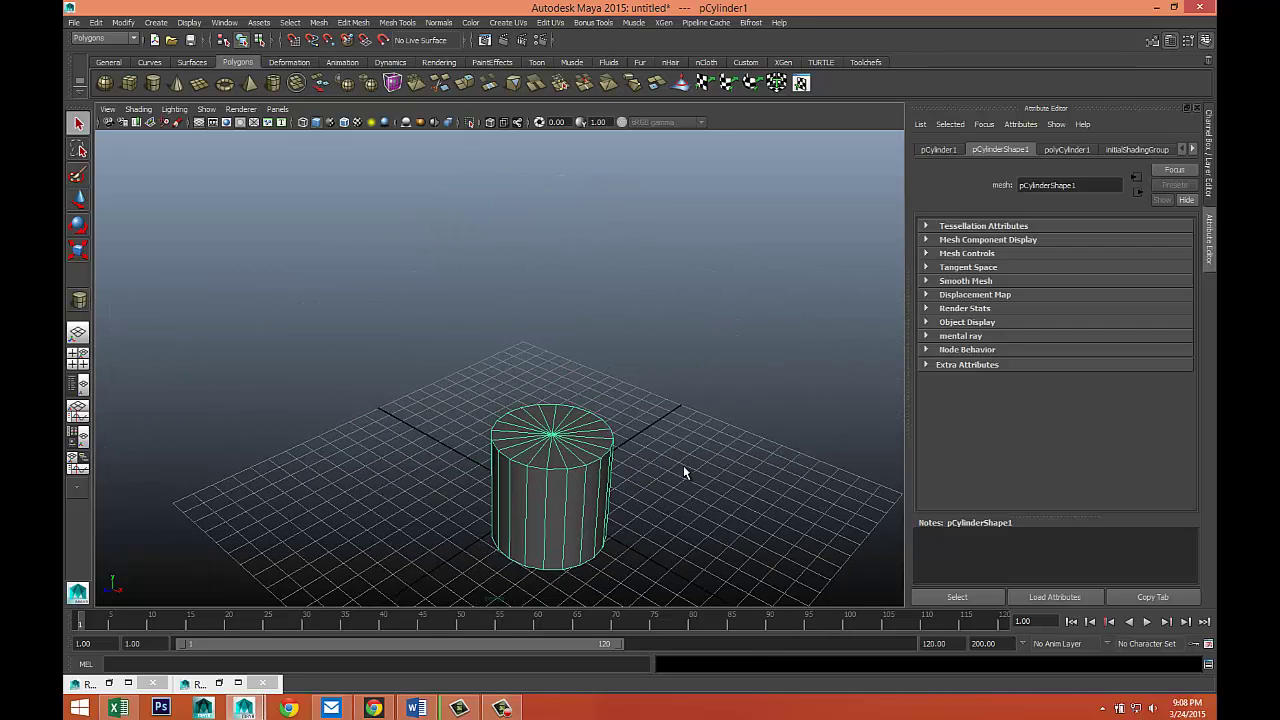
Stretch the cylinder vertically into a tall column and raise it so its base rests on the grid.
{"action": "key", "text": "r"}
{"action": "left_click_drag", "start_coordinate": [552, 438], "coordinate": [568, 304]}
{"action": "left_click_drag", "start_coordinate": [615, 465], "coordinate": [633, 371], "text": "alt"}
{"action": "key", "text": "w"}
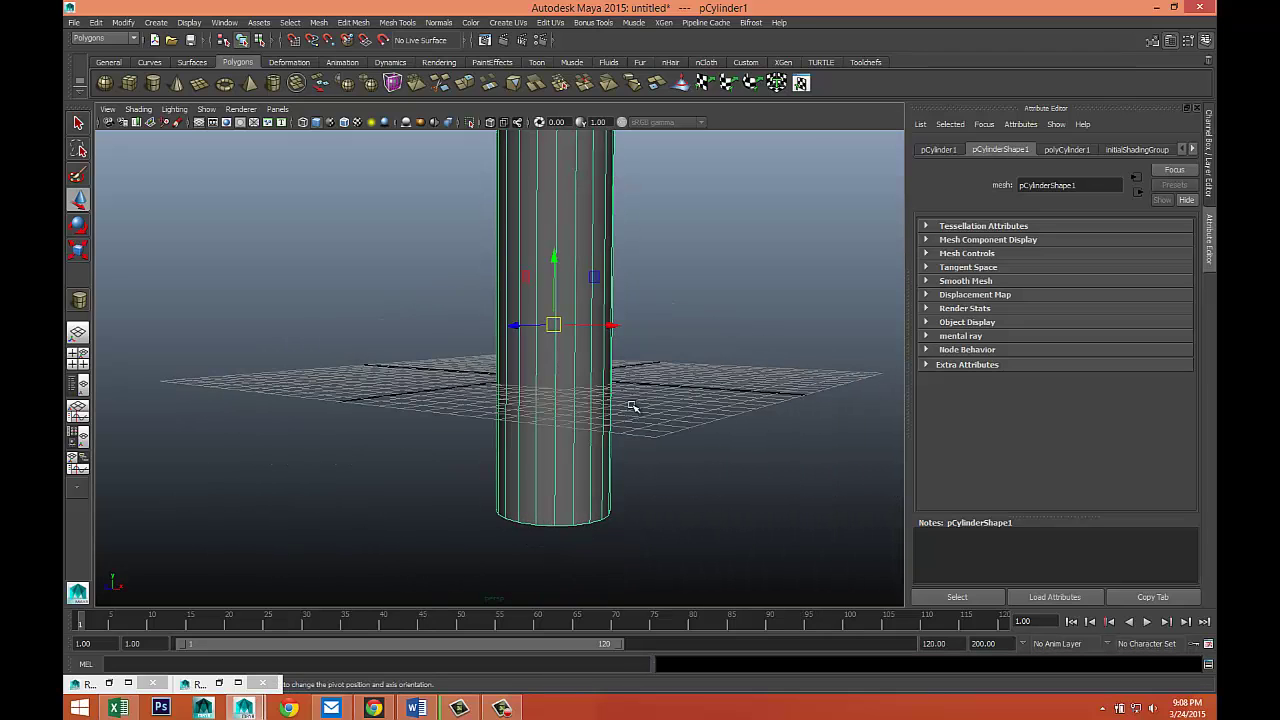
{"action": "left_click_drag", "start_coordinate": [557, 257], "coordinate": [557, 195]}
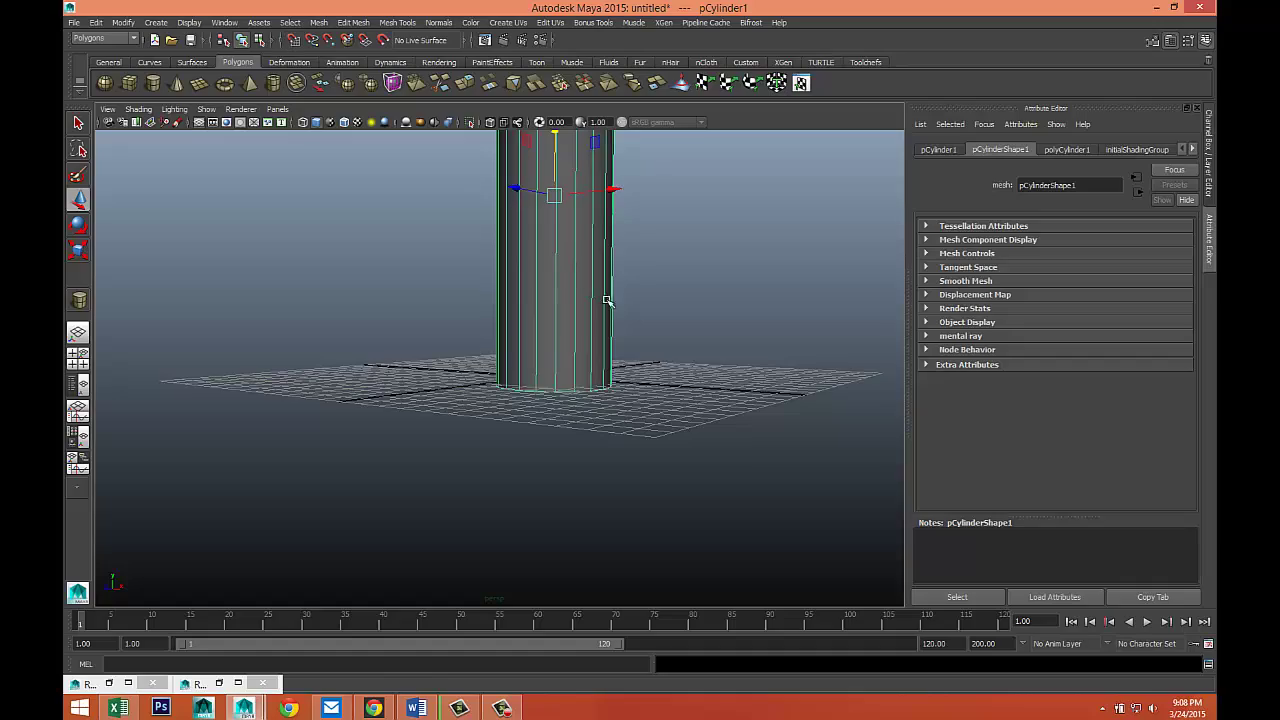
{"action": "scroll", "coordinate": [640, 320], "scroll_direction": "up", "scroll_amount": 5}
{"action": "mouse_move", "coordinate": [624, 407]}
{"action": "left_mouse_down", "text": "alt"}
{"action": "mouse_move", "coordinate": [634, 431]}
{"action": "mouse_move", "coordinate": [609, 408]}
{"action": "left_mouse_up", "text": "alt"}
{"action": "middle_click_drag", "start_coordinate": [594, 354], "coordinate": [652, 454], "text": "alt"}
{"action": "right_click_drag", "start_coordinate": [652, 454], "coordinate": [660, 401], "text": "alt"}
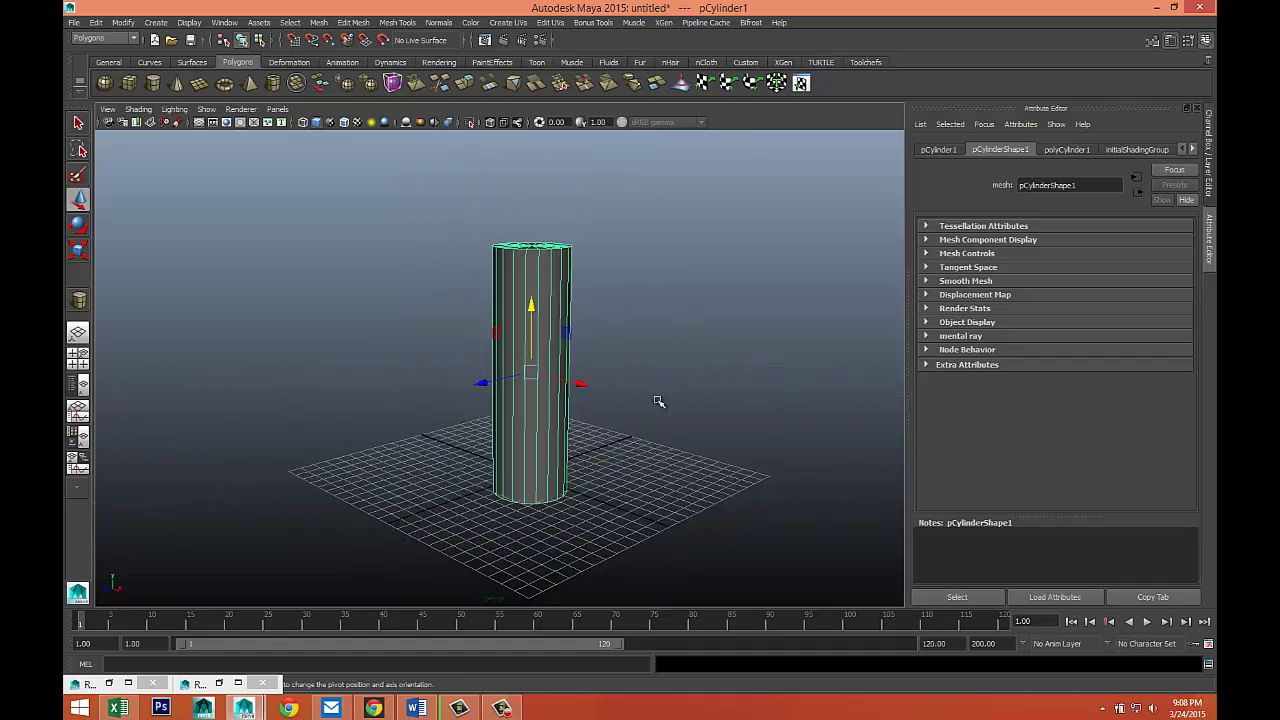
{"action": "mouse_move", "coordinate": [660, 401]}
{"action": "middle_mouse_down", "text": "alt"}
{"action": "mouse_move", "coordinate": [661, 415]}
{"action": "mouse_move", "coordinate": [652, 400]}
{"action": "middle_mouse_up", "text": "alt"}
{"action": "left_click_drag", "start_coordinate": [652, 400], "coordinate": [666, 424], "text": "alt"}
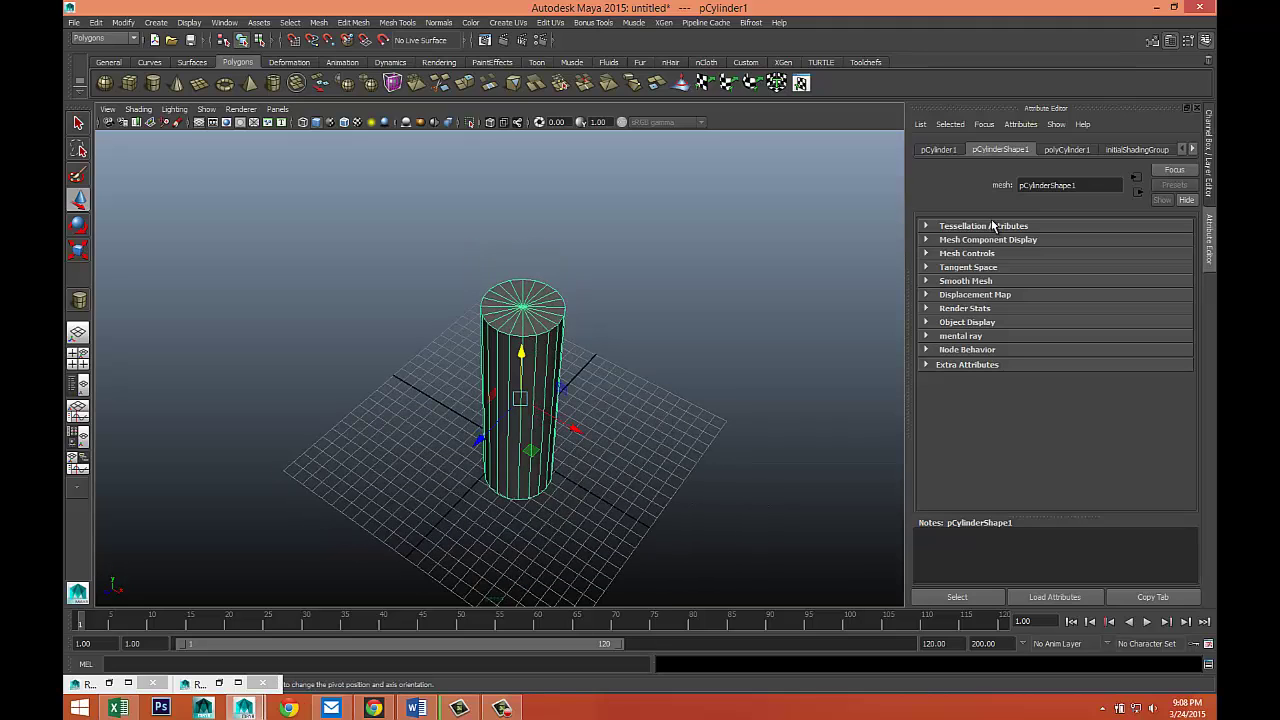
Try increasing the cylinder's height subdivisions, undo the change and delete the cylinder.
{"action": "left_click", "coordinate": [1066, 150]}
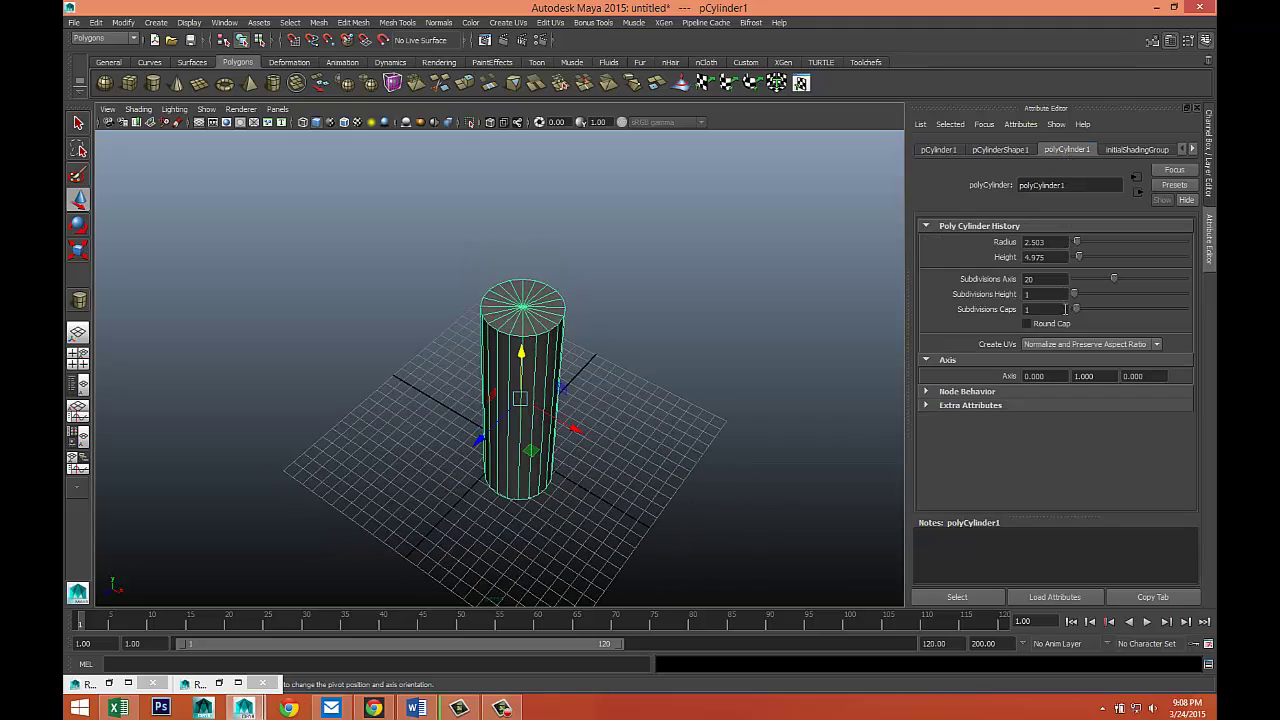
{"action": "left_click_drag", "start_coordinate": [1075, 300], "coordinate": [1087, 300]}
{"action": "key", "text": "ctrl+z"}
{"action": "key", "text": "Delete"}
Create a polygon cylinder at the grid's center, about 3.9 units in radius and 20 units high.
{"action": "left_click", "coordinate": [152, 84]}
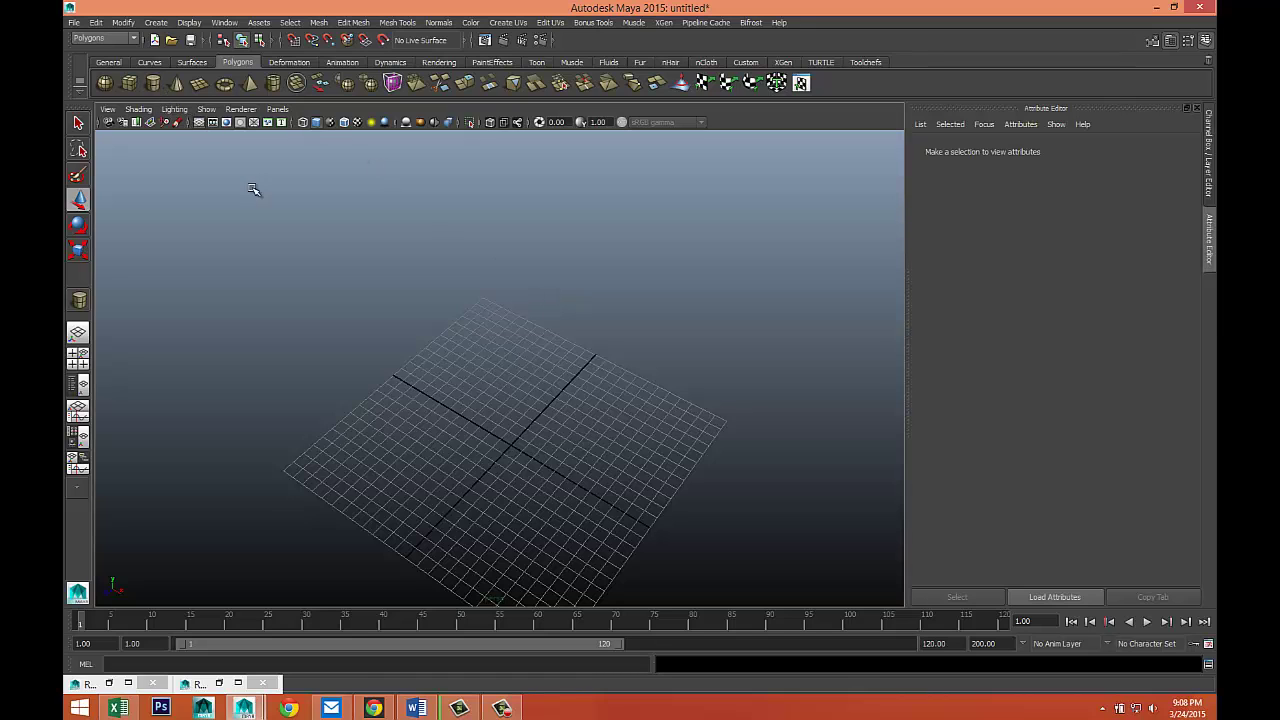
{"action": "left_click_drag", "start_coordinate": [514, 446], "coordinate": [552, 231]}
{"action": "middle_click_drag", "start_coordinate": [592, 328], "coordinate": [580, 392], "text": "alt"}
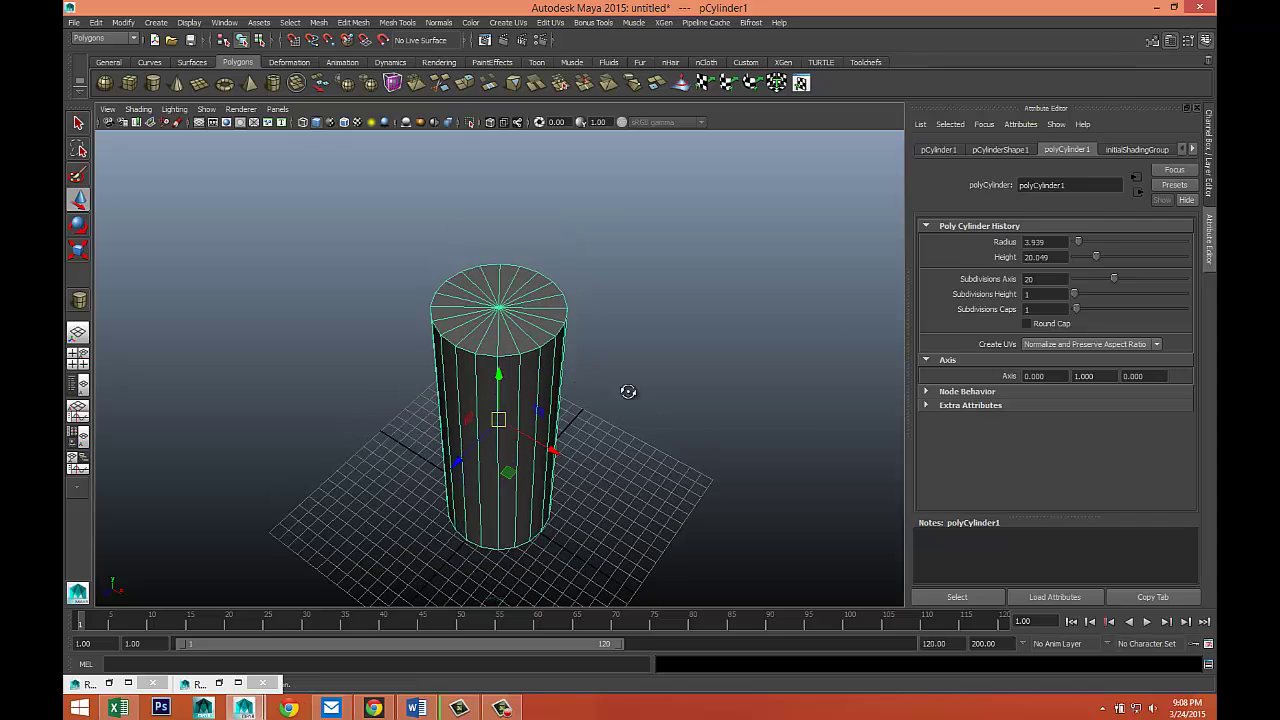
{"action": "left_click_drag", "start_coordinate": [630, 392], "coordinate": [644, 366], "text": "alt"}
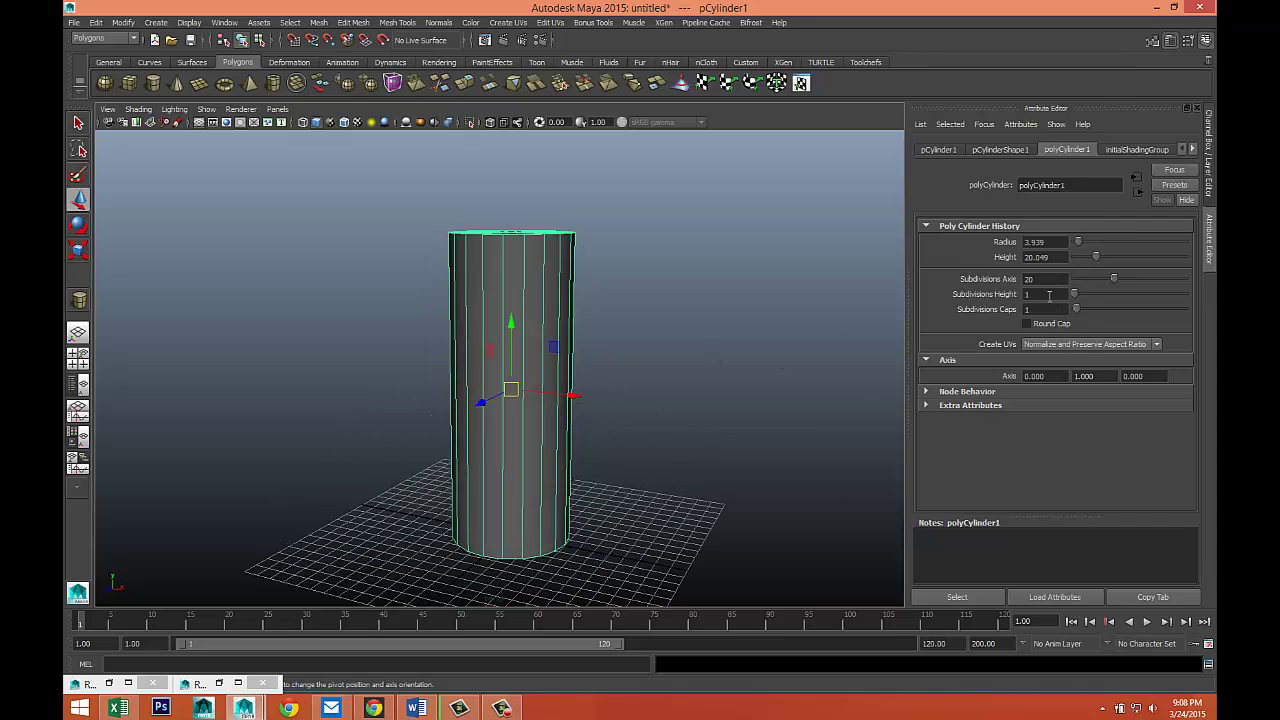
Set the cylinder's height subdivisions to 10 and its cap subdivisions to 3.
{"action": "type", "text": "10"}
{"action": "key", "text": "Return"}
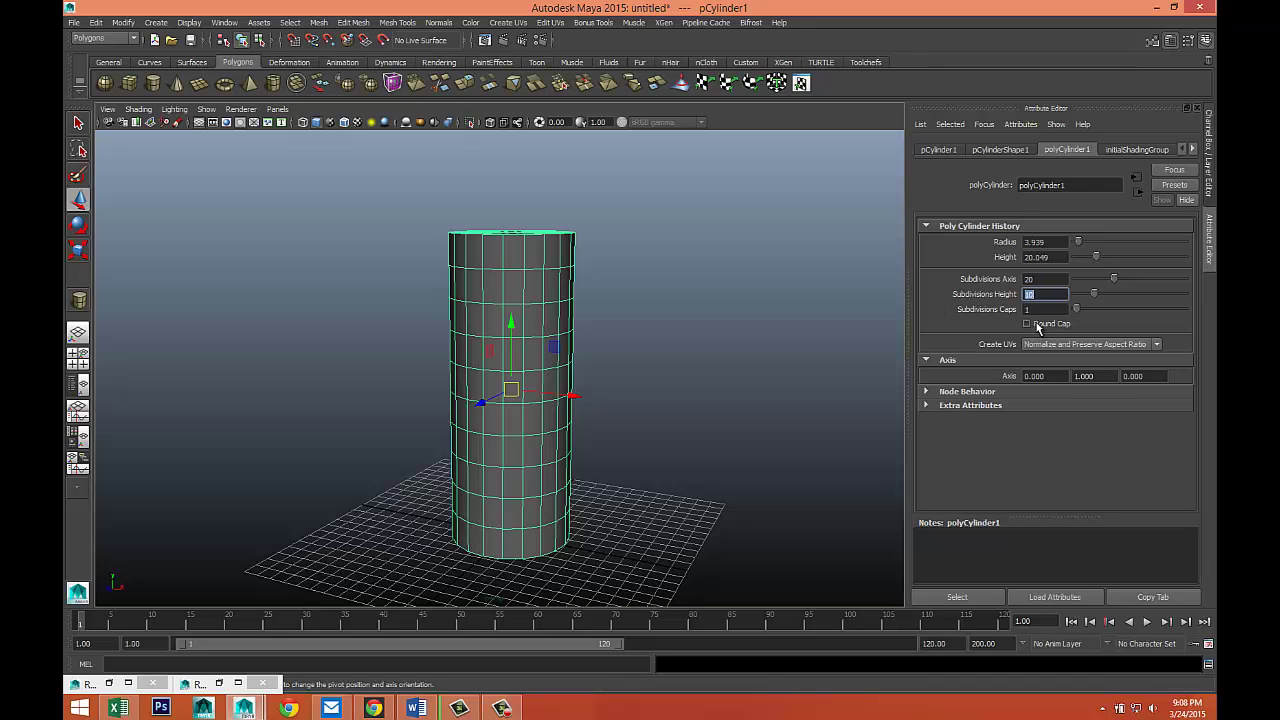
{"action": "left_click_drag", "start_coordinate": [783, 298], "coordinate": [858, 337], "text": "alt"}
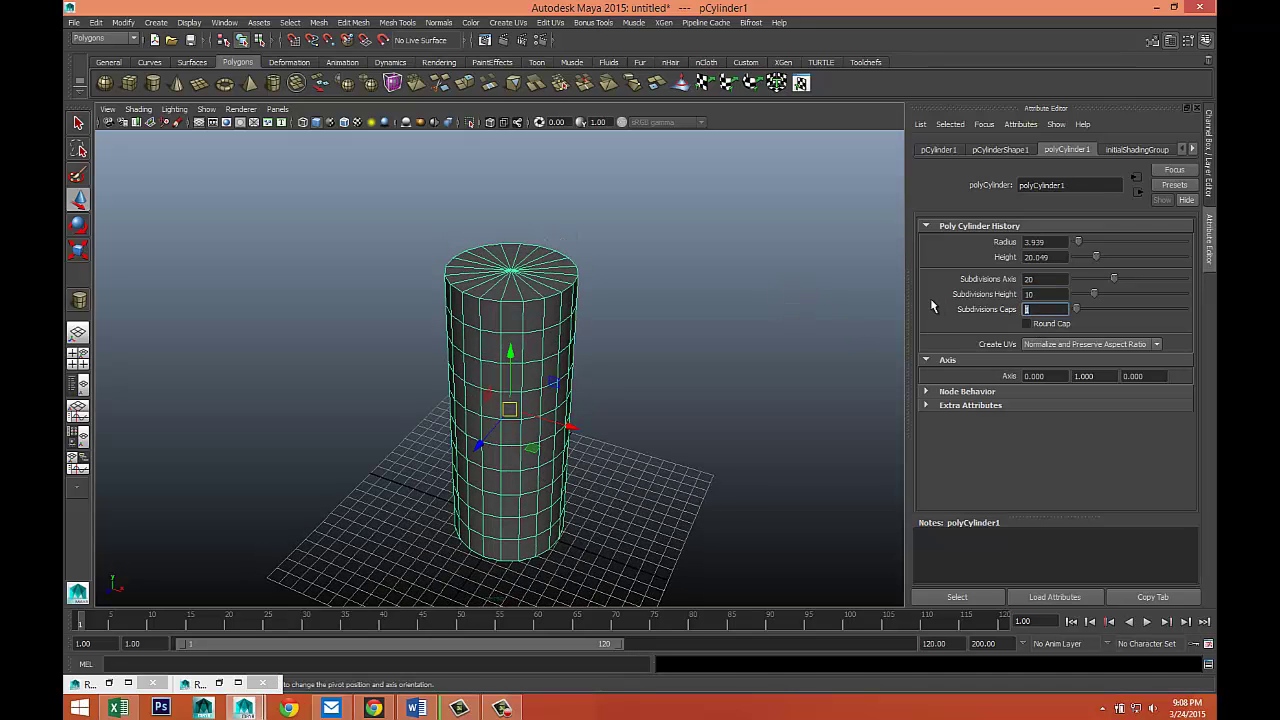
{"action": "type", "text": "3"}
{"action": "key", "text": "Return"}
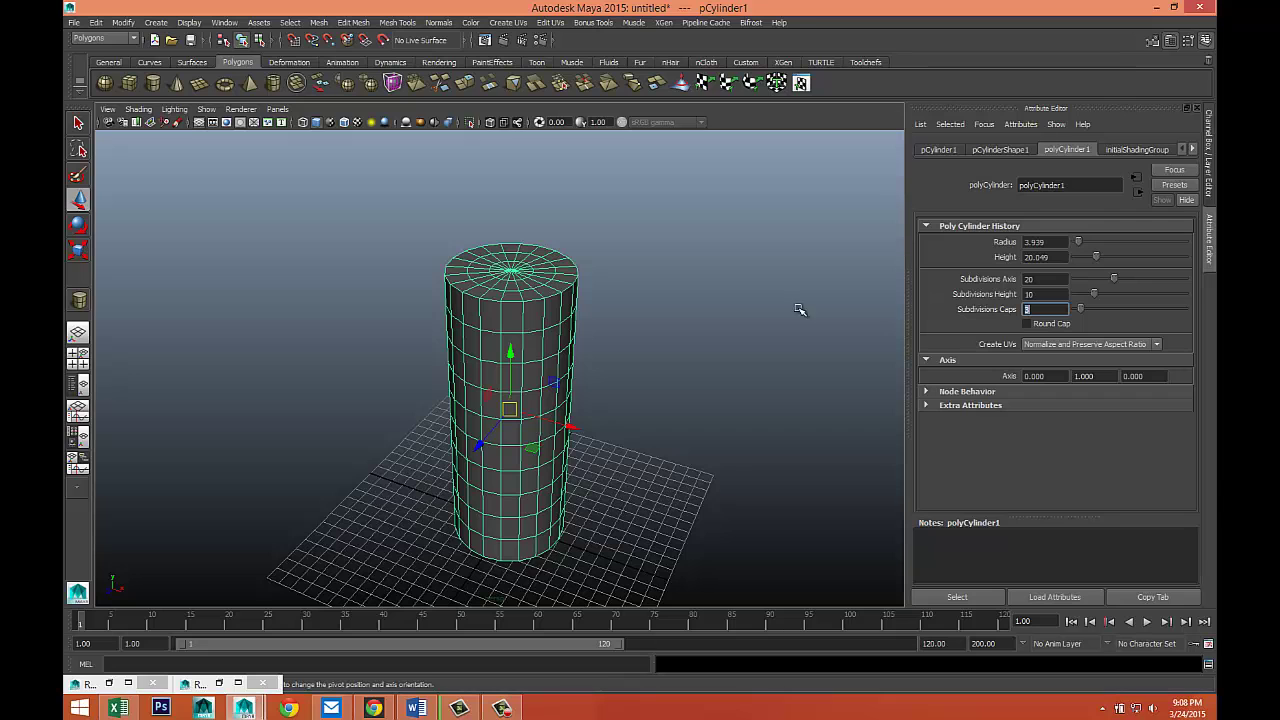
{"action": "scroll", "coordinate": [679, 363], "scroll_direction": "up", "scroll_amount": 1}
{"action": "scroll", "coordinate": [700, 343], "scroll_direction": "up", "scroll_amount": 3}
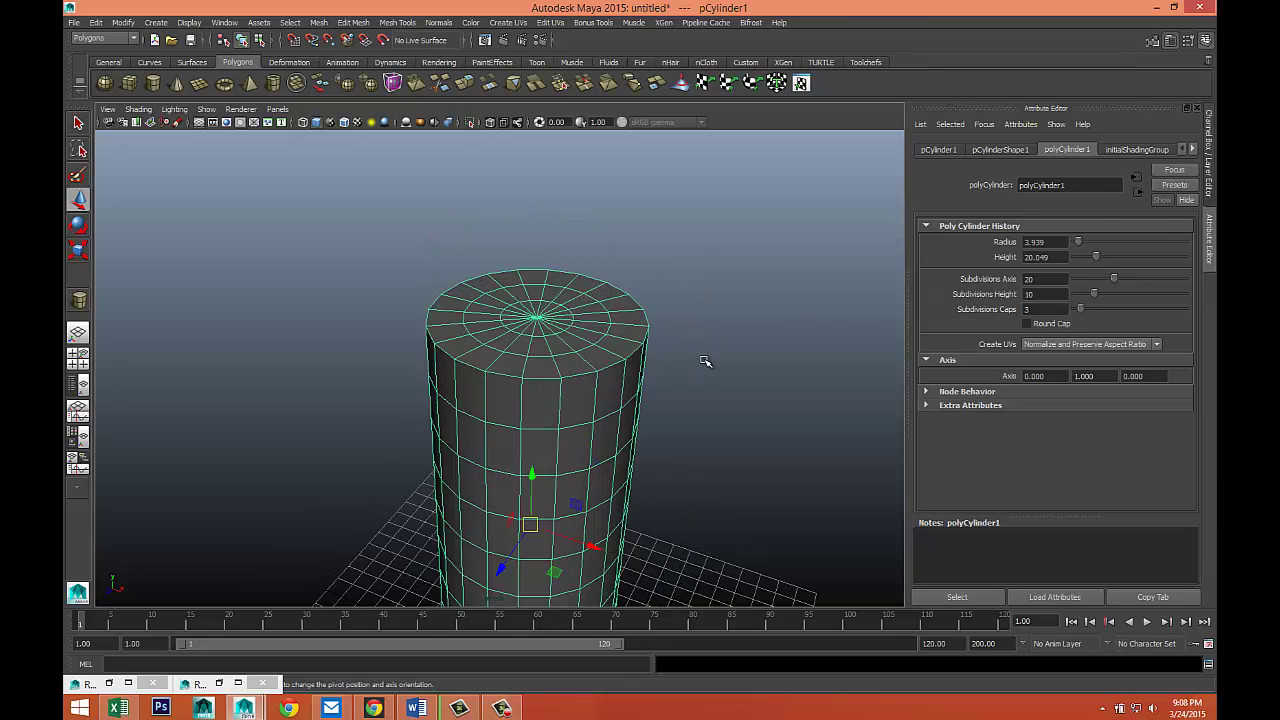
{"action": "middle_click_drag", "start_coordinate": [703, 359], "coordinate": [672, 379], "text": "alt"}
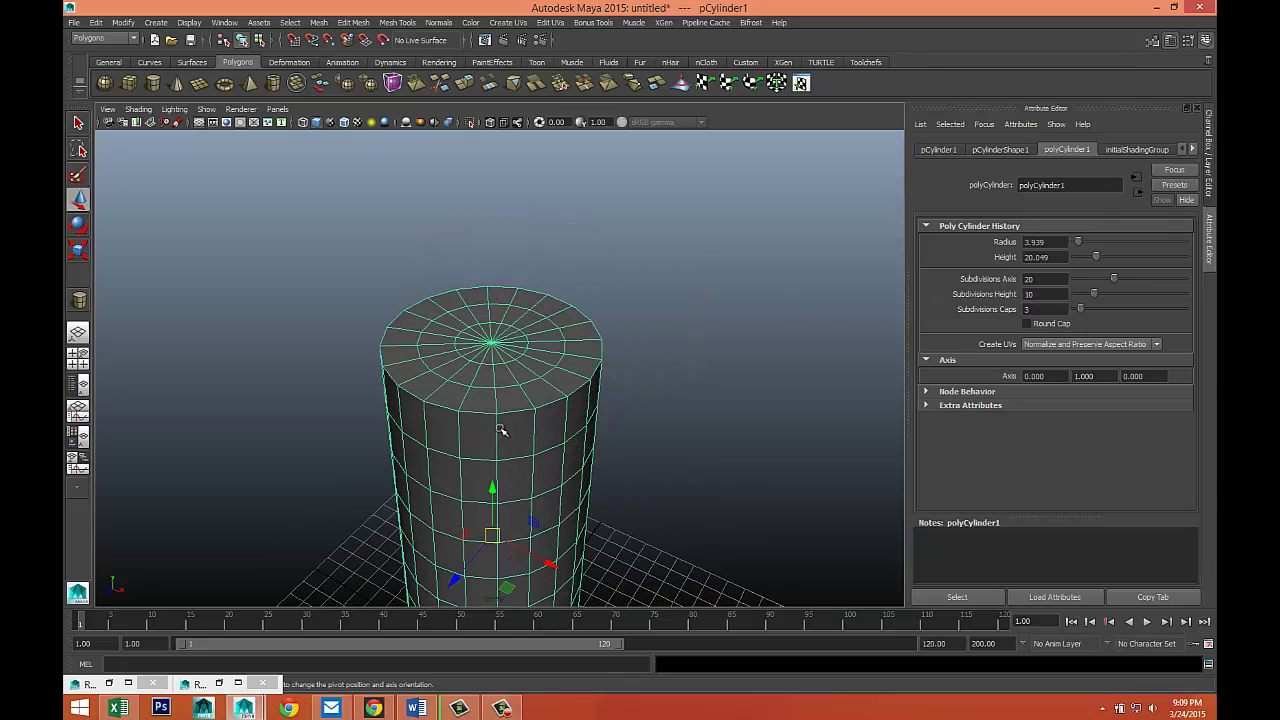
Extrude 16 adjacent outer-ring faces of the top cap slightly upward, leaving a four-face gap in the ring.
{"action": "right_click_drag", "start_coordinate": [514, 382], "coordinate": [518, 409]}
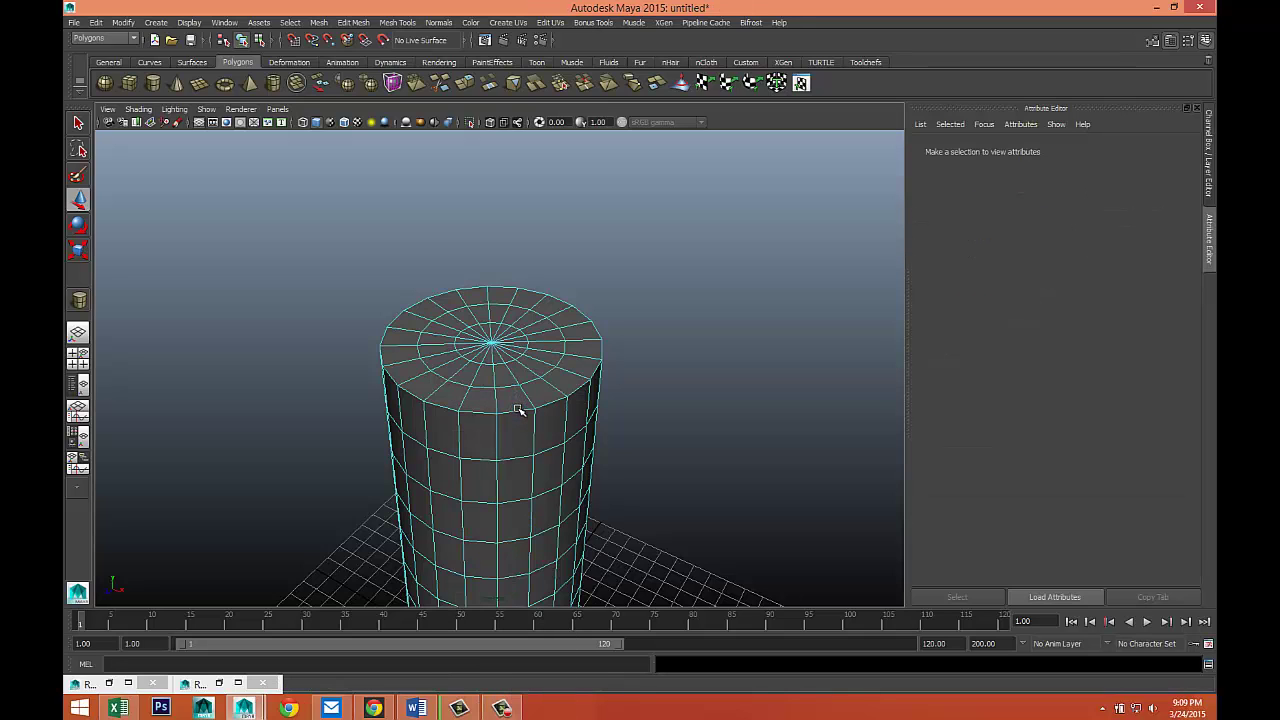
{"action": "left_click", "coordinate": [513, 399]}
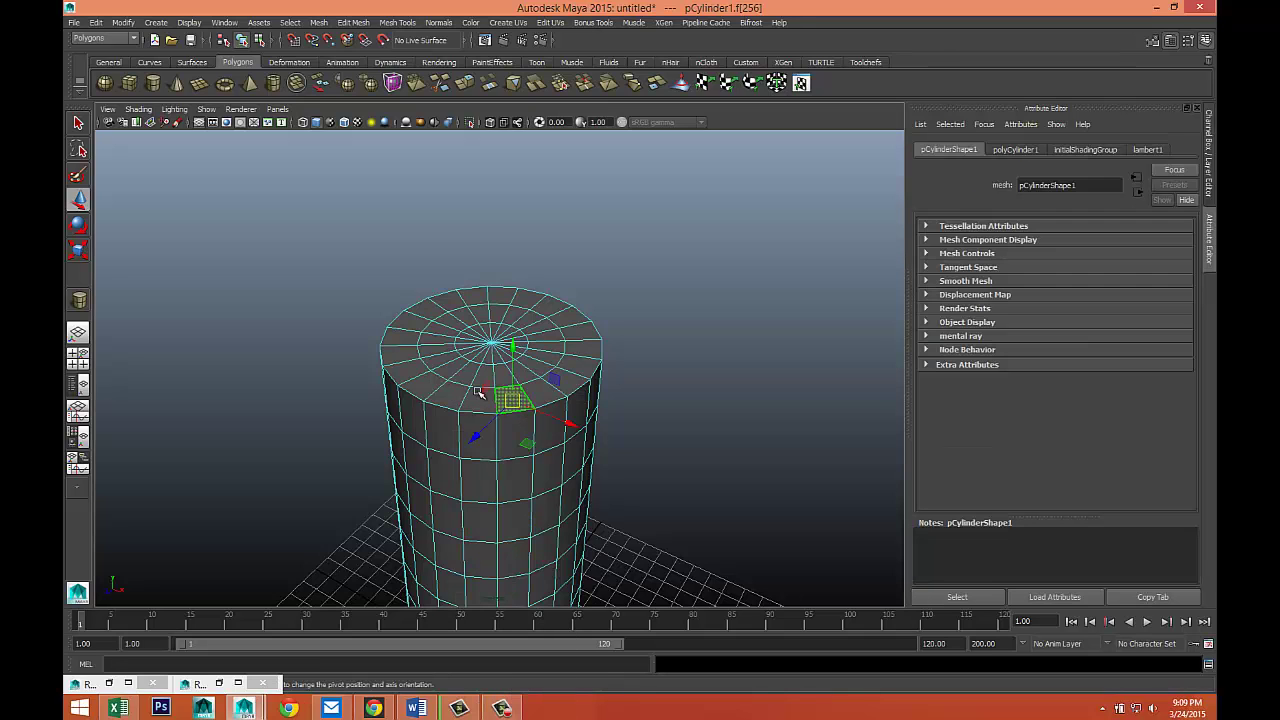
{"action": "double_click", "coordinate": [404, 370], "text": "shift"}
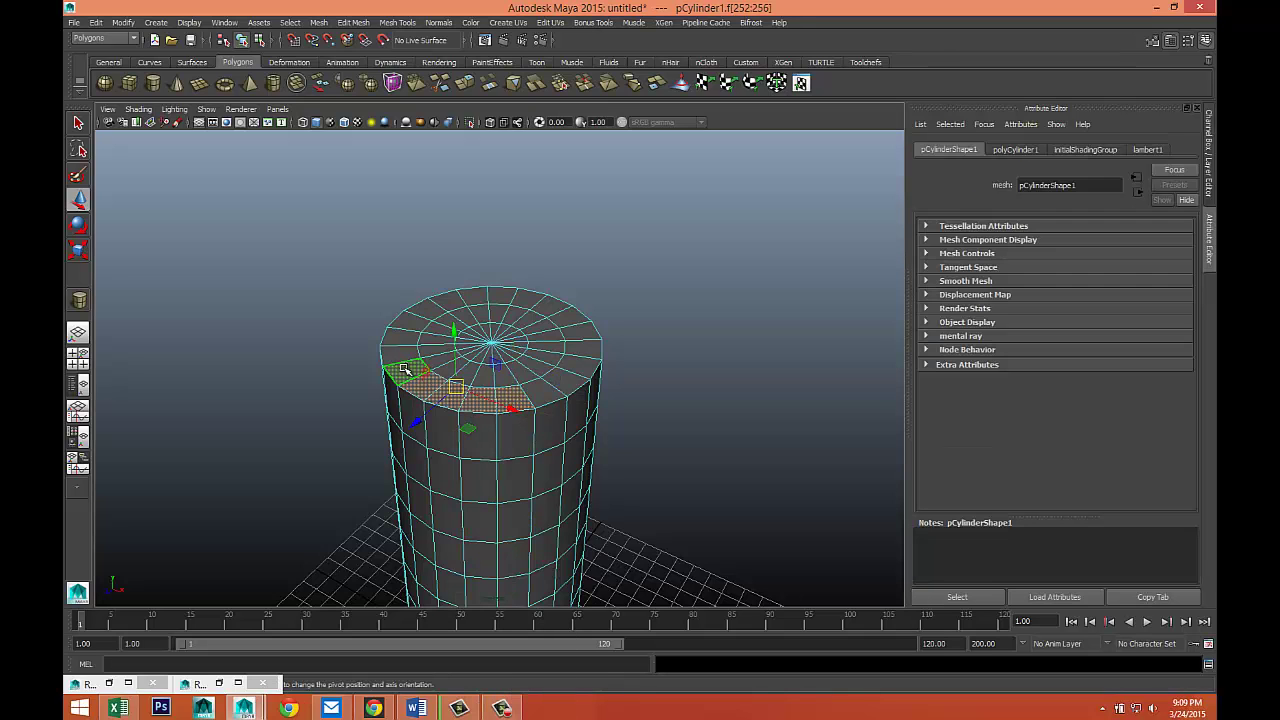
{"action": "double_click", "coordinate": [553, 306], "text": "shift"}
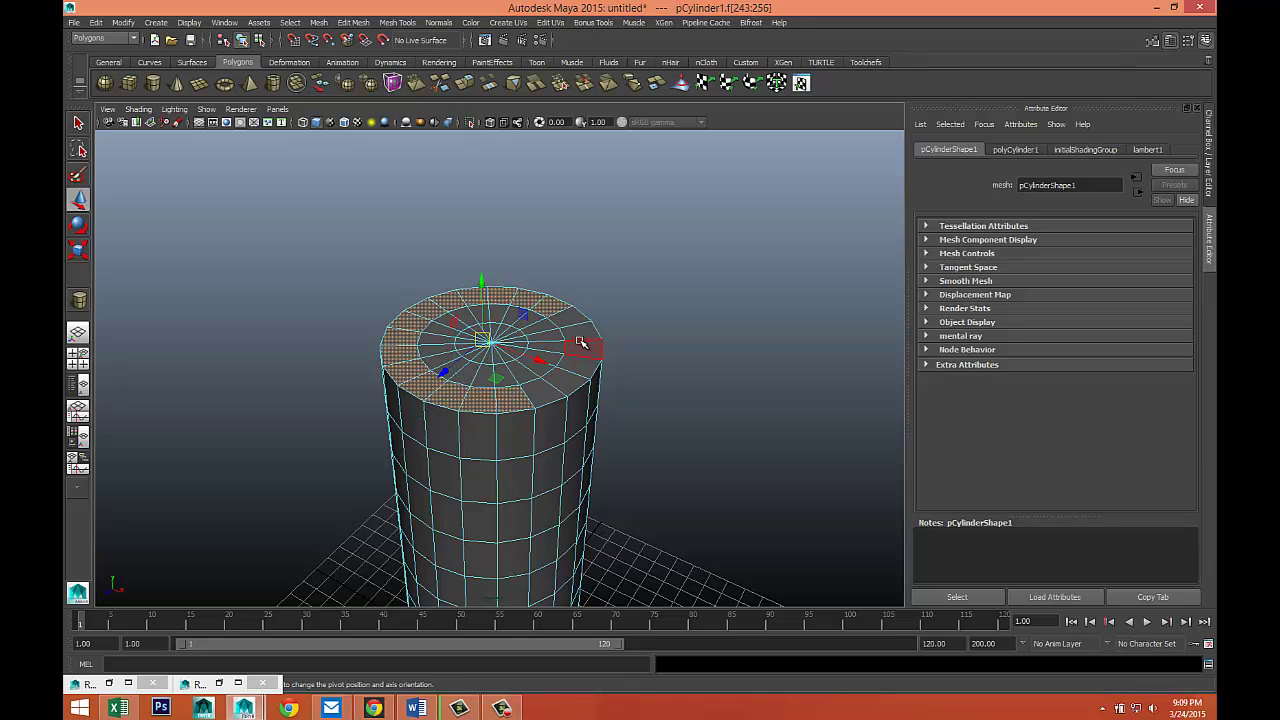
{"action": "left_click", "coordinate": [581, 333], "text": "shift"}
{"action": "left_click_drag", "start_coordinate": [686, 386], "coordinate": [660, 440], "text": "alt"}
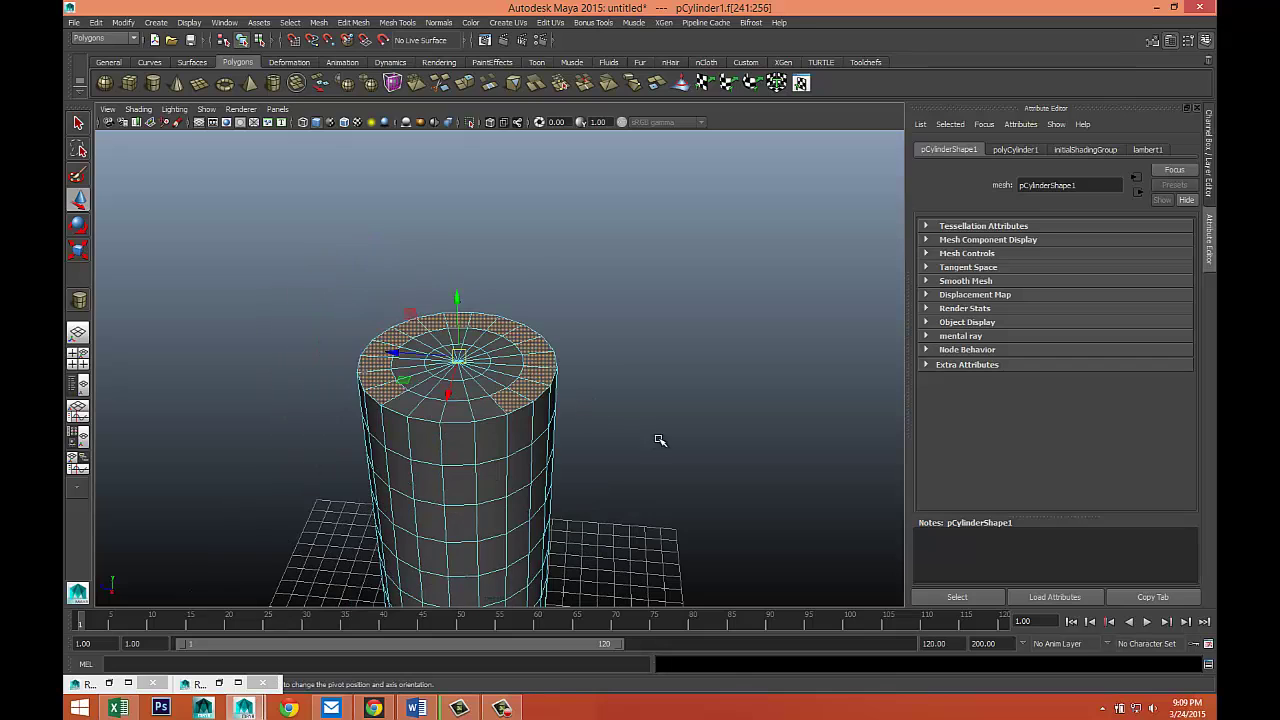
{"action": "left_click", "coordinate": [348, 23]}
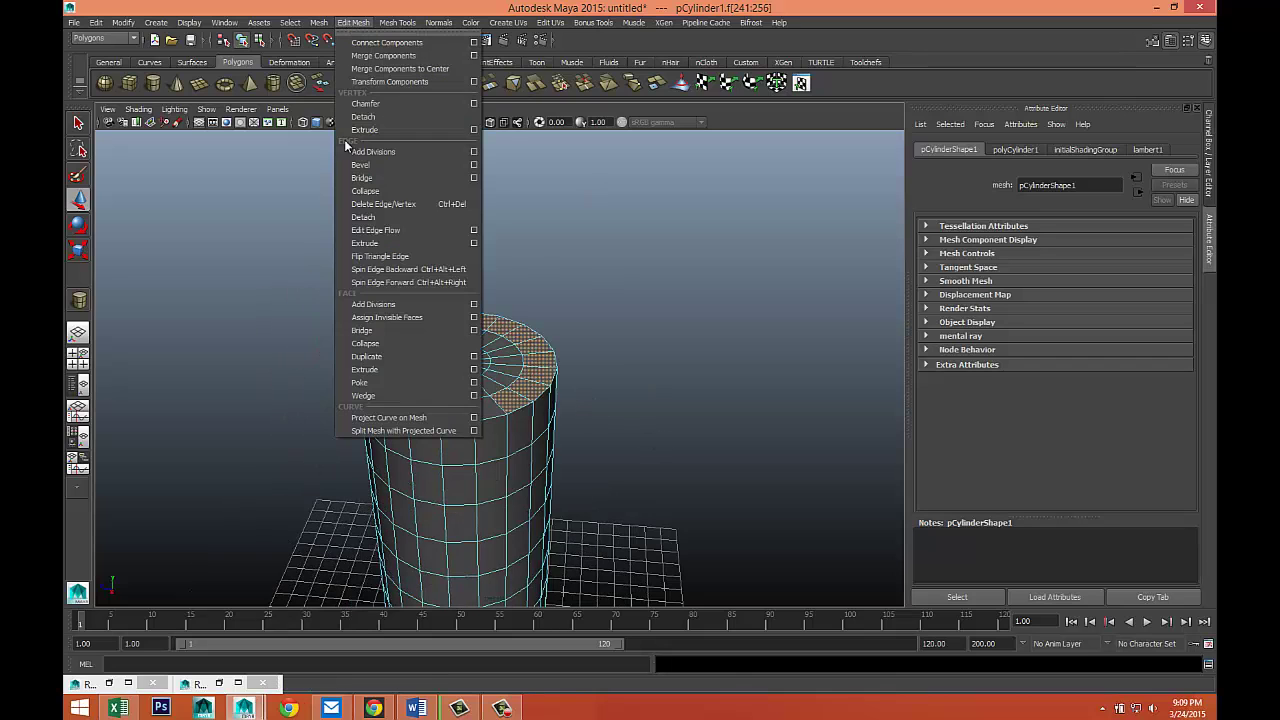
{"action": "left_click", "coordinate": [396, 369]}
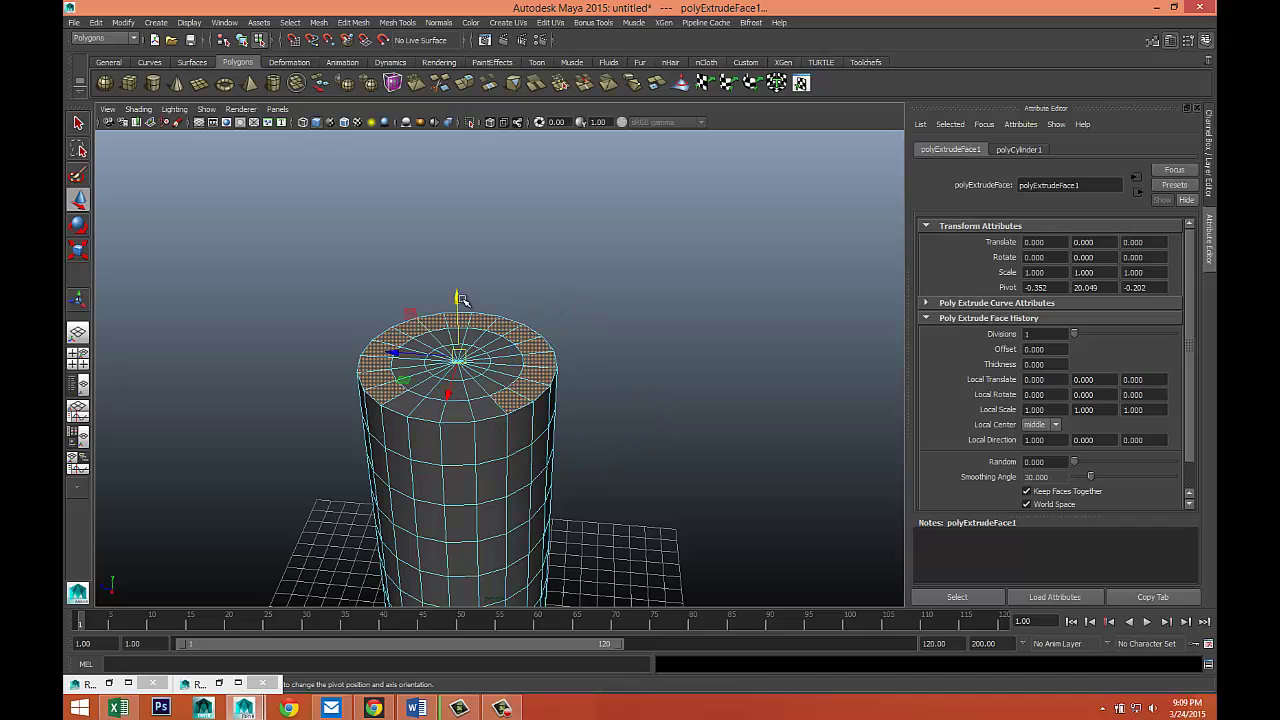
{"action": "left_click_drag", "start_coordinate": [457, 297], "coordinate": [457, 260]}
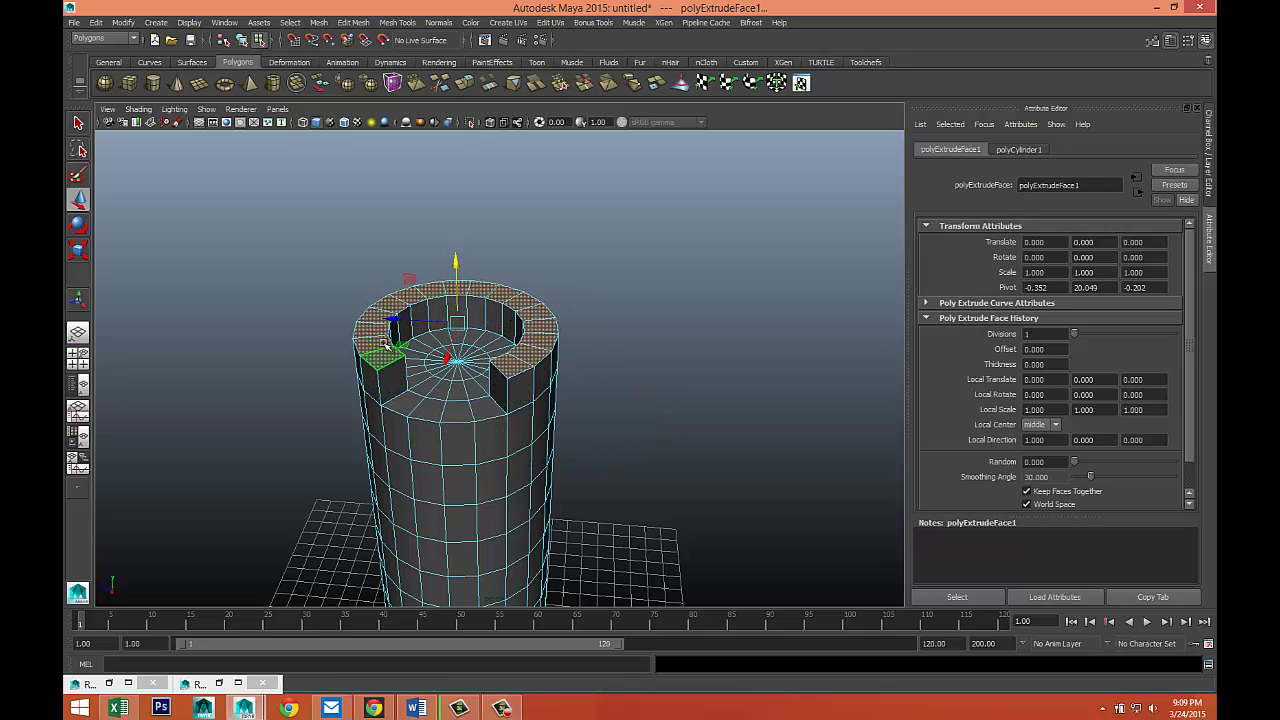
Extrude the nine middle faces on top of the raised rim upward, leaving a lower step at each end.
{"action": "left_click", "coordinate": [379, 313]}
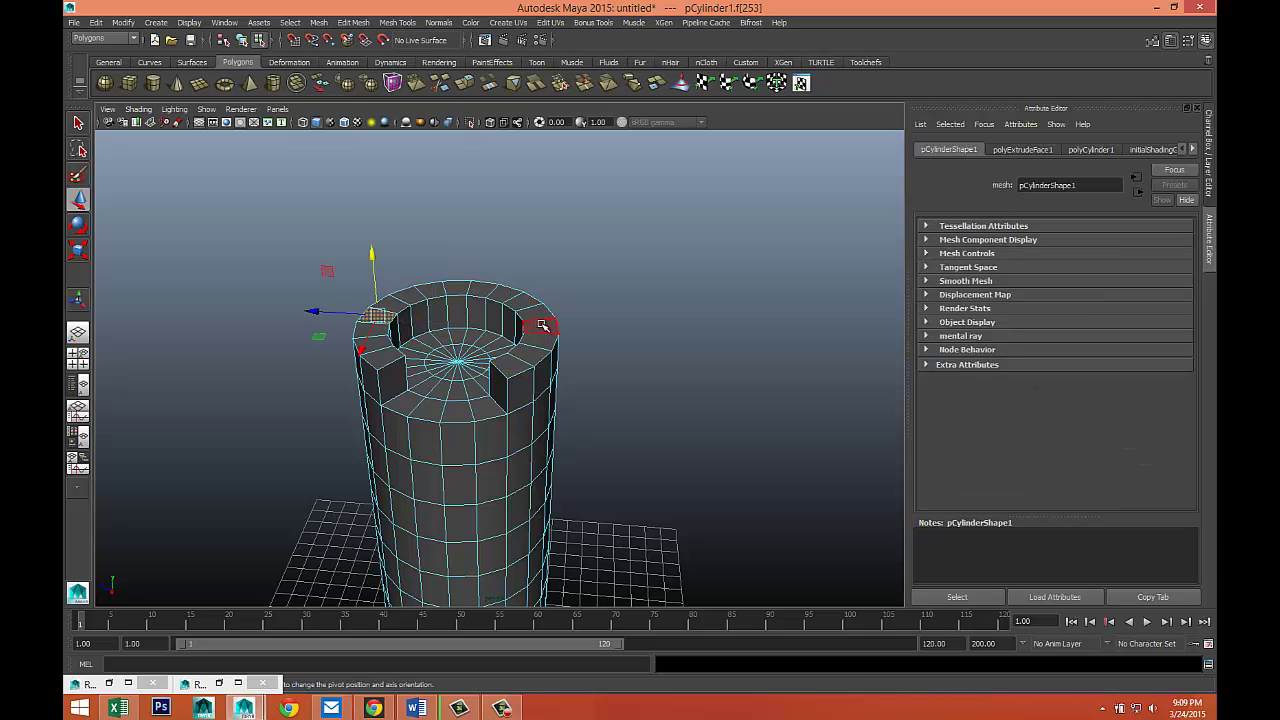
{"action": "double_click", "coordinate": [544, 316], "text": "shift"}
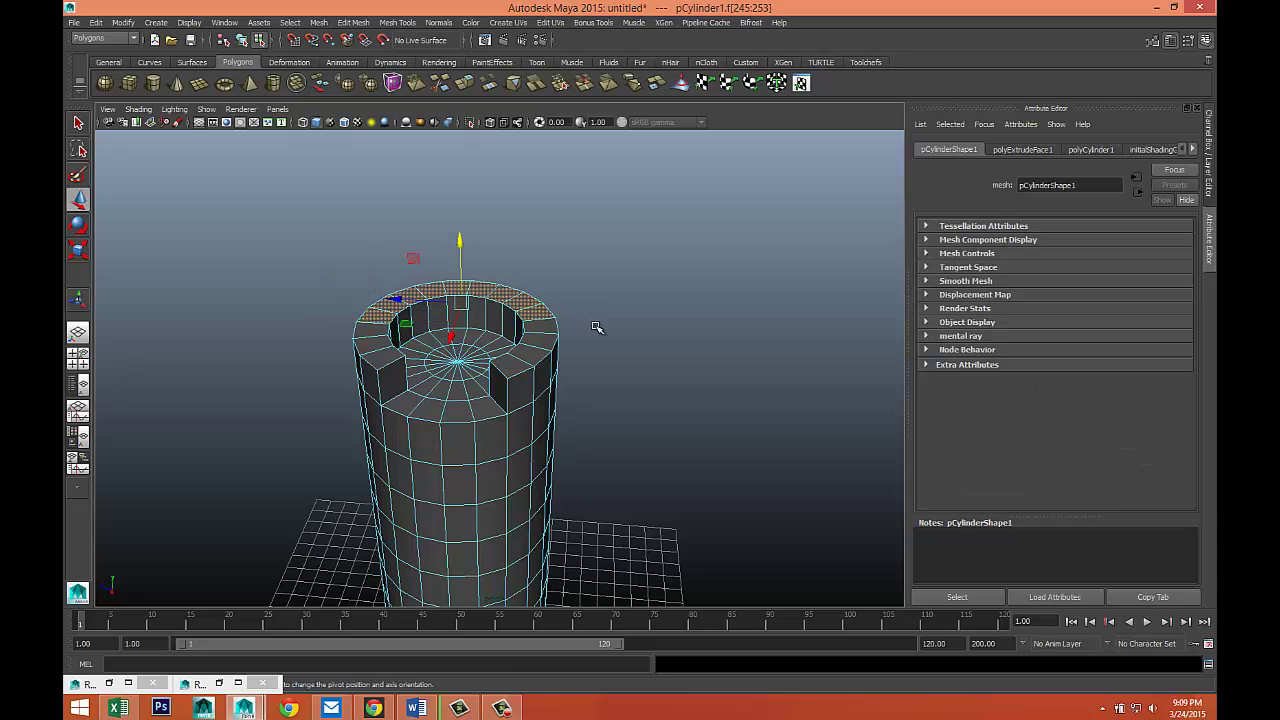
{"action": "key", "text": "ctrl+e"}
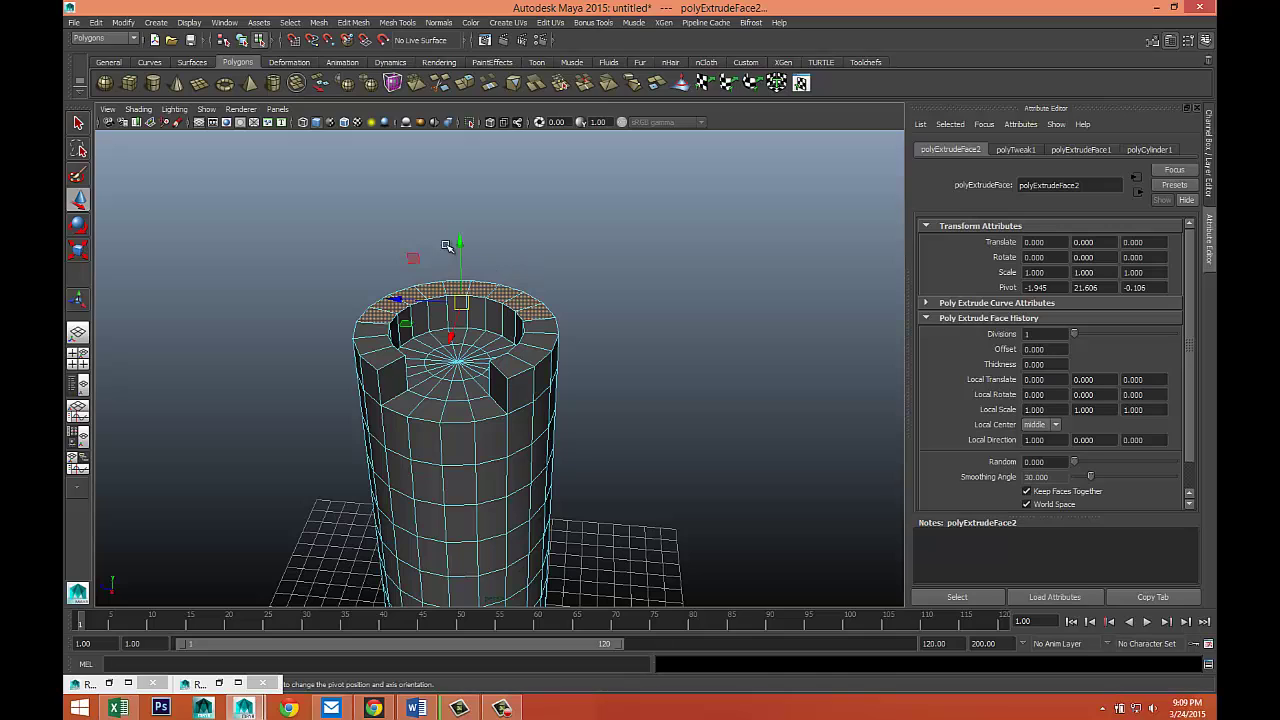
{"action": "left_click_drag", "start_coordinate": [457, 240], "coordinate": [459, 211]}
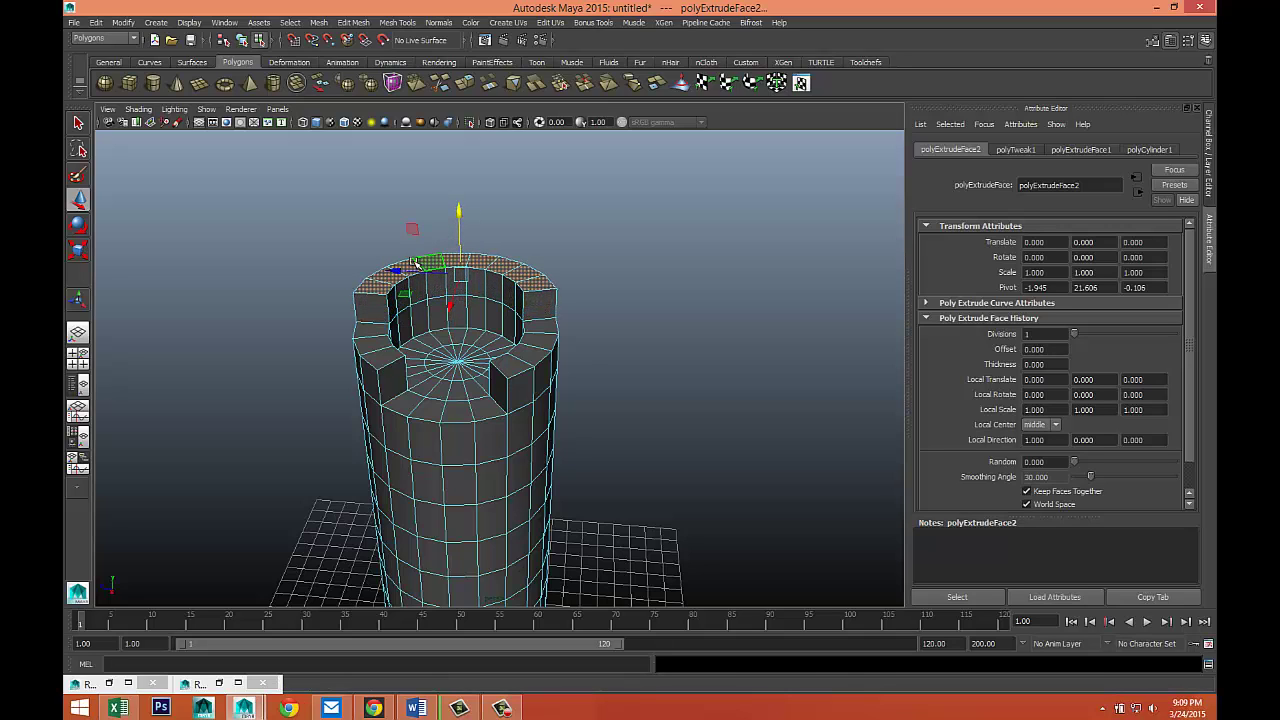
Extrude the four rear faces on top of the second wall tier upward to form a third tier.
{"action": "left_click", "coordinate": [481, 272]}
{"action": "double_click", "coordinate": [481, 263], "text": "shift"}
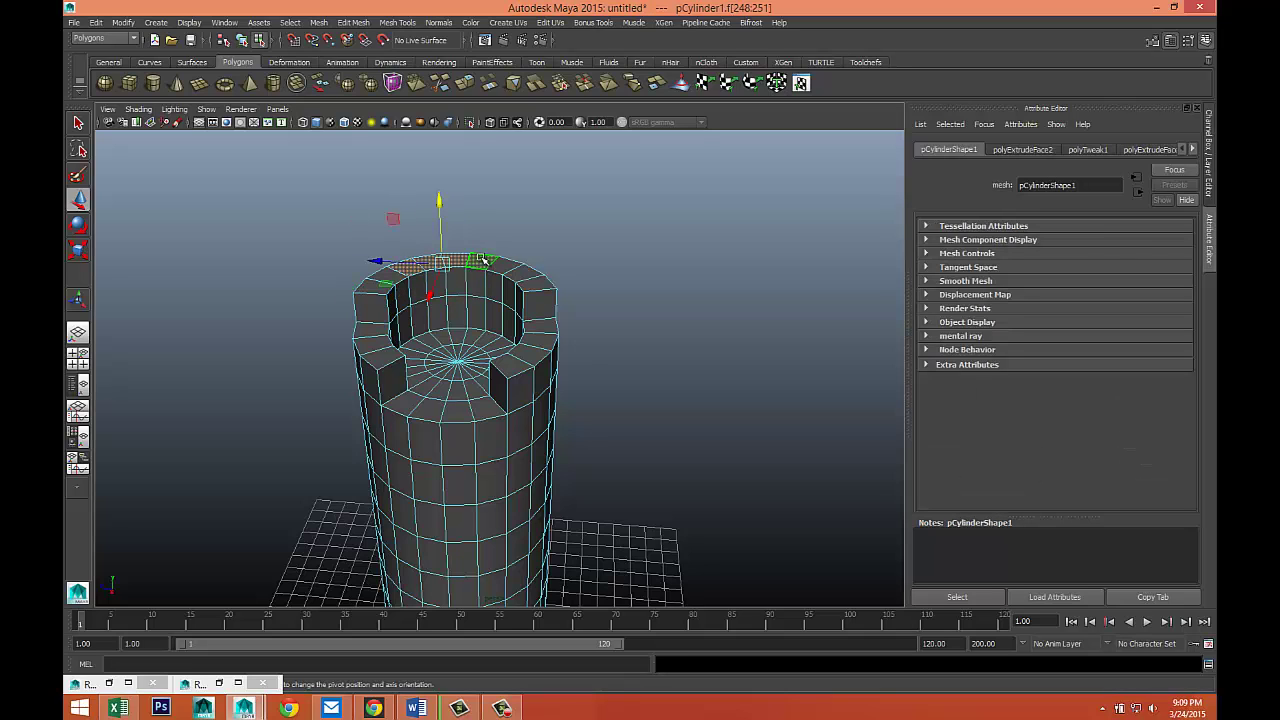
{"action": "key", "text": "ctrl+e"}
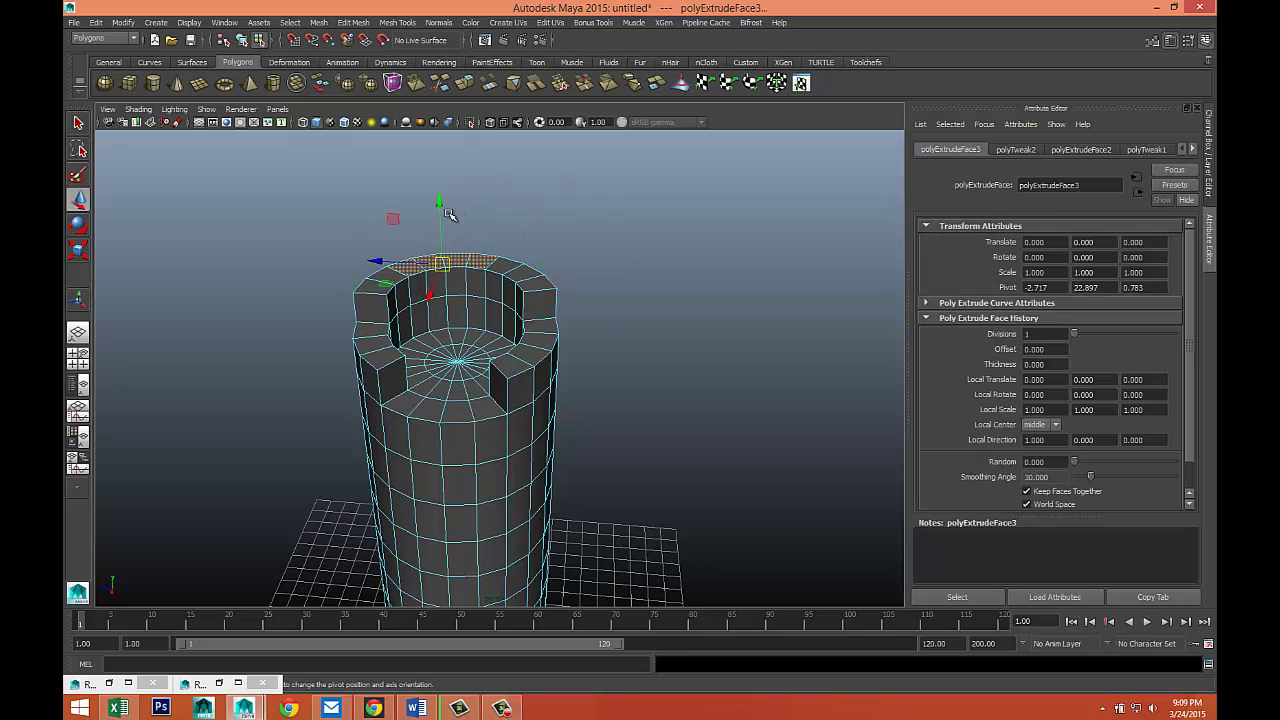
{"action": "left_click_drag", "start_coordinate": [440, 204], "coordinate": [443, 176]}
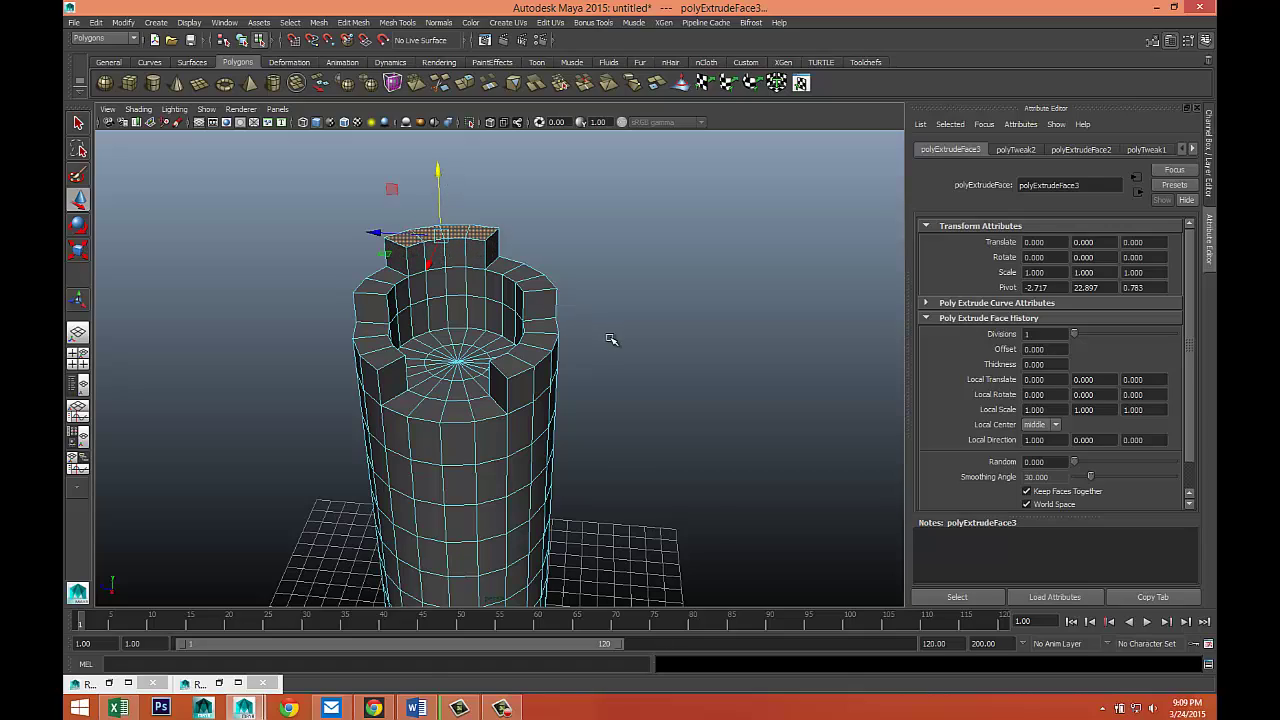
Select the four outer wall faces in the top row directly below the gap in the rim.
{"action": "left_click_drag", "start_coordinate": [611, 340], "coordinate": [621, 418], "text": "alt"}
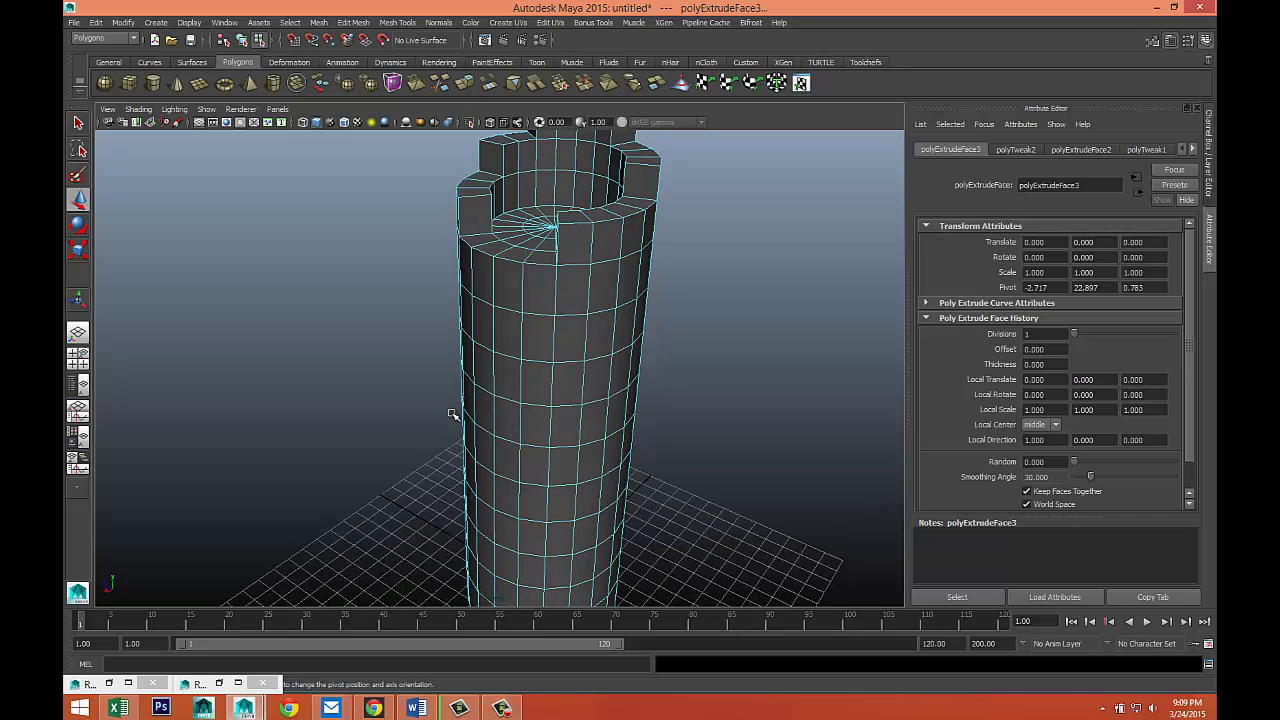
{"action": "left_click_drag", "start_coordinate": [452, 414], "coordinate": [491, 420], "text": "alt"}
{"action": "left_click", "coordinate": [510, 302]}
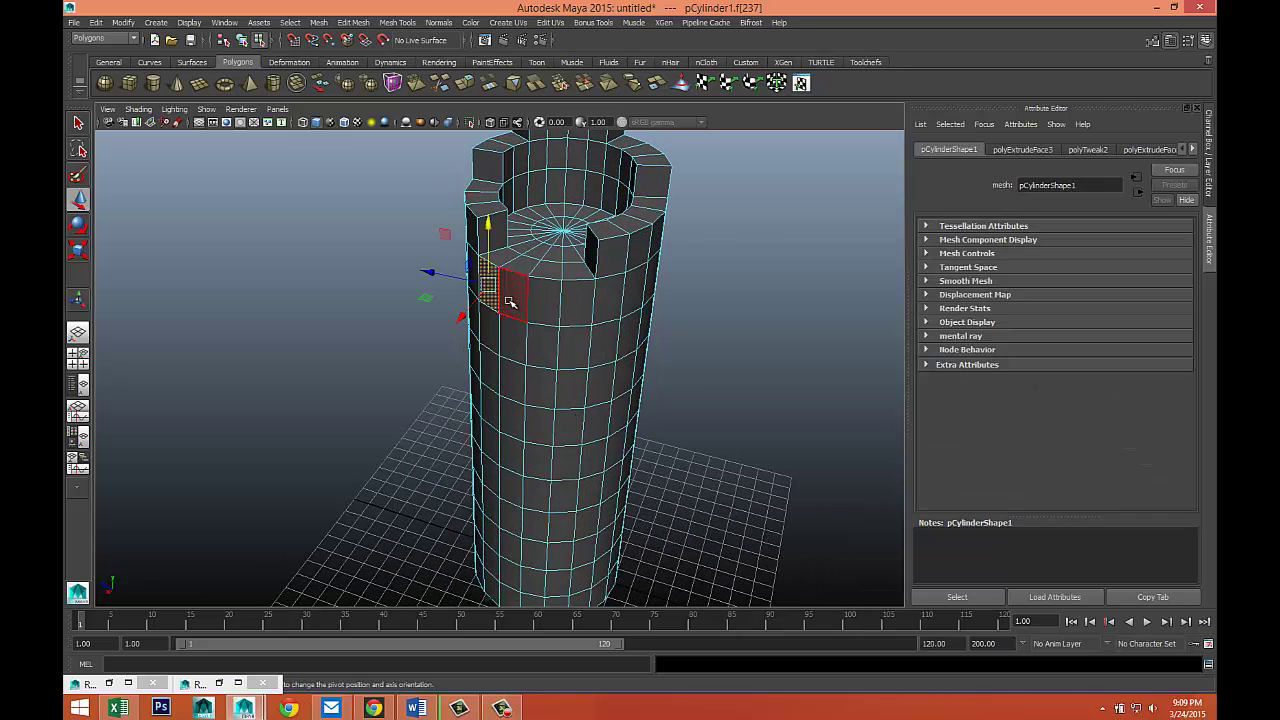
{"action": "left_click", "coordinate": [512, 303], "text": "shift"}
{"action": "left_click", "coordinate": [541, 307], "text": "shift"}
{"action": "left_click", "coordinate": [576, 317], "text": "shift"}
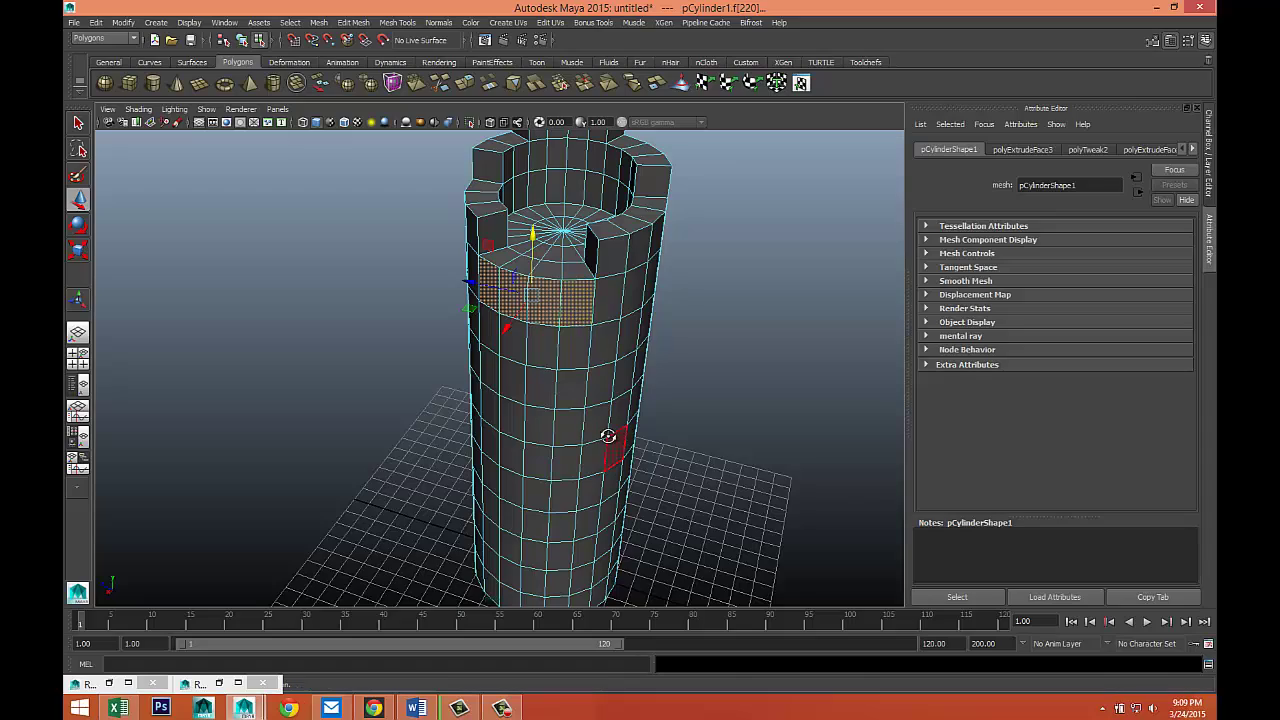
Extend the selection down the four columns as a staircase of six, five, four and three faces, undoing the stray full-column selection.
{"action": "left_click_drag", "start_coordinate": [608, 436], "coordinate": [600, 354], "text": "alt"}
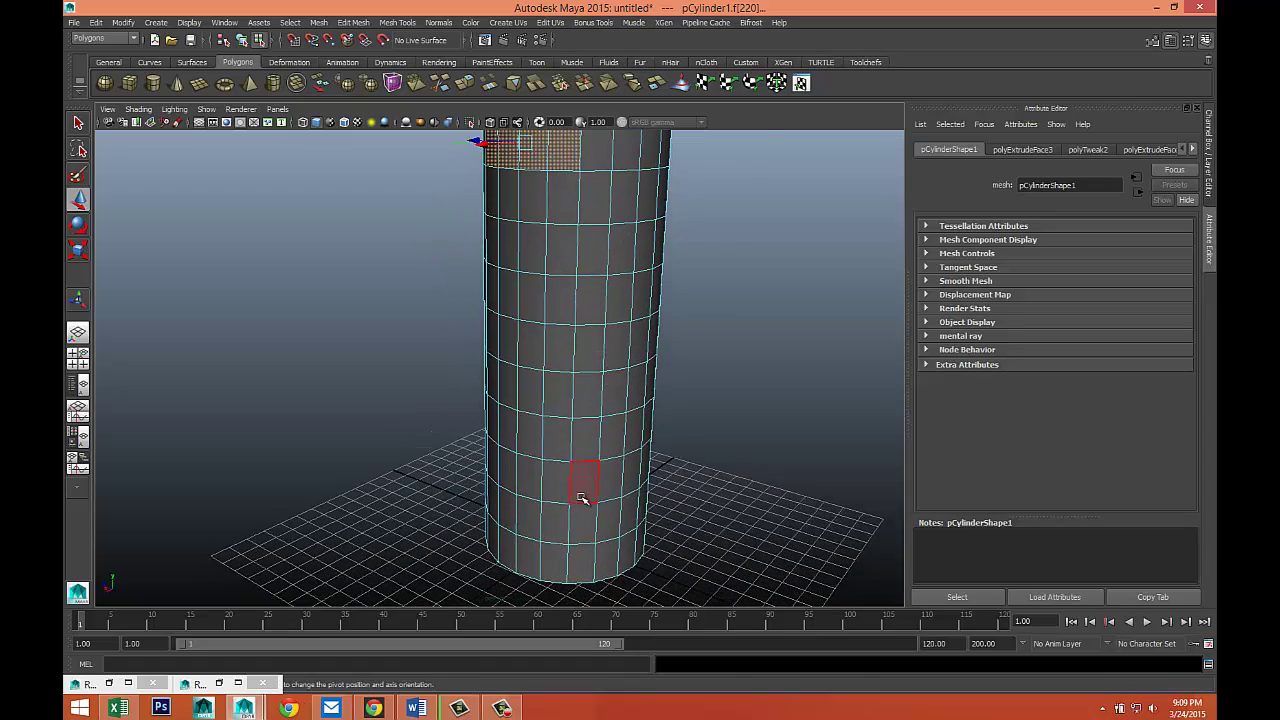
{"action": "left_click_drag", "start_coordinate": [580, 497], "coordinate": [522, 457], "text": "alt"}
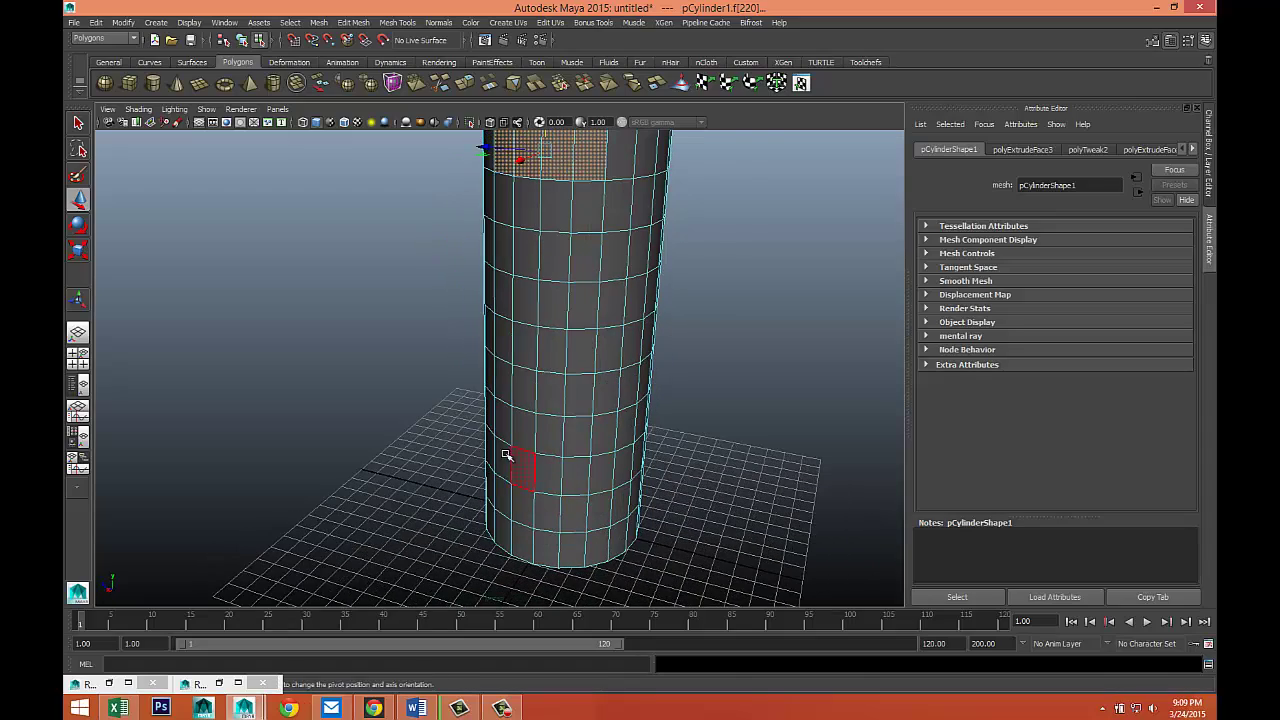
{"action": "left_click", "coordinate": [504, 387], "text": "shift"}
{"action": "double_click", "coordinate": [506, 204], "text": "shift"}
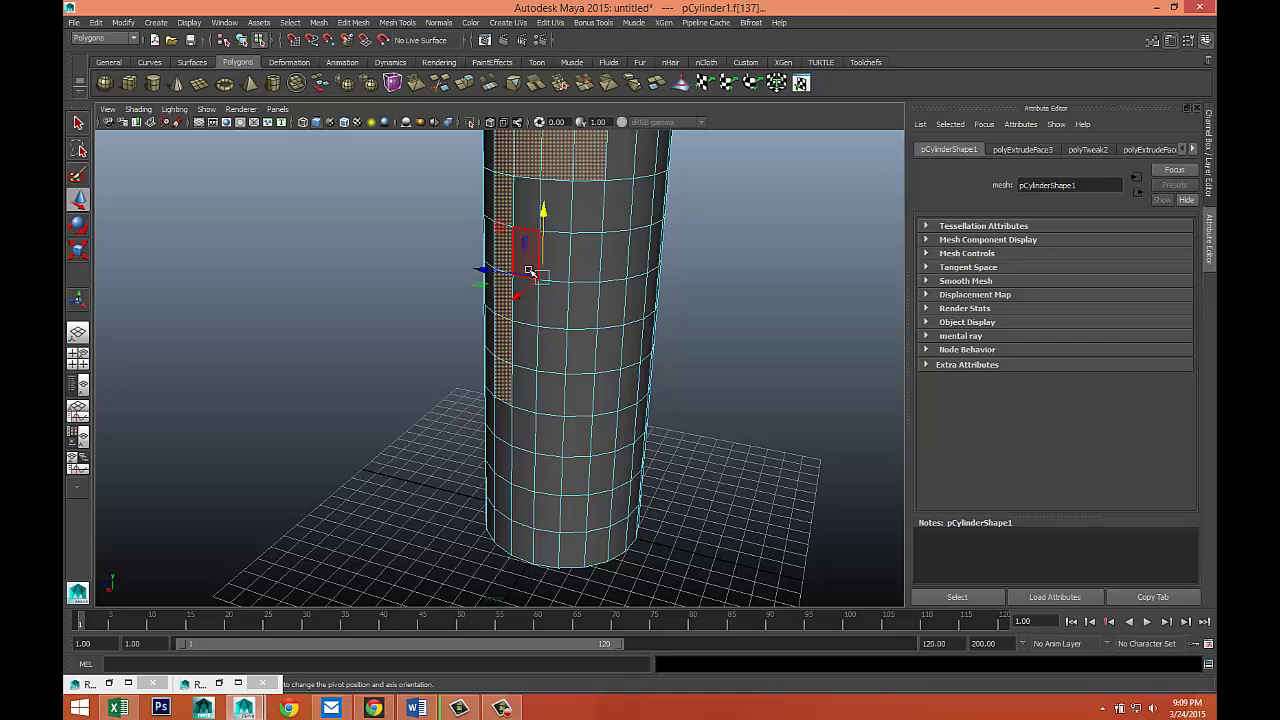
{"action": "double_click", "coordinate": [529, 212], "text": "shift"}
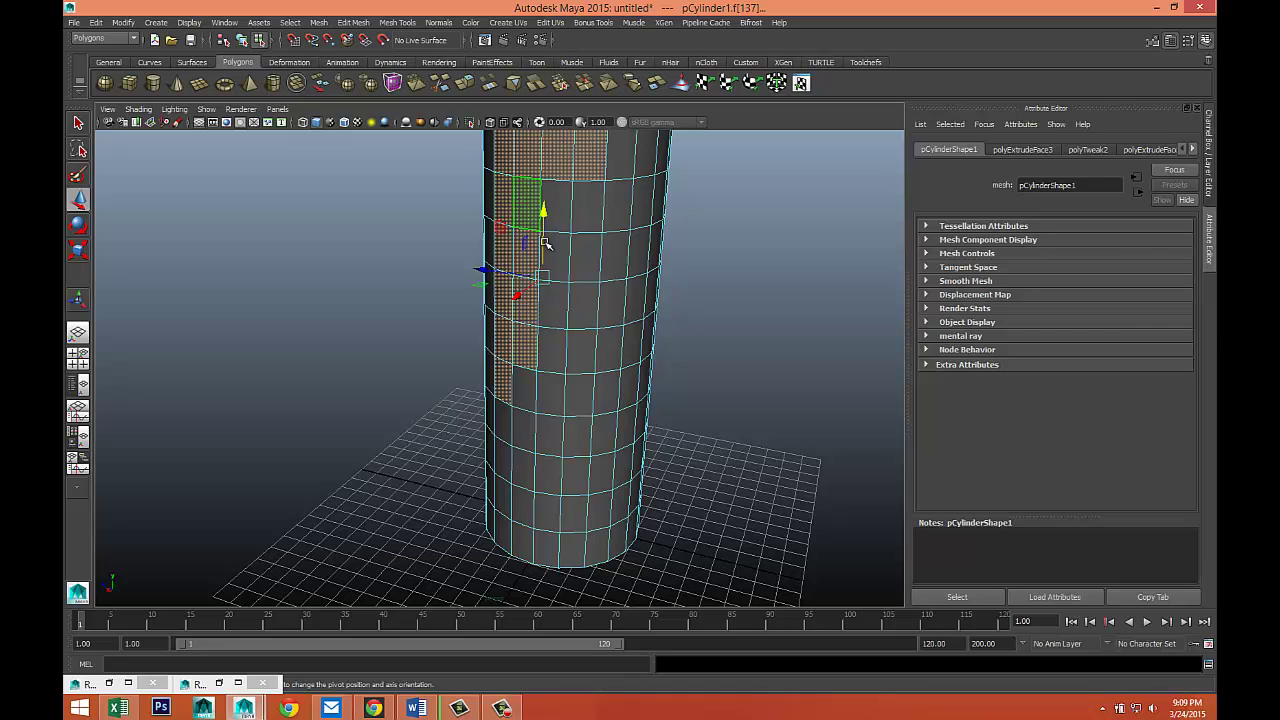
{"action": "left_click", "coordinate": [559, 296], "text": "shift"}
{"action": "double_click", "coordinate": [561, 218], "text": "shift"}
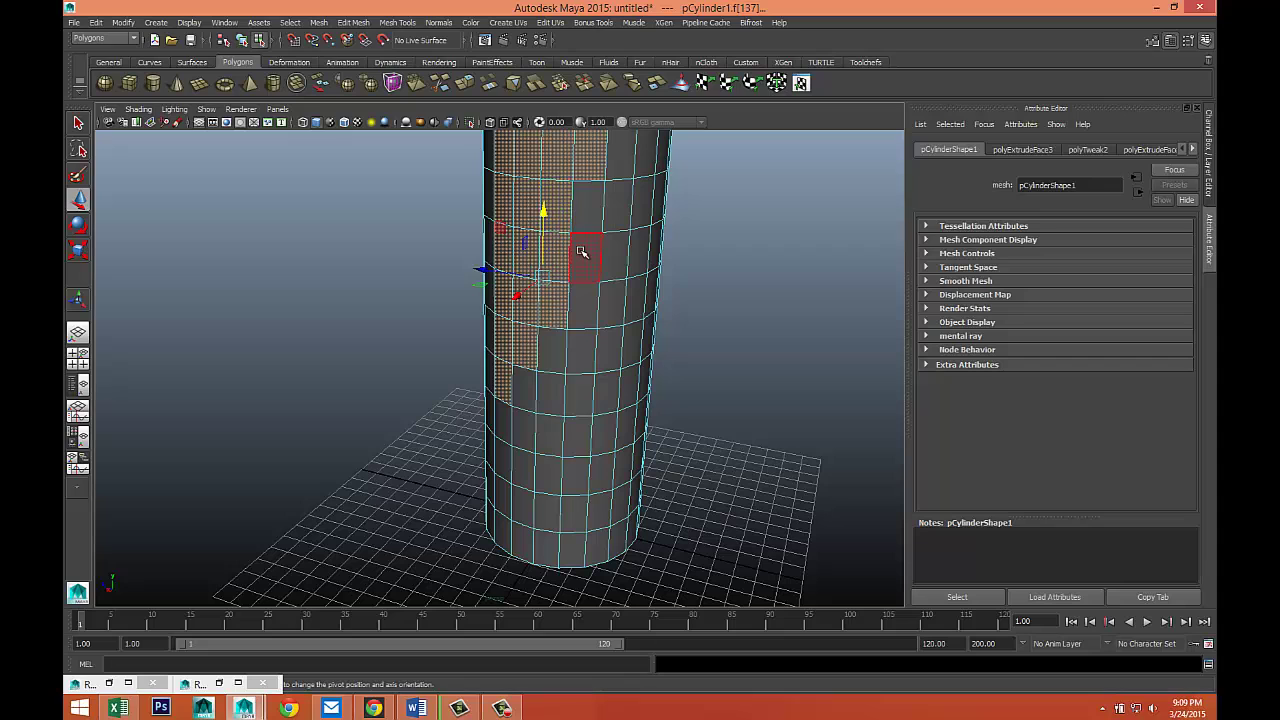
{"action": "double_click", "coordinate": [585, 213], "text": "shift"}
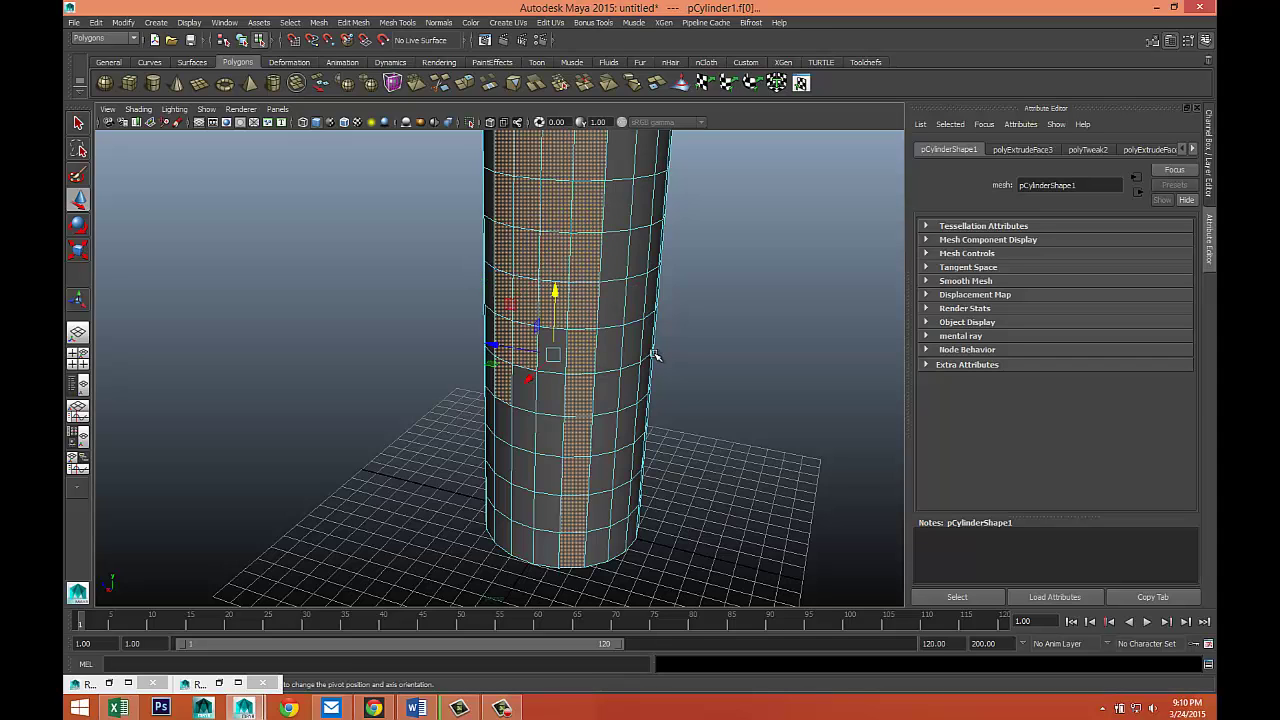
{"action": "key", "text": "ctrl+z"}
Extrude the staircase-shaped face selection slightly outward from the tower wall.
{"action": "left_click_drag", "start_coordinate": [711, 306], "coordinate": [705, 357], "text": "alt"}
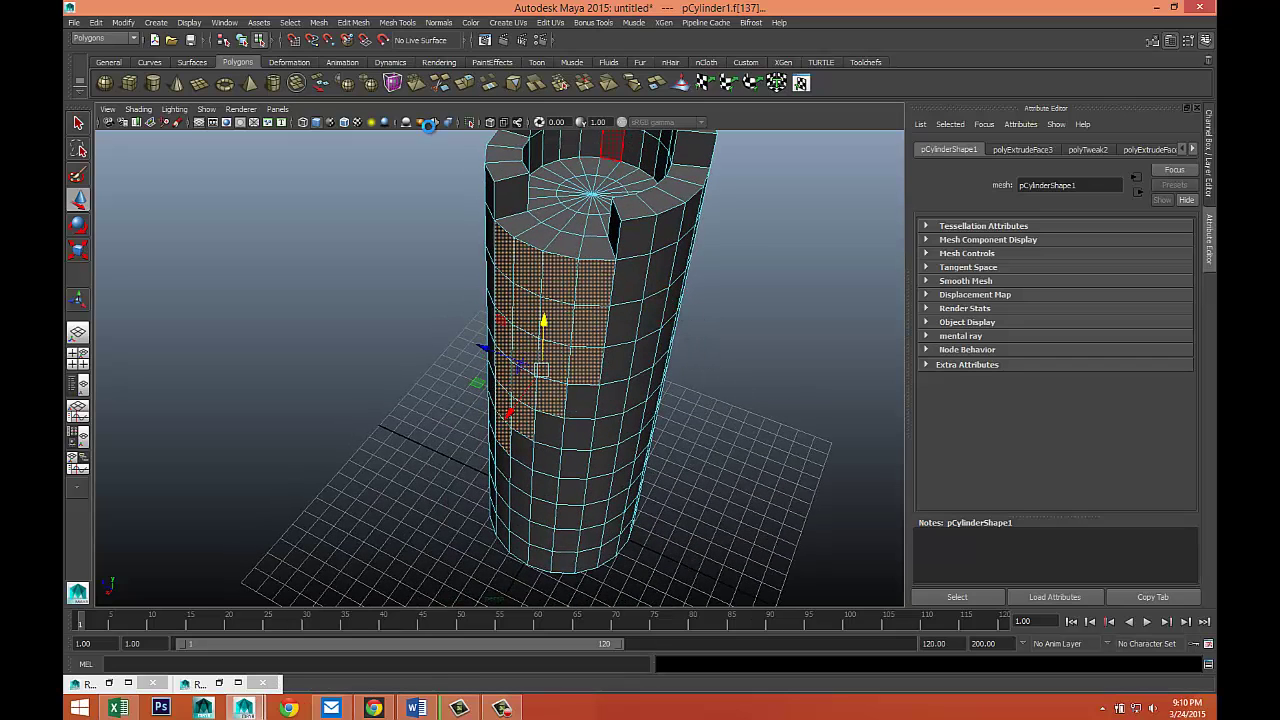
{"action": "key", "text": "ctrl+e"}
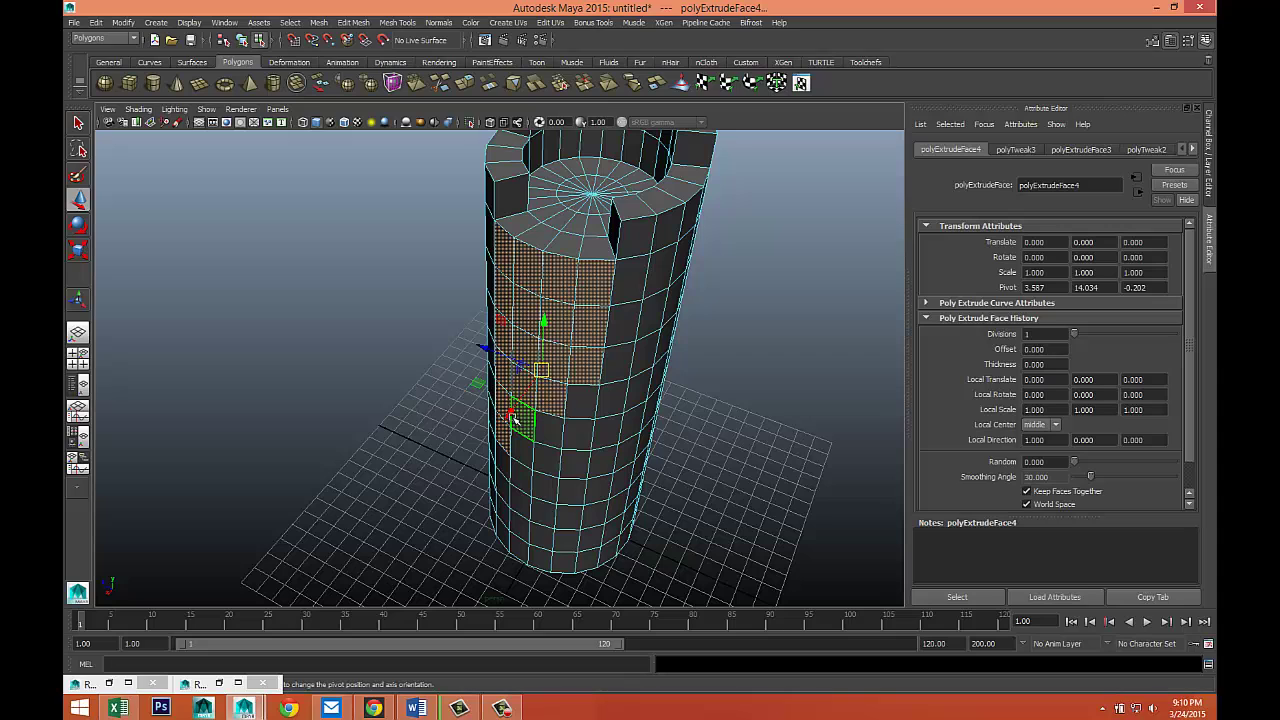
{"action": "mouse_move", "coordinate": [513, 420]}
{"action": "left_mouse_down"}
{"action": "mouse_move", "coordinate": [509, 410]}
{"action": "mouse_move", "coordinate": [502, 427]}
{"action": "left_mouse_up"}
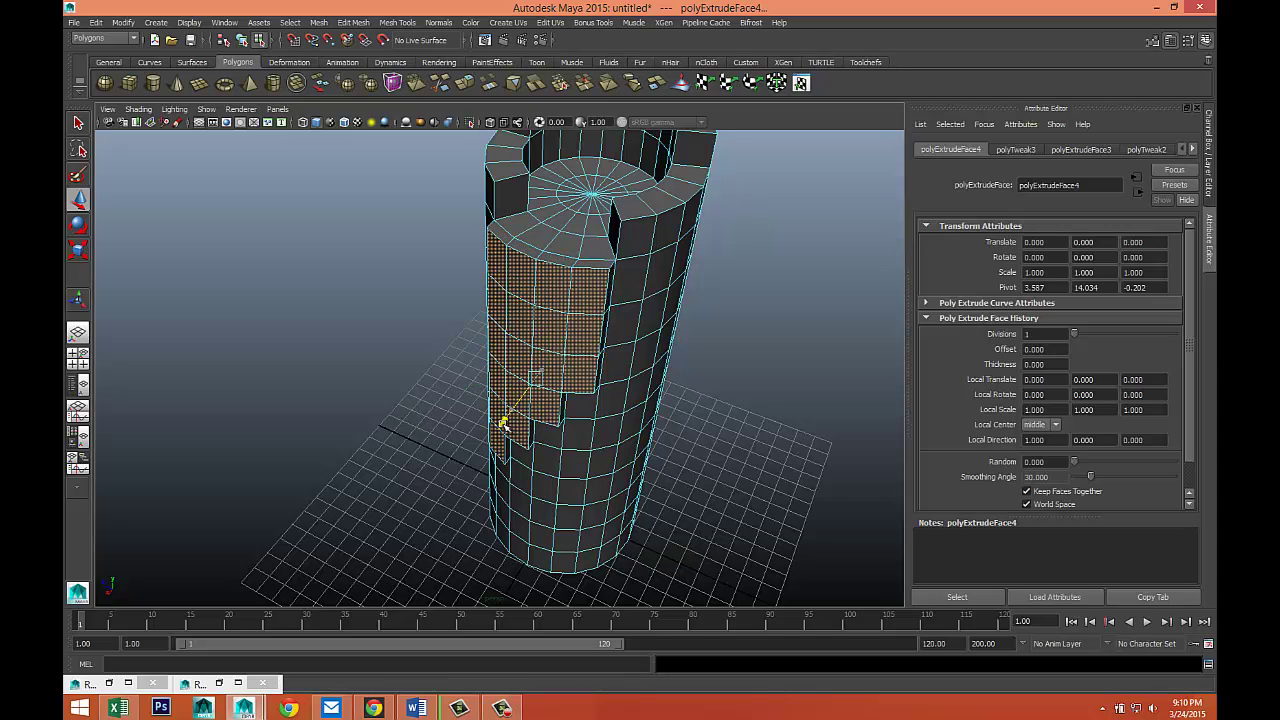
Add the four faces beneath the stepped panel's longest column and extrude the whole selection in place, undoing the trial outward move.
{"action": "left_click_drag", "start_coordinate": [318, 483], "coordinate": [468, 433], "text": "alt"}
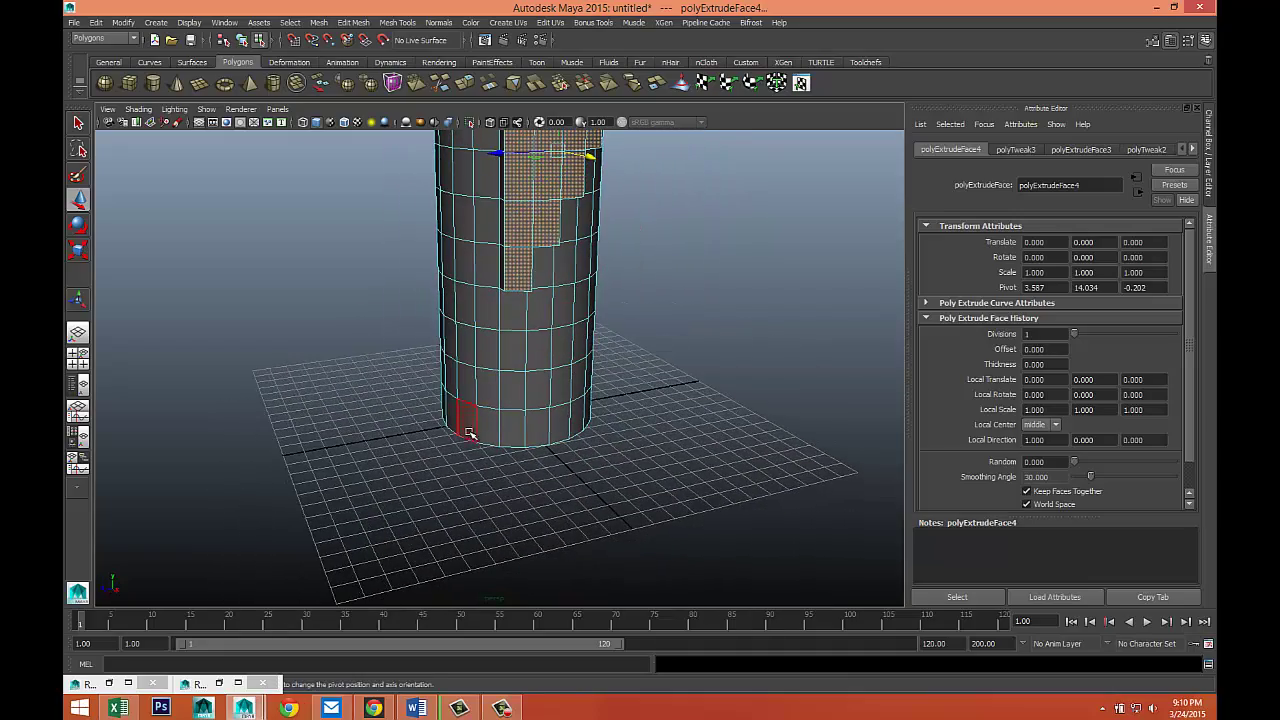
{"action": "left_click", "coordinate": [516, 434], "text": "shift"}
{"action": "double_click", "coordinate": [516, 436], "text": "shift"}
{"action": "left_click_drag", "start_coordinate": [520, 440], "coordinate": [684, 453], "text": "alt"}
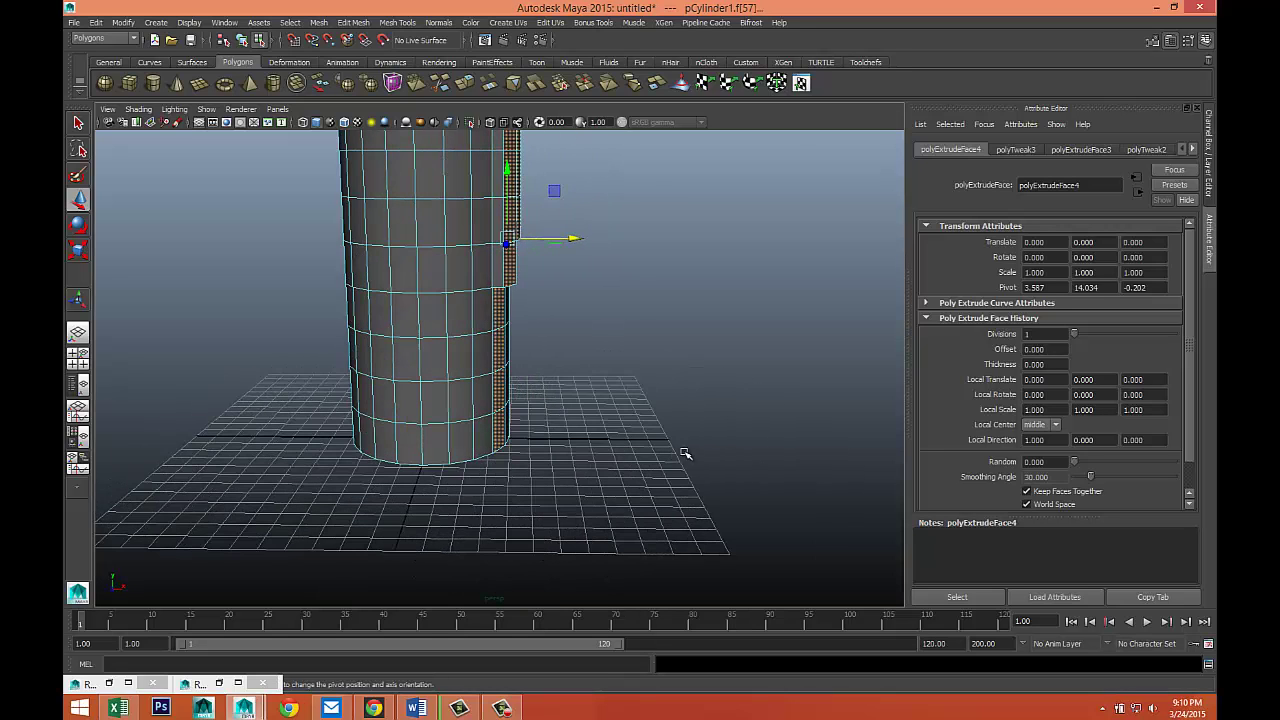
{"action": "key", "text": "ctrl+e"}
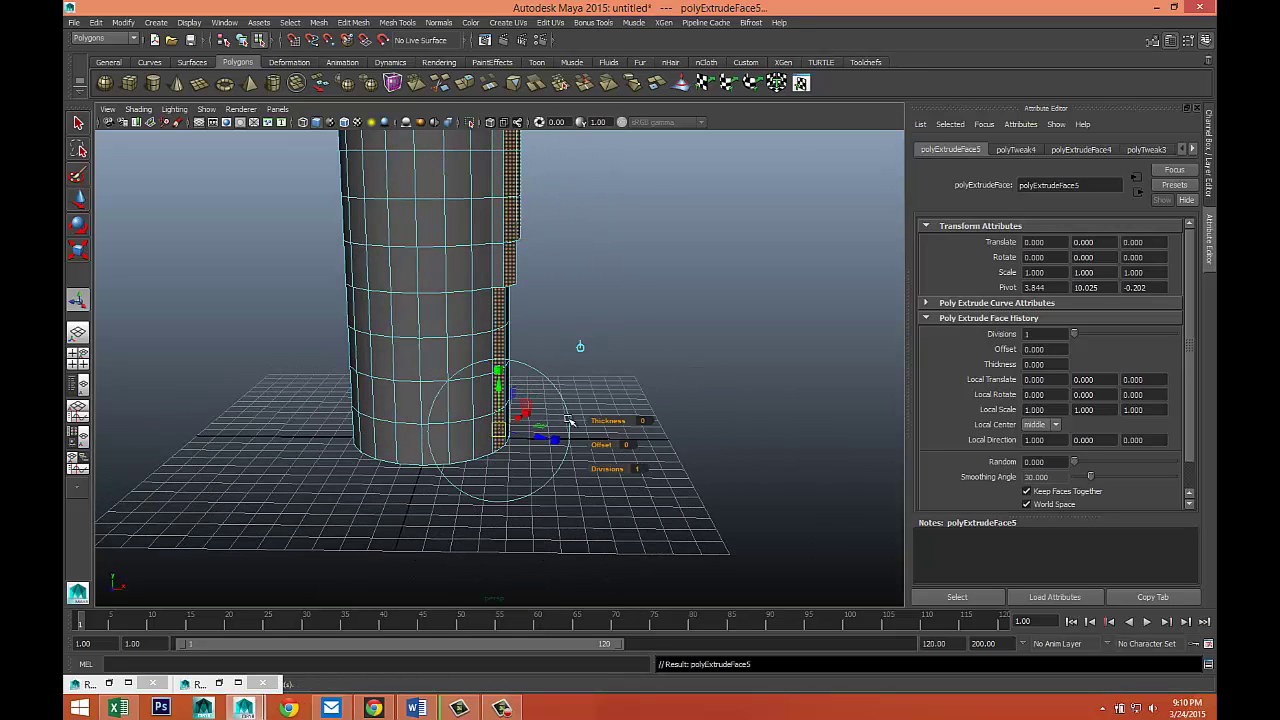
{"action": "key", "text": "w"}
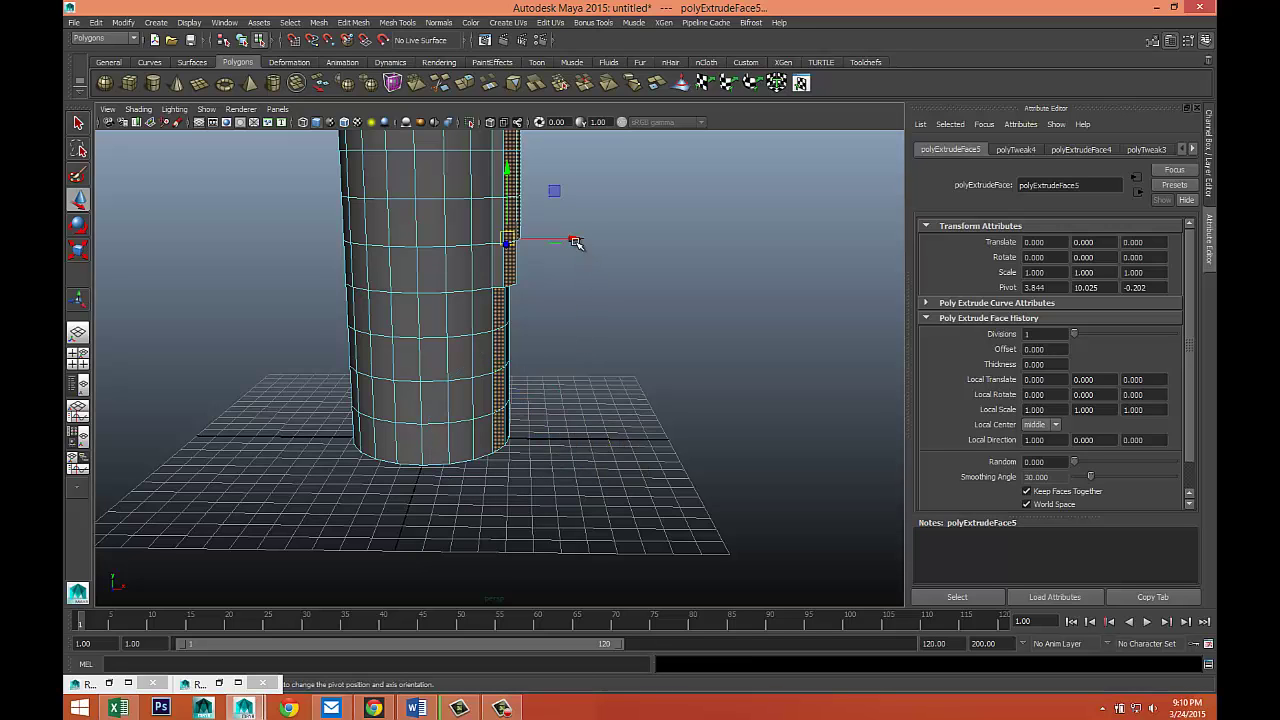
{"action": "left_click_drag", "start_coordinate": [575, 241], "coordinate": [580, 238]}
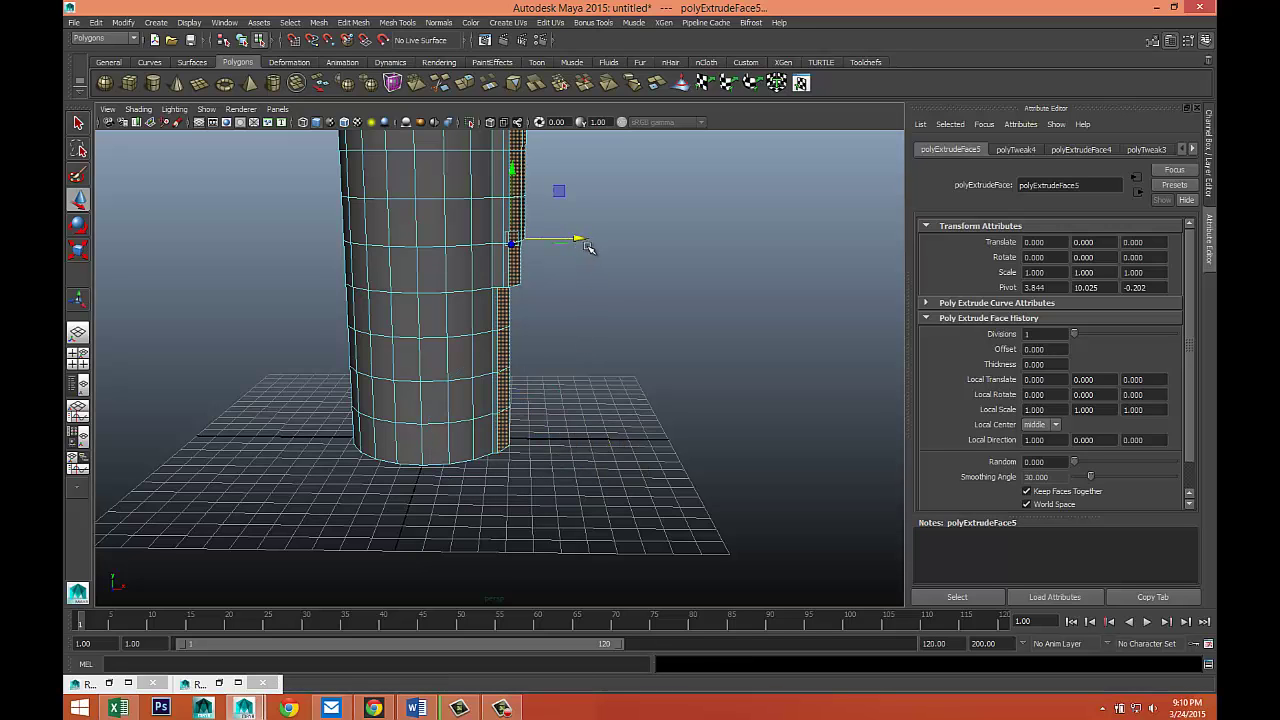
{"action": "key", "text": "ctrl+z"}
Select only the four-face column beneath the stepped panel and move it slightly outward to line up with the panel.
{"action": "left_click_drag", "start_coordinate": [624, 311], "coordinate": [568, 327], "text": "alt"}
{"action": "left_click", "coordinate": [597, 353]}
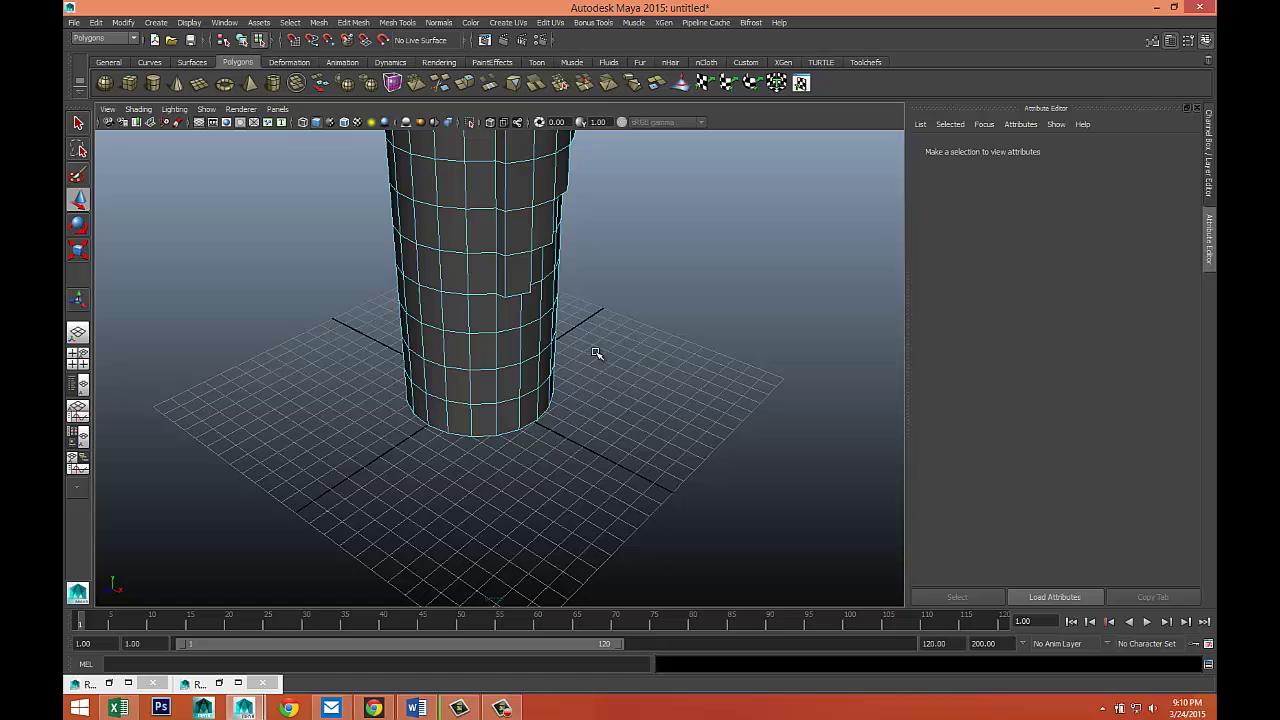
{"action": "left_click", "coordinate": [517, 315]}
{"action": "double_click", "coordinate": [518, 413], "text": "shift"}
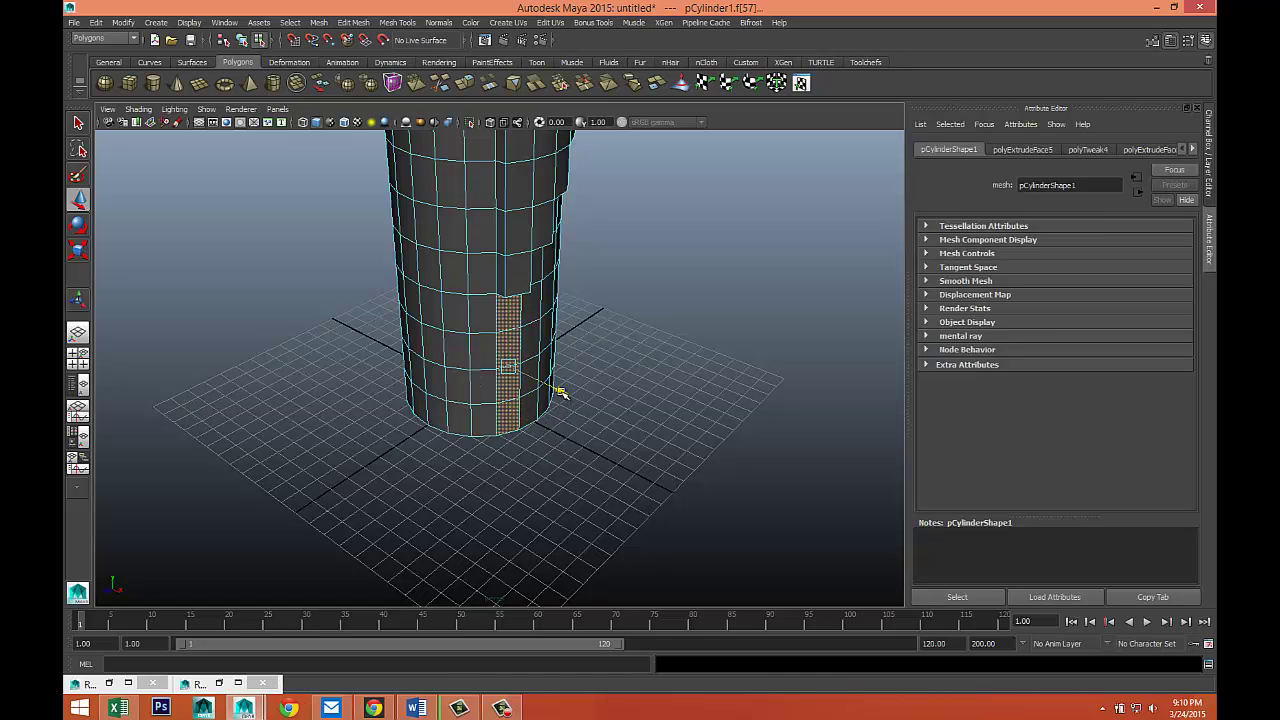
{"action": "left_click_drag", "start_coordinate": [559, 390], "coordinate": [564, 400]}
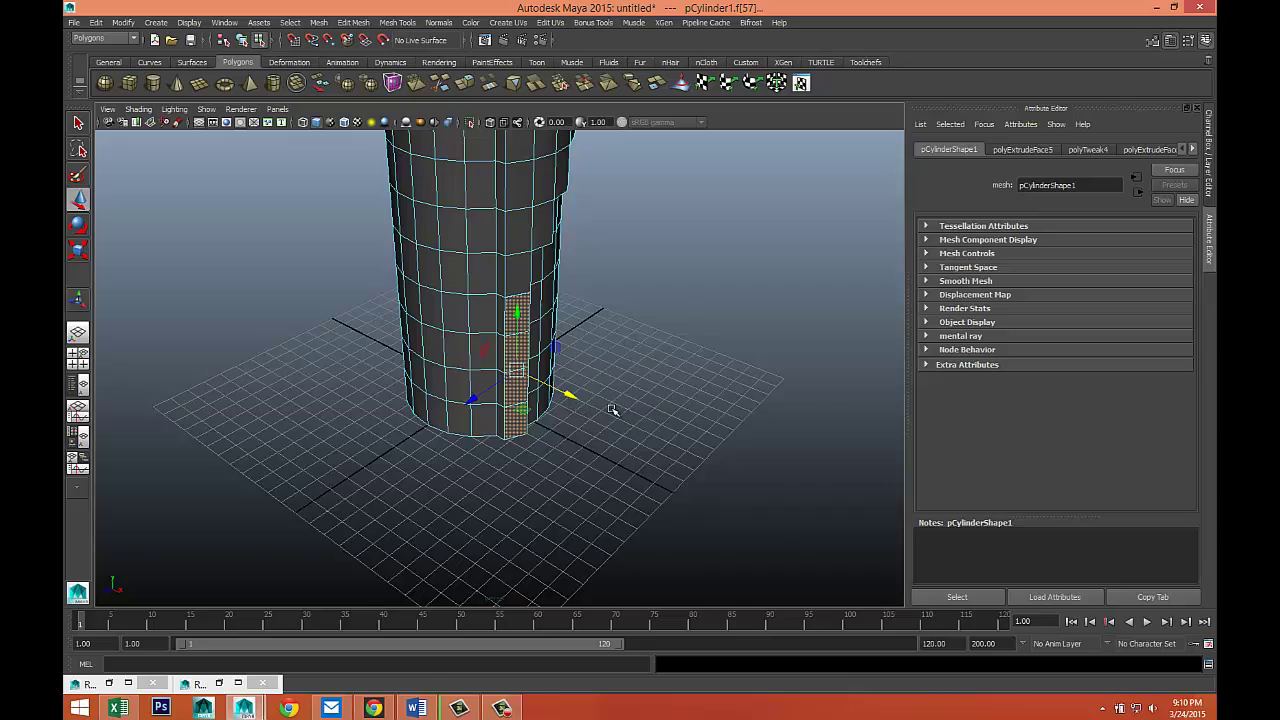
Insert an edge loop around the tower close to its base, using the equal distance from edge setting.
{"action": "scroll", "coordinate": [613, 410], "scroll_direction": "up", "scroll_amount": 2}
{"action": "left_click_drag", "start_coordinate": [656, 400], "coordinate": [619, 431], "text": "alt"}
{"action": "scroll", "coordinate": [610, 436], "scroll_direction": "up", "scroll_amount": 2}
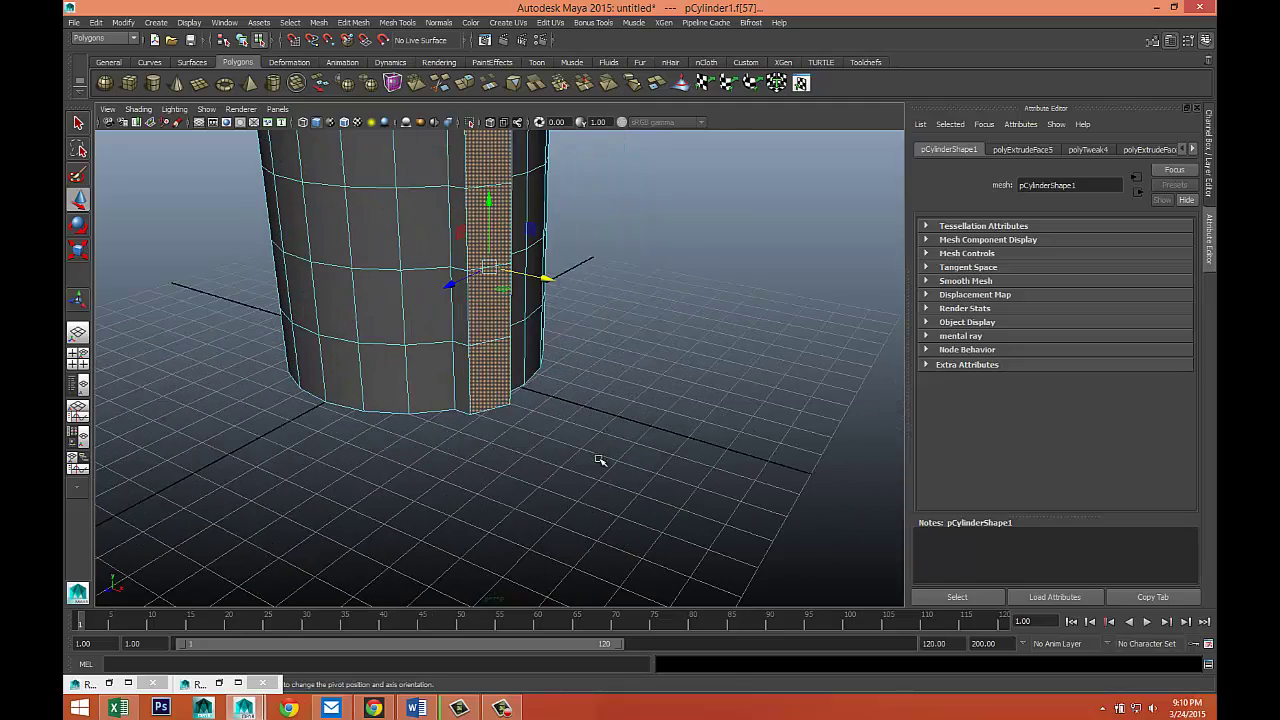
{"action": "middle_click_drag", "start_coordinate": [600, 460], "coordinate": [597, 423], "text": "alt"}
{"action": "left_click", "coordinate": [397, 23]}
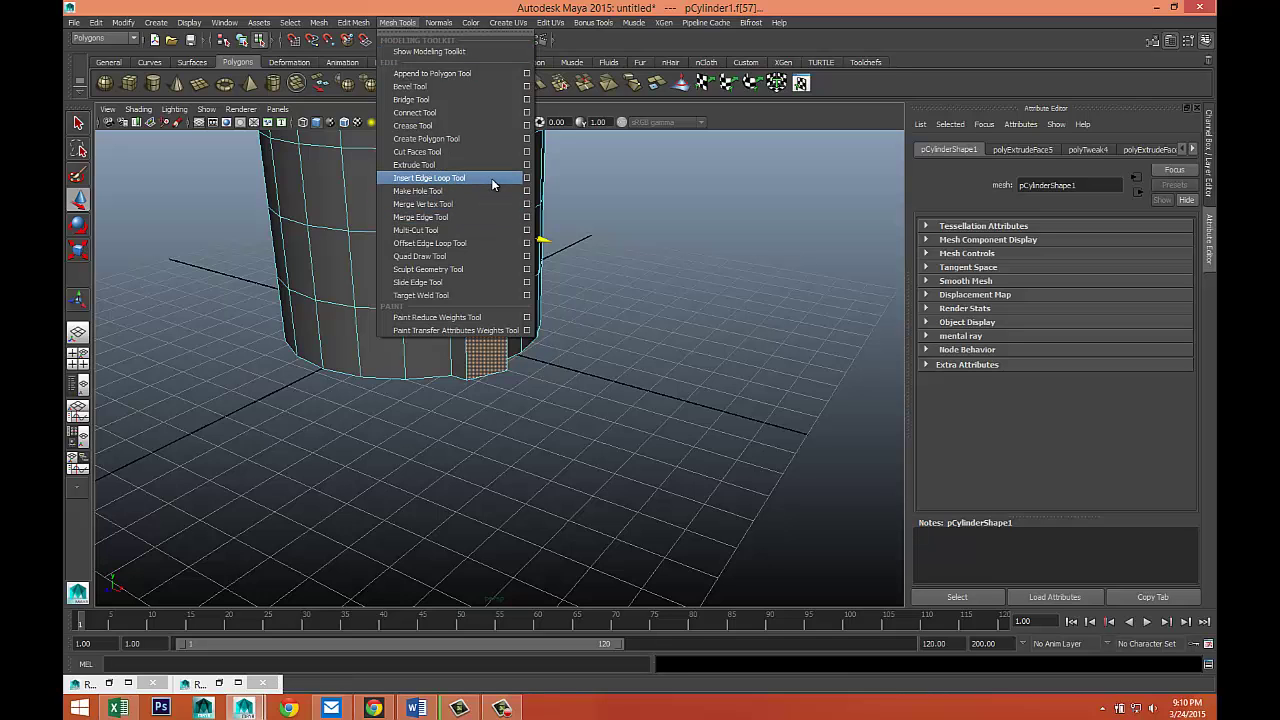
{"action": "left_click", "coordinate": [530, 179]}
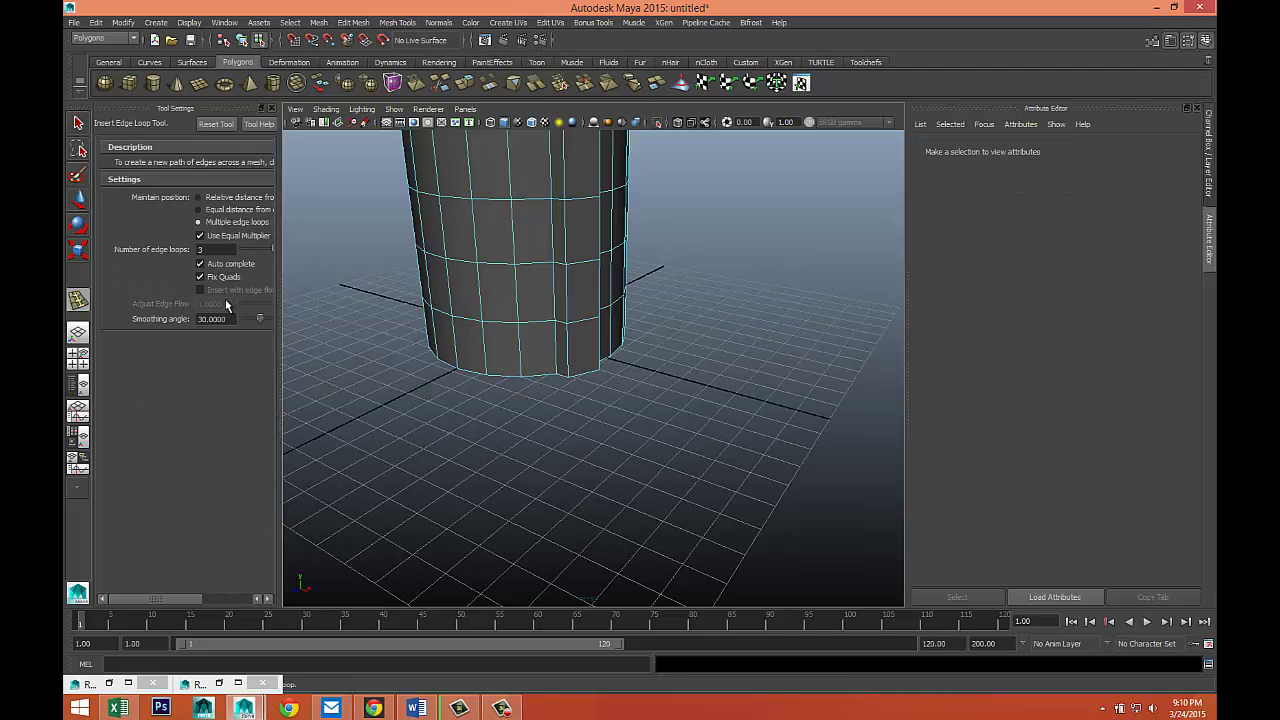
{"action": "left_click", "coordinate": [198, 210]}
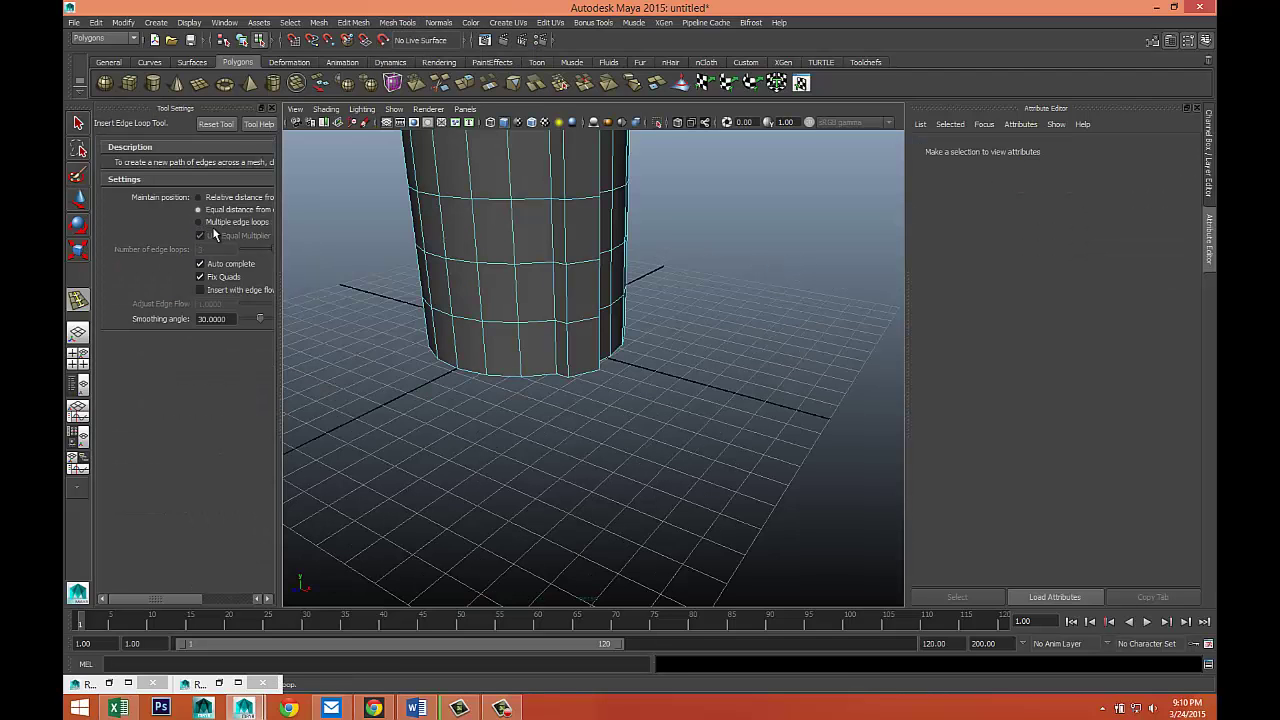
{"action": "left_click", "coordinate": [526, 364]}
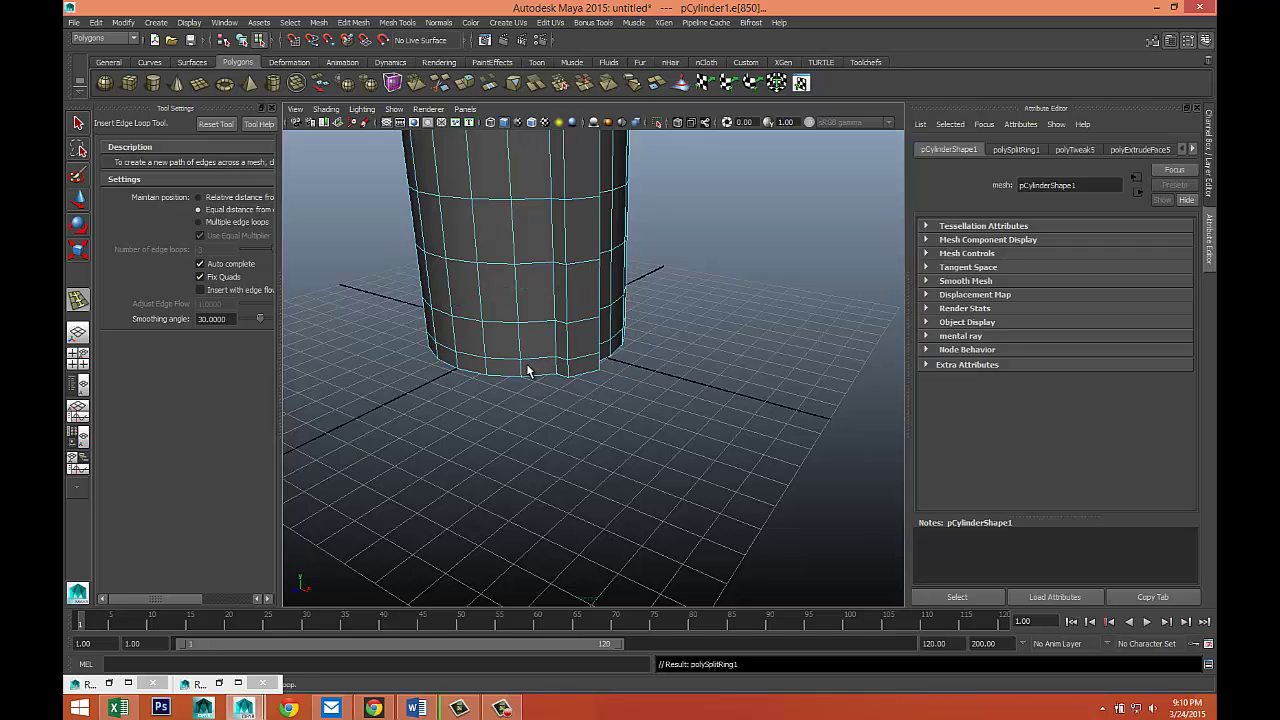
{"action": "key", "text": "q"}
Select the adjacent front faces of the thin band at the tower's base, including the one on the raised column.
{"action": "left_click_drag", "start_coordinate": [609, 402], "coordinate": [542, 412], "text": "alt"}
{"action": "right_click", "coordinate": [430, 318]}
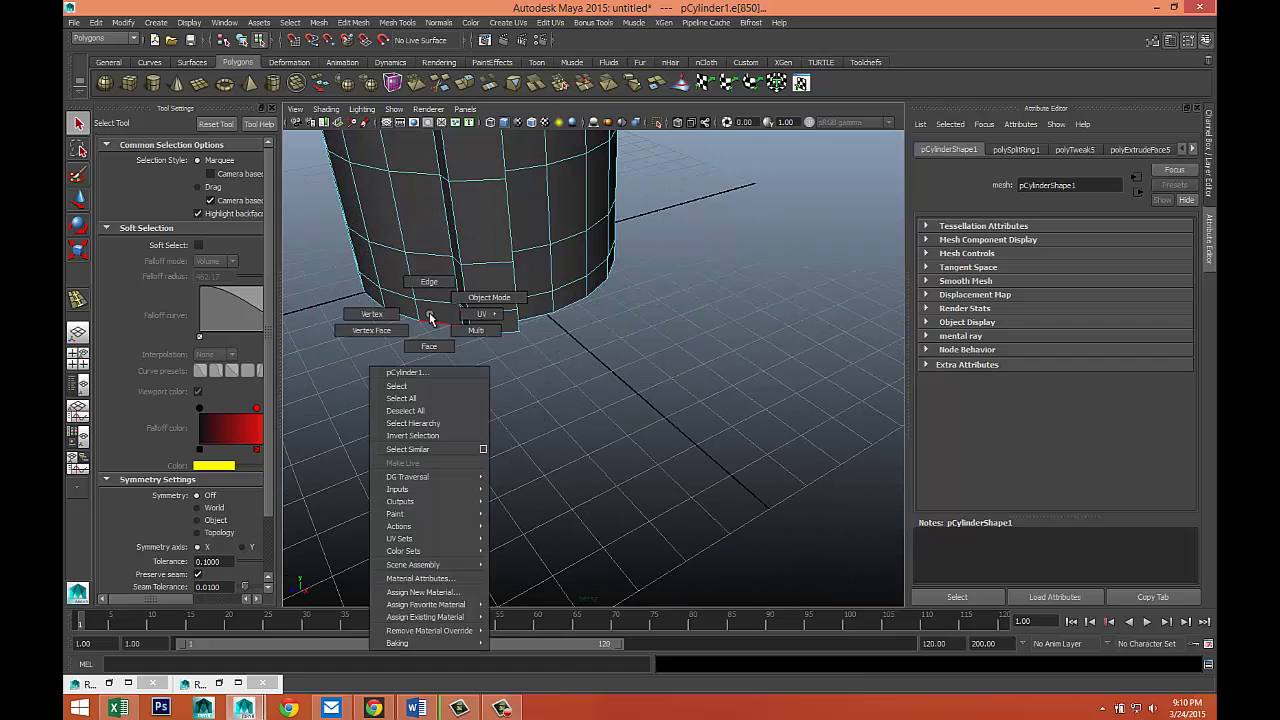
{"action": "left_click", "coordinate": [432, 346]}
{"action": "left_click", "coordinate": [452, 326]}
{"action": "left_click_drag", "start_coordinate": [460, 337], "coordinate": [672, 318], "text": "alt"}
{"action": "double_click", "coordinate": [697, 285], "text": "shift"}
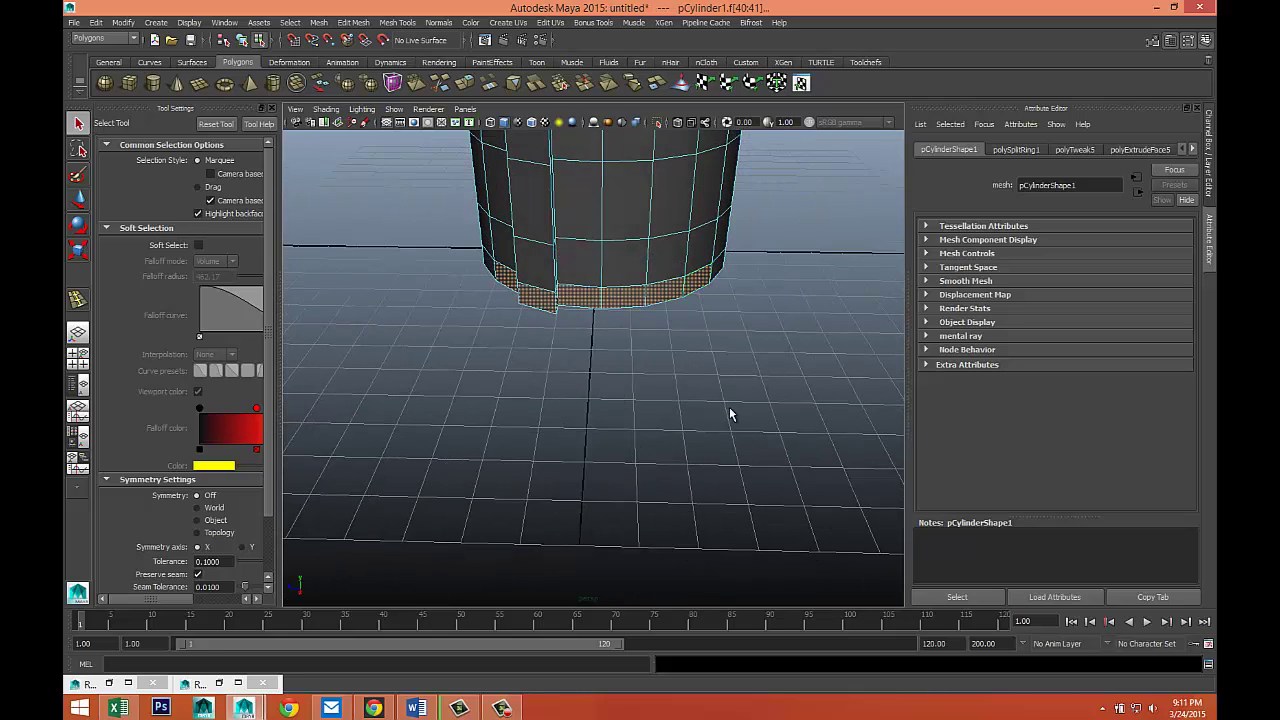
Extrude the selected base band faces outward along the ground to form a low platform in front of the tower.
{"action": "scroll", "coordinate": [694, 393], "scroll_direction": "down", "scroll_amount": 10}
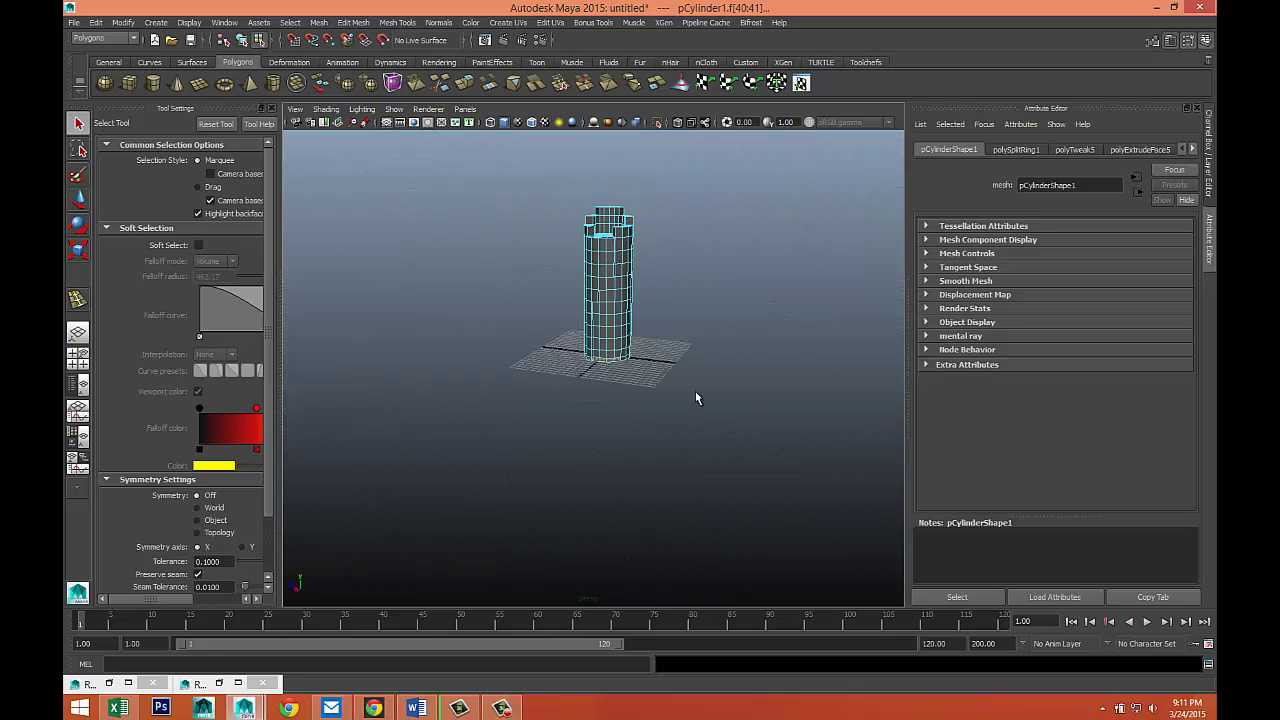
{"action": "scroll", "coordinate": [690, 393], "scroll_direction": "up", "scroll_amount": 8}
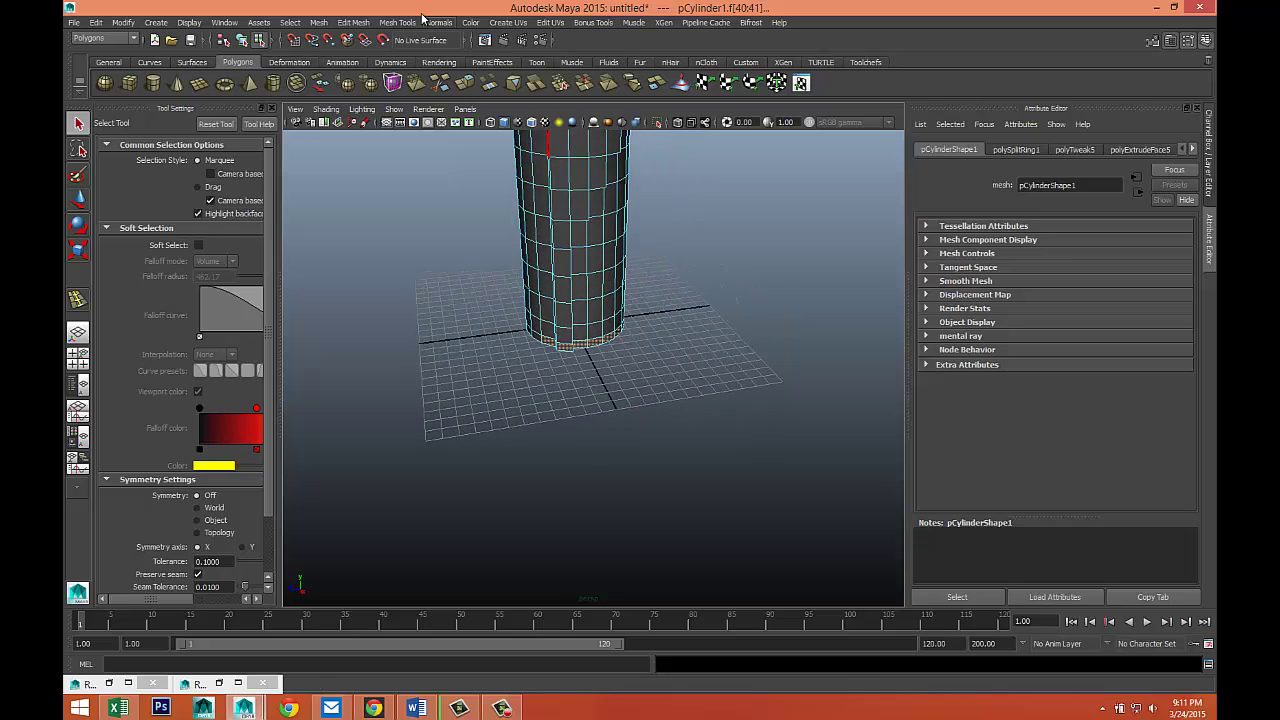
{"action": "left_click", "coordinate": [384, 25]}
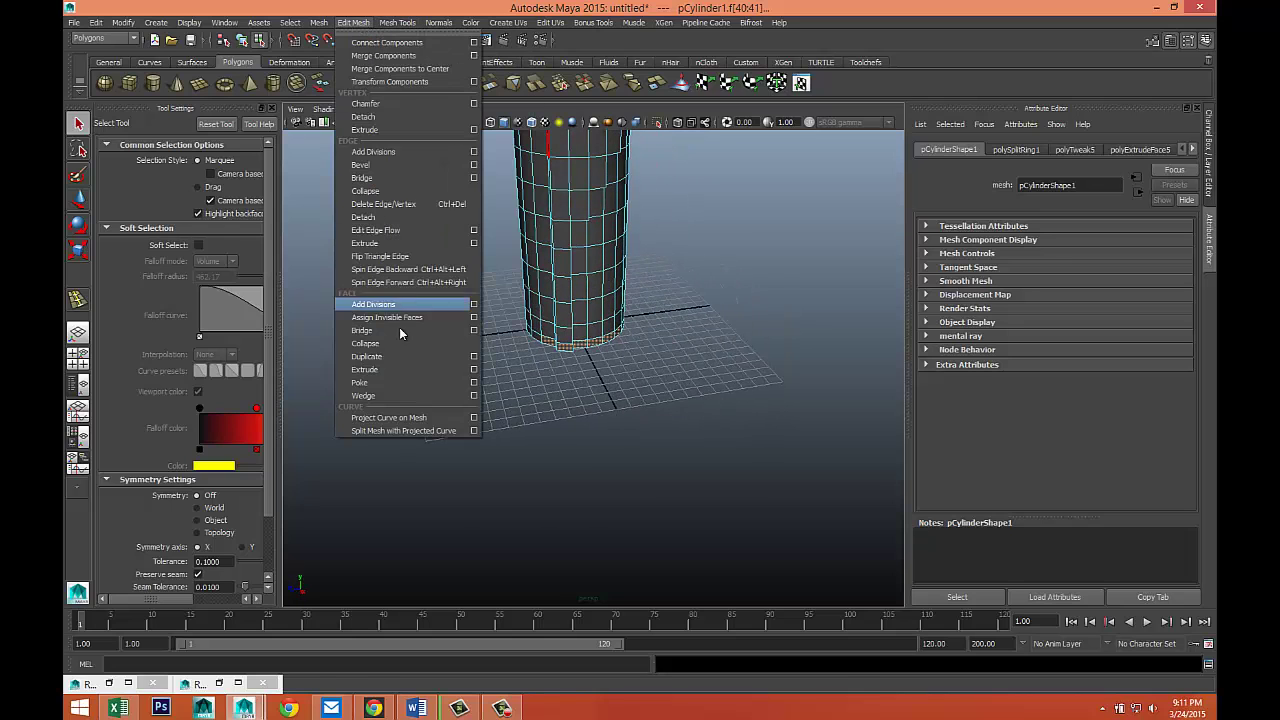
{"action": "left_click", "coordinate": [403, 370]}
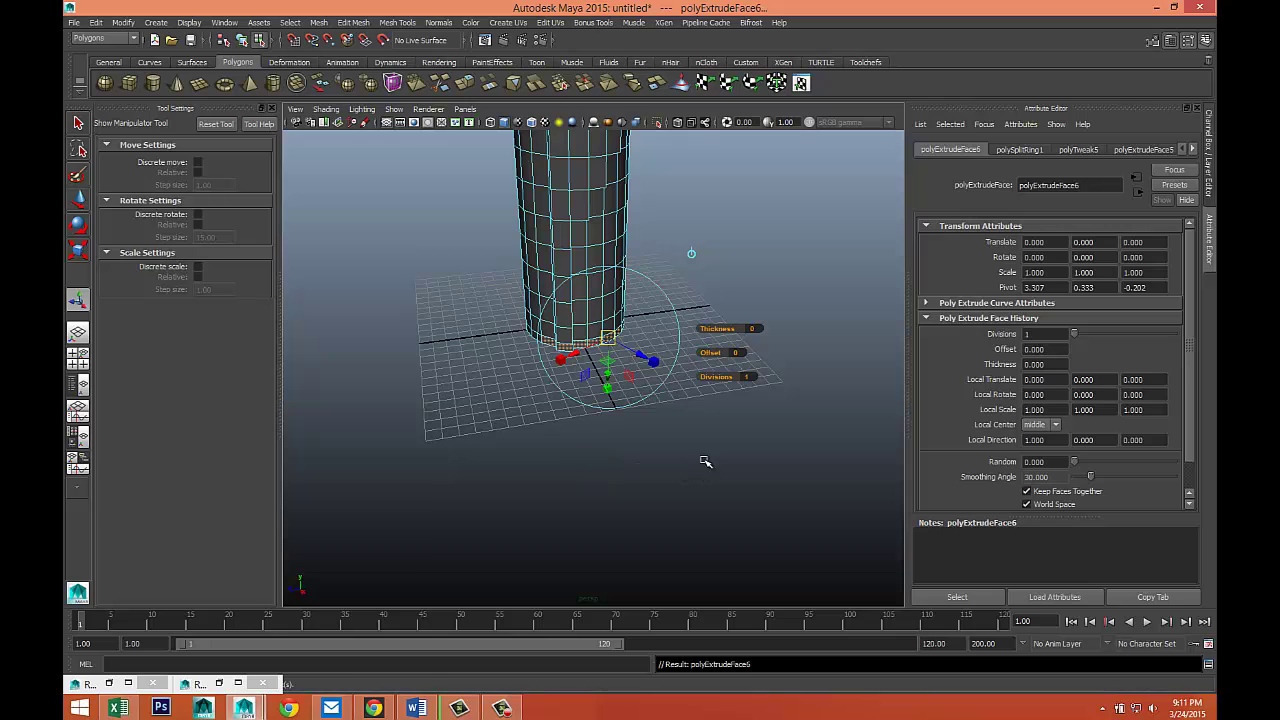
{"action": "key", "text": "w"}
{"action": "left_click_drag", "start_coordinate": [600, 368], "coordinate": [620, 410]}
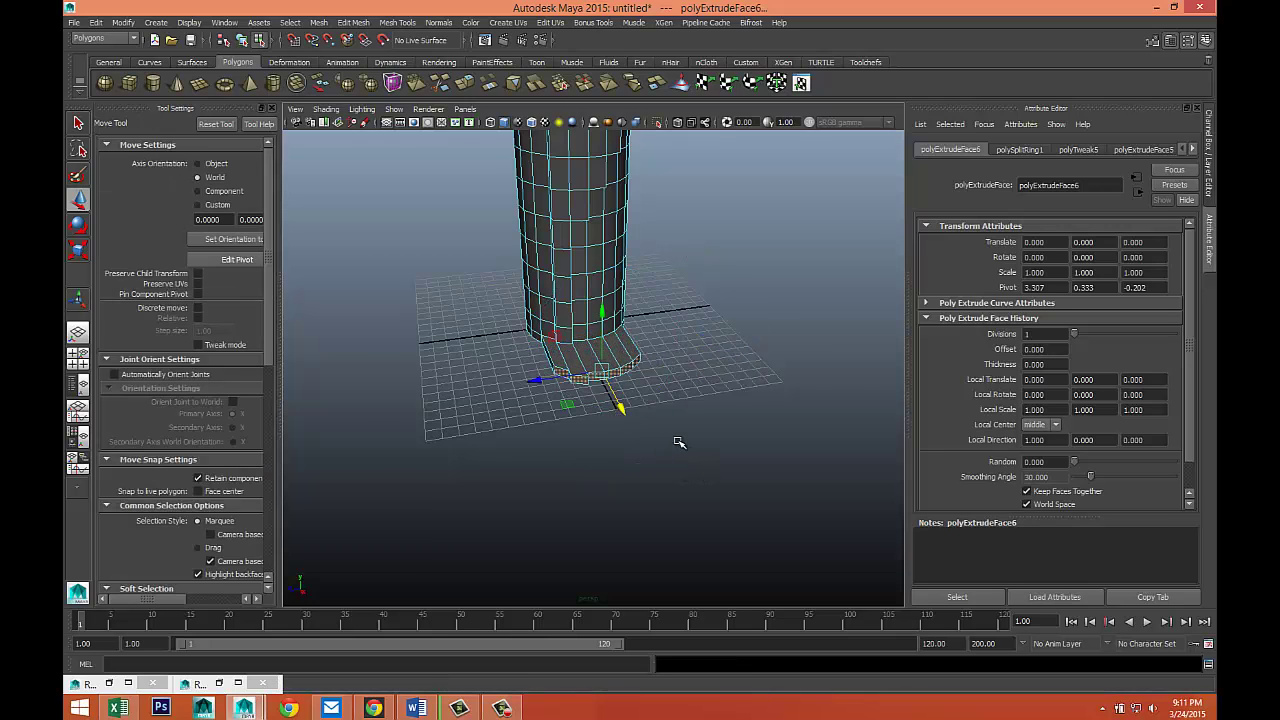
Select the two opposite side faces of the base platform and scale them apart to widen the platform.
{"action": "left_click_drag", "start_coordinate": [678, 441], "coordinate": [628, 425], "text": "alt"}
{"action": "middle_click_drag", "start_coordinate": [626, 423], "coordinate": [571, 429], "text": "alt"}
{"action": "scroll", "coordinate": [610, 438], "scroll_direction": "up", "scroll_amount": 2}
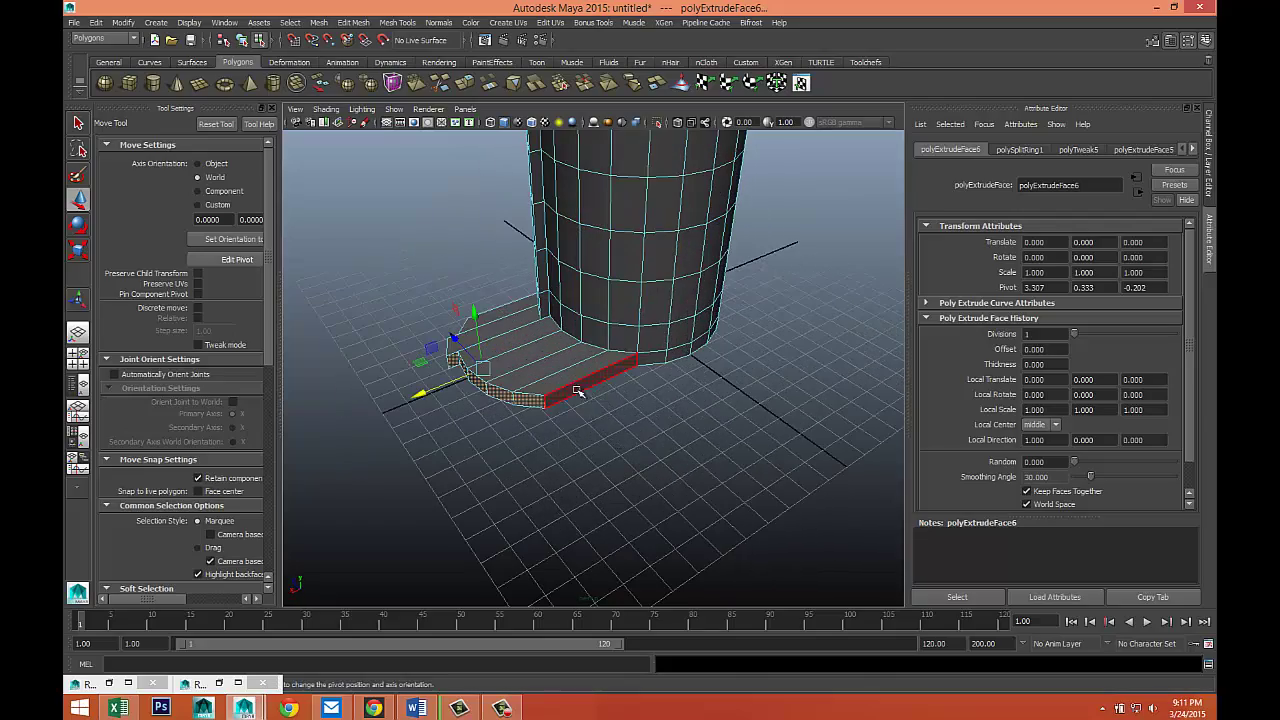
{"action": "left_click", "coordinate": [580, 389]}
{"action": "left_click_drag", "start_coordinate": [580, 389], "coordinate": [636, 461], "text": "alt"}
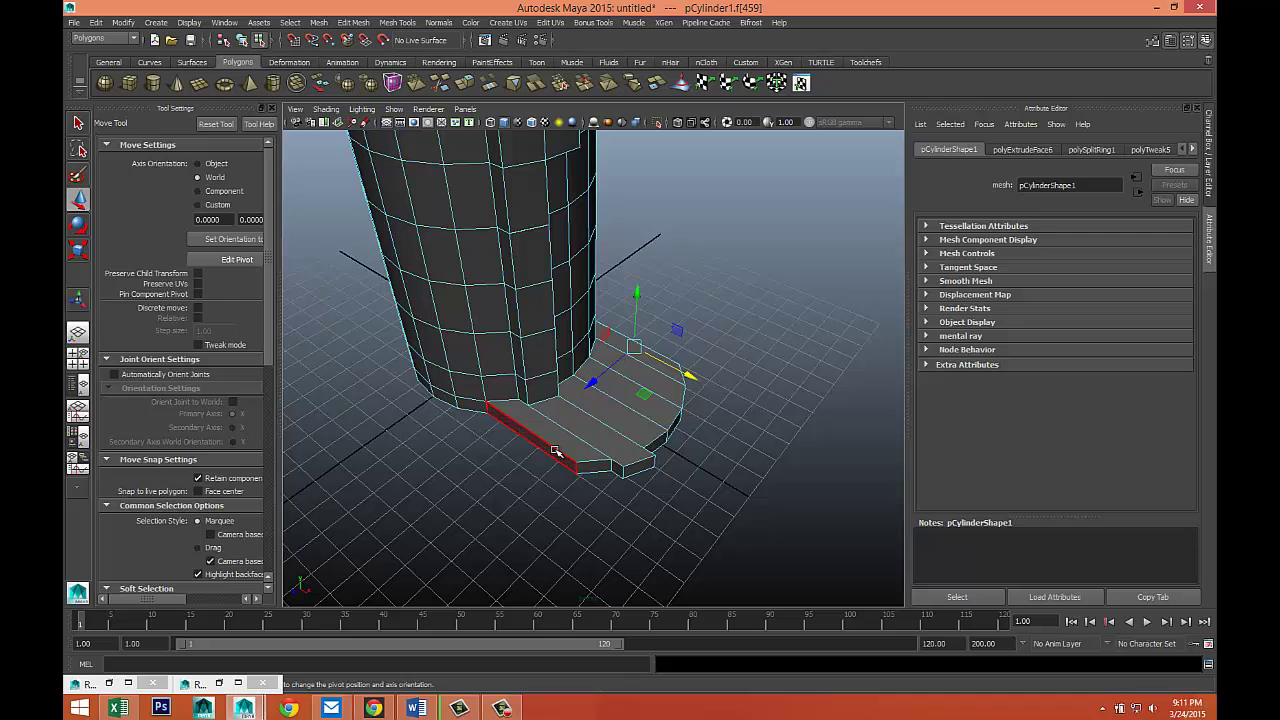
{"action": "left_click", "coordinate": [557, 451], "text": "shift"}
{"action": "left_click_drag", "start_coordinate": [735, 494], "coordinate": [655, 482], "text": "alt"}
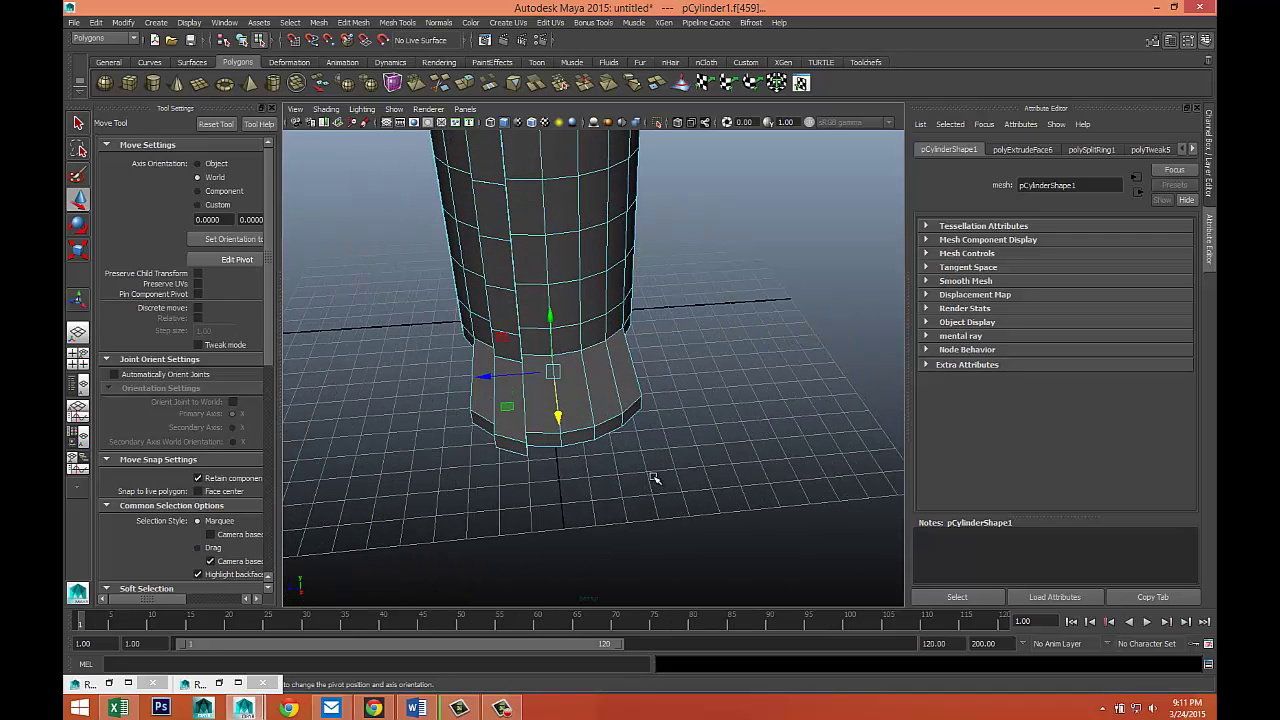
{"action": "key", "text": "r"}
{"action": "middle_click_drag", "start_coordinate": [490, 376], "coordinate": [468, 379]}
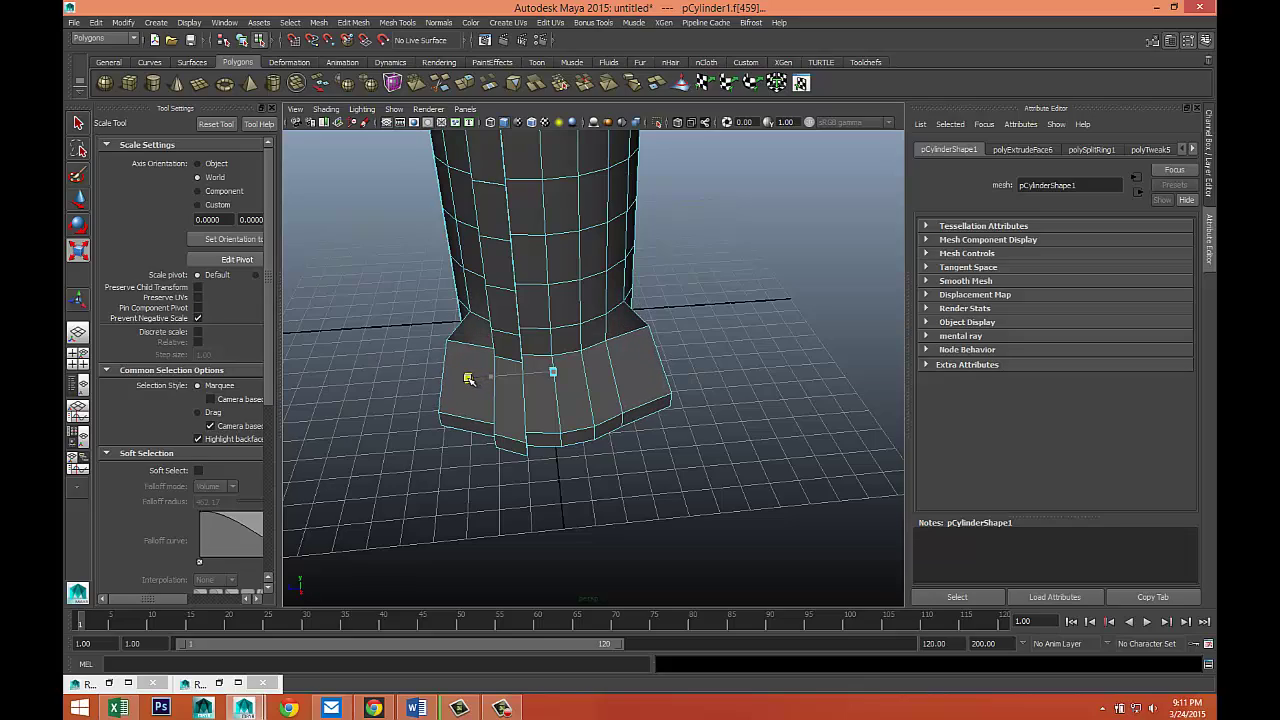
{"action": "left_click_drag", "start_coordinate": [468, 379], "coordinate": [465, 380]}
{"action": "left_click_drag", "start_coordinate": [382, 416], "coordinate": [410, 408], "text": "alt"}
{"action": "scroll", "coordinate": [418, 411], "scroll_direction": "down", "scroll_amount": 2}
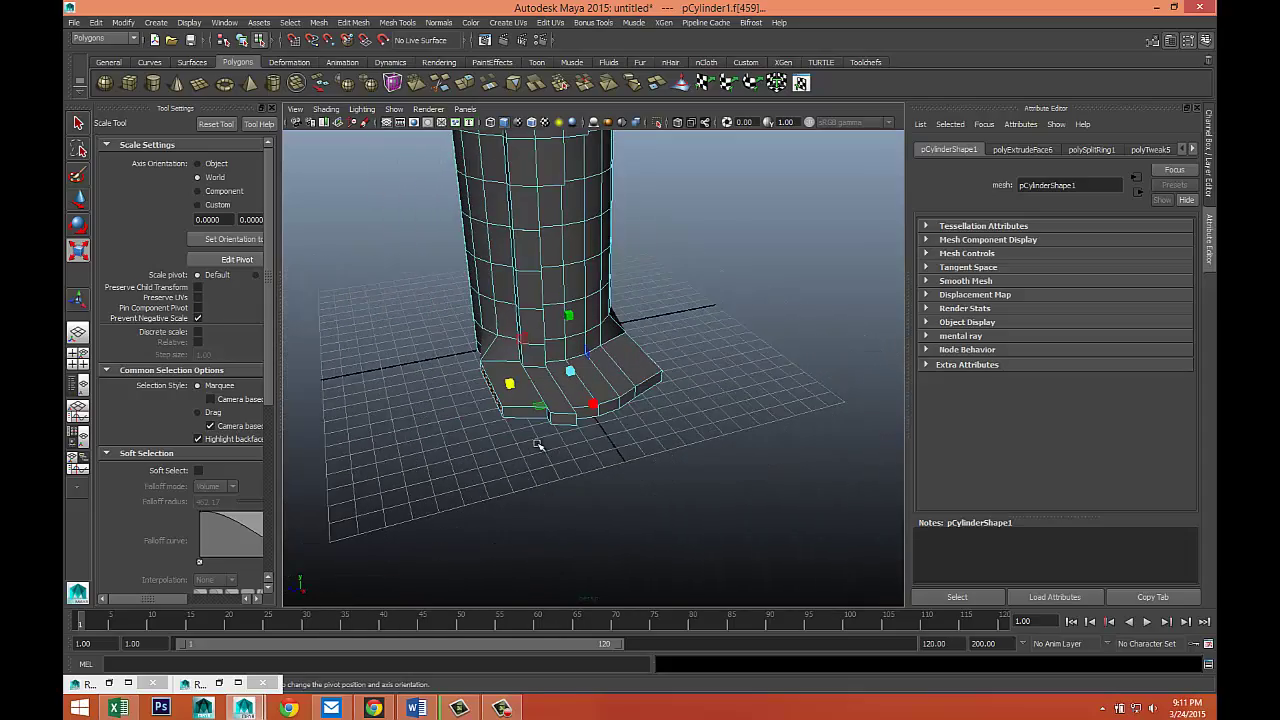
Insert an edge loop around the base platform's rim, slightly below the middle of its height.
{"action": "scroll", "coordinate": [538, 445], "scroll_direction": "up", "scroll_amount": 2}
{"action": "left_click_drag", "start_coordinate": [571, 449], "coordinate": [586, 446], "text": "alt"}
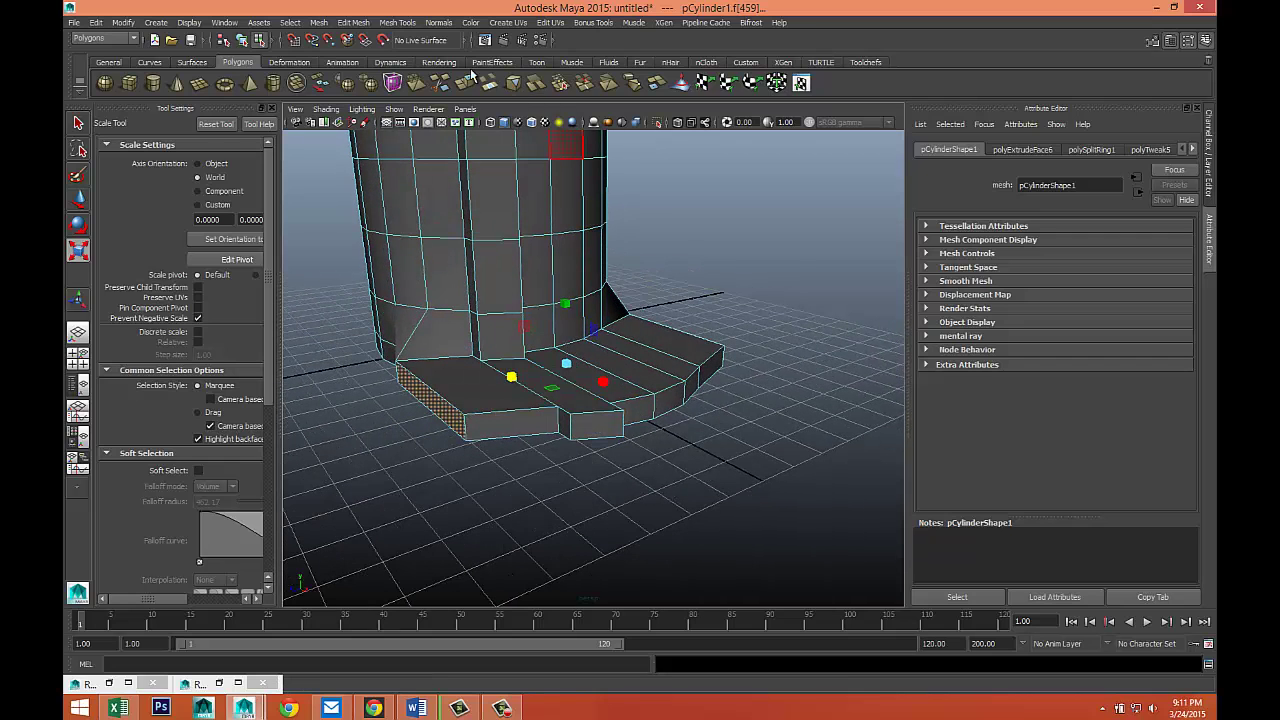
{"action": "left_click", "coordinate": [398, 23]}
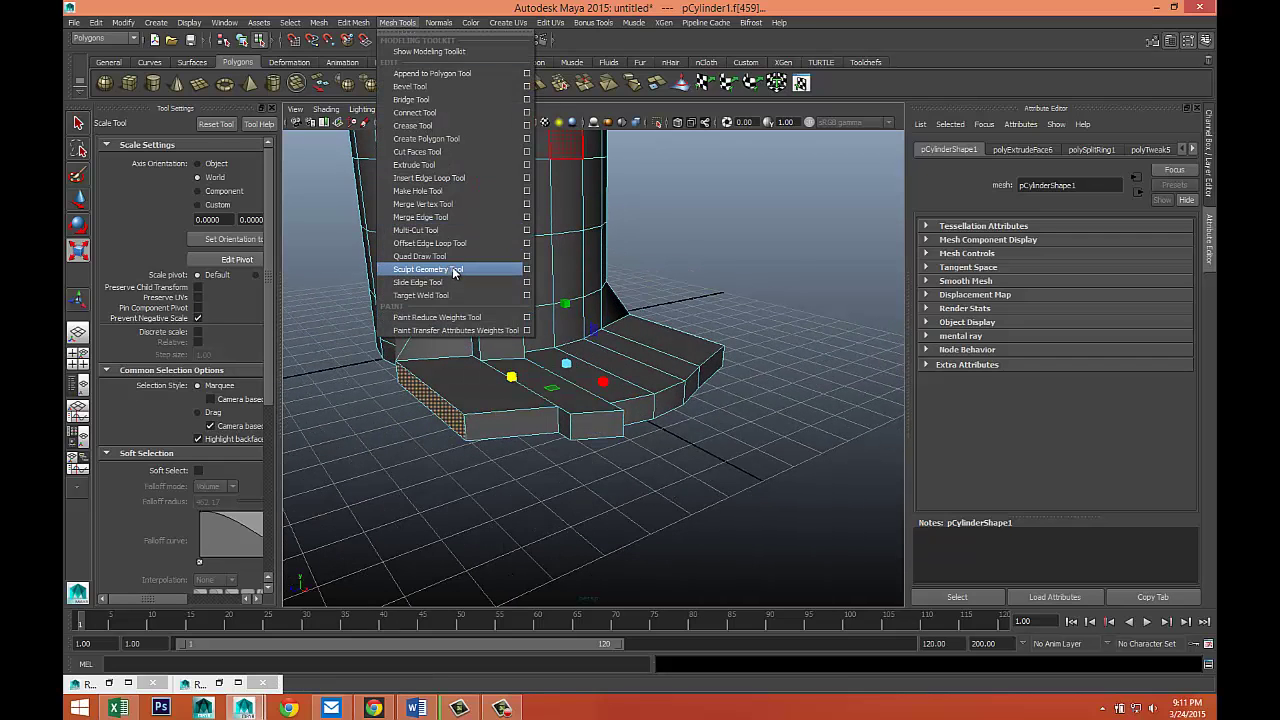
{"action": "left_click", "coordinate": [469, 178]}
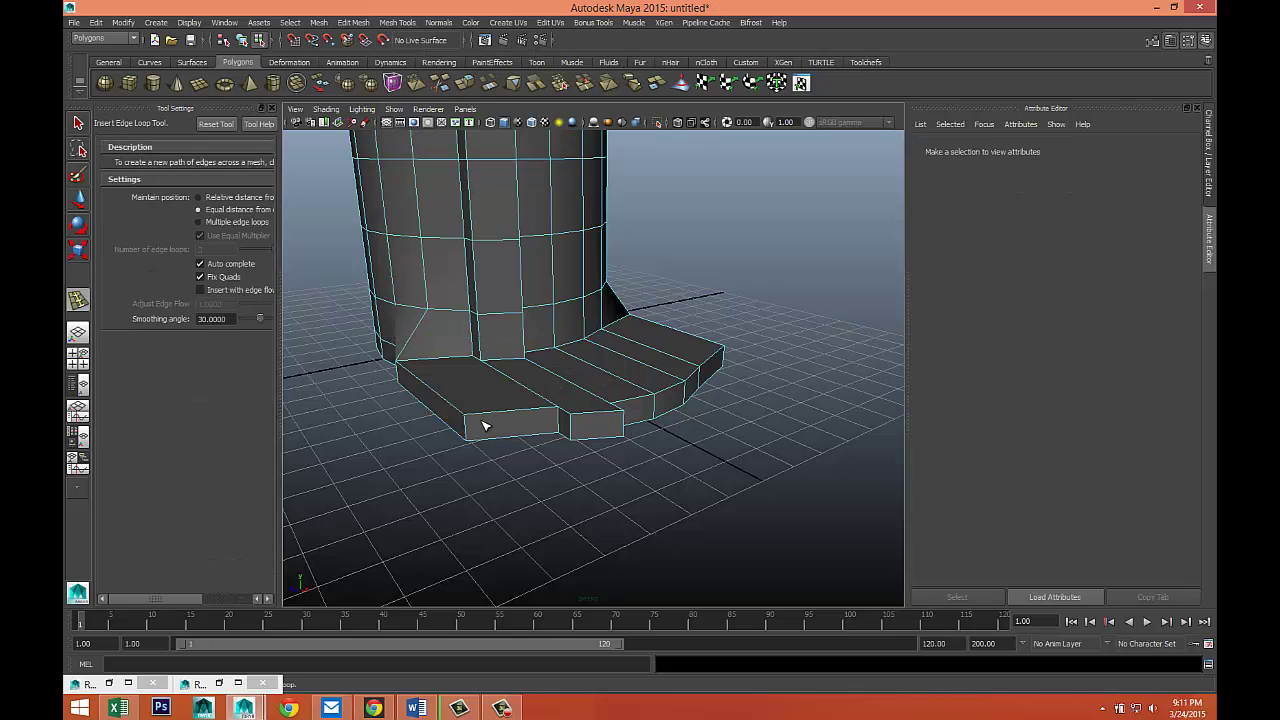
{"action": "left_click", "coordinate": [470, 433]}
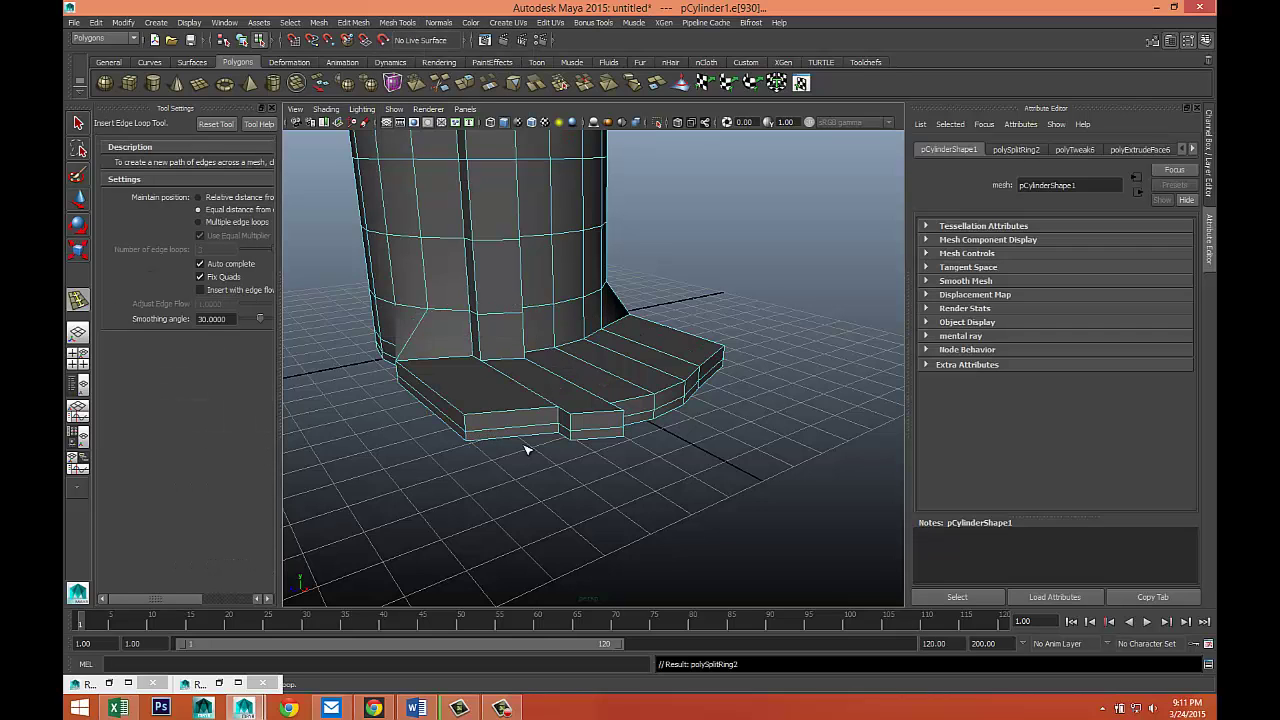
{"action": "key", "text": "q"}
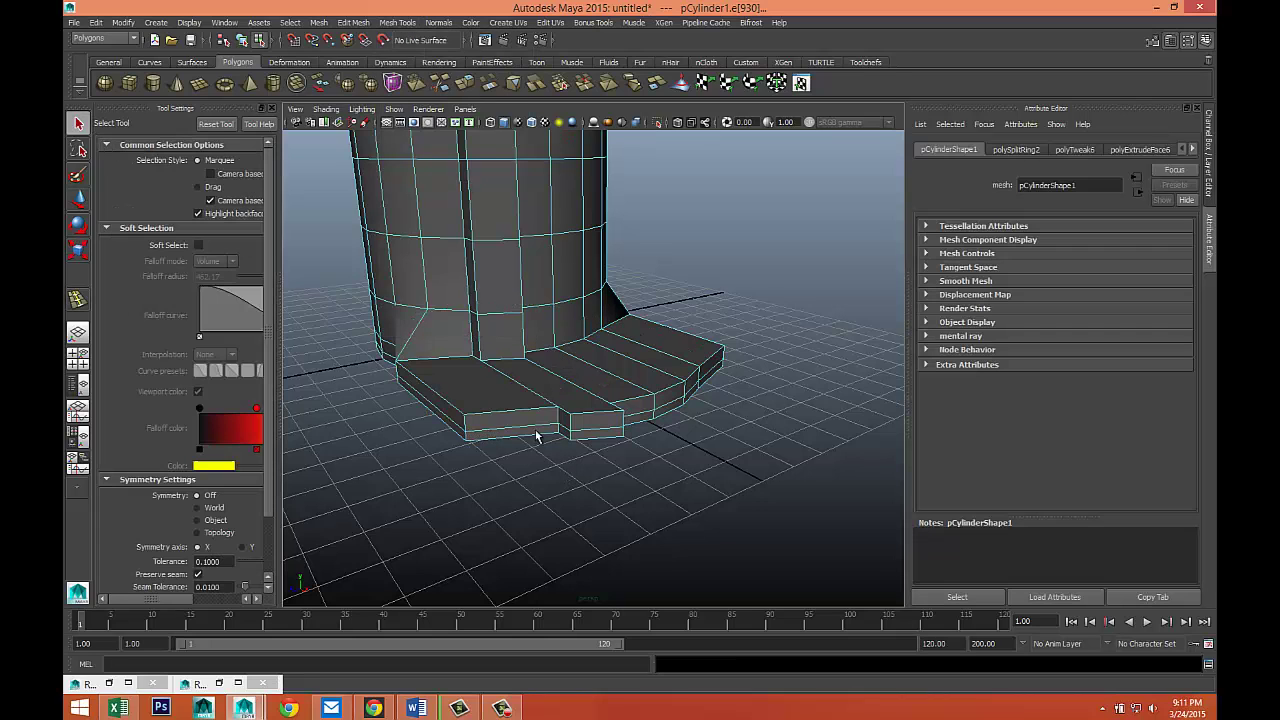
Select the adjacent front faces of the platform rim's lower band, starting with the one on the protruding block.
{"action": "right_click_drag", "start_coordinate": [586, 437], "coordinate": [584, 421]}
{"action": "left_click", "coordinate": [597, 435]}
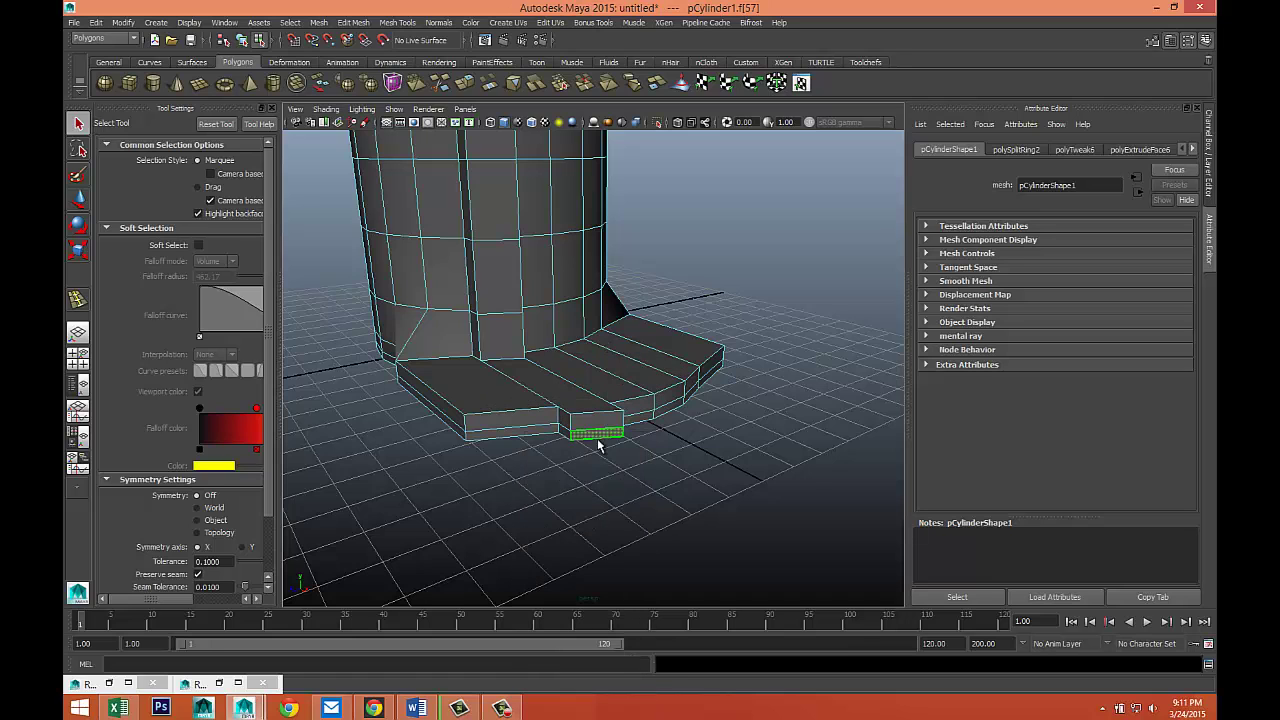
{"action": "left_click_drag", "start_coordinate": [600, 443], "coordinate": [613, 412], "text": "alt"}
{"action": "double_click", "coordinate": [612, 390], "text": "shift"}
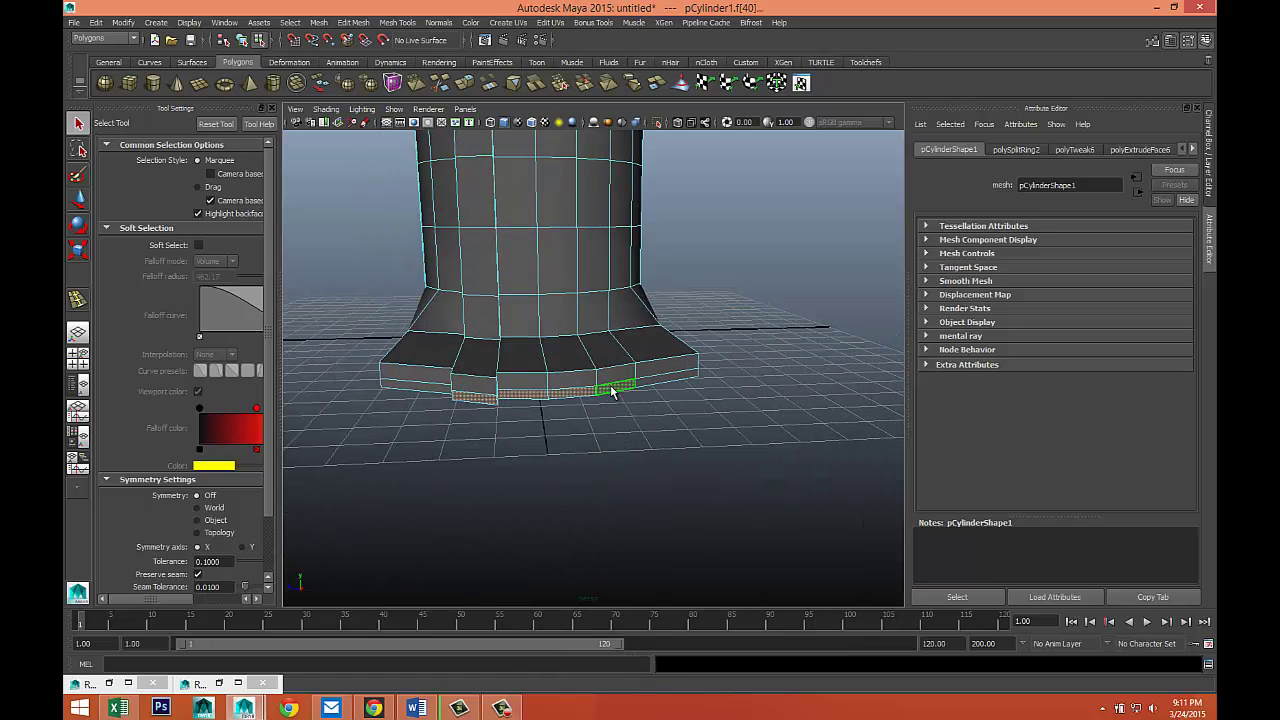
{"action": "left_click_drag", "start_coordinate": [549, 446], "coordinate": [673, 496], "text": "alt"}
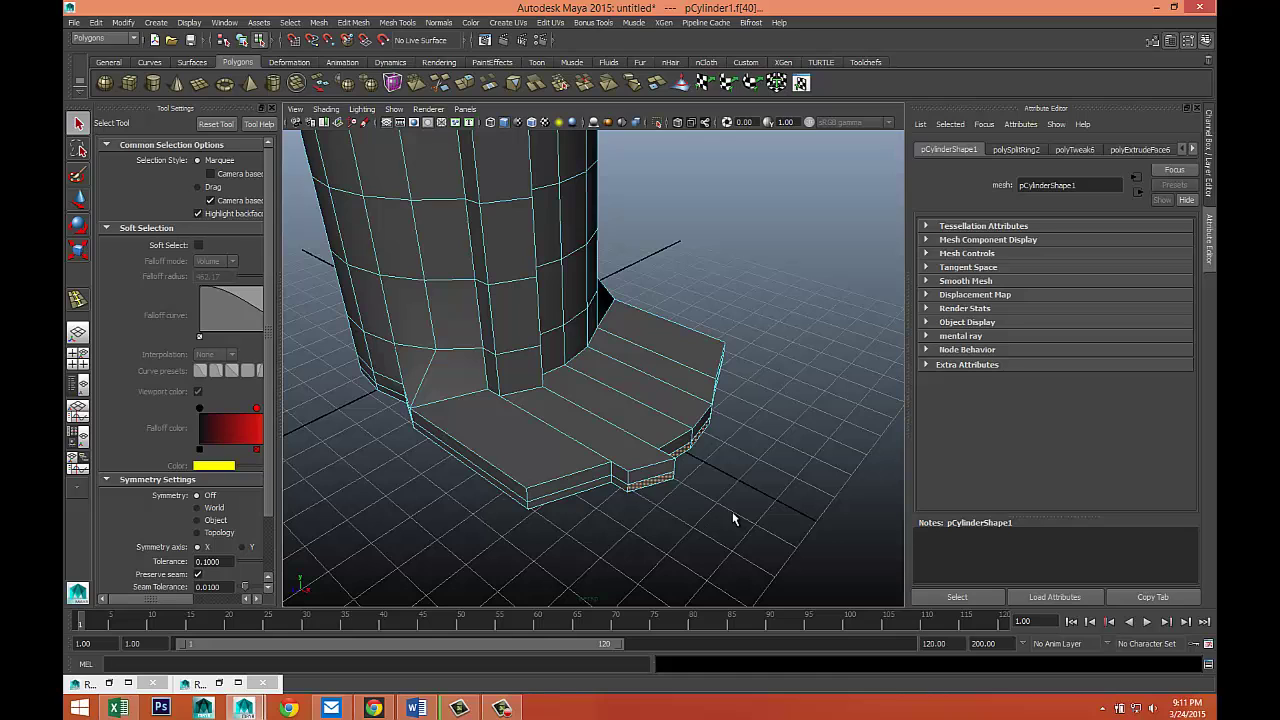
Extrude the selected lower rim faces outward along the ground to form a lower step in front of the platform.
{"action": "left_click", "coordinate": [367, 24]}
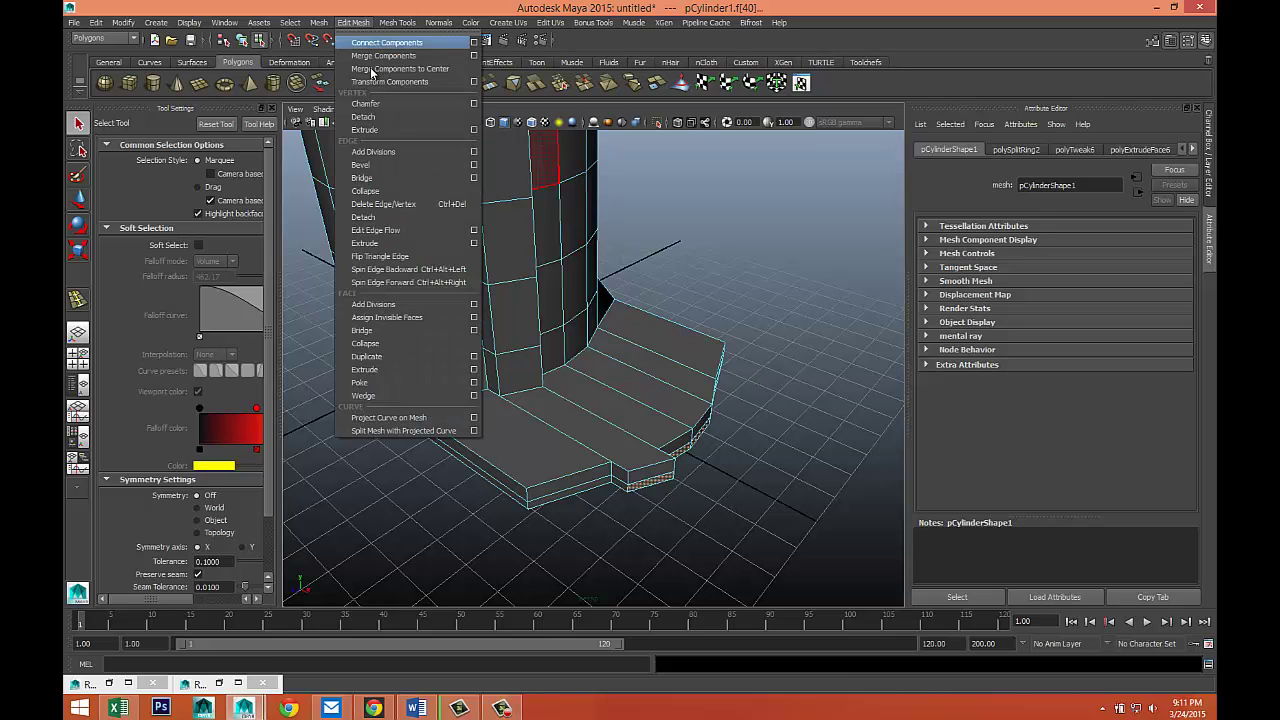
{"action": "left_click", "coordinate": [425, 368]}
{"action": "key", "text": "w"}
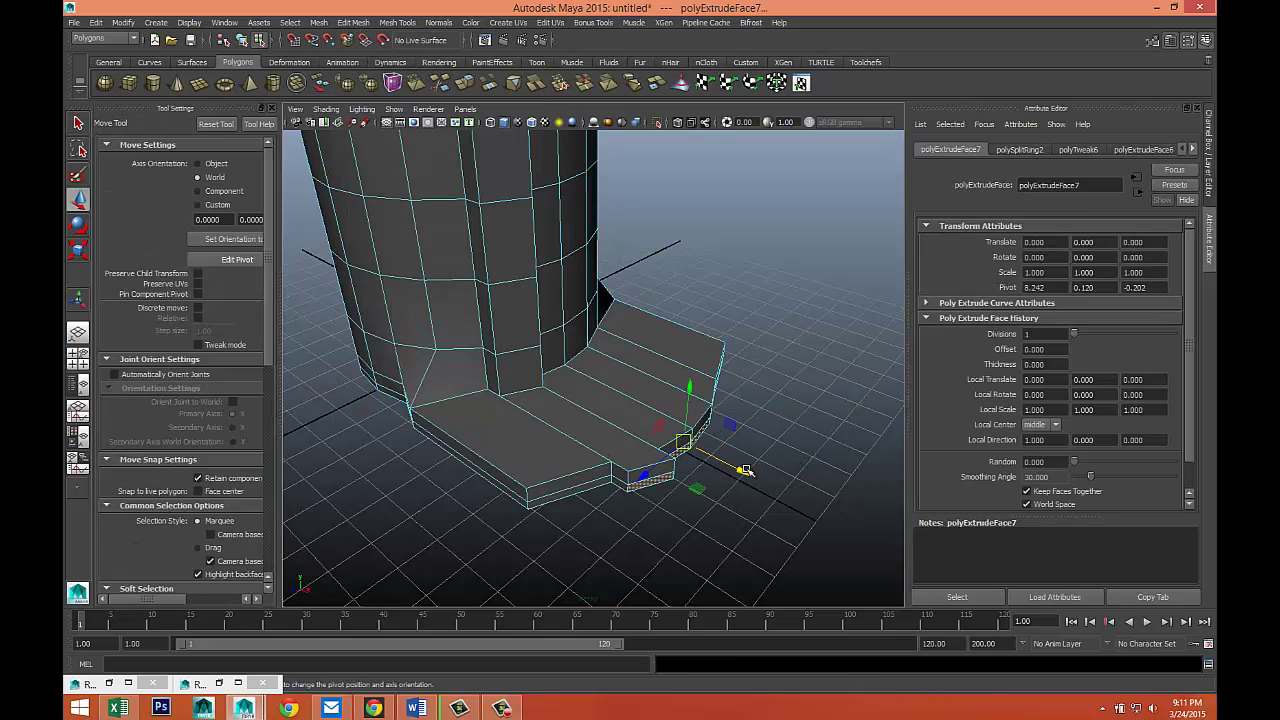
{"action": "left_click_drag", "start_coordinate": [748, 470], "coordinate": [805, 515]}
{"action": "scroll", "coordinate": [793, 494], "scroll_direction": "down", "scroll_amount": 5}
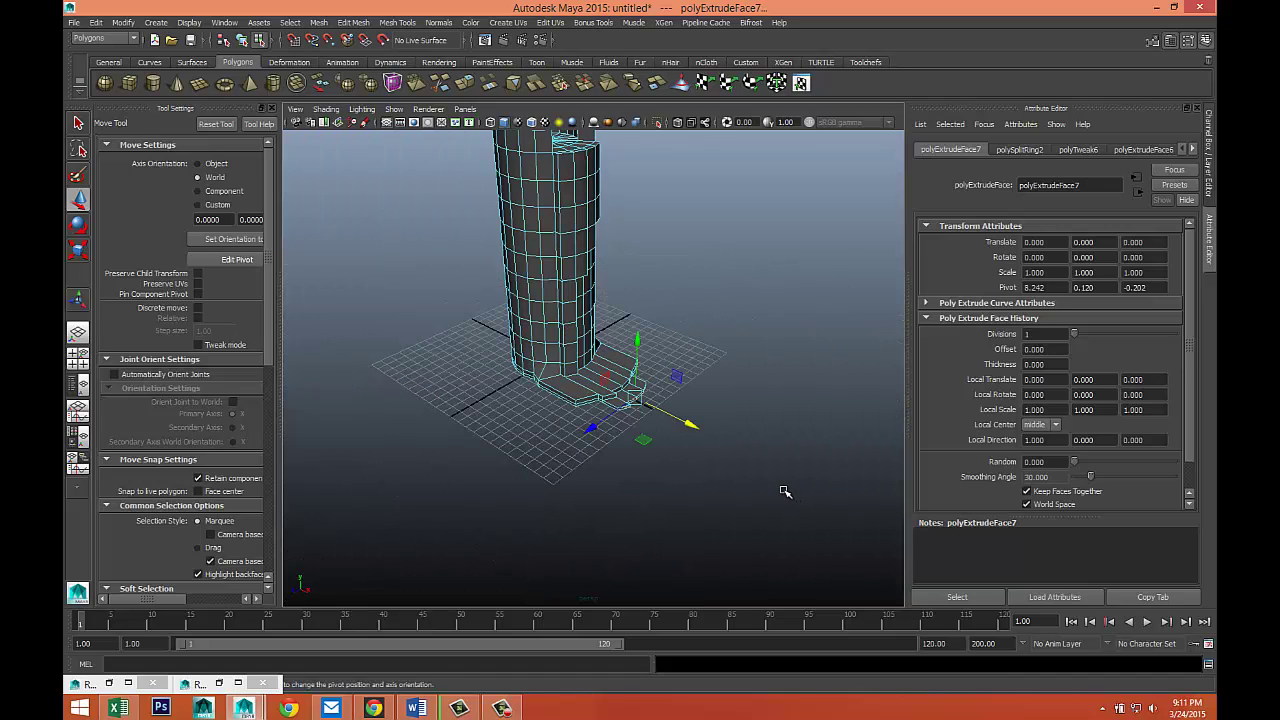
Return to object mode, select the whole tower and turn on its smooth mesh preview.
{"action": "scroll", "coordinate": [785, 492], "scroll_direction": "down", "scroll_amount": 3}
{"action": "left_click_drag", "start_coordinate": [794, 460], "coordinate": [663, 532], "text": "alt"}
{"action": "right_click_drag", "start_coordinate": [618, 372], "coordinate": [634, 358]}
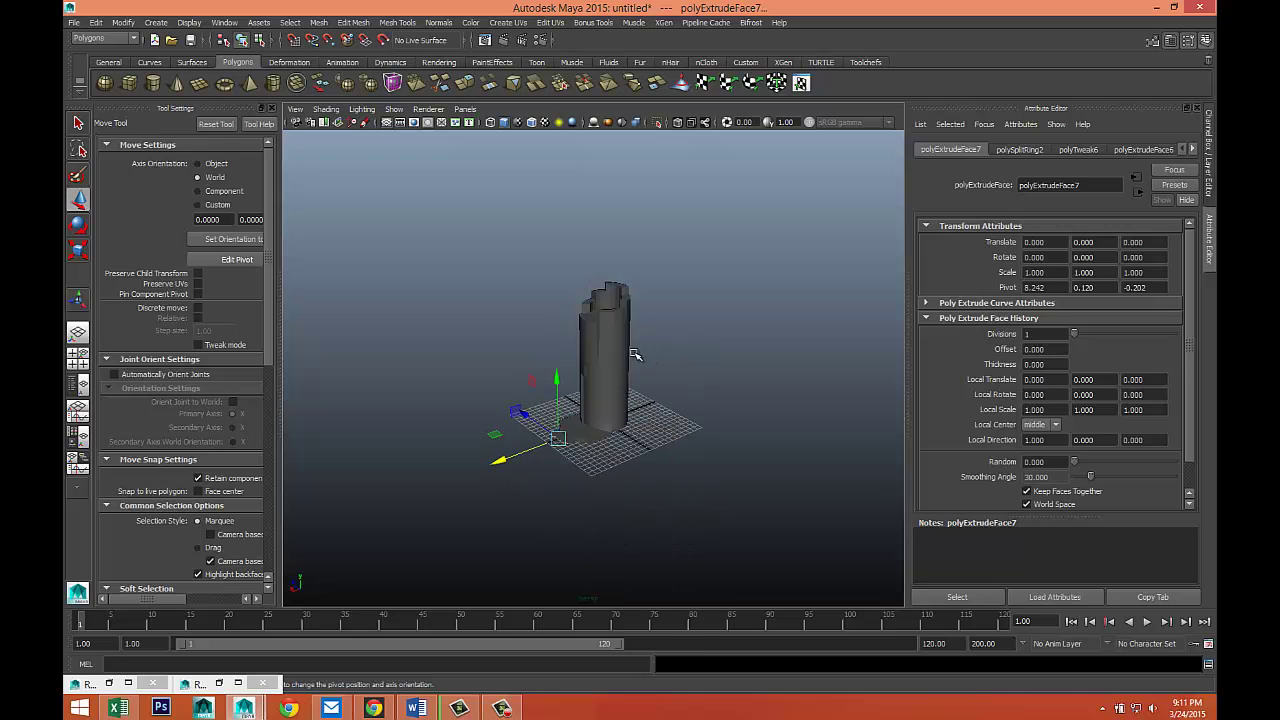
{"action": "left_click", "coordinate": [628, 360]}
{"action": "scroll", "coordinate": [675, 433], "scroll_direction": "up", "scroll_amount": 3}
{"action": "scroll", "coordinate": [675, 433], "scroll_direction": "up", "scroll_amount": 2}
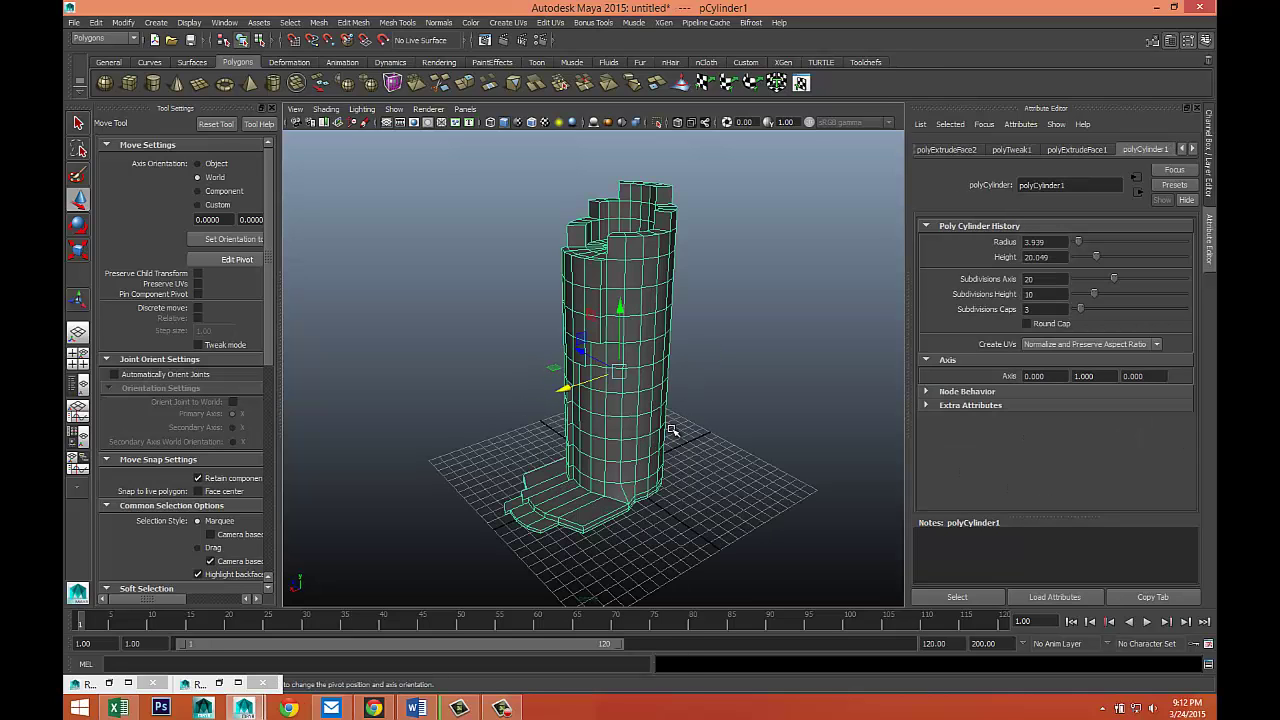
{"action": "key", "text": "3"}
{"action": "left_click", "coordinate": [723, 417]}
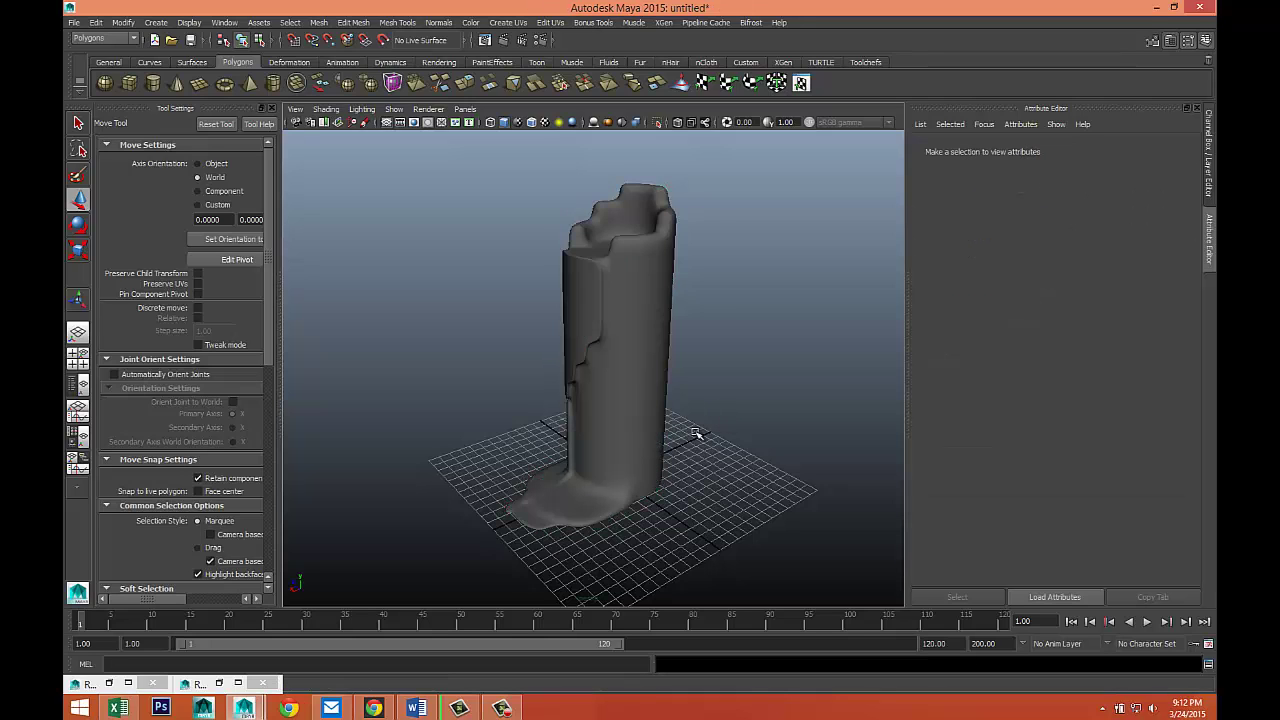
Examine the smoothed tower from several sides, checking the raised panel, the column beneath it and the top wall.
{"action": "left_click_drag", "start_coordinate": [650, 433], "coordinate": [796, 423], "text": "alt"}
{"action": "middle_click_drag", "start_coordinate": [705, 431], "coordinate": [727, 388], "text": "alt"}
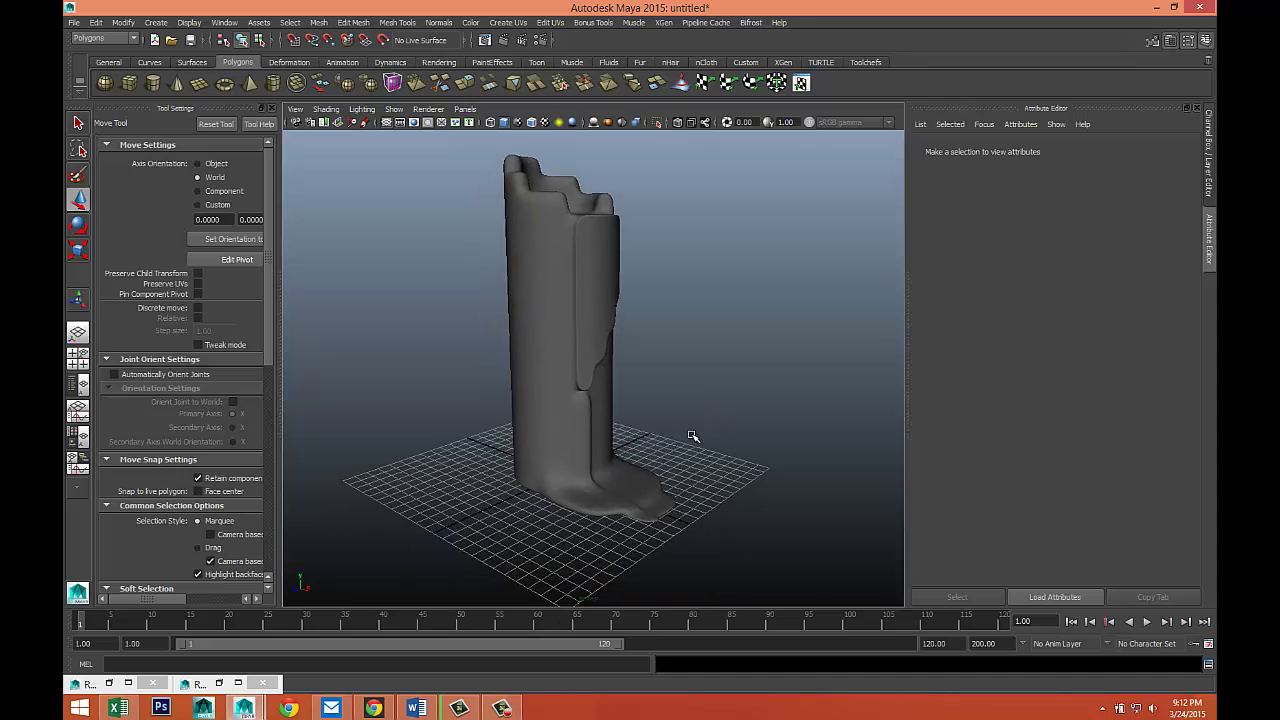
{"action": "scroll", "coordinate": [687, 437], "scroll_direction": "up", "scroll_amount": 5}
{"action": "left_click_drag", "start_coordinate": [652, 446], "coordinate": [600, 435], "text": "alt"}
{"action": "left_click", "coordinate": [584, 417]}
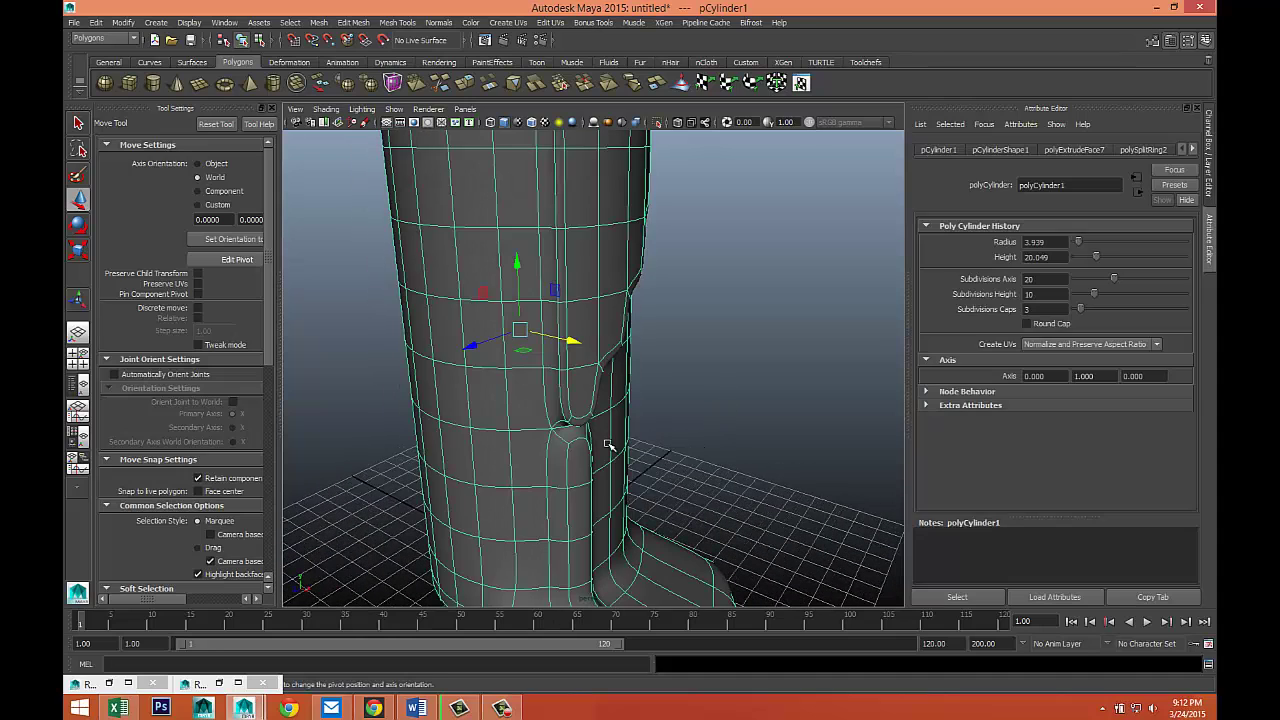
{"action": "scroll", "coordinate": [610, 447], "scroll_direction": "down", "scroll_amount": 4}
{"action": "left_click_drag", "start_coordinate": [683, 404], "coordinate": [684, 460], "text": "alt"}
{"action": "left_click", "coordinate": [725, 421]}
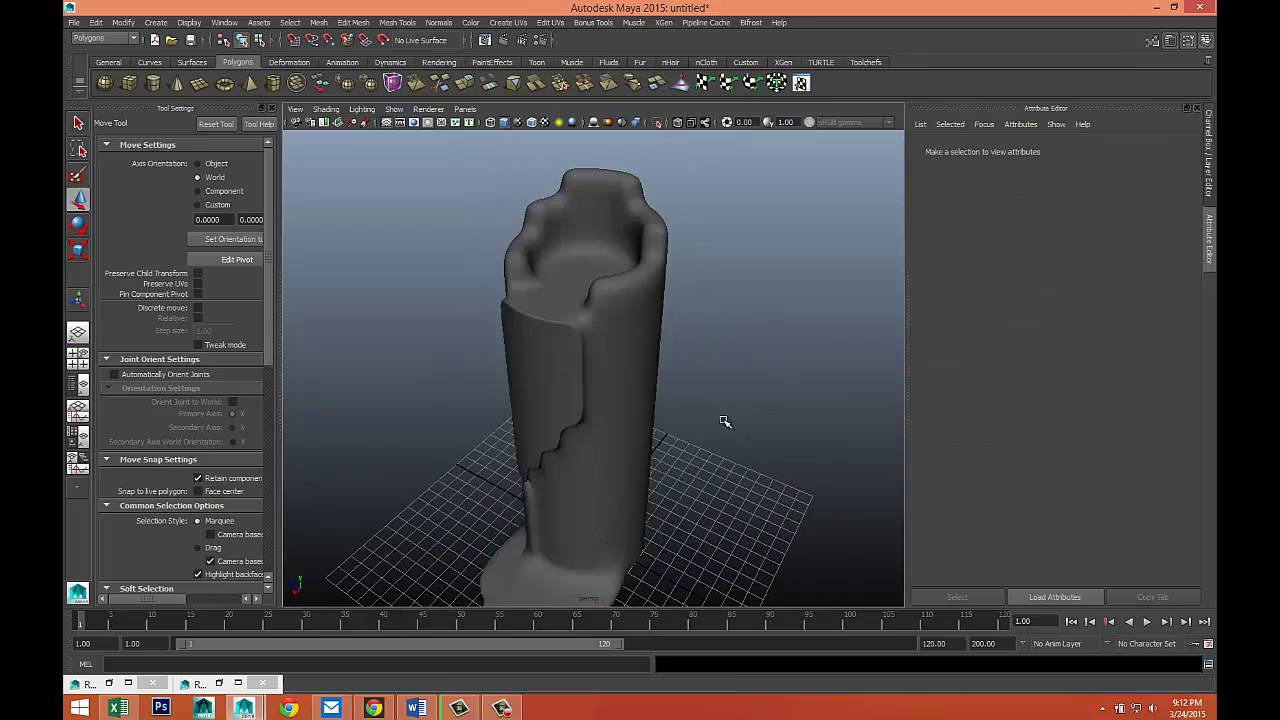
{"action": "scroll", "coordinate": [727, 423], "scroll_direction": "up", "scroll_amount": 5}
{"action": "left_click_drag", "start_coordinate": [731, 412], "coordinate": [694, 443], "text": "alt"}
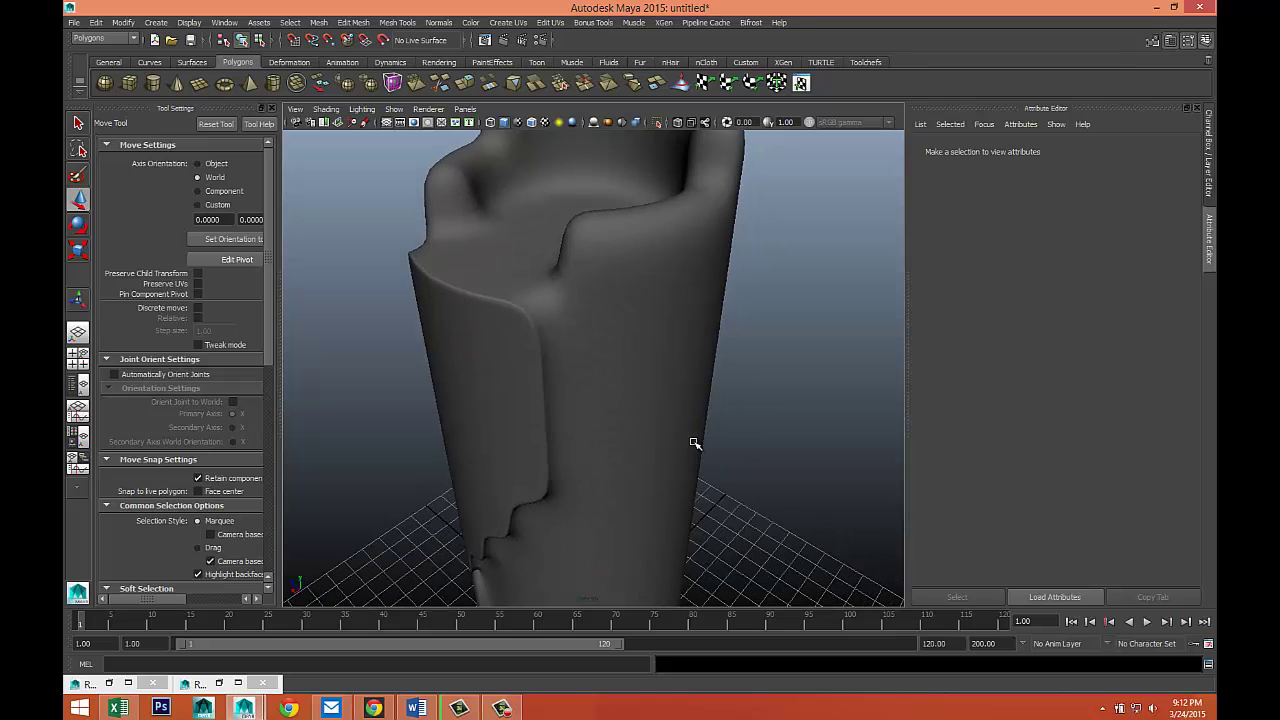
Select the edge loop outlining the raised wall panel and move it slightly back toward the tower's body.
{"action": "left_click", "coordinate": [546, 389]}
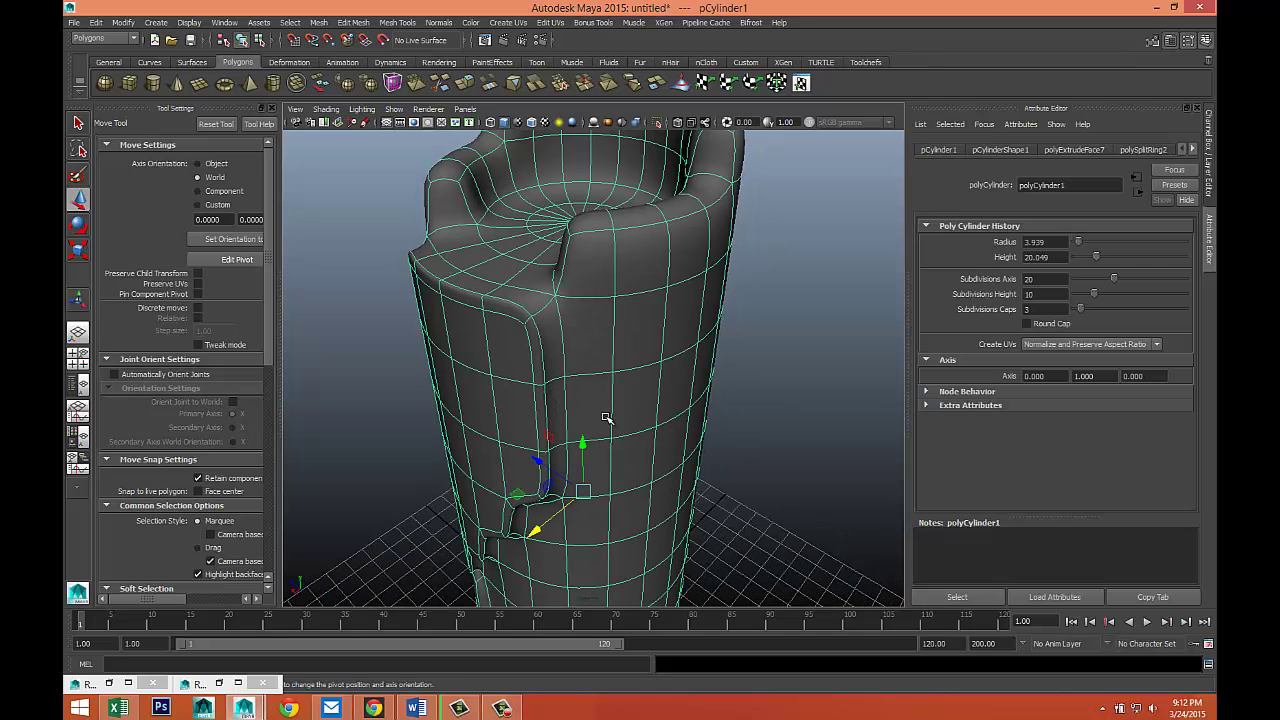
{"action": "left_click_drag", "start_coordinate": [606, 418], "coordinate": [620, 394], "text": "alt"}
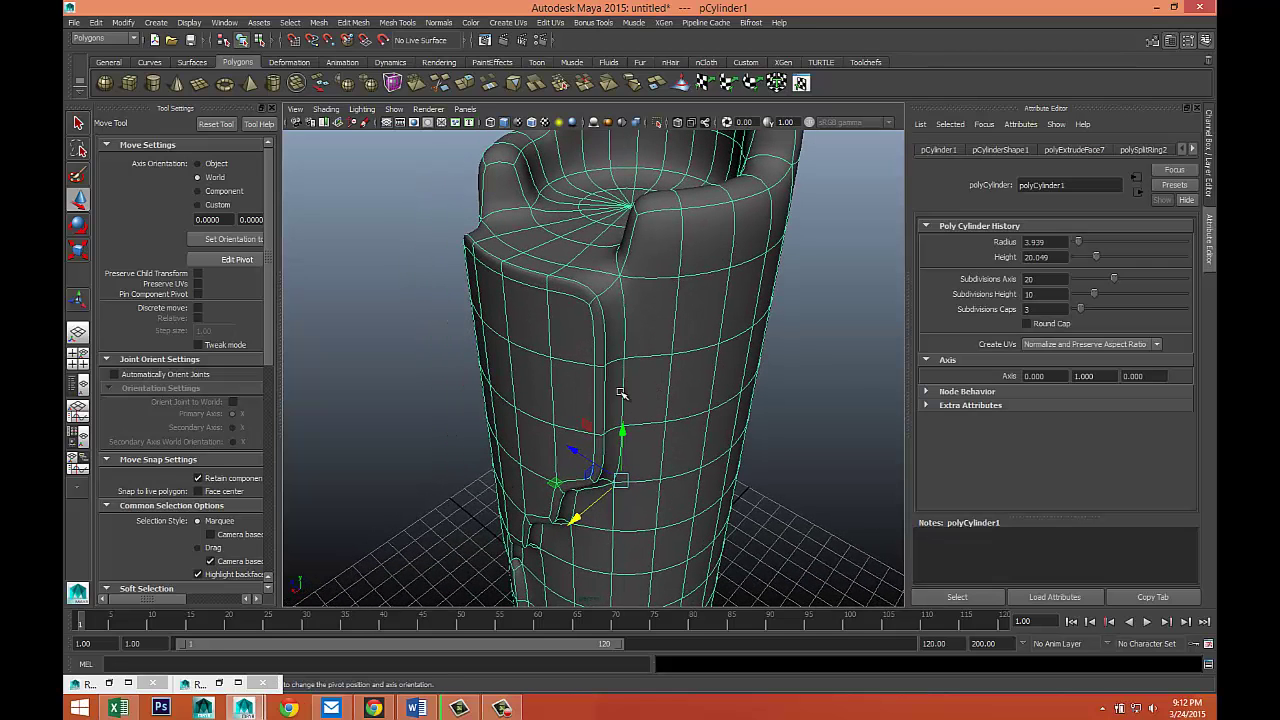
{"action": "right_click_drag", "start_coordinate": [605, 343], "coordinate": [605, 300]}
{"action": "left_click", "coordinate": [604, 328]}
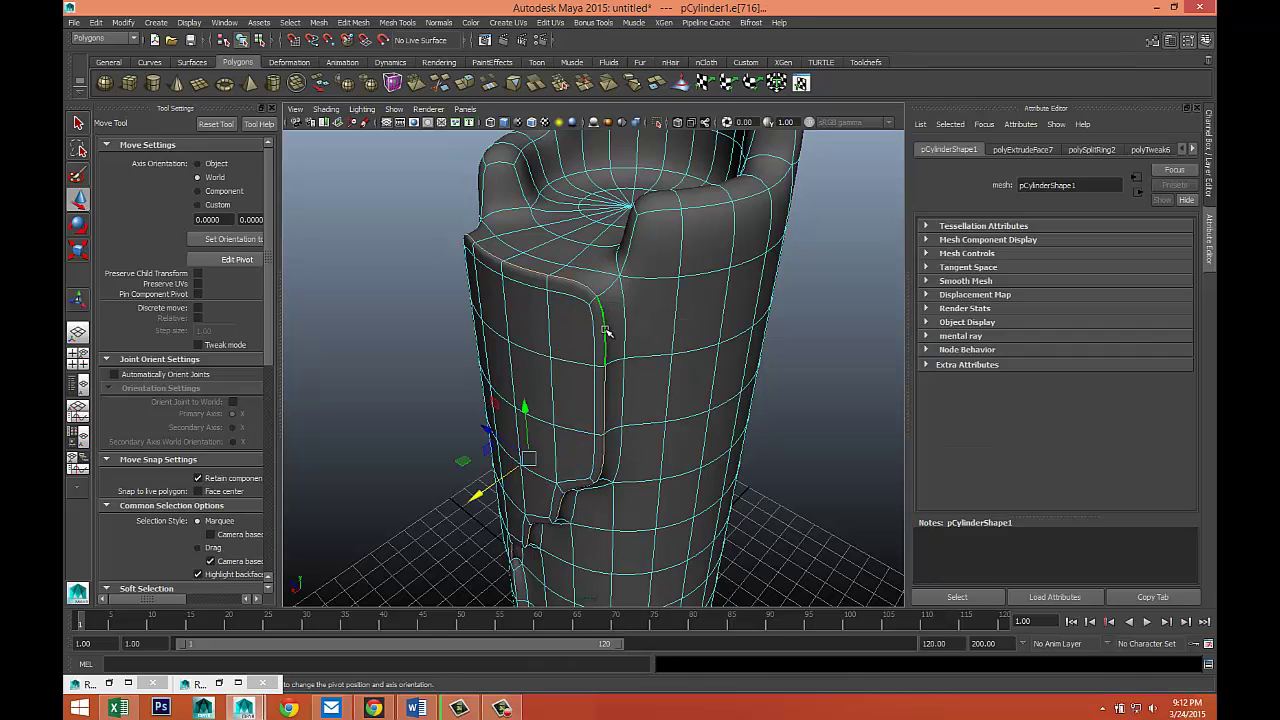
{"action": "left_click_drag", "start_coordinate": [478, 497], "coordinate": [496, 488]}
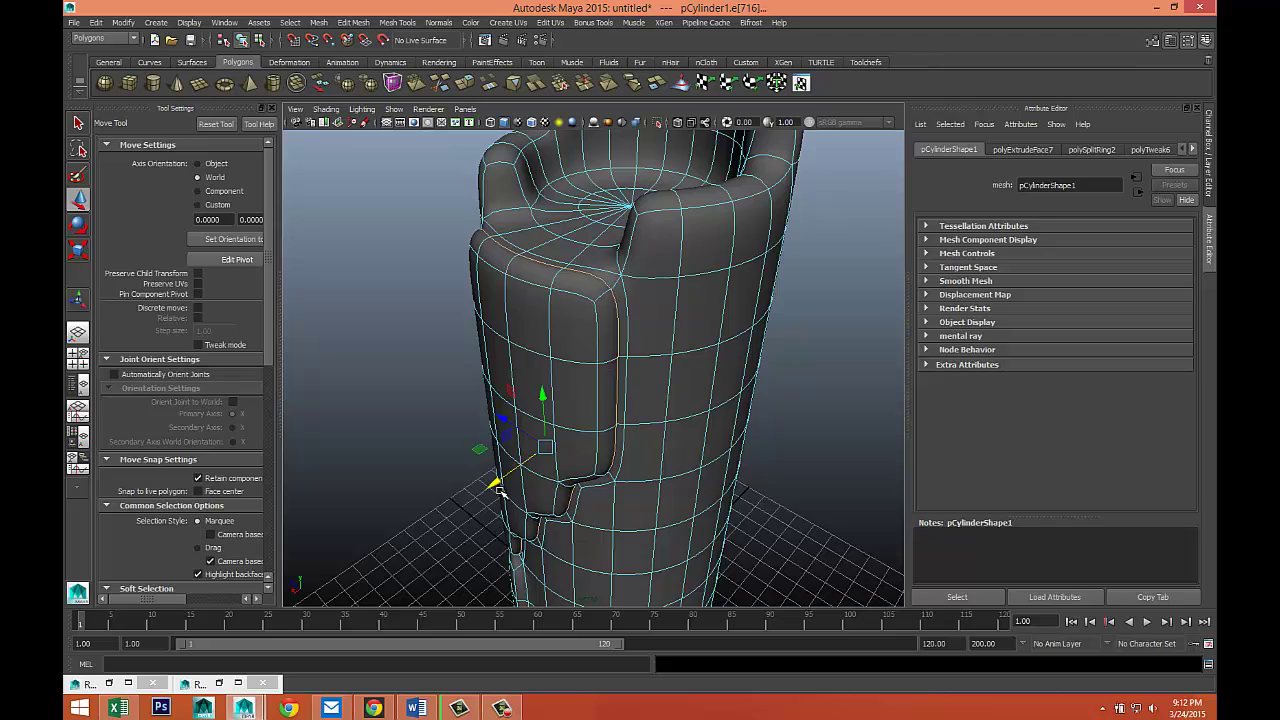
{"action": "left_click", "coordinate": [803, 510]}
Select the vertices at one upper corner of the tallest top wall section and move them slightly upward.
{"action": "left_click_drag", "start_coordinate": [733, 455], "coordinate": [631, 461], "text": "alt"}
{"action": "right_click", "coordinate": [547, 319]}
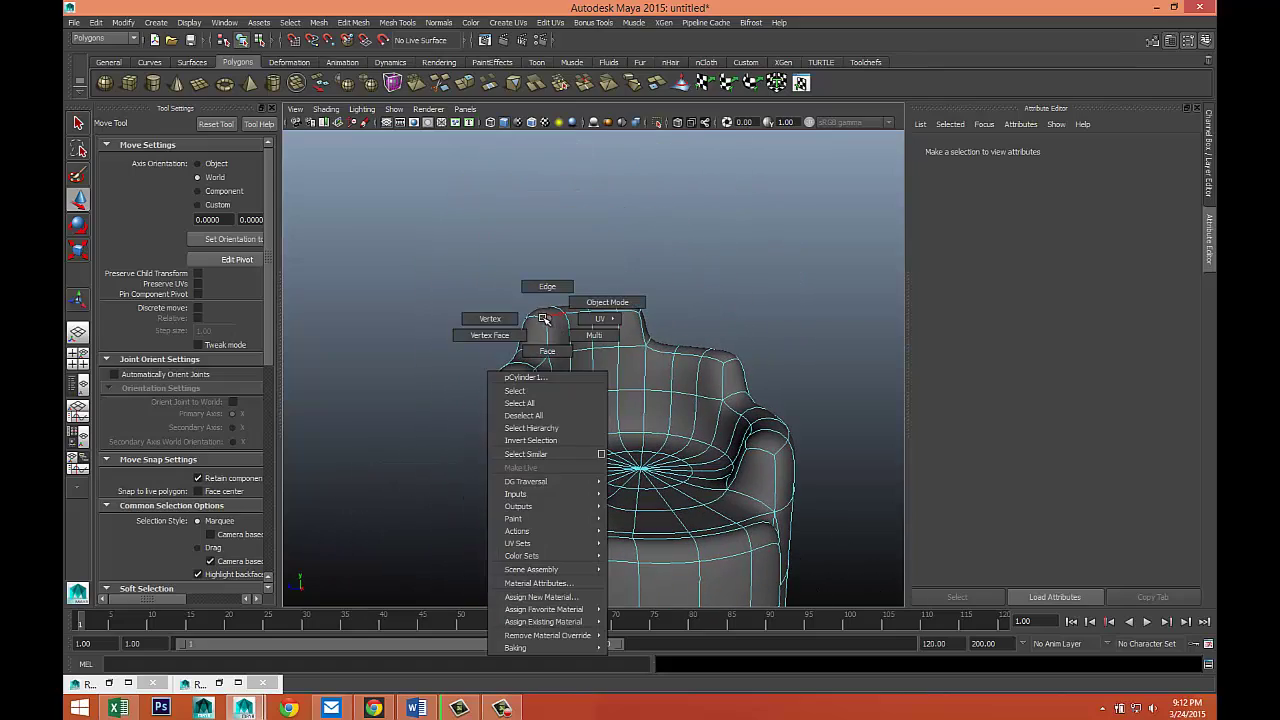
{"action": "left_click", "coordinate": [507, 318]}
{"action": "left_click", "coordinate": [550, 327]}
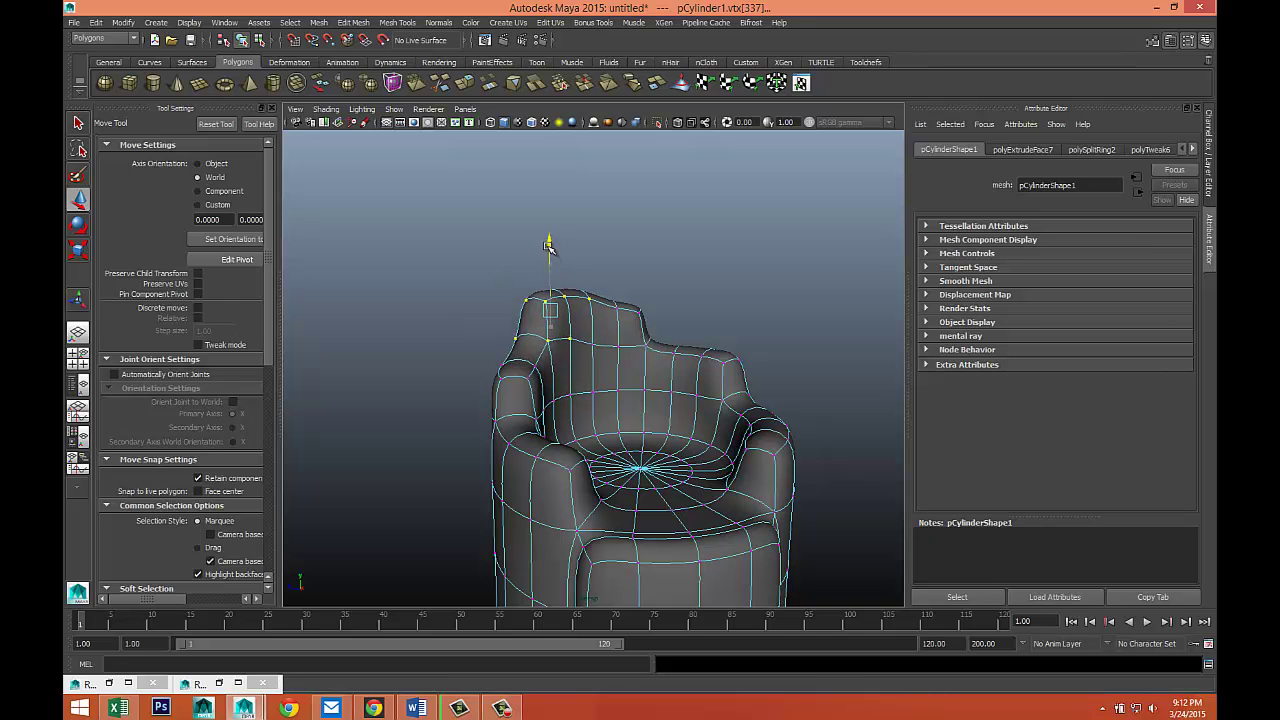
{"action": "left_click_drag", "start_coordinate": [570, 290], "coordinate": [803, 460], "text": "alt"}
{"action": "left_click", "coordinate": [795, 431]}
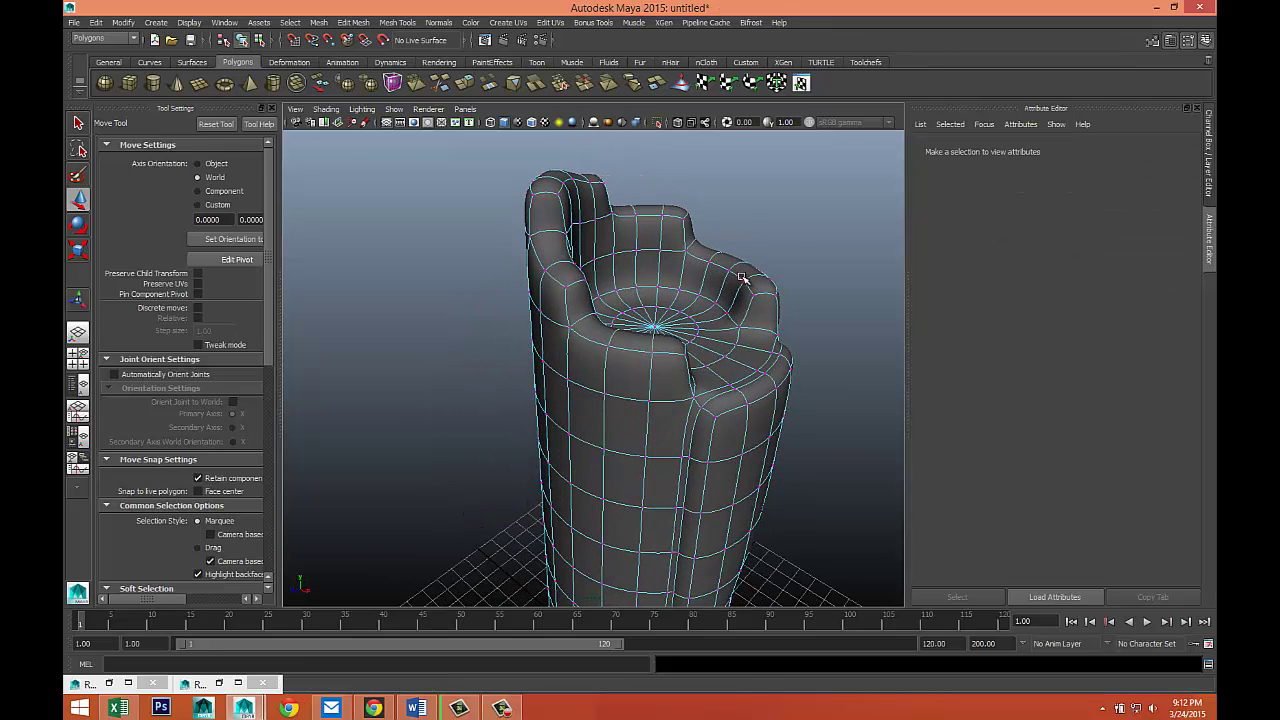
Select the vertices at the lower end of the stepped top wall and move them slightly downward.
{"action": "left_click", "coordinate": [764, 297]}
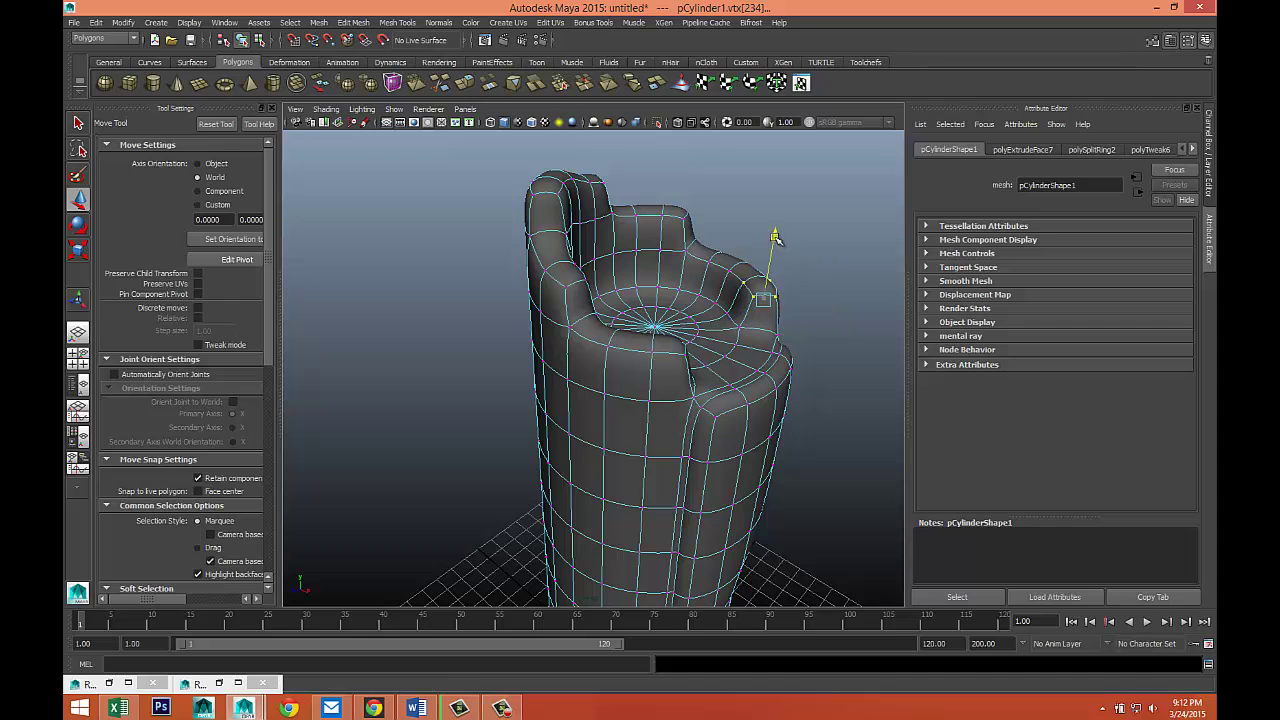
{"action": "left_click_drag", "start_coordinate": [777, 245], "coordinate": [779, 258]}
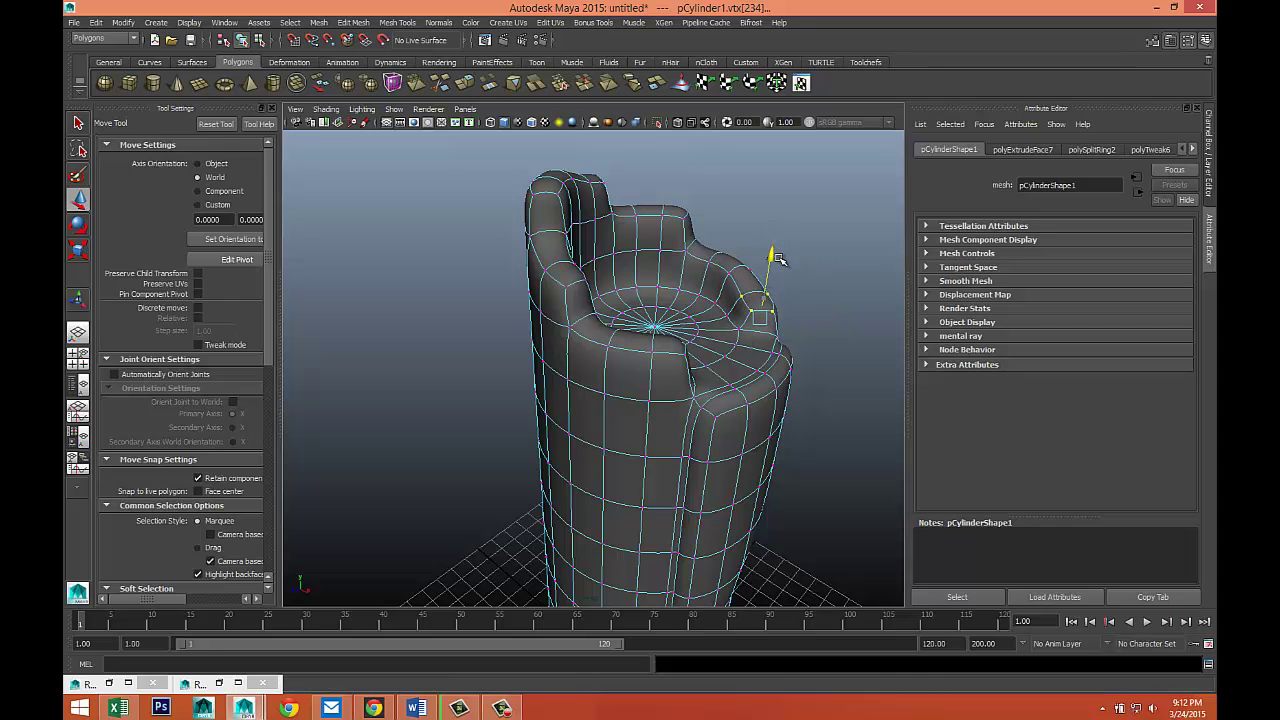
{"action": "left_click_drag", "start_coordinate": [800, 398], "coordinate": [596, 406], "text": "alt"}
{"action": "left_click", "coordinate": [815, 449]}
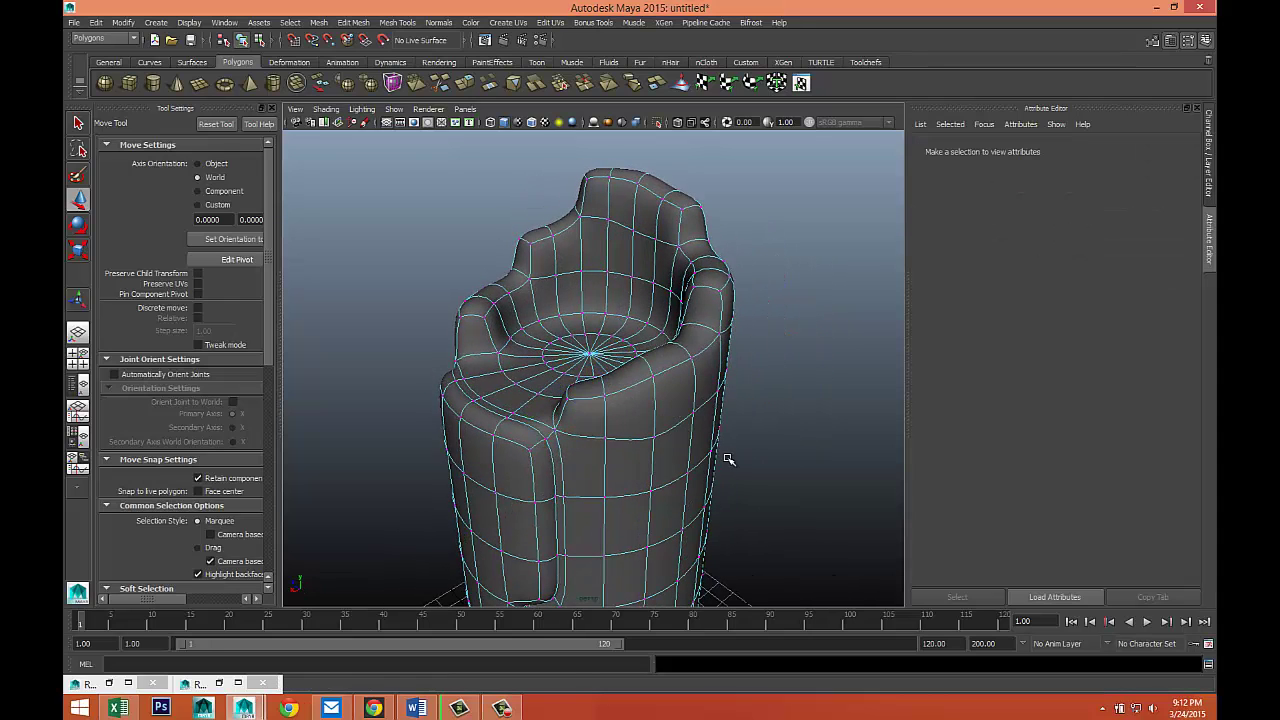
{"action": "middle_click_drag", "start_coordinate": [727, 460], "coordinate": [729, 335], "text": "alt"}
{"action": "scroll", "coordinate": [723, 359], "scroll_direction": "down", "scroll_amount": 2}
{"action": "scroll", "coordinate": [722, 360], "scroll_direction": "up", "scroll_amount": 3}
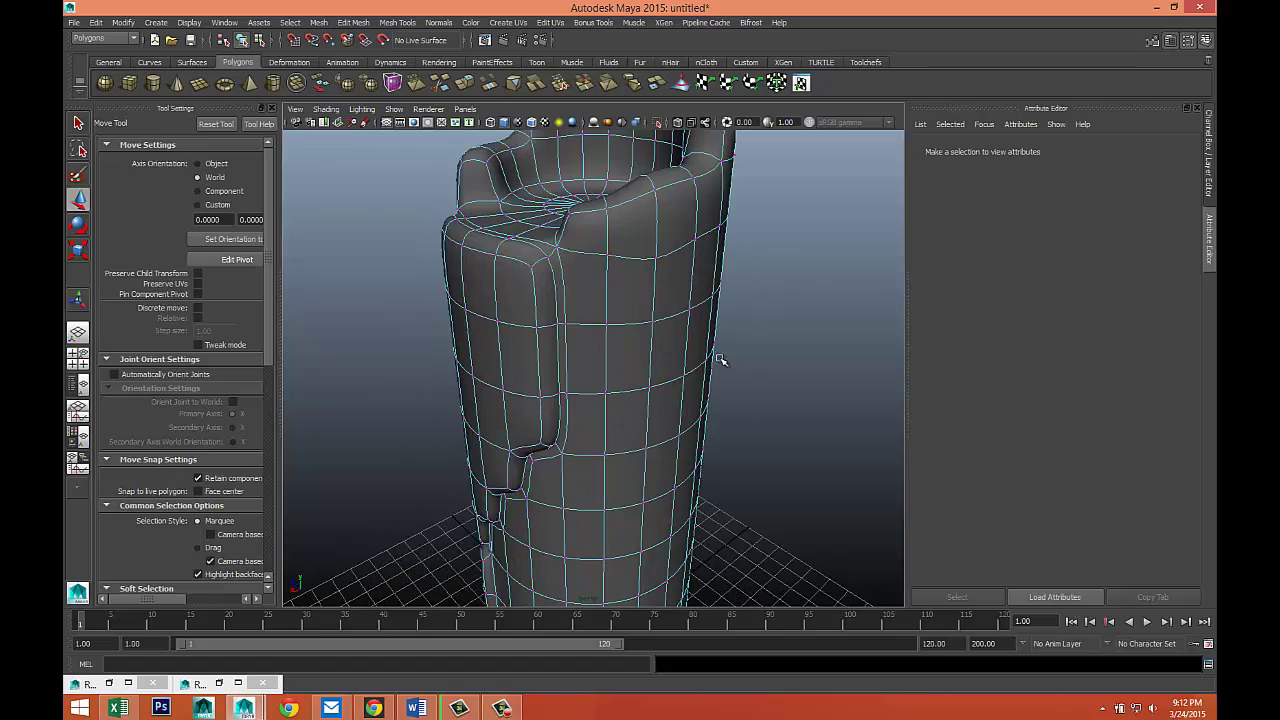
{"action": "left_click_drag", "start_coordinate": [684, 372], "coordinate": [731, 438], "text": "alt"}
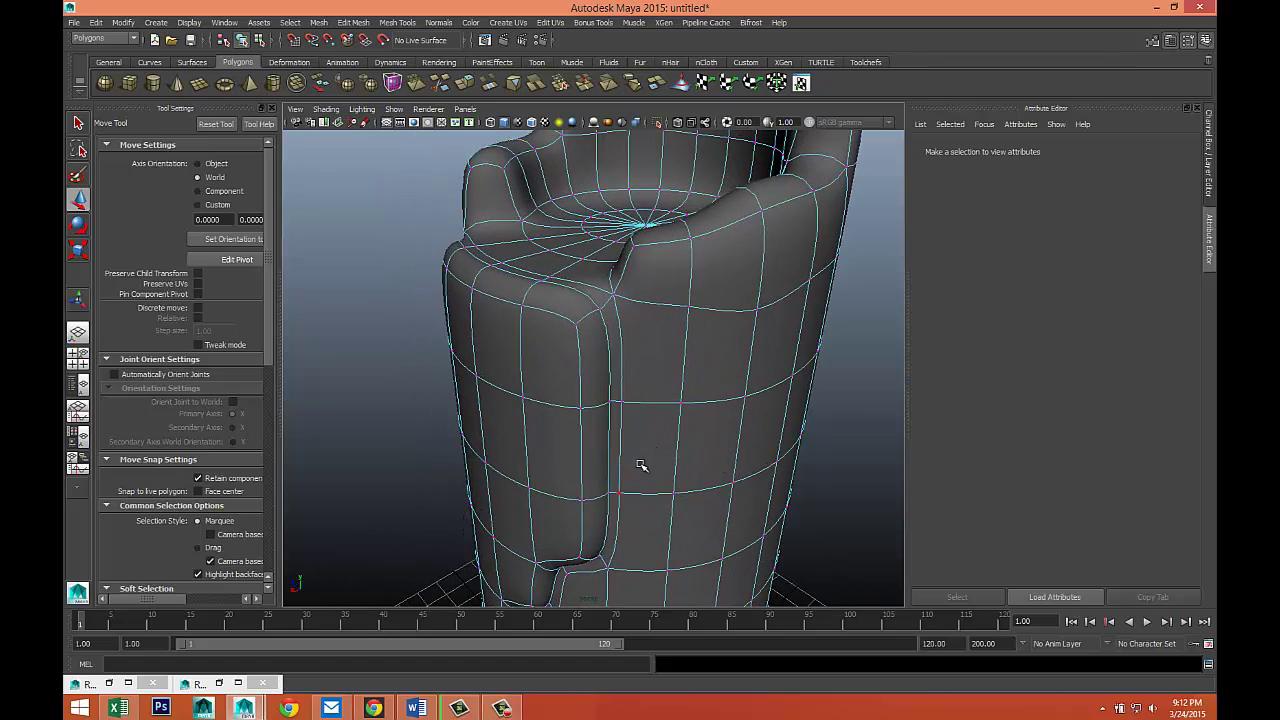
Select the vertex at the raised panel's upper corner and move it slightly back toward the main body.
{"action": "left_click_drag", "start_coordinate": [642, 465], "coordinate": [709, 358], "text": "alt"}
{"action": "left_click_drag", "start_coordinate": [684, 410], "coordinate": [620, 254], "text": "alt"}
{"action": "left_click_drag", "start_coordinate": [622, 302], "coordinate": [593, 422]}
{"action": "left_click", "coordinate": [786, 399]}
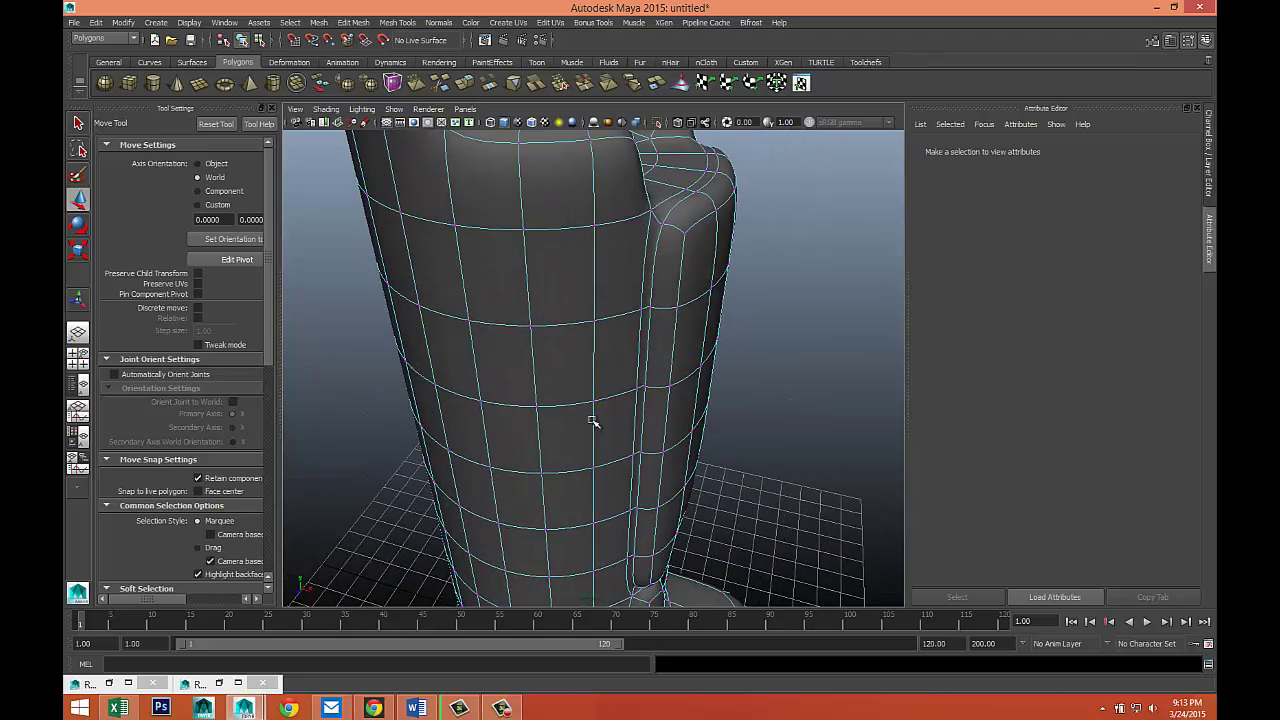
{"action": "left_click", "coordinate": [689, 241]}
{"action": "left_click_drag", "start_coordinate": [748, 222], "coordinate": [733, 222]}
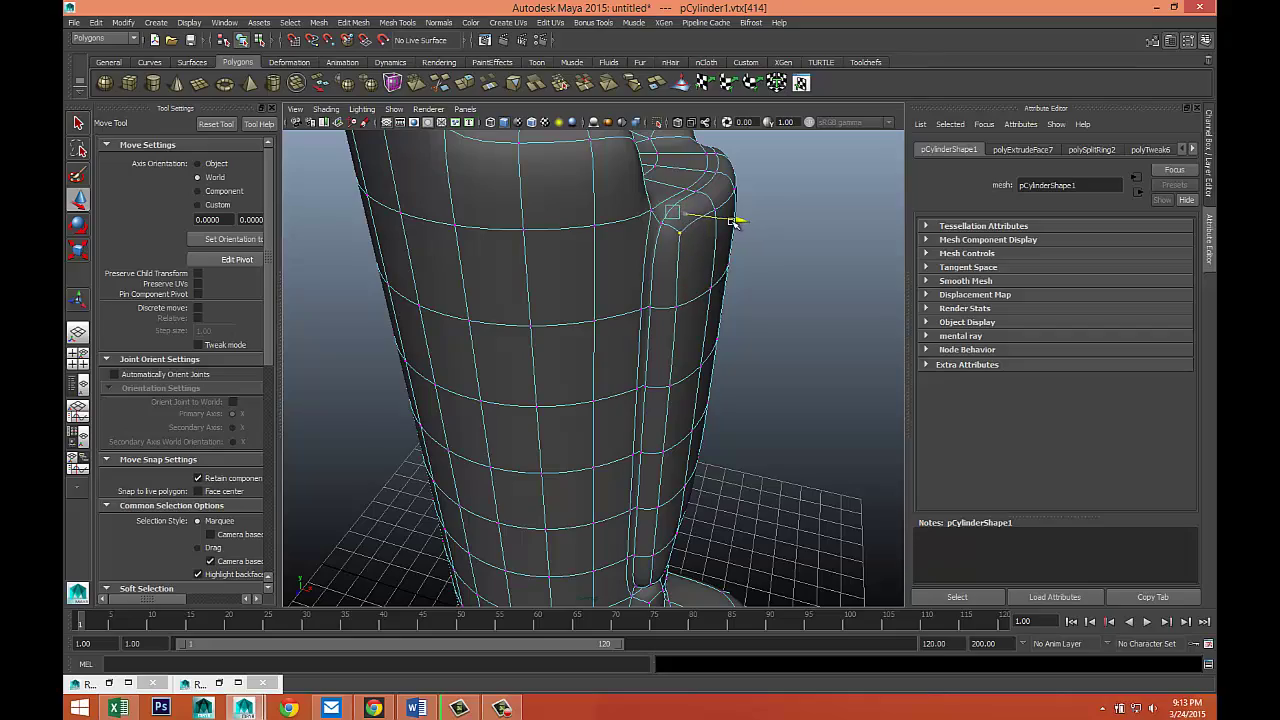
{"action": "scroll", "coordinate": [798, 360], "scroll_direction": "down", "scroll_amount": 5}
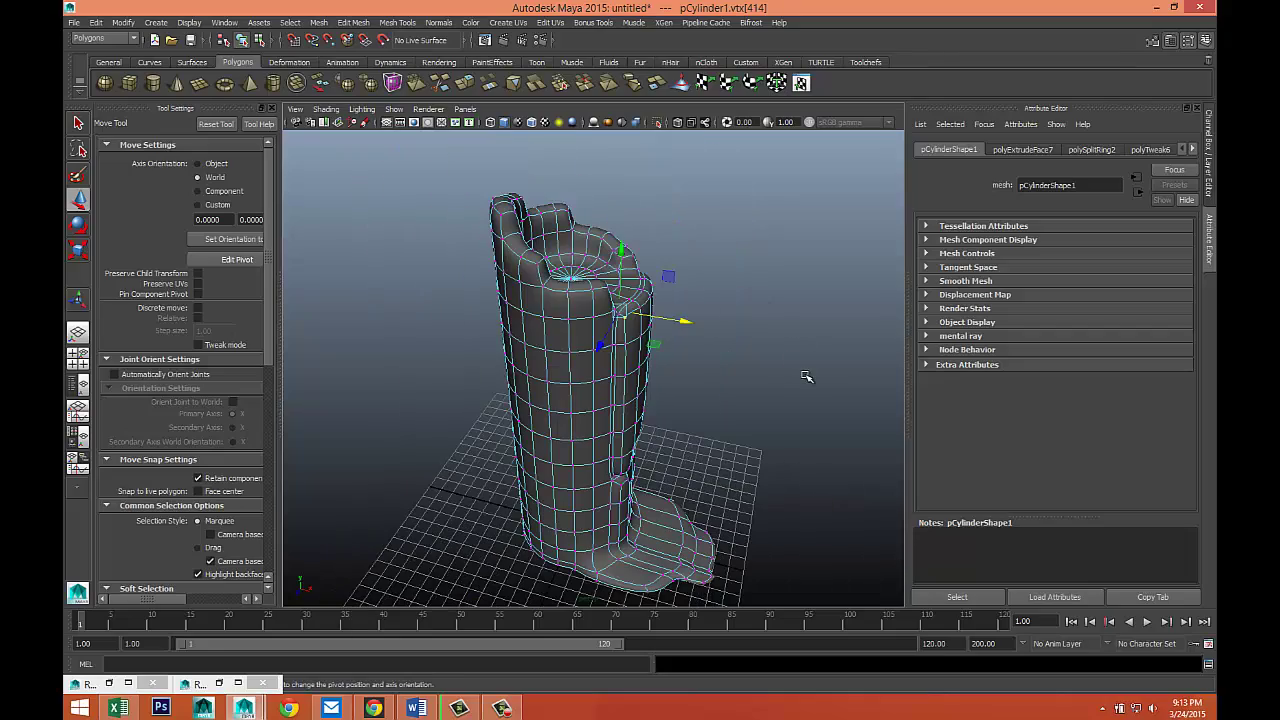
{"action": "left_click", "coordinate": [801, 388]}
Switch from vertex editing to the whole cylinder mesh and apply Smooth to it.
{"action": "left_click_drag", "start_coordinate": [792, 415], "coordinate": [631, 425], "text": "alt"}
{"action": "left_click_drag", "start_coordinate": [706, 450], "coordinate": [745, 428], "text": "alt"}
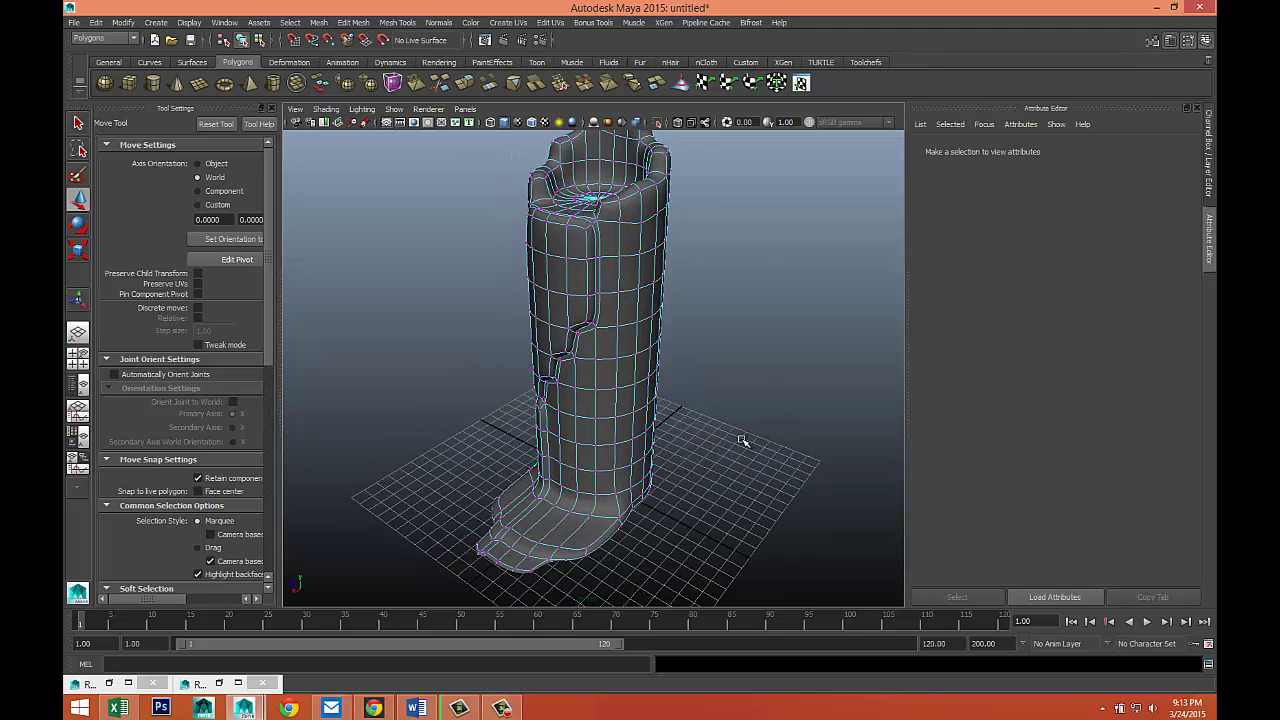
{"action": "scroll", "coordinate": [740, 441], "scroll_direction": "up", "scroll_amount": 2}
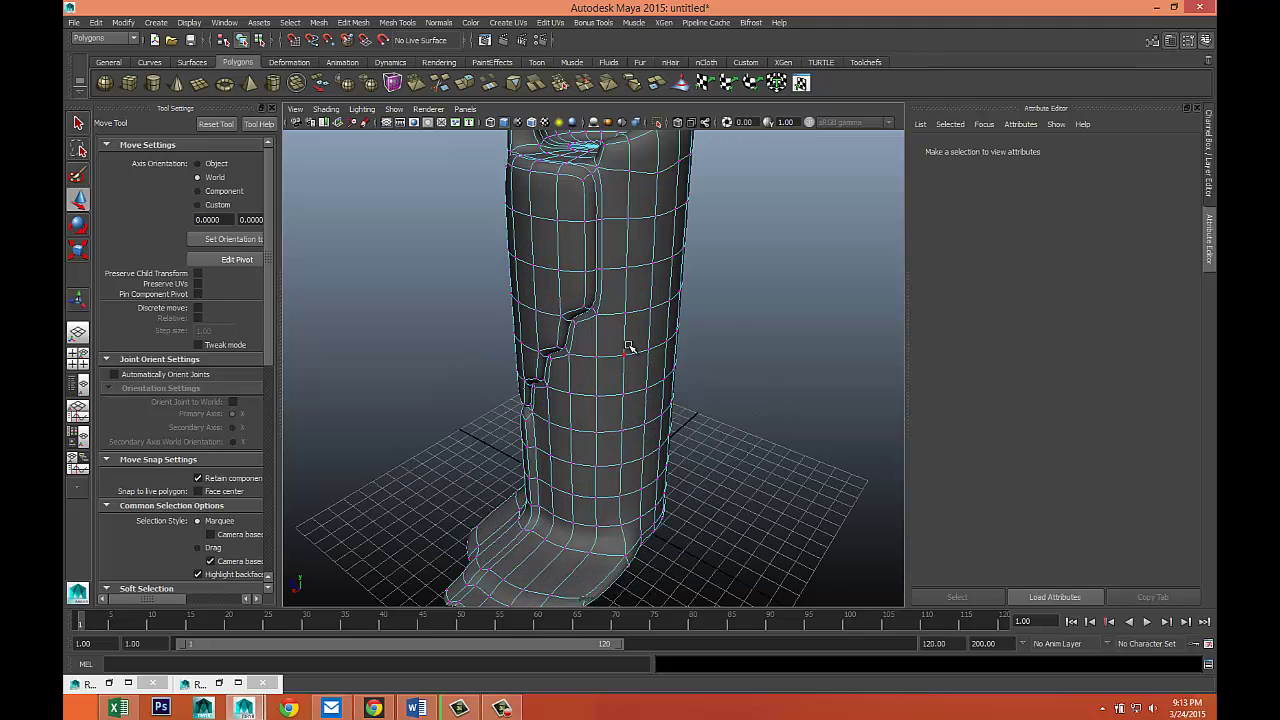
{"action": "right_click_drag", "start_coordinate": [627, 346], "coordinate": [650, 330]}
{"action": "left_click", "coordinate": [630, 315]}
{"action": "left_click_drag", "start_coordinate": [690, 414], "coordinate": [672, 353], "text": "alt"}
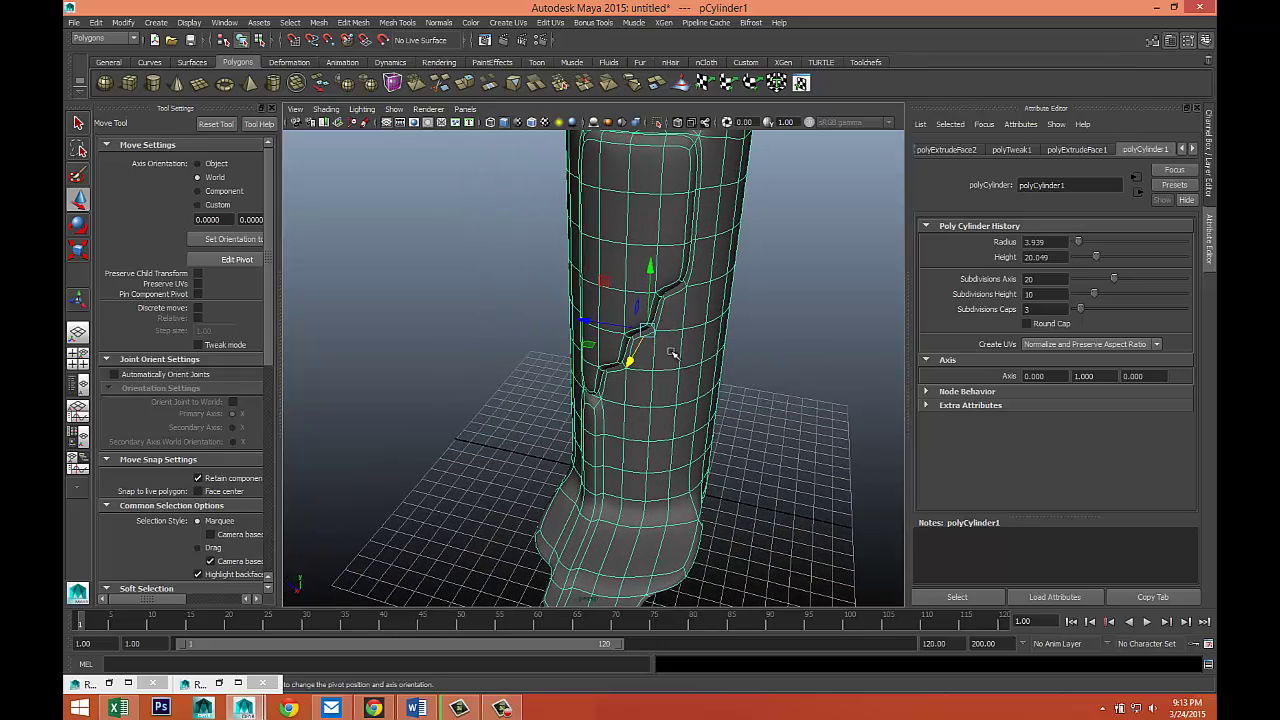
{"action": "right_click", "coordinate": [620, 280], "text": "shift"}
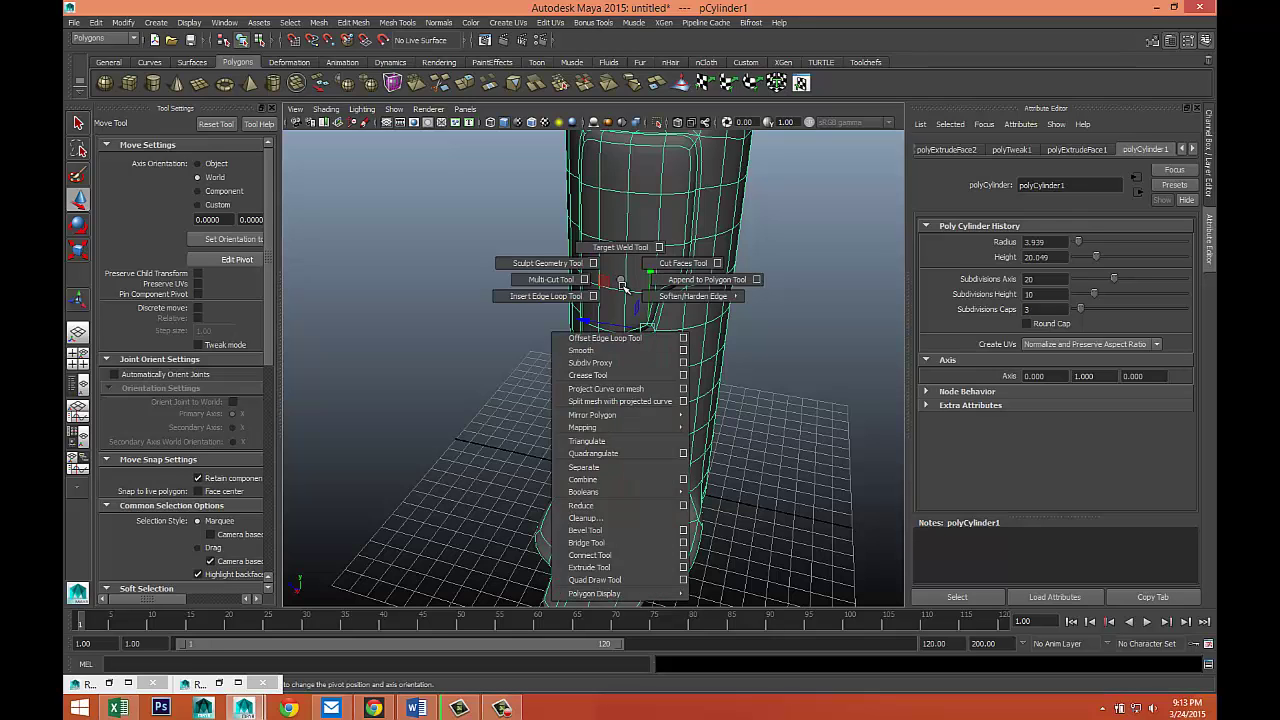
{"action": "left_click", "coordinate": [594, 350]}
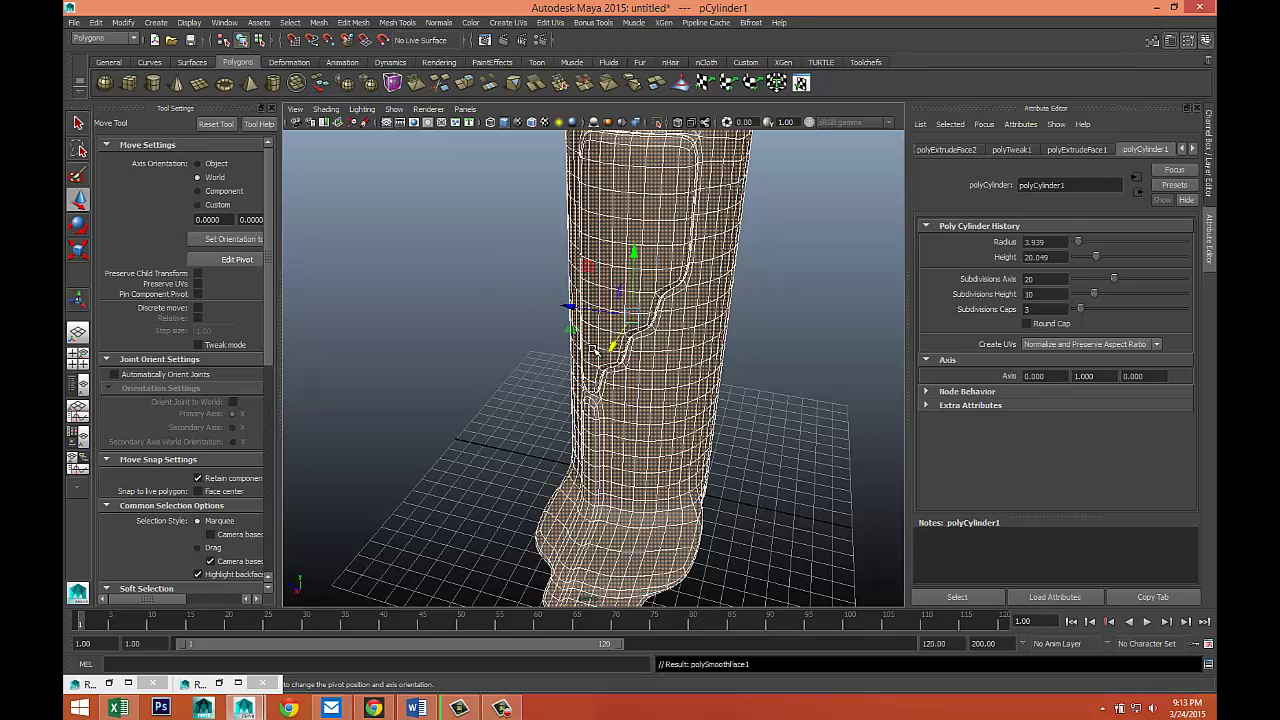
{"action": "left_click", "coordinate": [770, 408]}
Apply a soft modification to the smoothed mesh and reduce its falloff radius to about 2.66.
{"action": "scroll", "coordinate": [722, 391], "scroll_direction": "down", "scroll_amount": 5}
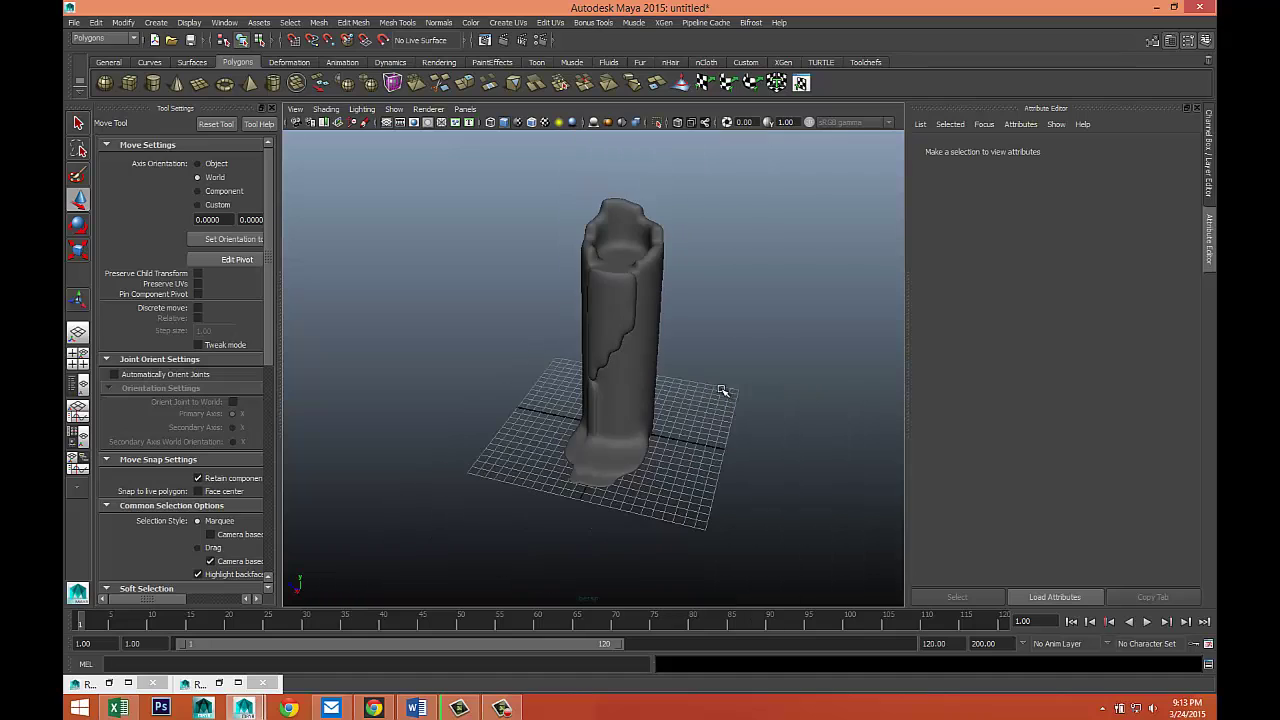
{"action": "mouse_move", "coordinate": [692, 397]}
{"action": "left_mouse_down", "text": "alt"}
{"action": "mouse_move", "coordinate": [760, 366]}
{"action": "mouse_move", "coordinate": [791, 394]}
{"action": "mouse_move", "coordinate": [710, 394]}
{"action": "left_mouse_up", "text": "alt"}
{"action": "scroll", "coordinate": [710, 400], "scroll_direction": "up", "scroll_amount": 8}
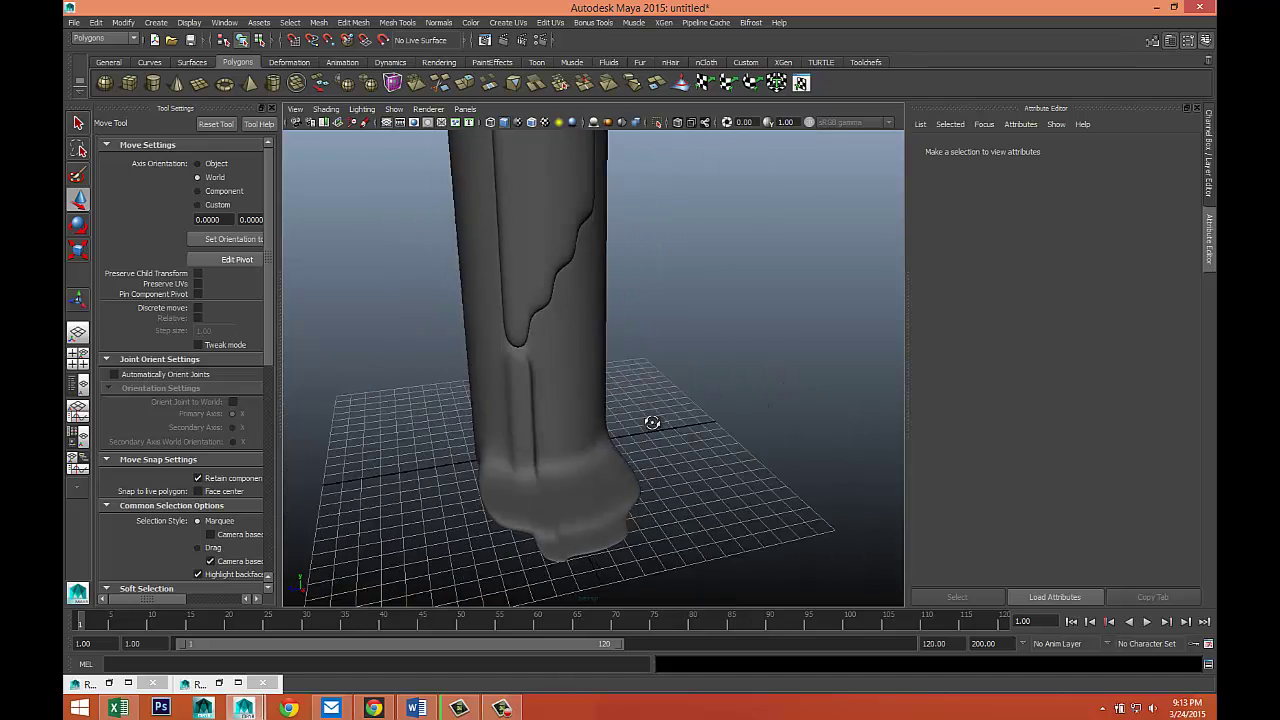
{"action": "left_click", "coordinate": [645, 500]}
{"action": "left_click_drag", "start_coordinate": [660, 514], "coordinate": [650, 434], "text": "alt"}
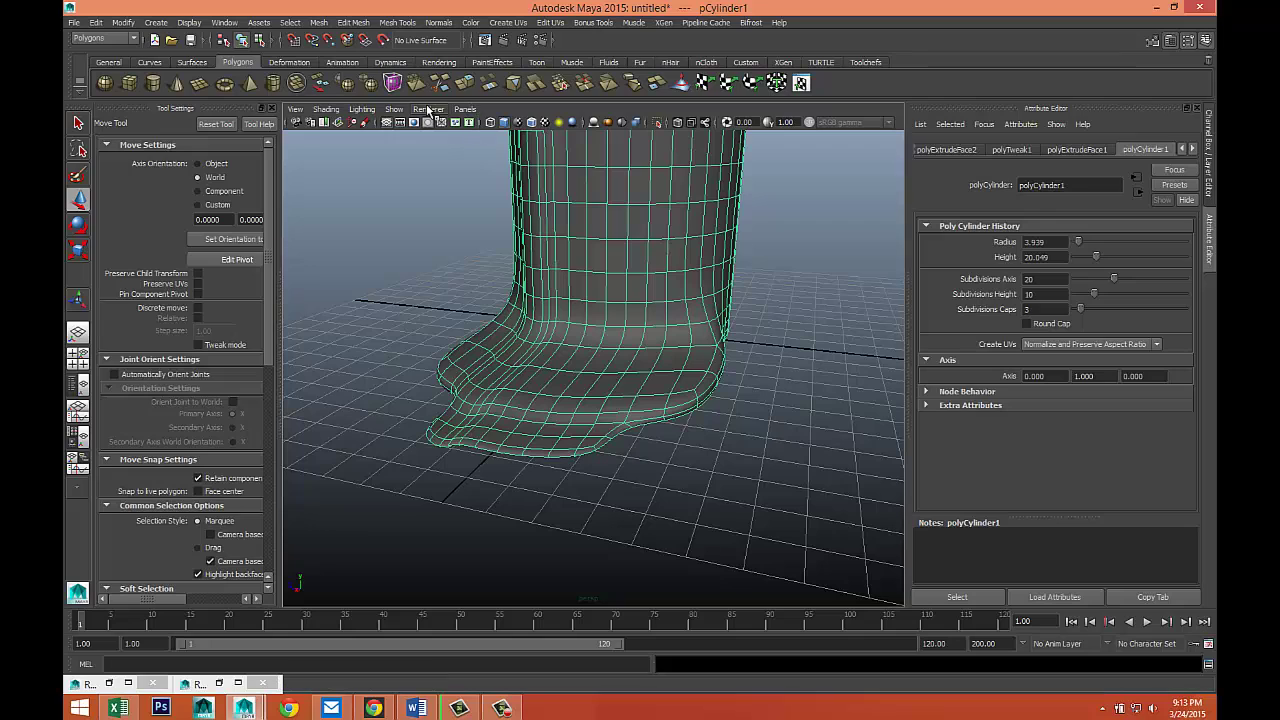
{"action": "left_click", "coordinate": [285, 61]}
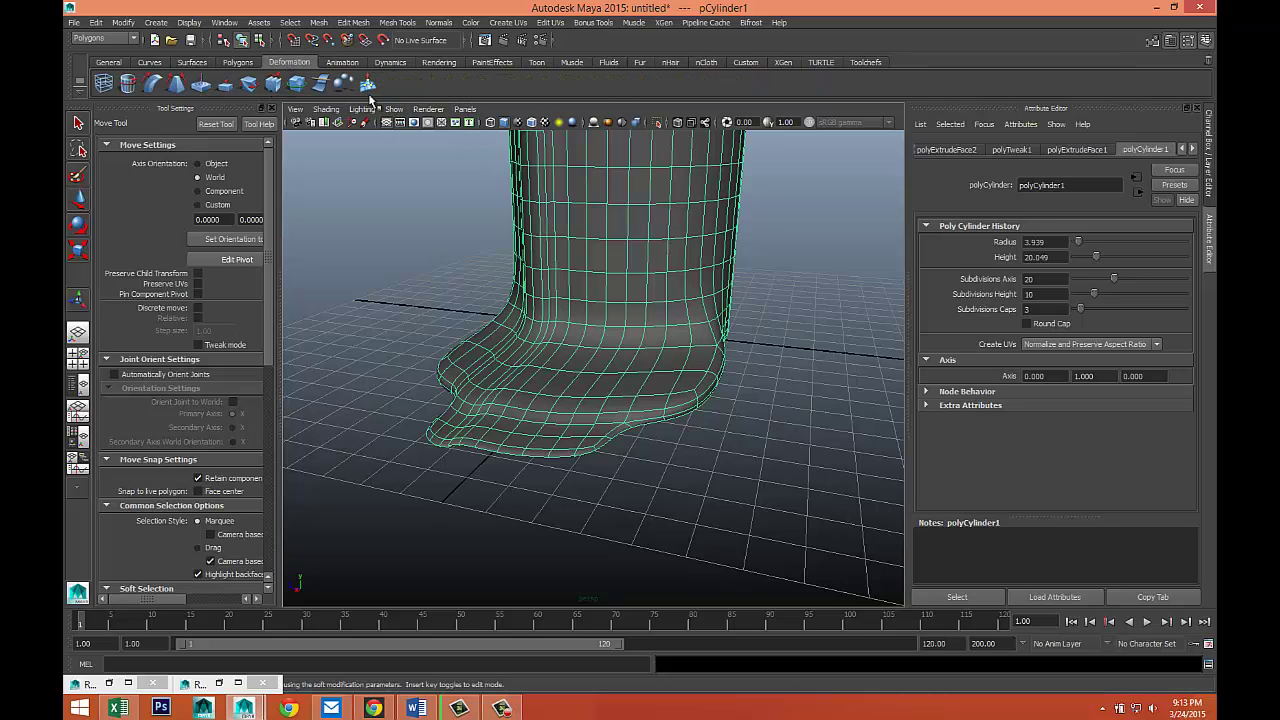
{"action": "left_click", "coordinate": [368, 87]}
{"action": "scroll", "coordinate": [549, 380], "scroll_direction": "down", "scroll_amount": 3}
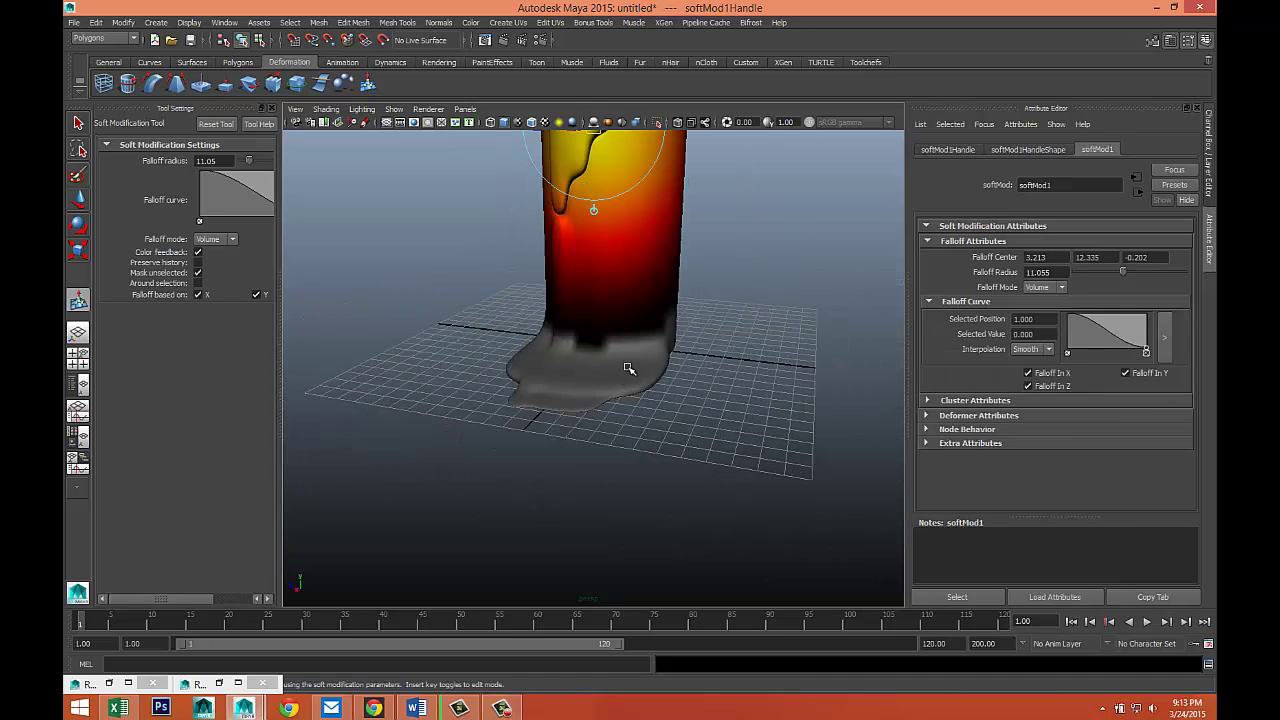
{"action": "scroll", "coordinate": [628, 369], "scroll_direction": "down", "scroll_amount": 3}
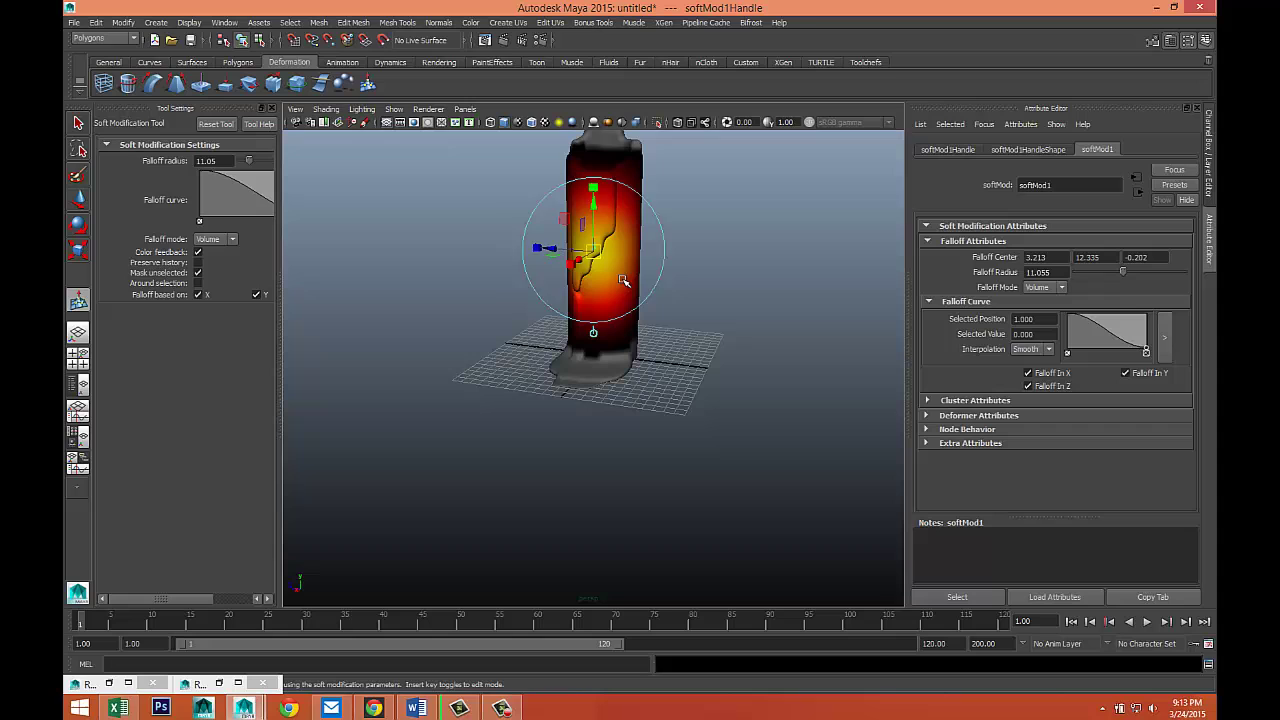
{"action": "key", "text": "b"}
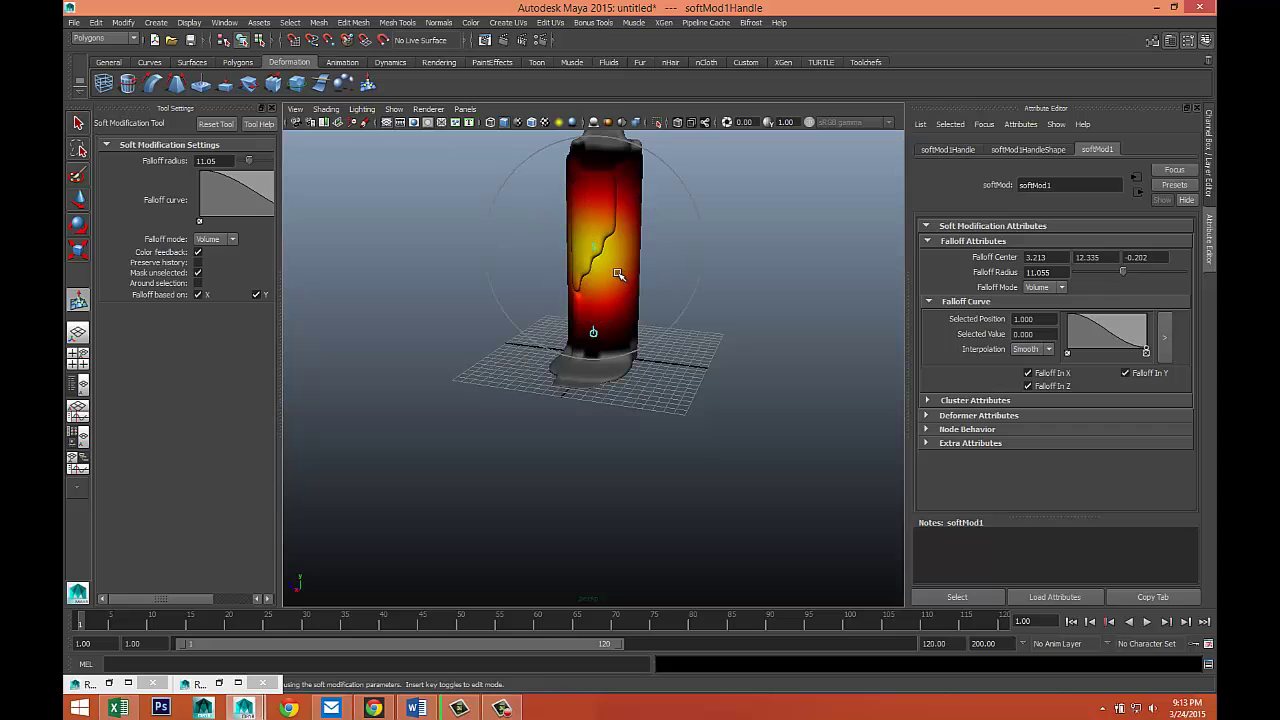
{"action": "left_click_drag", "start_coordinate": [619, 276], "coordinate": [531, 266]}
{"action": "scroll", "coordinate": [643, 370], "scroll_direction": "up", "scroll_amount": 2}
{"action": "scroll", "coordinate": [643, 370], "scroll_direction": "up", "scroll_amount": 2}
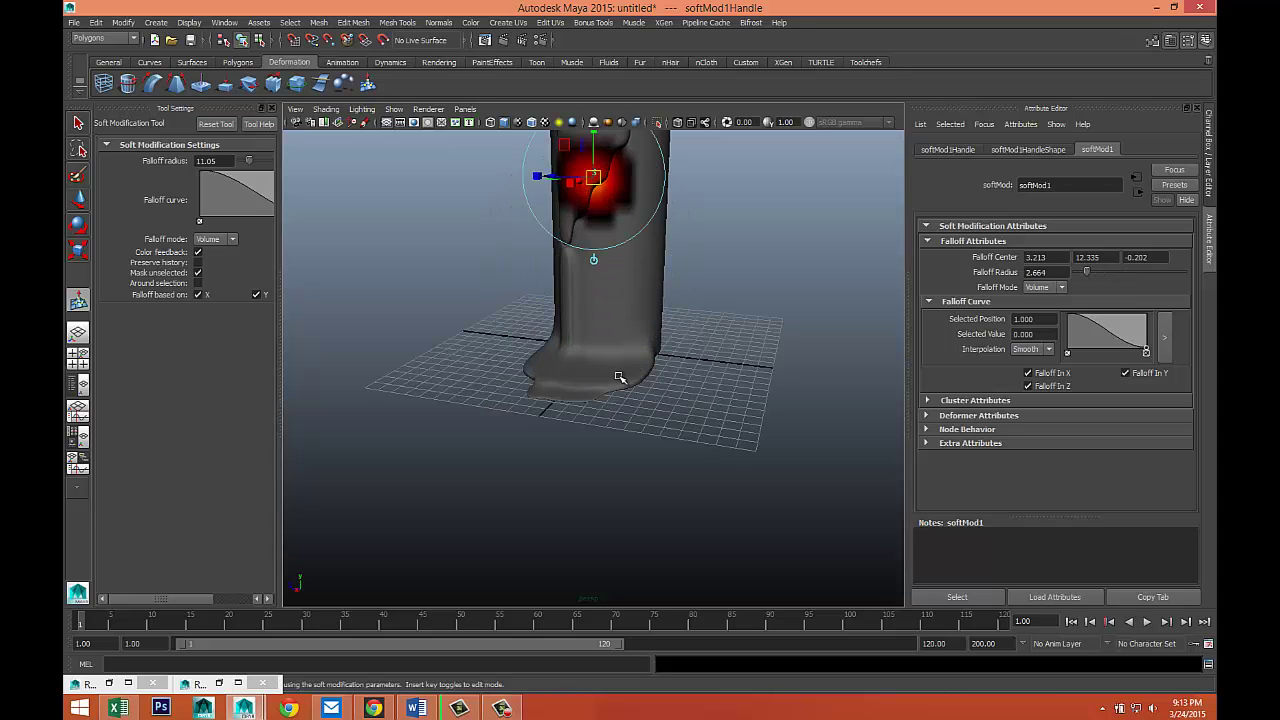
Soft-modify one side edge of the spreading base slightly inward, and pull the opposite side's edge outward toward the front.
{"action": "left_click", "coordinate": [617, 379]}
{"action": "scroll", "coordinate": [690, 430], "scroll_direction": "up", "scroll_amount": 5}
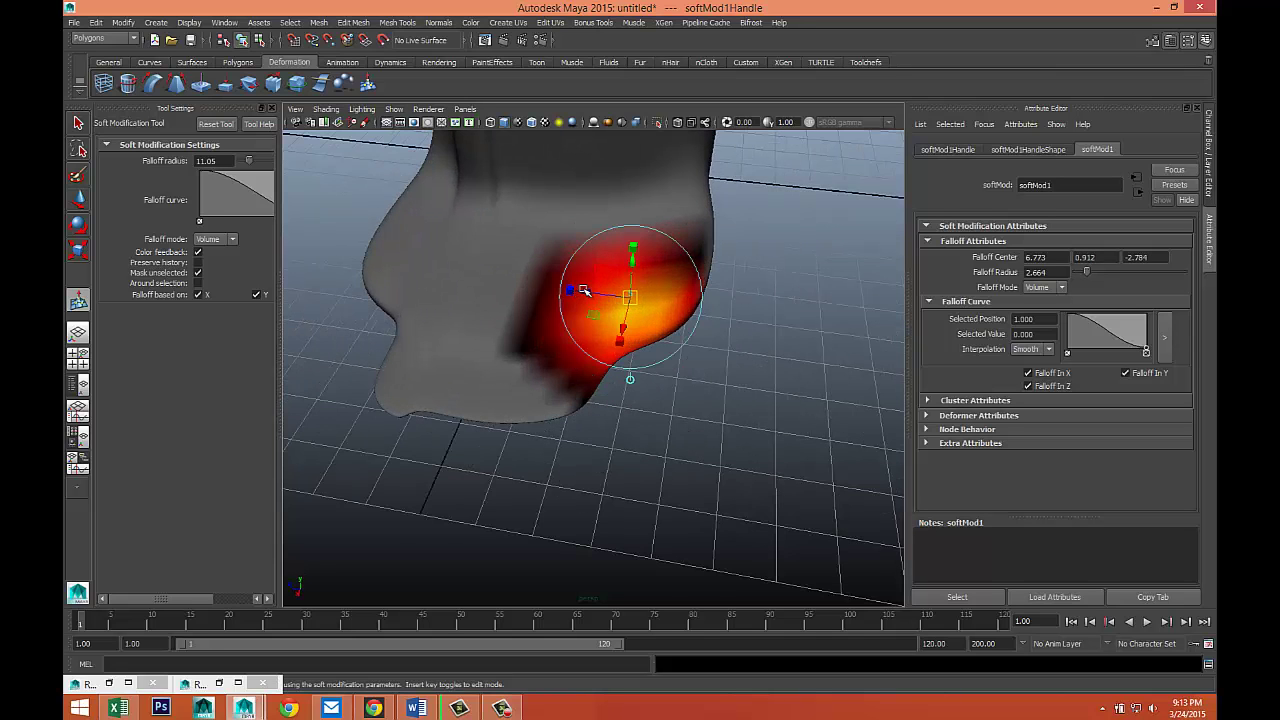
{"action": "left_click_drag", "start_coordinate": [584, 290], "coordinate": [556, 286]}
{"action": "left_click", "coordinate": [399, 287]}
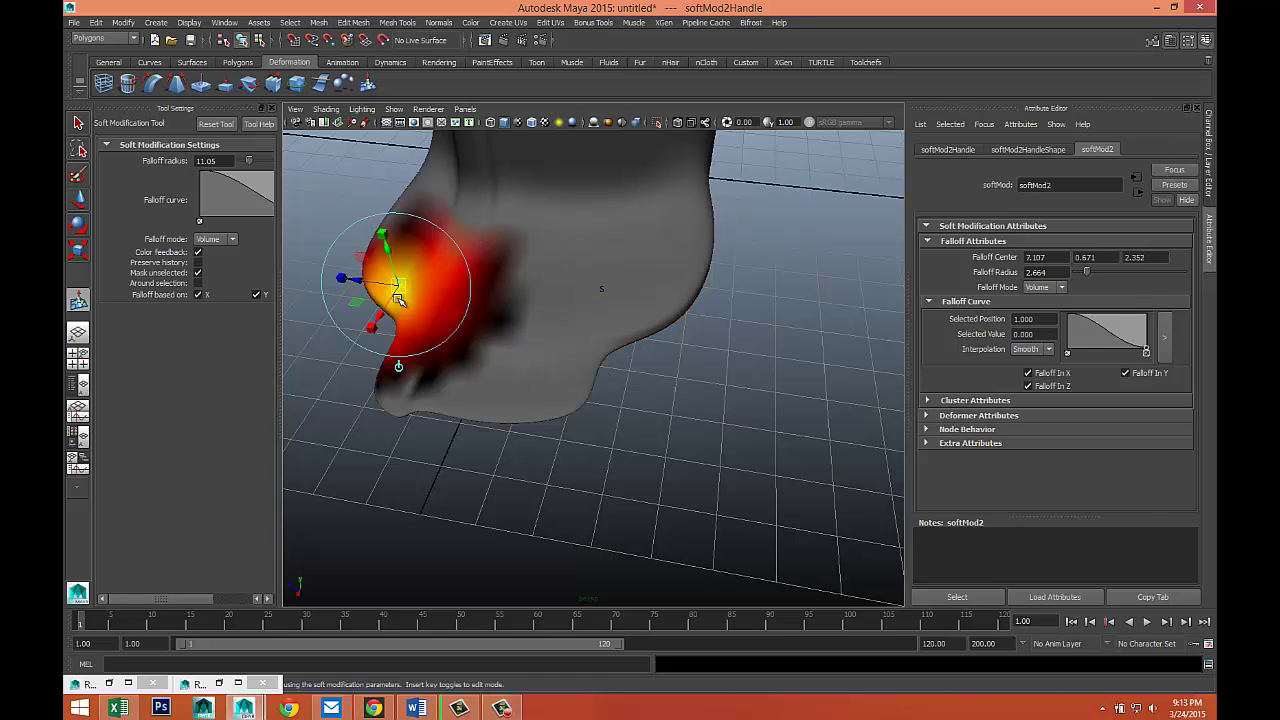
{"action": "left_click_drag", "start_coordinate": [378, 317], "coordinate": [360, 345]}
Add two more soft modifications along the same side of the base and pull both outward along Z.
{"action": "mouse_move", "coordinate": [582, 391]}
{"action": "left_mouse_down", "text": "alt"}
{"action": "mouse_move", "coordinate": [617, 386]}
{"action": "mouse_move", "coordinate": [604, 394]}
{"action": "left_mouse_up", "text": "alt"}
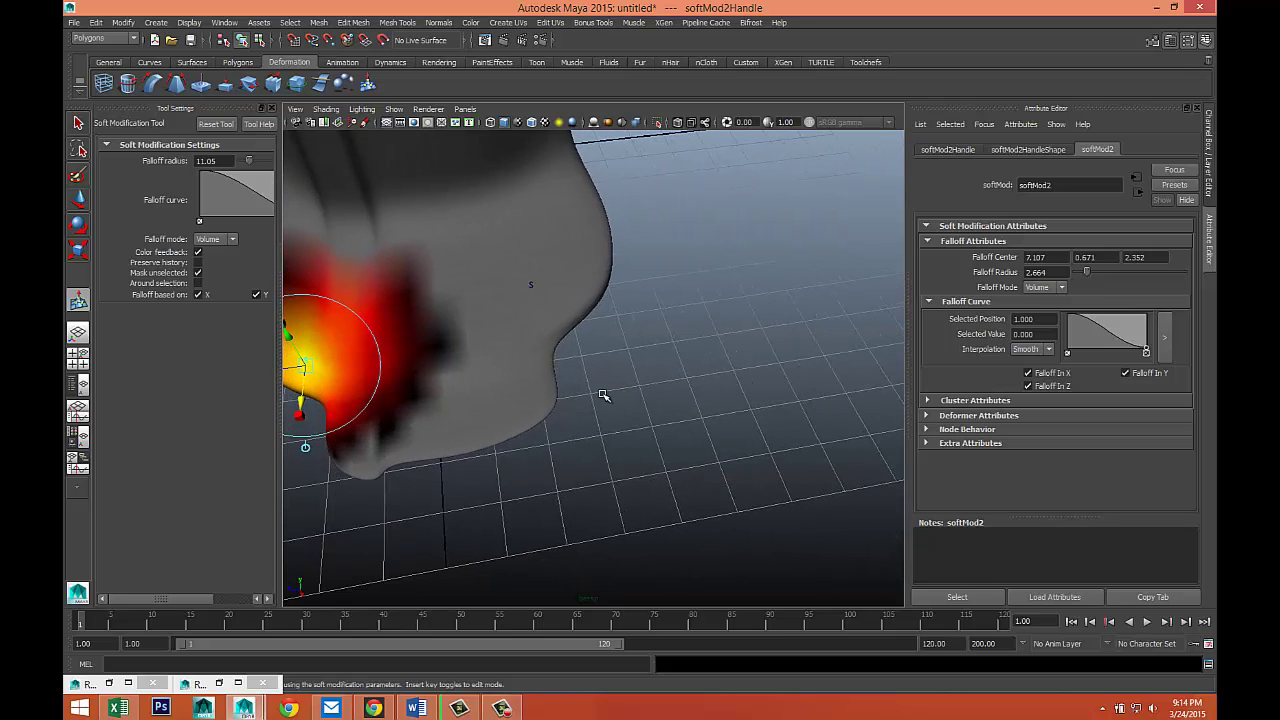
{"action": "middle_click_drag", "start_coordinate": [604, 394], "coordinate": [886, 308], "text": "alt"}
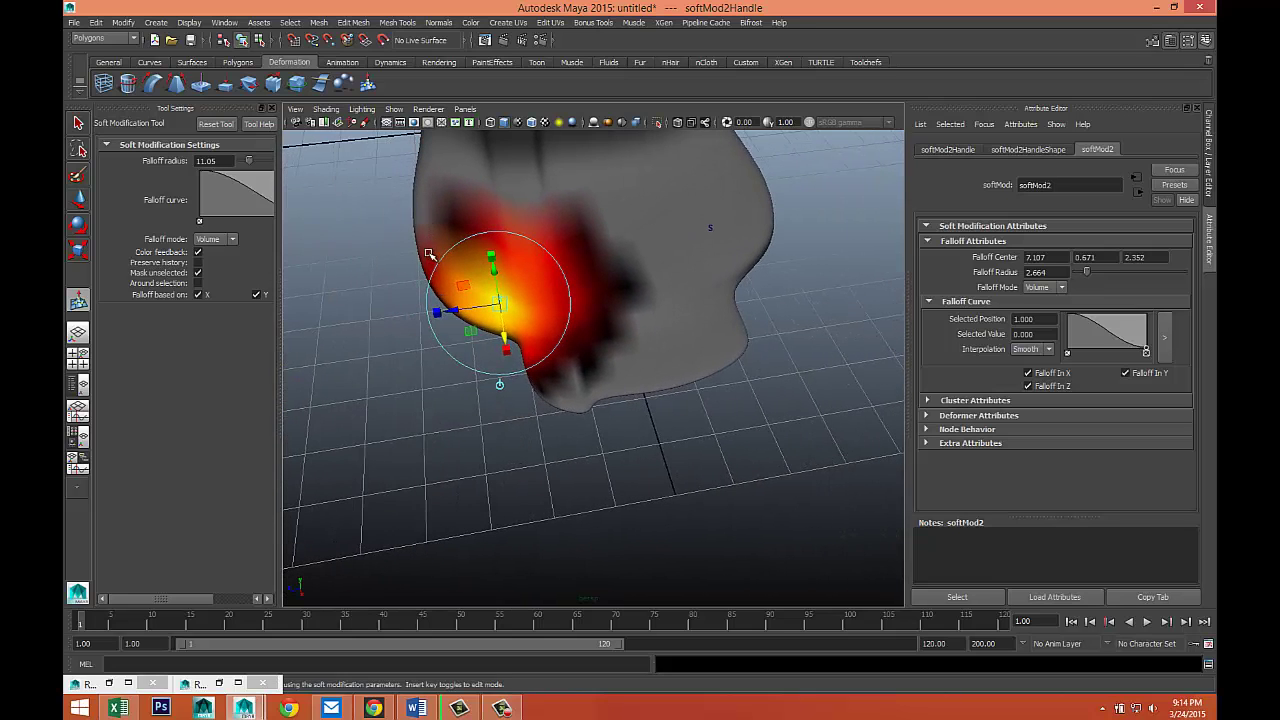
{"action": "left_click", "coordinate": [401, 242]}
{"action": "left_click_drag", "start_coordinate": [385, 228], "coordinate": [342, 230]}
{"action": "left_click", "coordinate": [466, 320]}
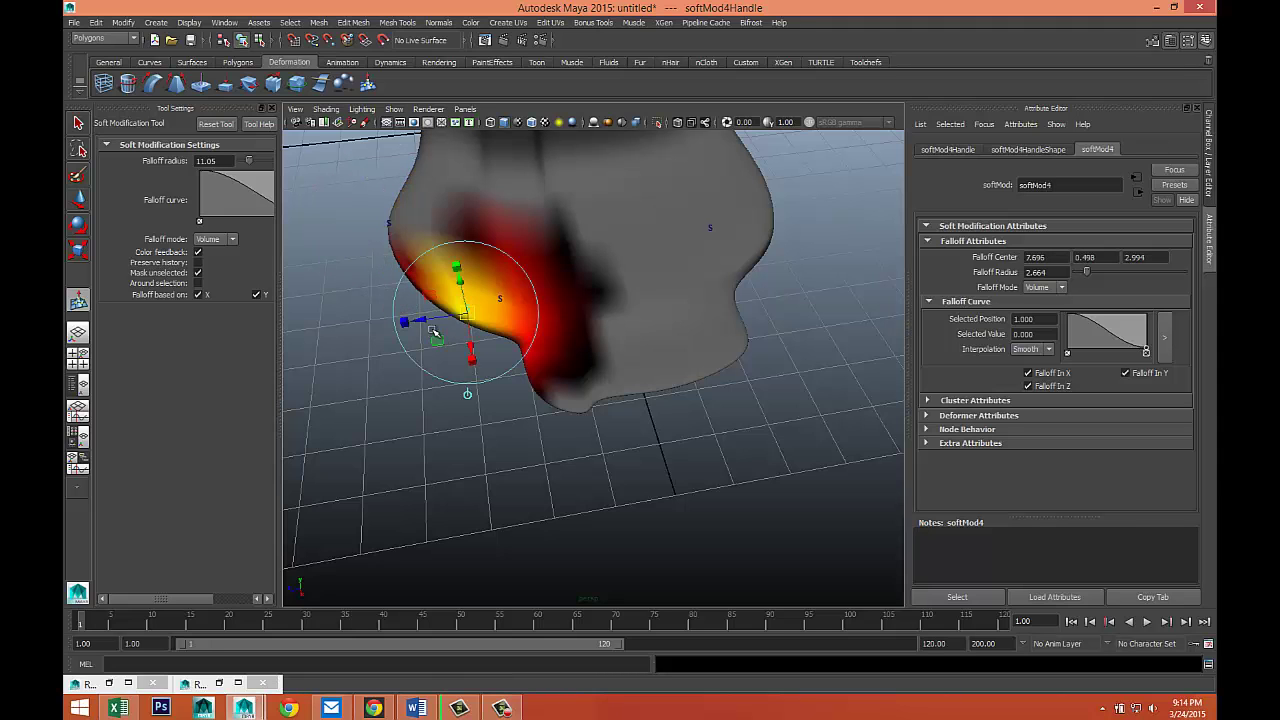
{"action": "left_click_drag", "start_coordinate": [428, 326], "coordinate": [400, 323]}
Add a soft modification at the raised panel's pointed lower tip and move it downward.
{"action": "left_click_drag", "start_coordinate": [590, 397], "coordinate": [490, 428], "text": "alt"}
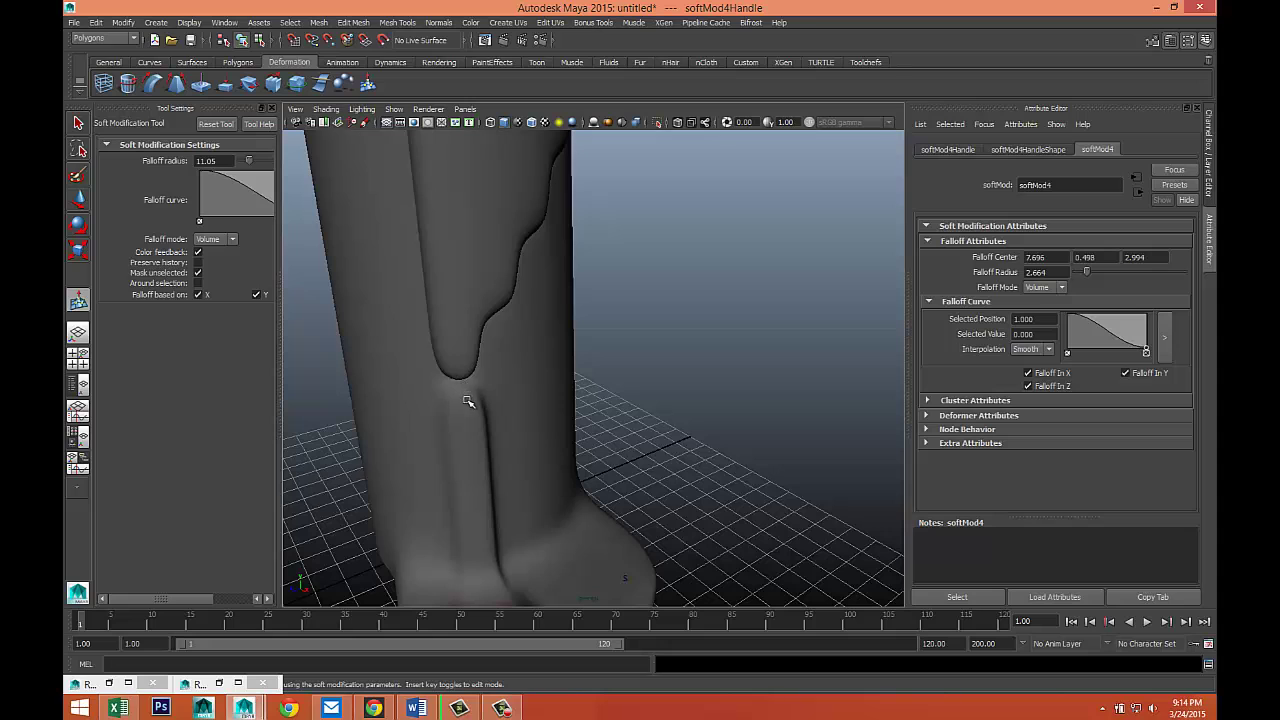
{"action": "left_click", "coordinate": [467, 401]}
{"action": "left_click_drag", "start_coordinate": [452, 333], "coordinate": [458, 365]}
{"action": "scroll", "coordinate": [612, 404], "scroll_direction": "down", "scroll_amount": 4}
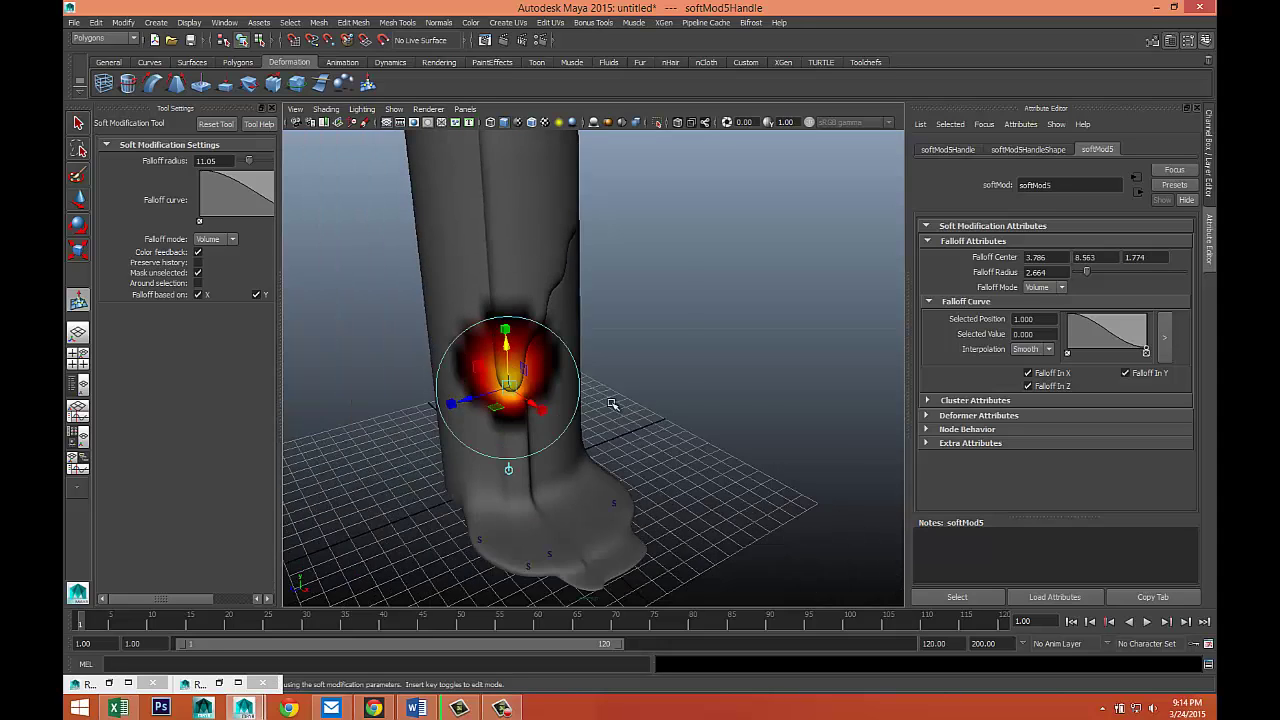
{"action": "left_click", "coordinate": [666, 367]}
Add a soft modification to the body's side at mid-height, enlarge its falloff radius to about 7.42, and push it slightly inward.
{"action": "left_click_drag", "start_coordinate": [666, 367], "coordinate": [526, 385], "text": "alt"}
{"action": "left_click", "coordinate": [440, 315]}
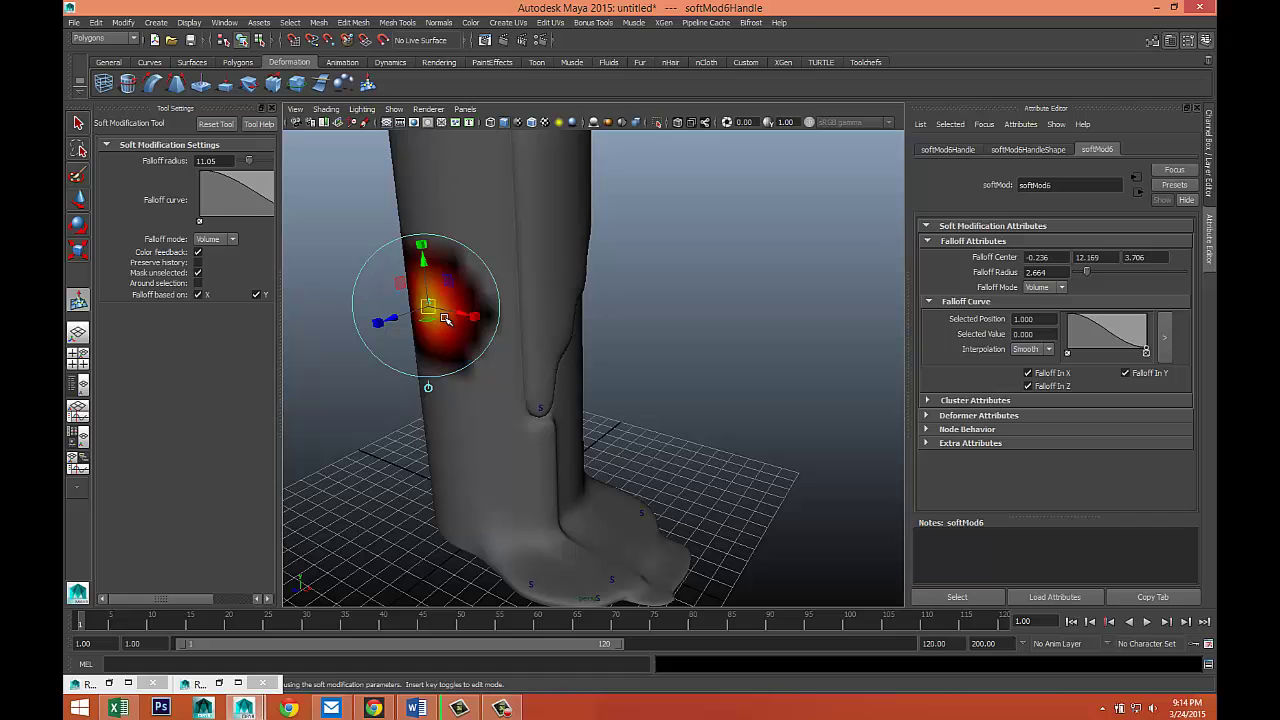
{"action": "key", "text": "b"}
{"action": "left_click_drag", "start_coordinate": [449, 310], "coordinate": [525, 323]}
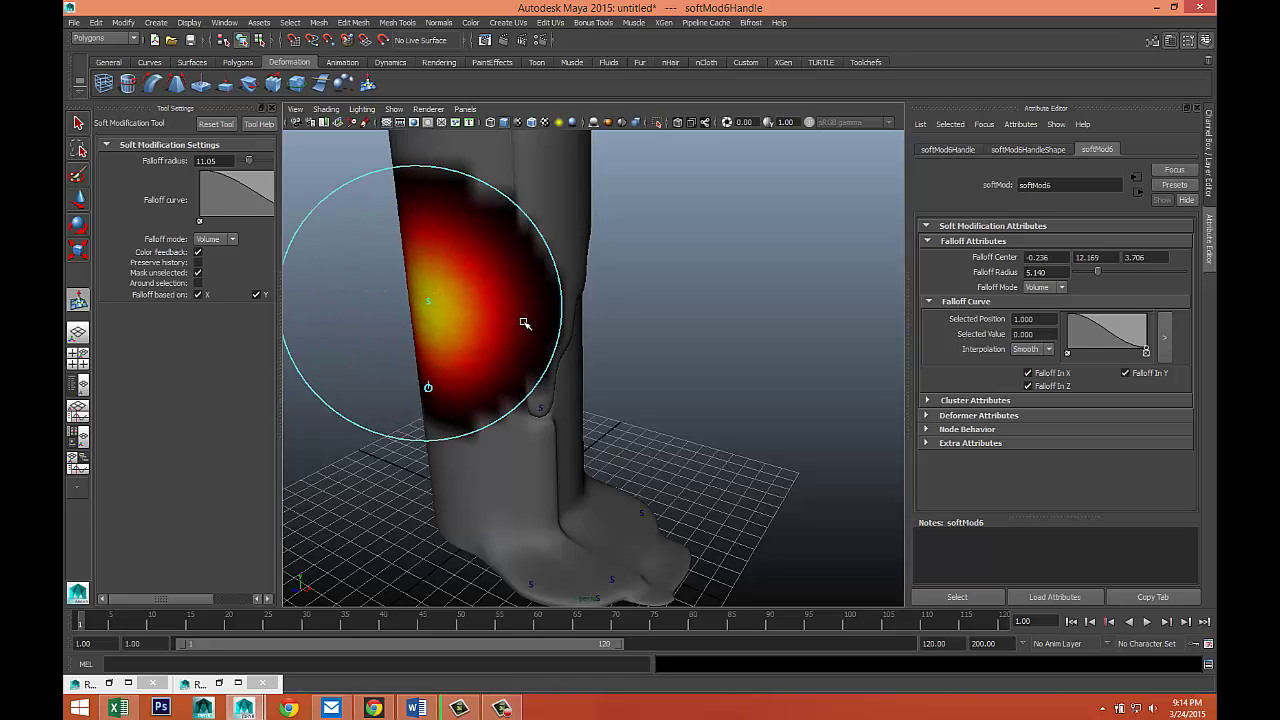
{"action": "middle_click_drag", "start_coordinate": [525, 323], "coordinate": [566, 323]}
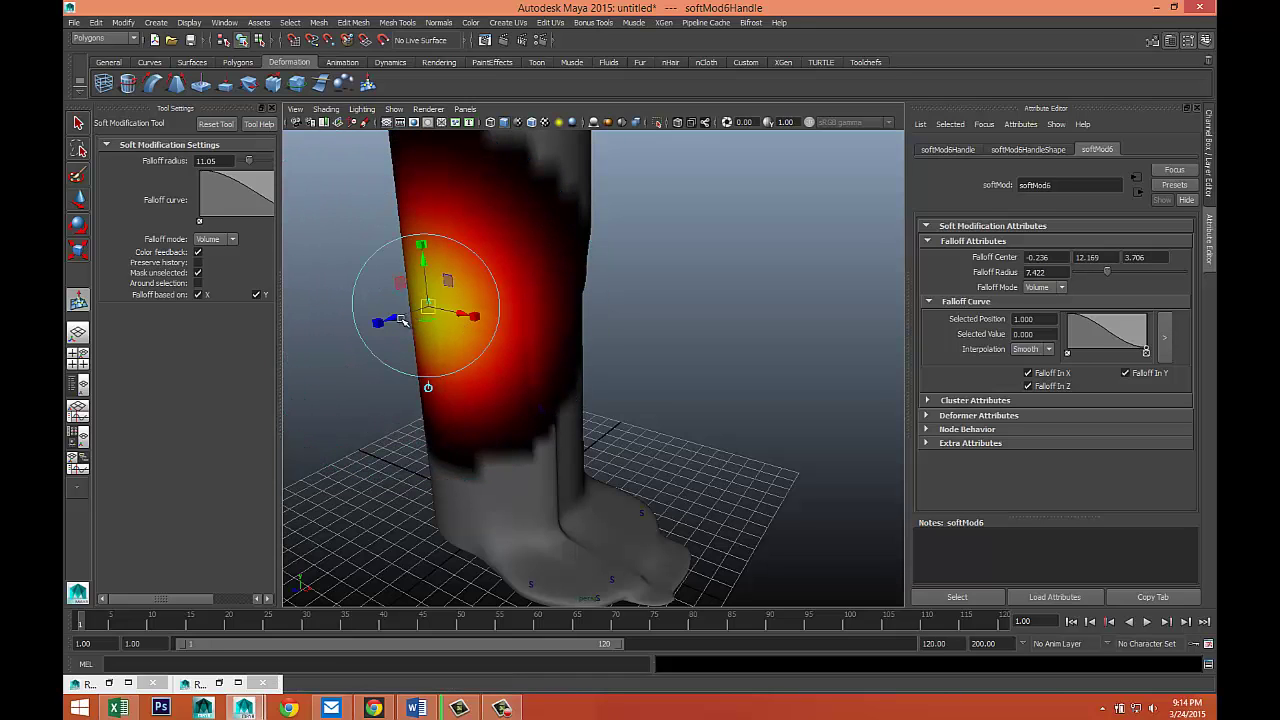
{"action": "left_click_drag", "start_coordinate": [400, 320], "coordinate": [407, 322]}
Soft-modify the upper body on the other side of the raised panel, pushing it slightly inward just below the rim.
{"action": "scroll", "coordinate": [474, 380], "scroll_direction": "down", "scroll_amount": 4}
{"action": "left_click_drag", "start_coordinate": [586, 372], "coordinate": [505, 379], "text": "alt"}
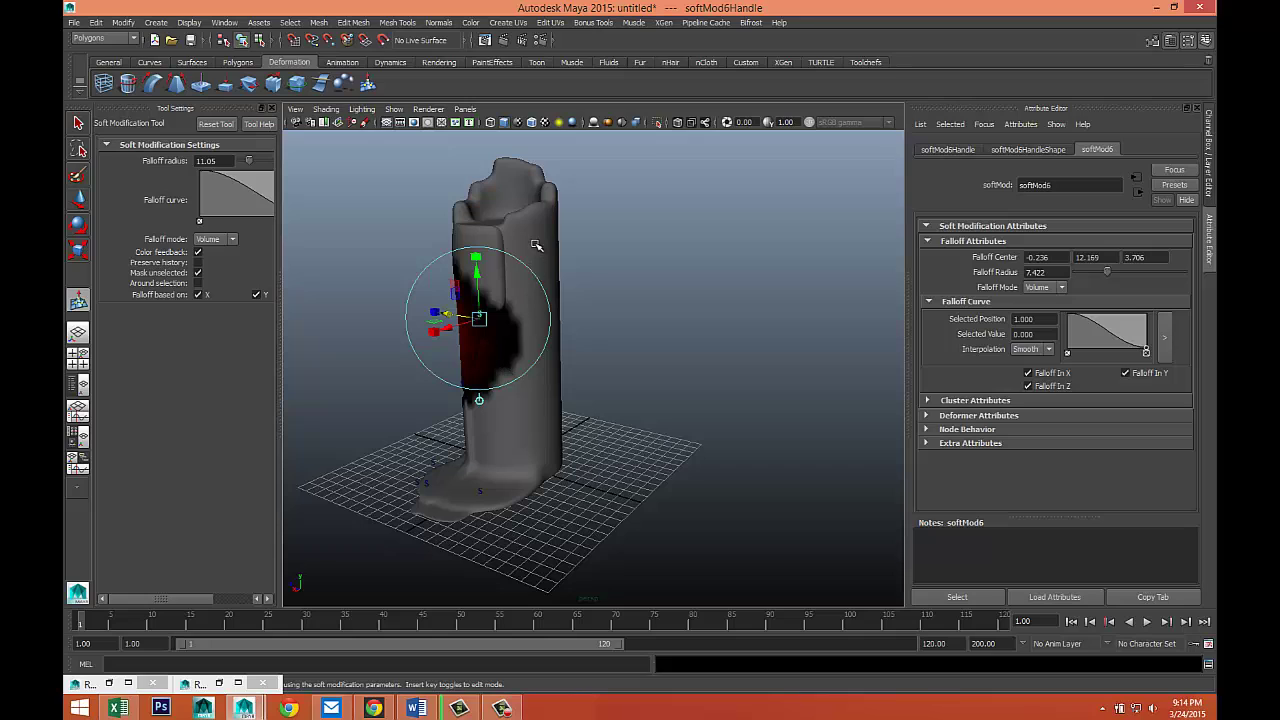
{"action": "left_click", "coordinate": [535, 235]}
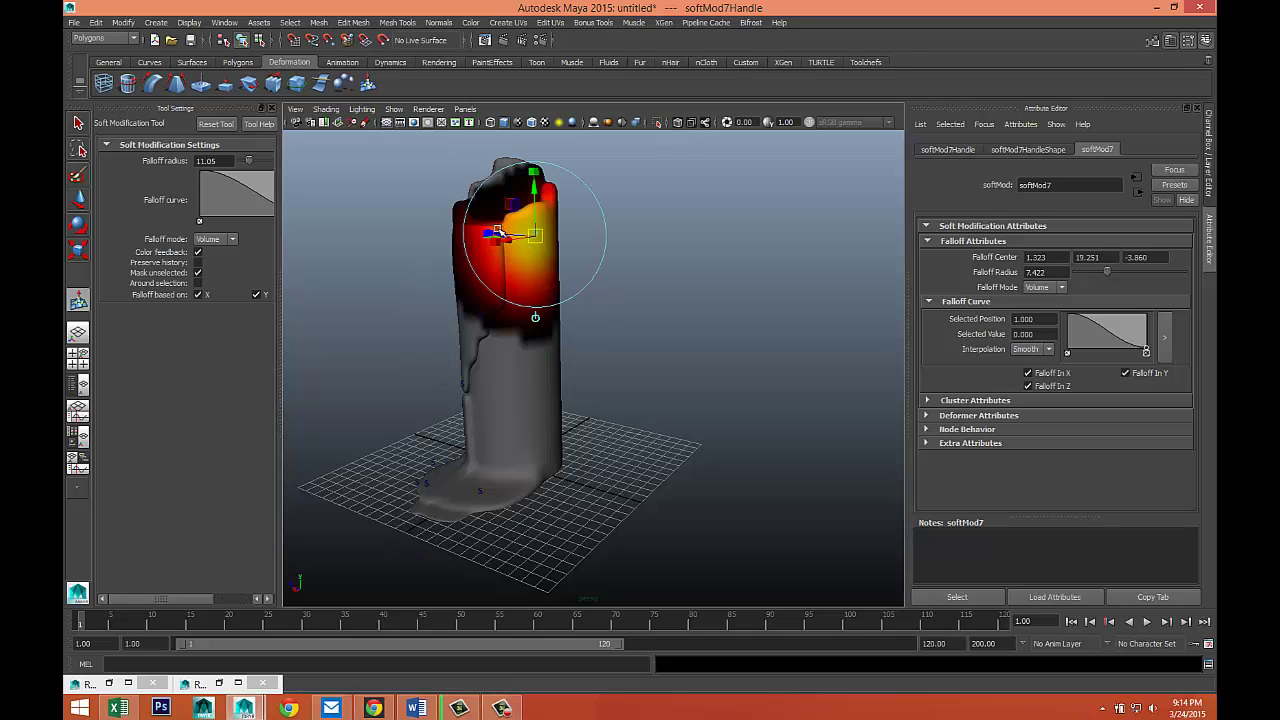
{"action": "left_click", "coordinate": [616, 298]}
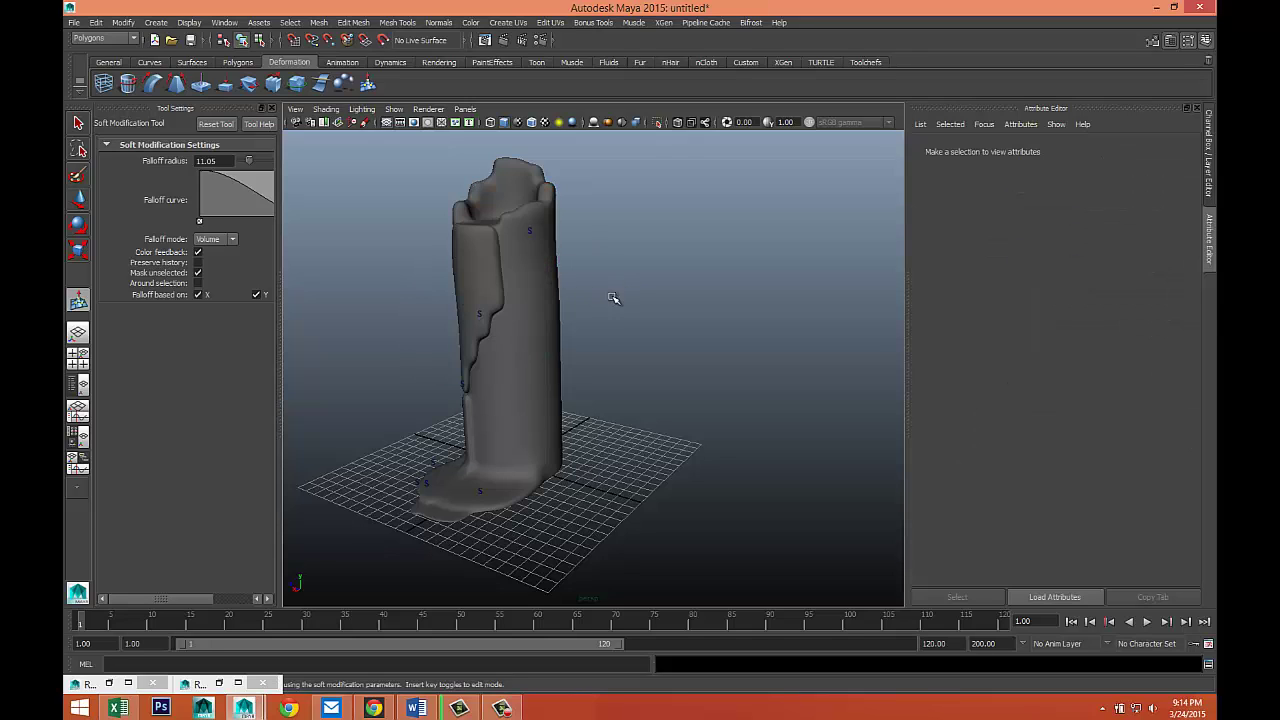
Add a soft modification to the upper part of the raised panel's face.
{"action": "left_click_drag", "start_coordinate": [420, 355], "coordinate": [574, 403], "text": "alt"}
{"action": "scroll", "coordinate": [574, 403], "scroll_direction": "up", "scroll_amount": 2}
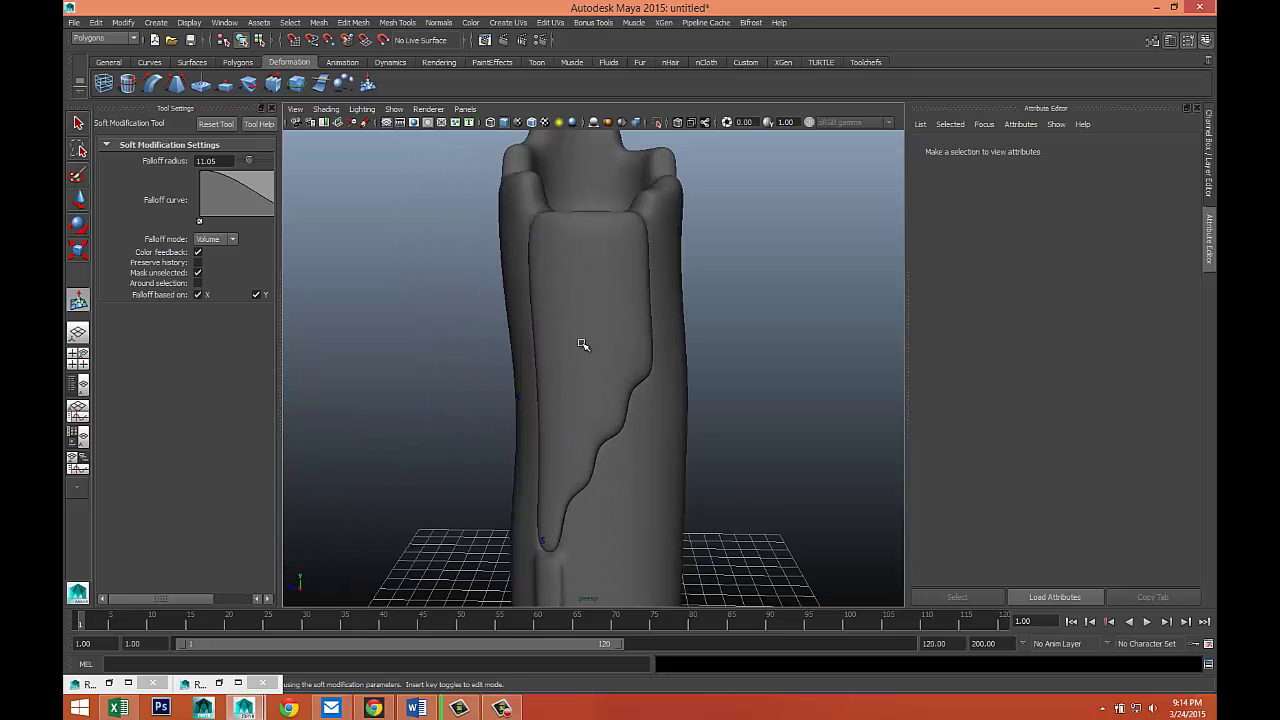
{"action": "left_click", "coordinate": [588, 272]}
{"action": "left_click_drag", "start_coordinate": [691, 363], "coordinate": [460, 278], "text": "alt"}
{"action": "left_click", "coordinate": [711, 414]}
Add a soft modification on the raised panel's long straight side edge, in the upper half of the body.
{"action": "scroll", "coordinate": [691, 420], "scroll_direction": "down", "scroll_amount": 3}
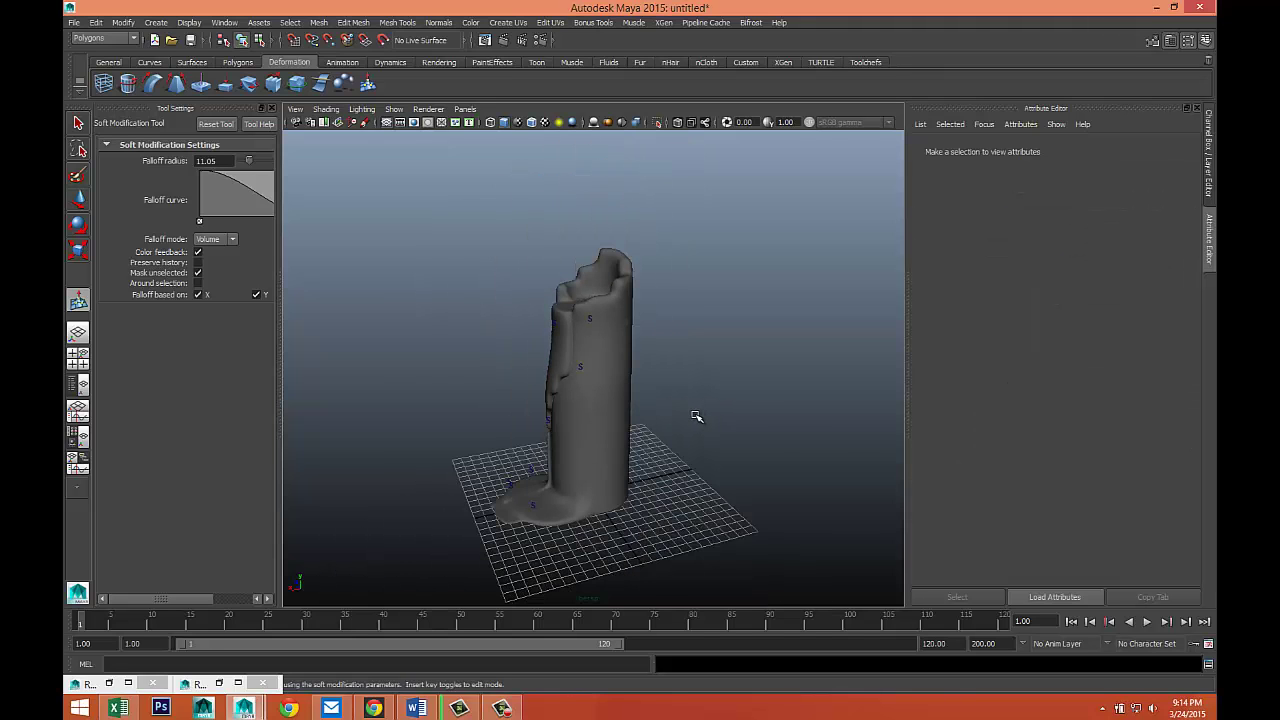
{"action": "scroll", "coordinate": [689, 421], "scroll_direction": "up", "scroll_amount": 3}
{"action": "left_click_drag", "start_coordinate": [689, 421], "coordinate": [777, 431], "text": "alt"}
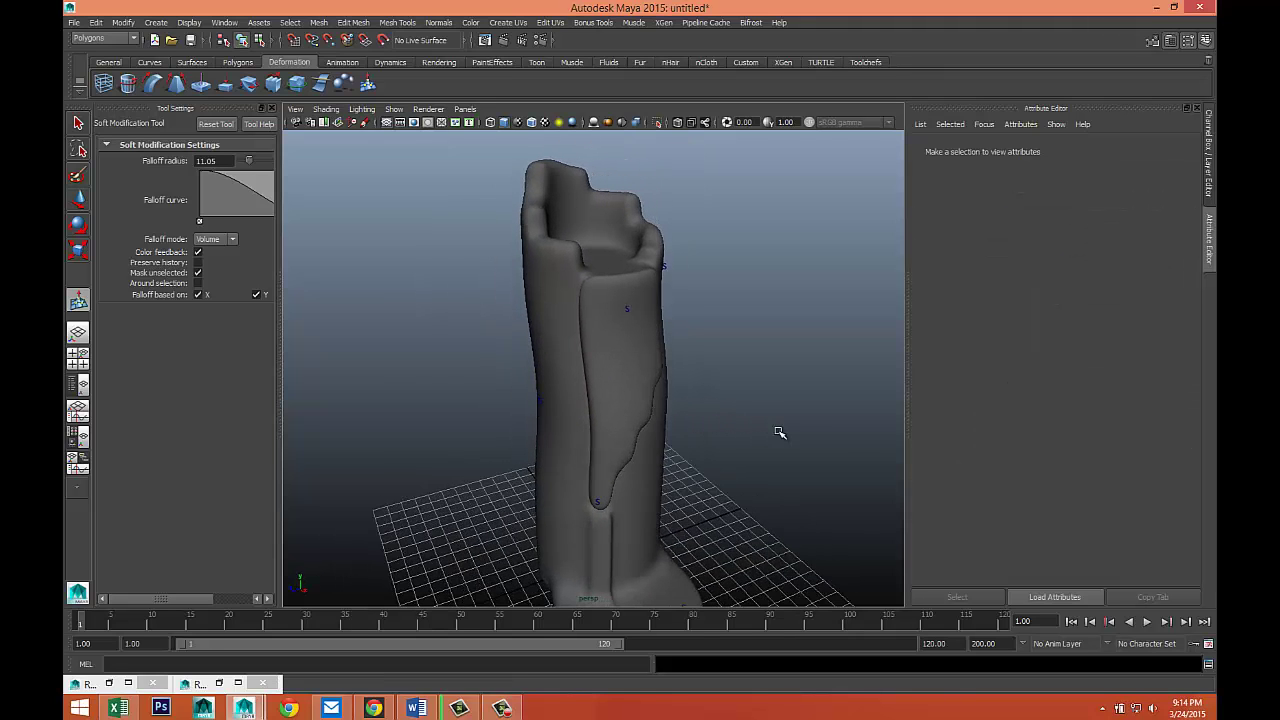
{"action": "scroll", "coordinate": [762, 430], "scroll_direction": "up", "scroll_amount": 3}
{"action": "left_click_drag", "start_coordinate": [611, 422], "coordinate": [563, 403], "text": "alt"}
{"action": "scroll", "coordinate": [562, 362], "scroll_direction": "up", "scroll_amount": 2}
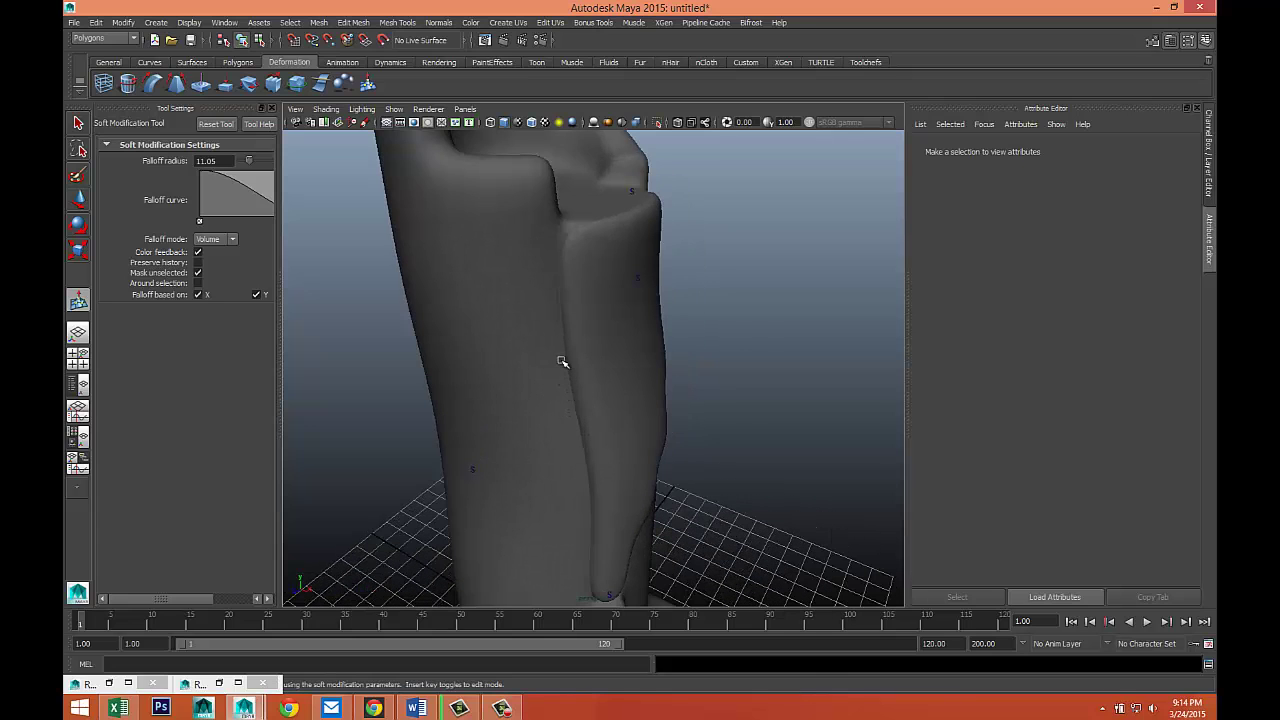
{"action": "left_click", "coordinate": [561, 358]}
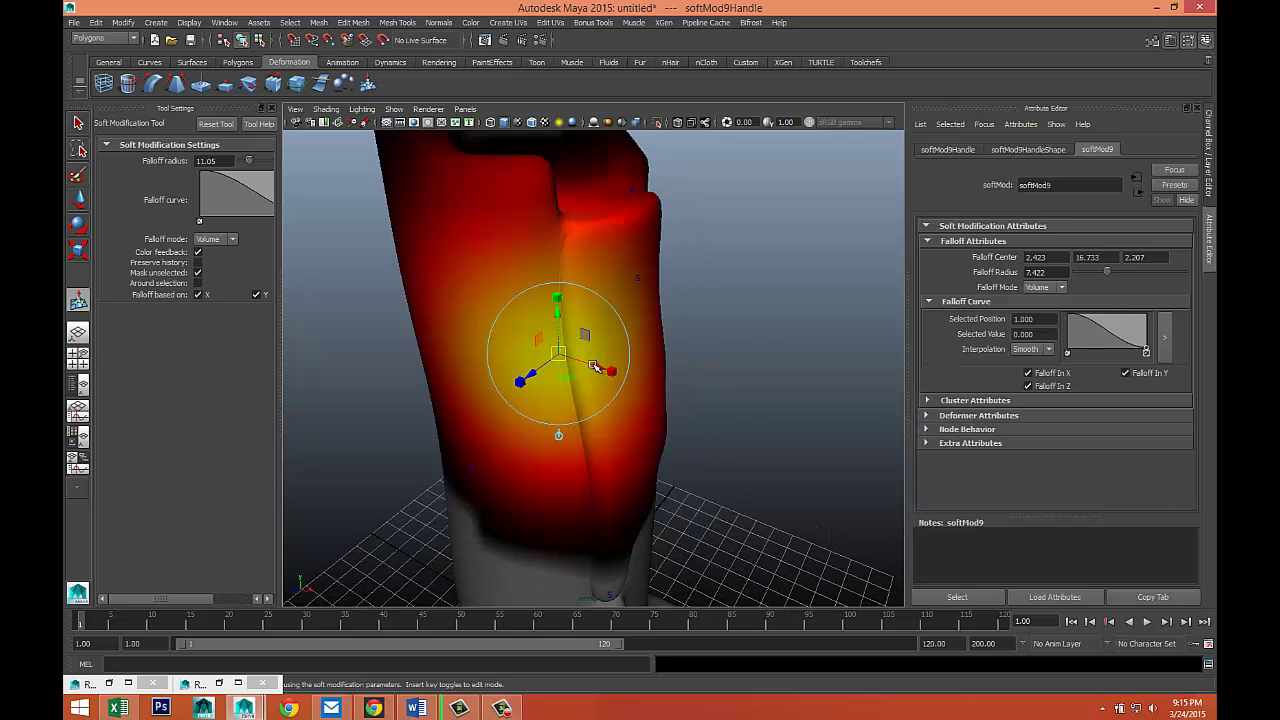
{"action": "left_click", "coordinate": [726, 343]}
Add a soft modification at the foot of the body, on the side away from the spreading base.
{"action": "scroll", "coordinate": [697, 343], "scroll_direction": "down", "scroll_amount": 3}
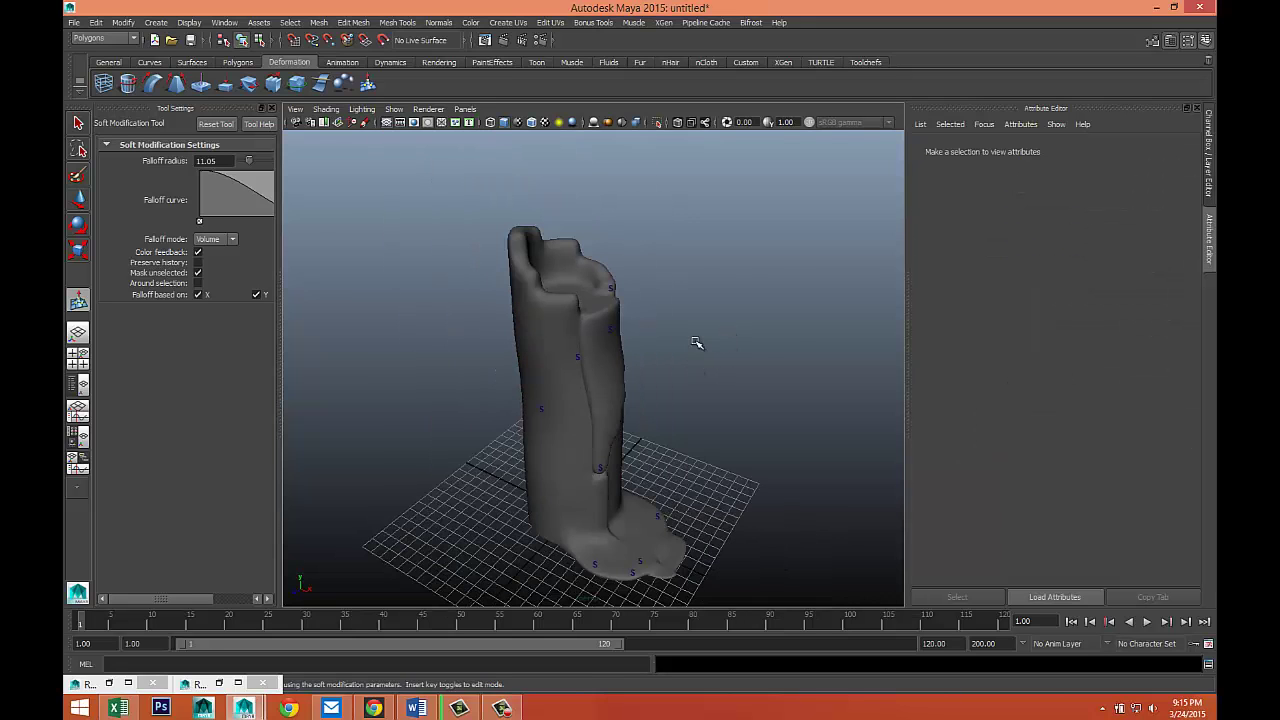
{"action": "left_click_drag", "start_coordinate": [703, 371], "coordinate": [615, 388], "text": "alt"}
{"action": "left_click", "coordinate": [648, 410]}
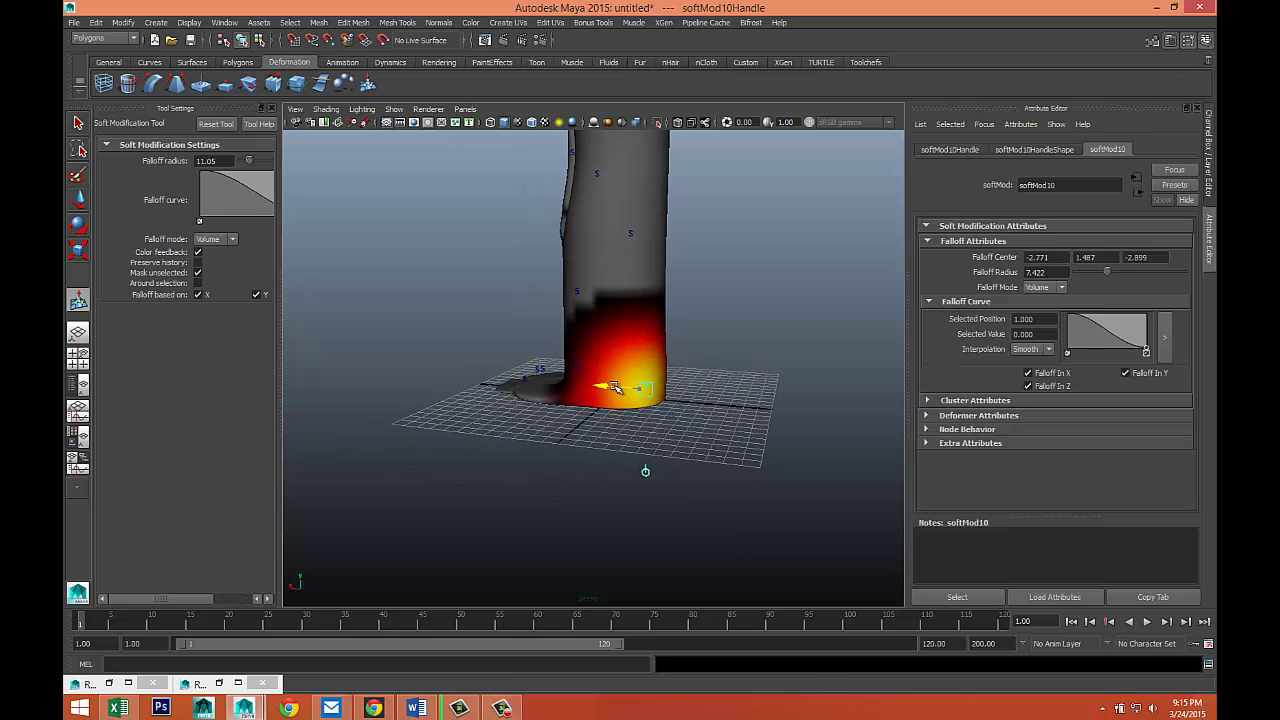
{"action": "left_click", "coordinate": [771, 457]}
Examine the soft-modified model from several sides, checking the base, the raised panel and the top wall.
{"action": "scroll", "coordinate": [577, 427], "scroll_direction": "up", "scroll_amount": 4}
{"action": "left_click_drag", "start_coordinate": [577, 427], "coordinate": [643, 454], "text": "alt"}
{"action": "scroll", "coordinate": [643, 454], "scroll_direction": "down", "scroll_amount": 6}
{"action": "middle_click_drag", "start_coordinate": [489, 415], "coordinate": [512, 449], "text": "alt"}
{"action": "left_click_drag", "start_coordinate": [512, 450], "coordinate": [540, 478], "text": "alt"}
{"action": "middle_click_drag", "start_coordinate": [541, 478], "coordinate": [553, 490], "text": "alt"}
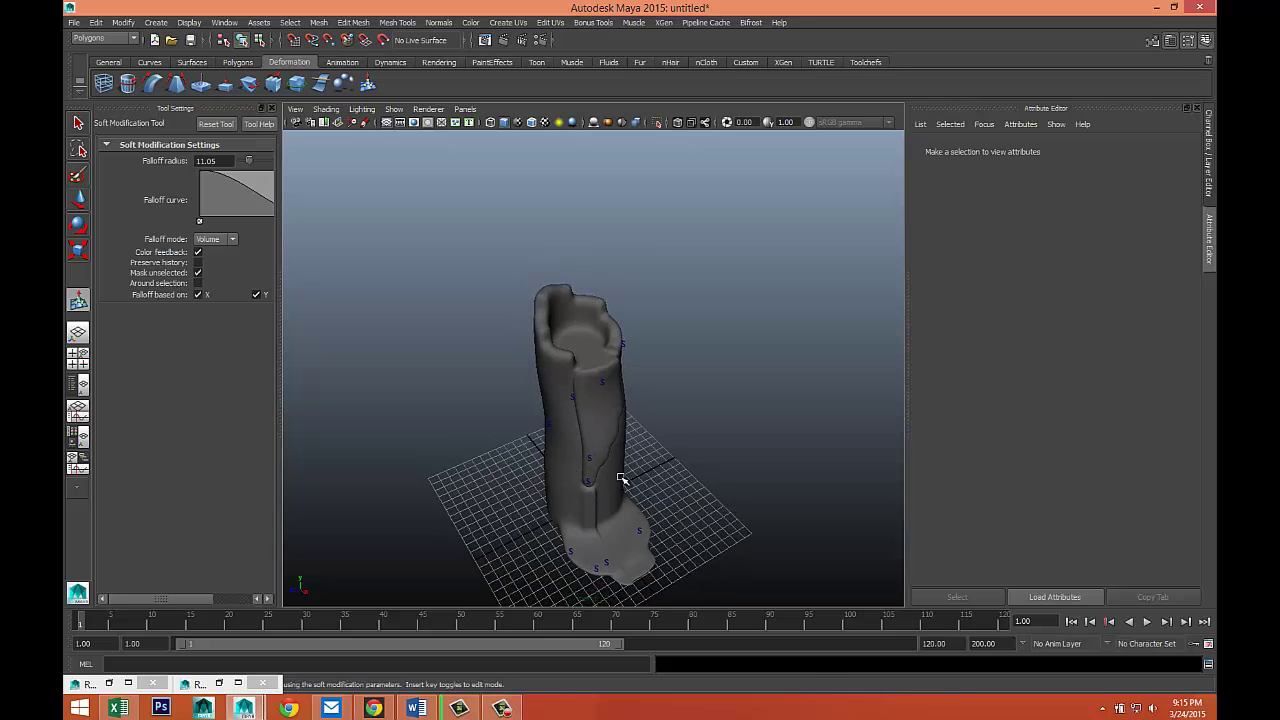
Add a soft modification at the back of the recessed top, with a falloff radius of about 2.54, and raise it slightly.
{"action": "scroll", "coordinate": [624, 478], "scroll_direction": "up", "scroll_amount": 6}
{"action": "left_click_drag", "start_coordinate": [641, 461], "coordinate": [514, 362], "text": "alt"}
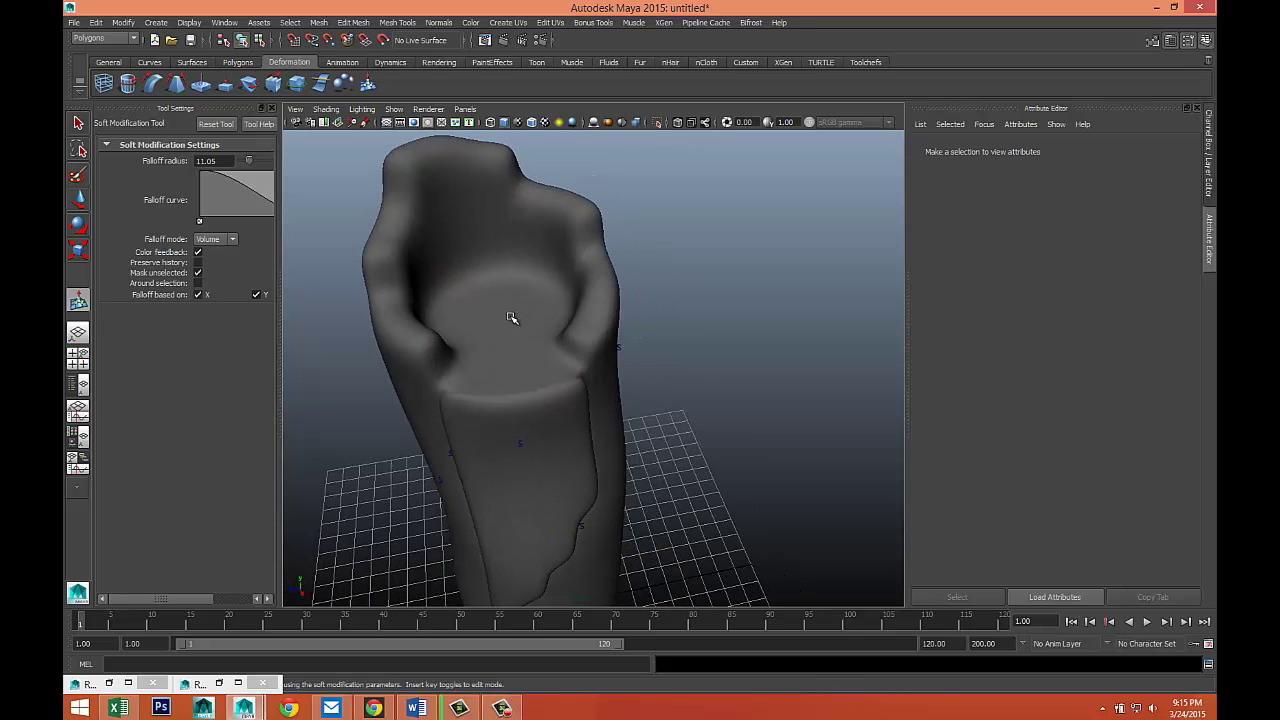
{"action": "left_click", "coordinate": [516, 319]}
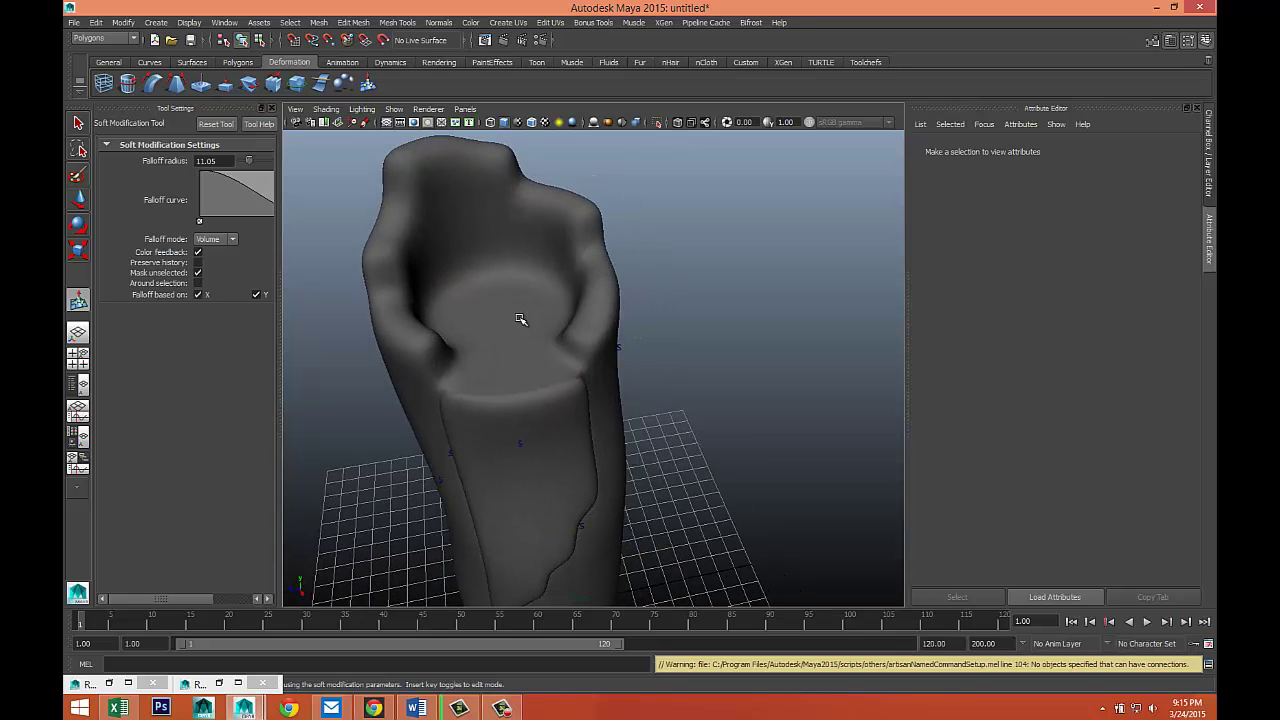
{"action": "left_click", "coordinate": [510, 316]}
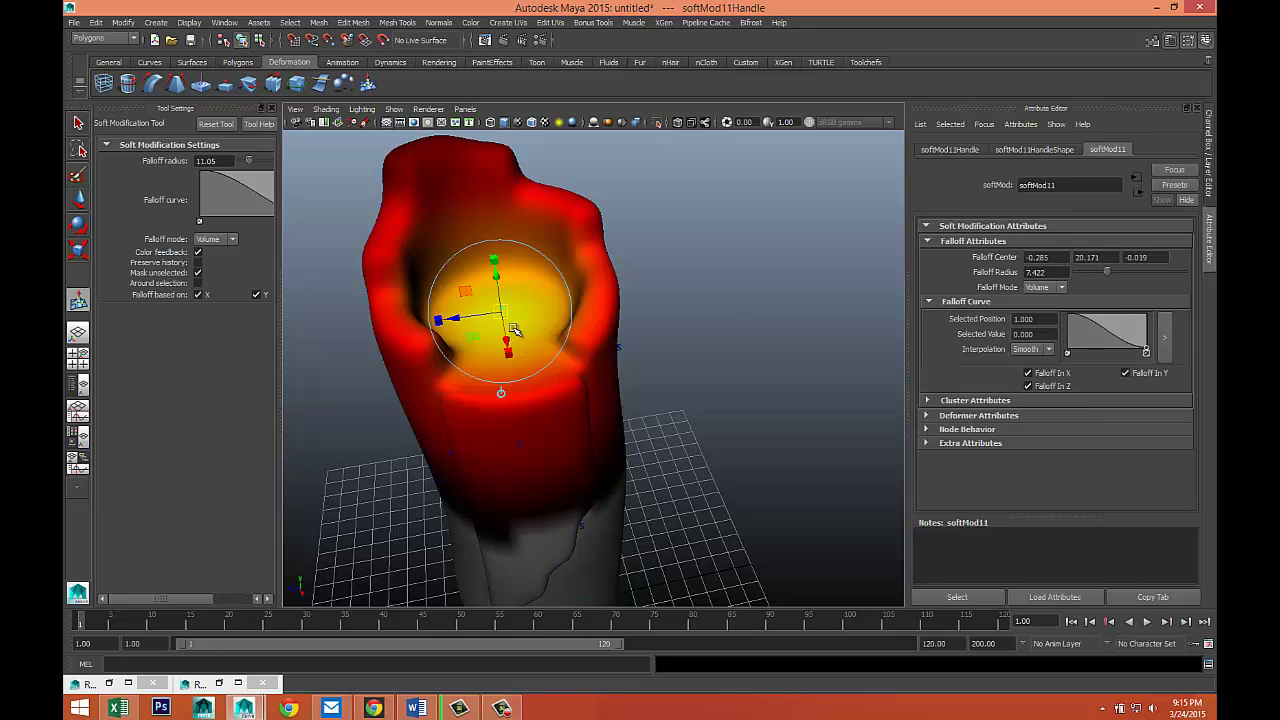
{"action": "key", "text": "b"}
{"action": "left_click_drag", "start_coordinate": [513, 312], "coordinate": [308, 309]}
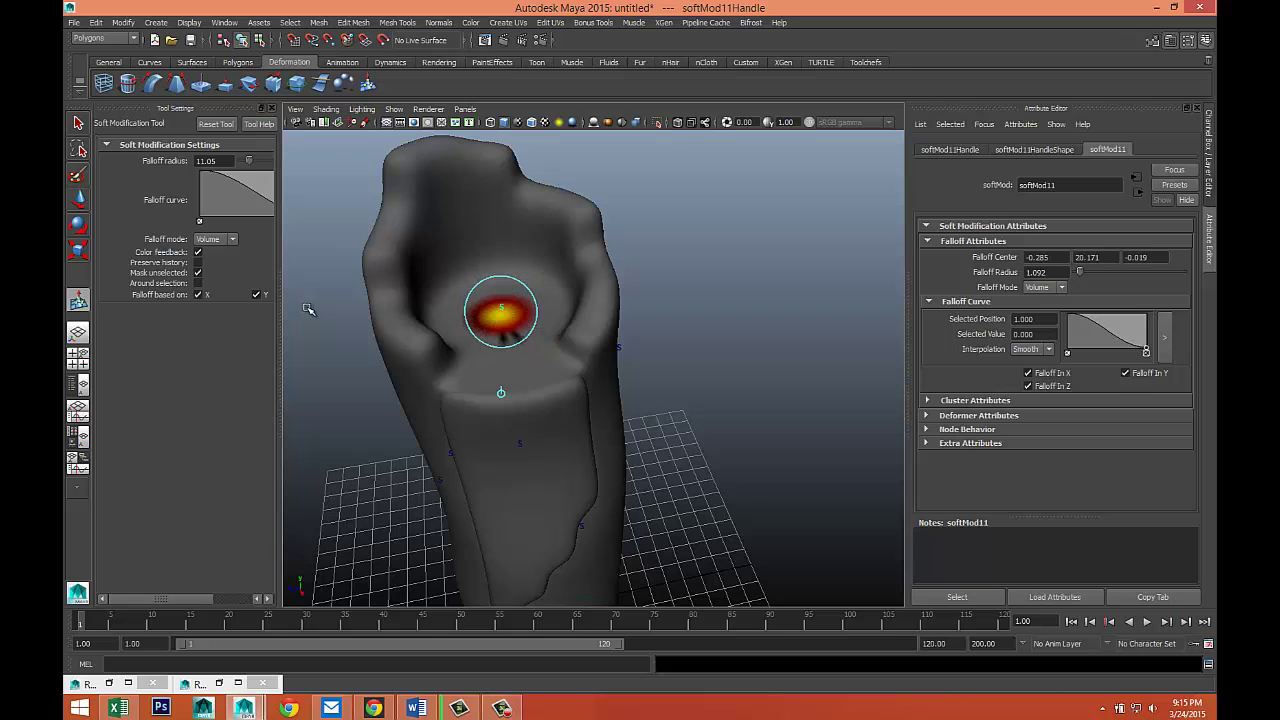
{"action": "scroll", "coordinate": [430, 314], "scroll_direction": "up", "scroll_amount": 3}
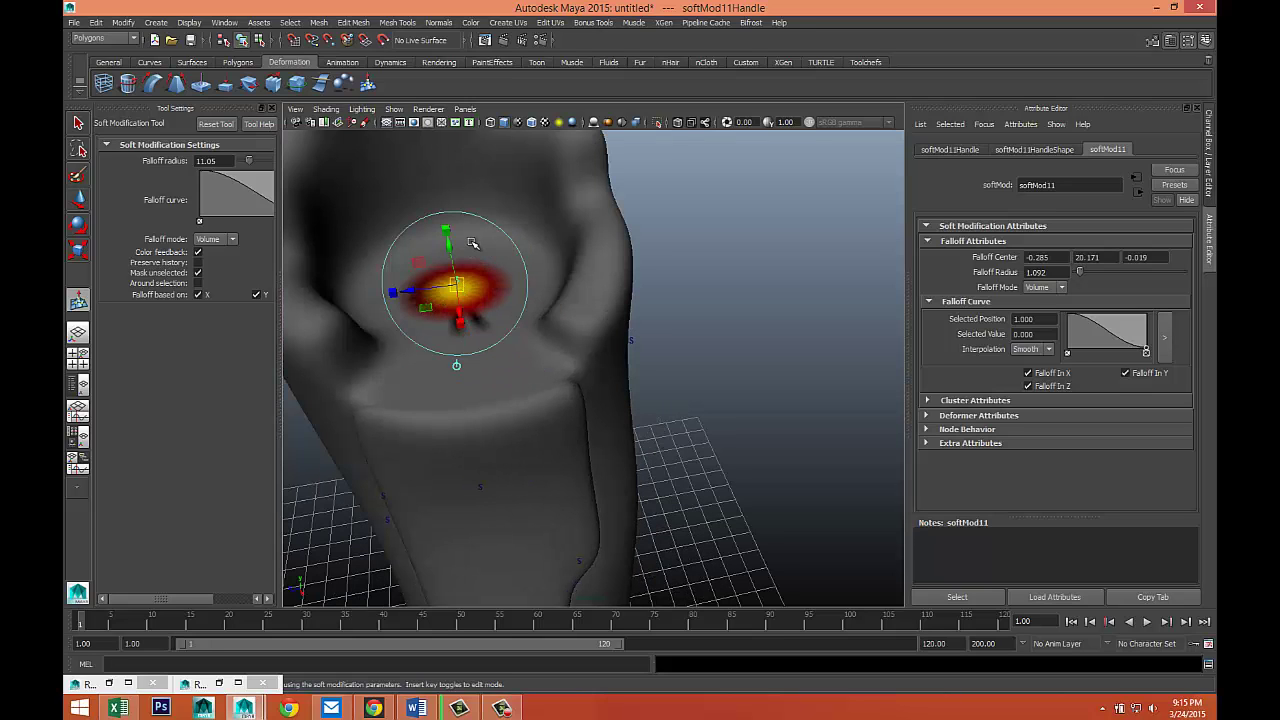
{"action": "left_click_drag", "start_coordinate": [456, 285], "coordinate": [461, 187]}
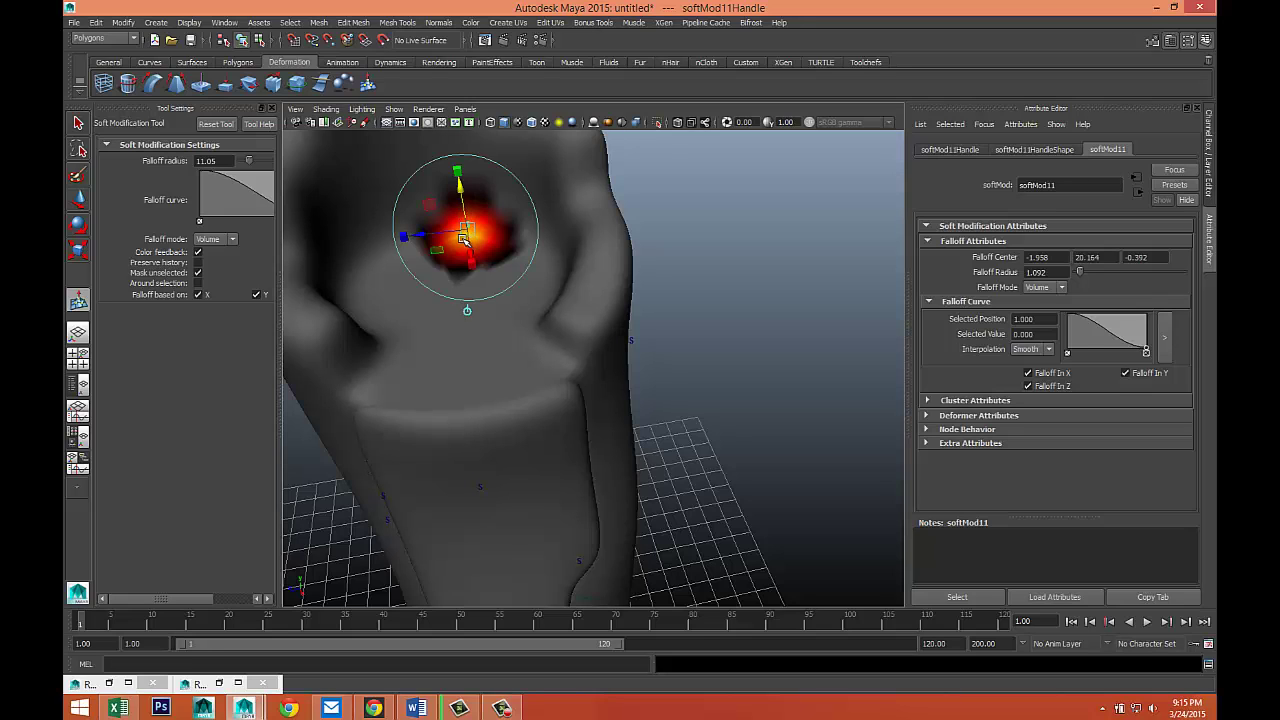
{"action": "left_click_drag", "start_coordinate": [463, 238], "coordinate": [524, 249]}
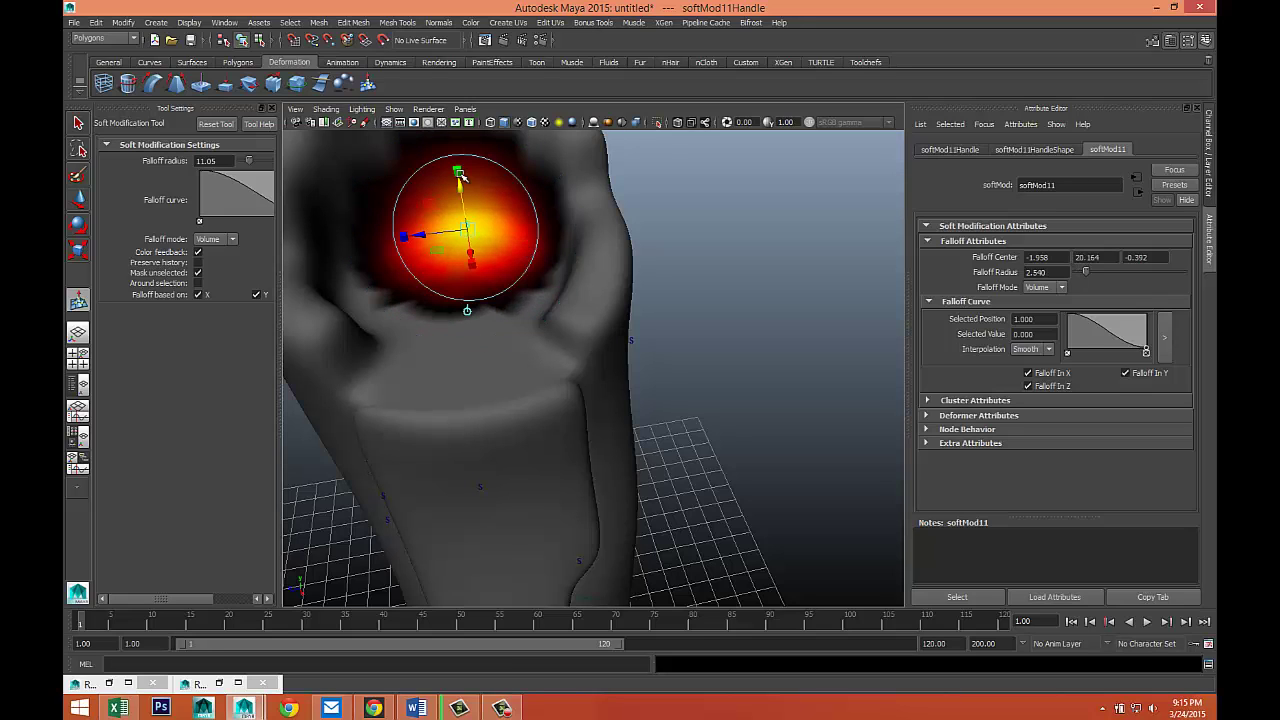
{"action": "left_click_drag", "start_coordinate": [458, 186], "coordinate": [456, 166]}
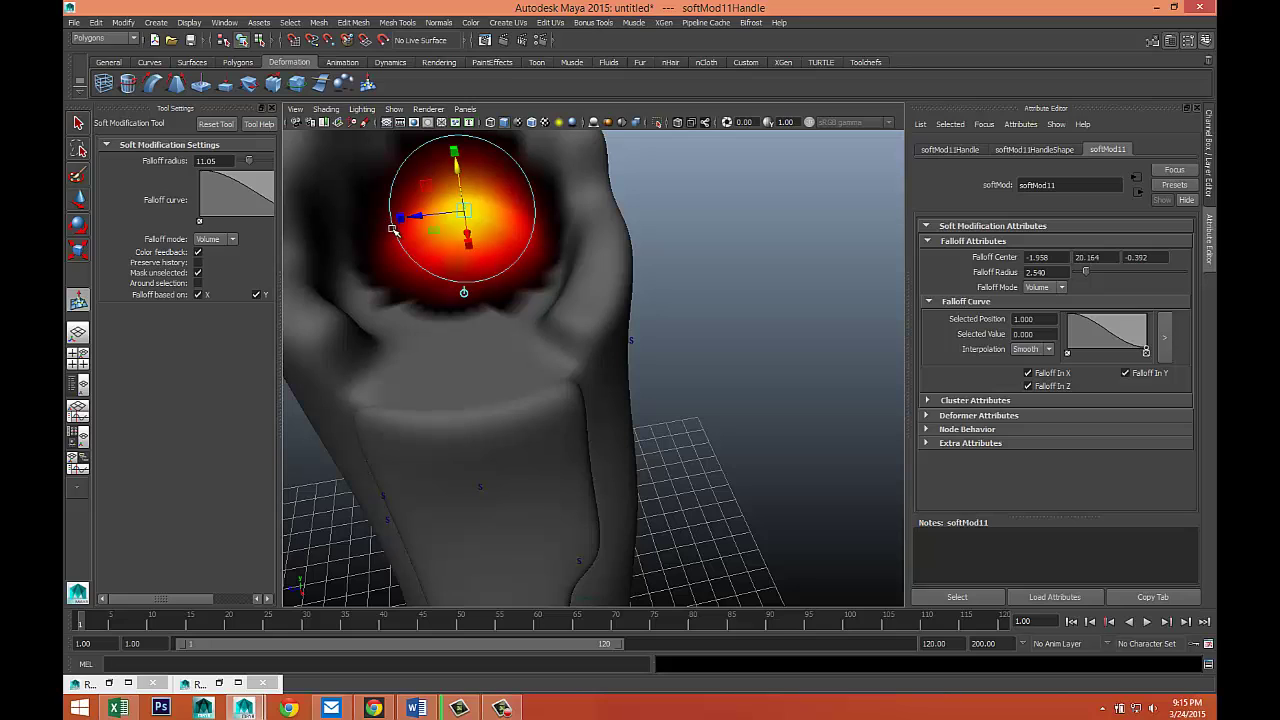
Add two more soft modifications inside the recessed top, one on each side of the back one, and raise both.
{"action": "left_click", "coordinate": [373, 237]}
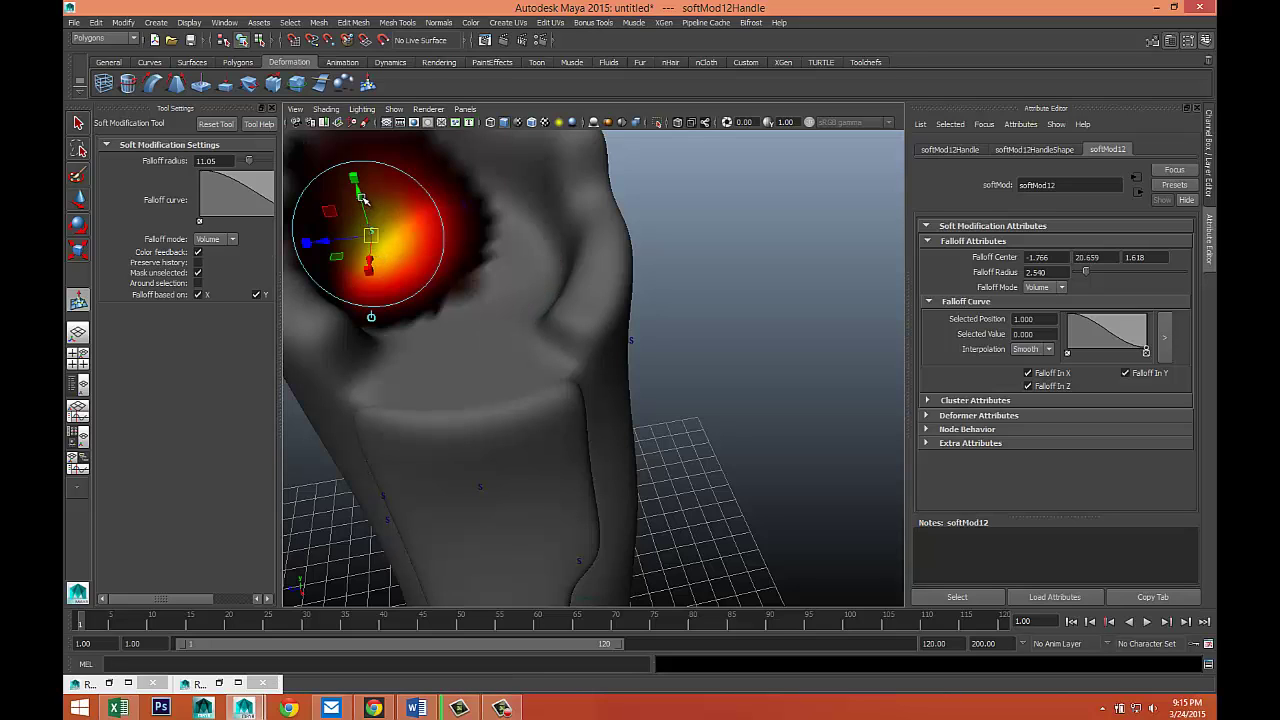
{"action": "left_click_drag", "start_coordinate": [363, 197], "coordinate": [355, 164]}
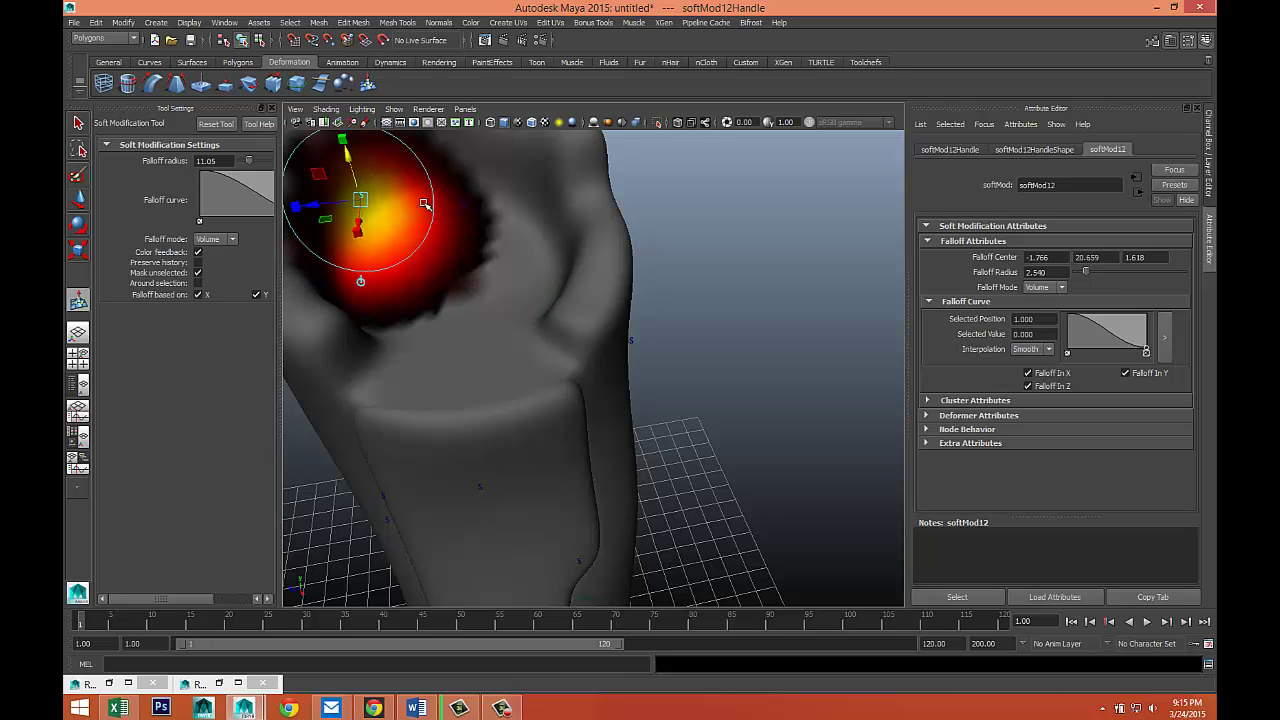
{"action": "left_click", "coordinate": [531, 201]}
{"action": "left_click_drag", "start_coordinate": [527, 184], "coordinate": [528, 151]}
{"action": "scroll", "coordinate": [531, 217], "scroll_direction": "down", "scroll_amount": 5}
{"action": "left_click_drag", "start_coordinate": [546, 300], "coordinate": [737, 289], "text": "alt"}
{"action": "left_click", "coordinate": [711, 329]}
Add a soft modification on the lip at the raised panel's upper edge and pull it down slightly.
{"action": "scroll", "coordinate": [720, 342], "scroll_direction": "up", "scroll_amount": 5}
{"action": "left_click_drag", "start_coordinate": [720, 342], "coordinate": [630, 415], "text": "alt"}
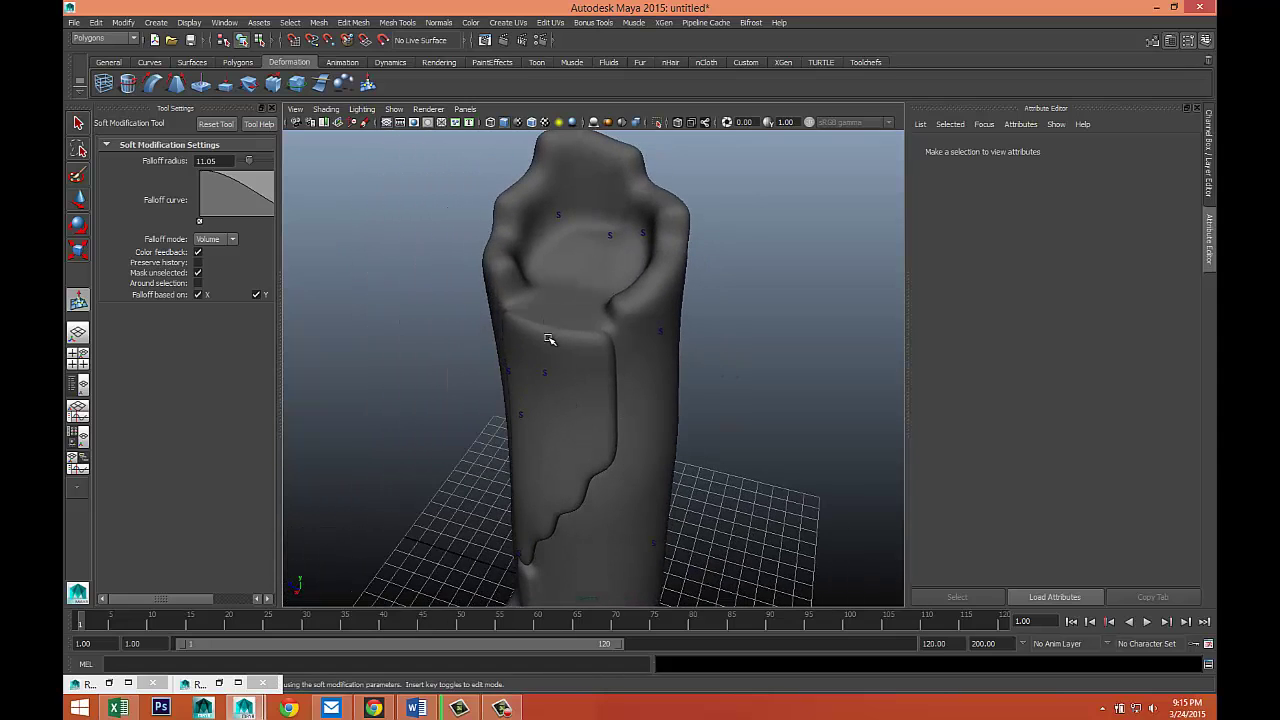
{"action": "left_click", "coordinate": [549, 340]}
{"action": "left_click_drag", "start_coordinate": [542, 281], "coordinate": [542, 300]}
{"action": "left_click", "coordinate": [714, 372]}
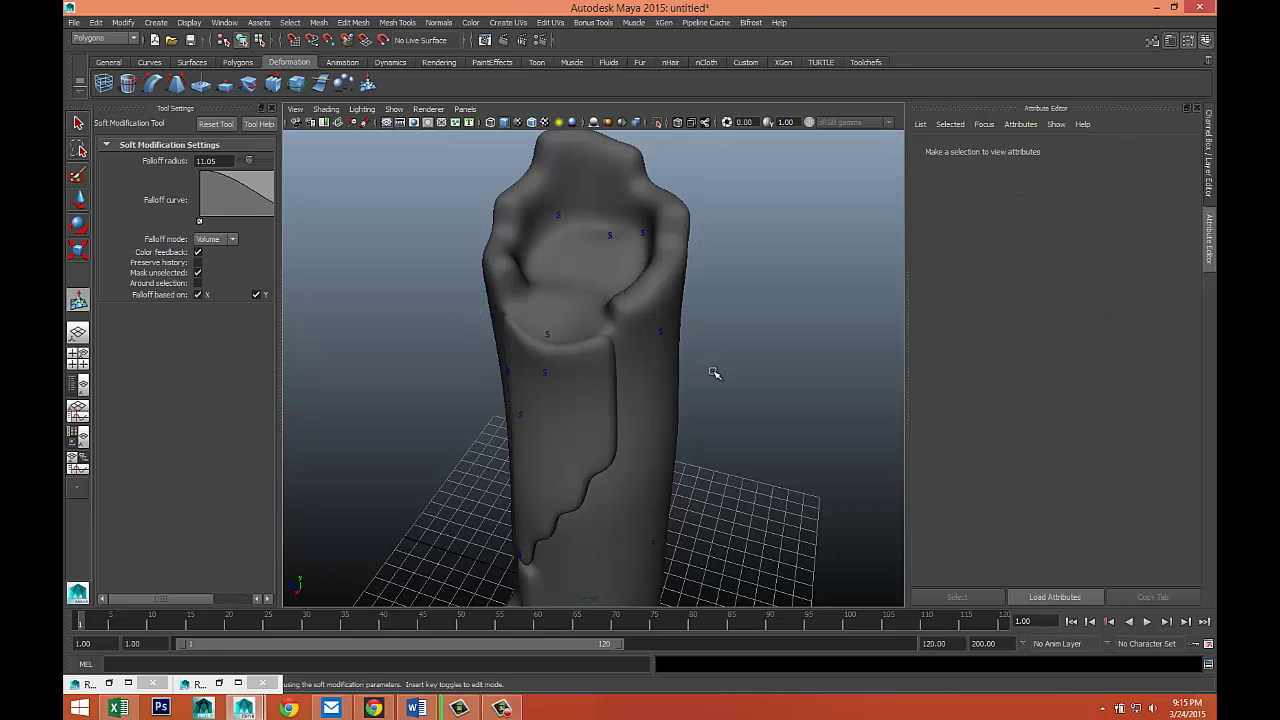
Examine the whole candle from several sides, checking the lowered lip, the recessed top and the base.
{"action": "mouse_move", "coordinate": [732, 388]}
{"action": "left_mouse_down", "text": "alt"}
{"action": "mouse_move", "coordinate": [666, 380]}
{"action": "mouse_move", "coordinate": [723, 380]}
{"action": "left_mouse_up", "text": "alt"}
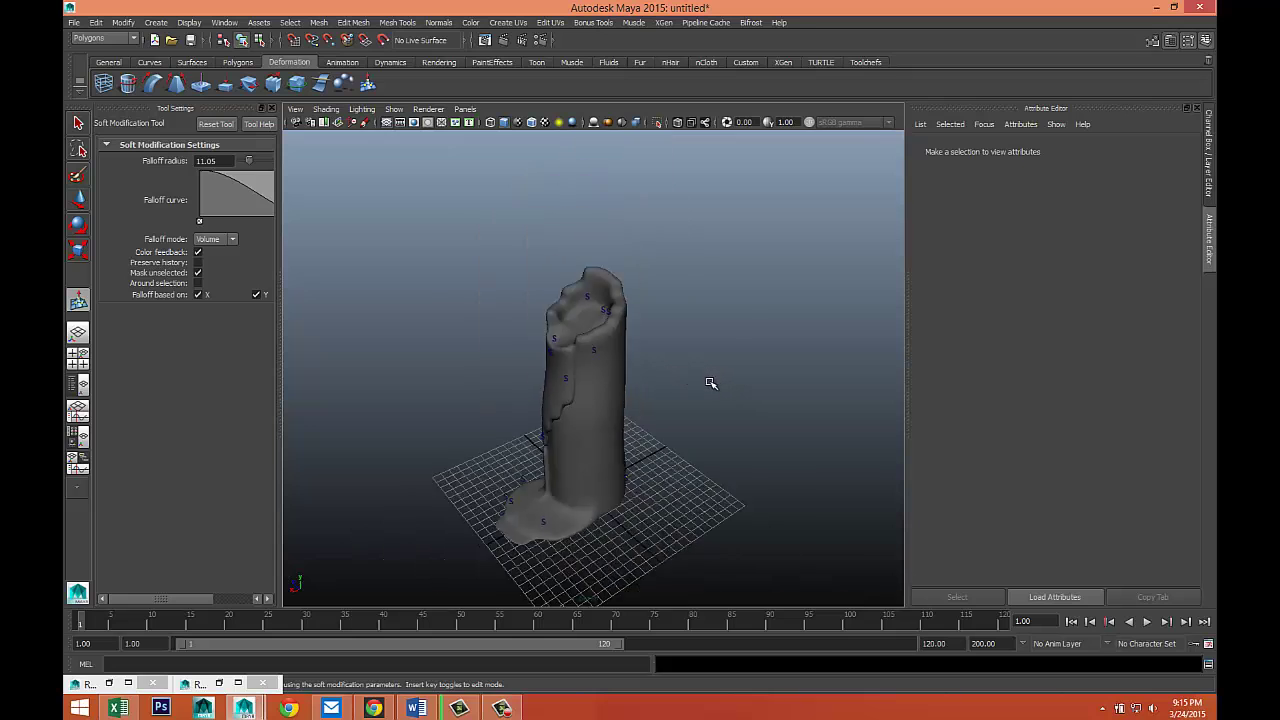
{"action": "scroll", "coordinate": [709, 382], "scroll_direction": "down", "scroll_amount": 3}
{"action": "left_click_drag", "start_coordinate": [633, 481], "coordinate": [708, 423], "text": "alt"}
{"action": "scroll", "coordinate": [690, 409], "scroll_direction": "down", "scroll_amount": 3}
{"action": "scroll", "coordinate": [691, 409], "scroll_direction": "up", "scroll_amount": 2}
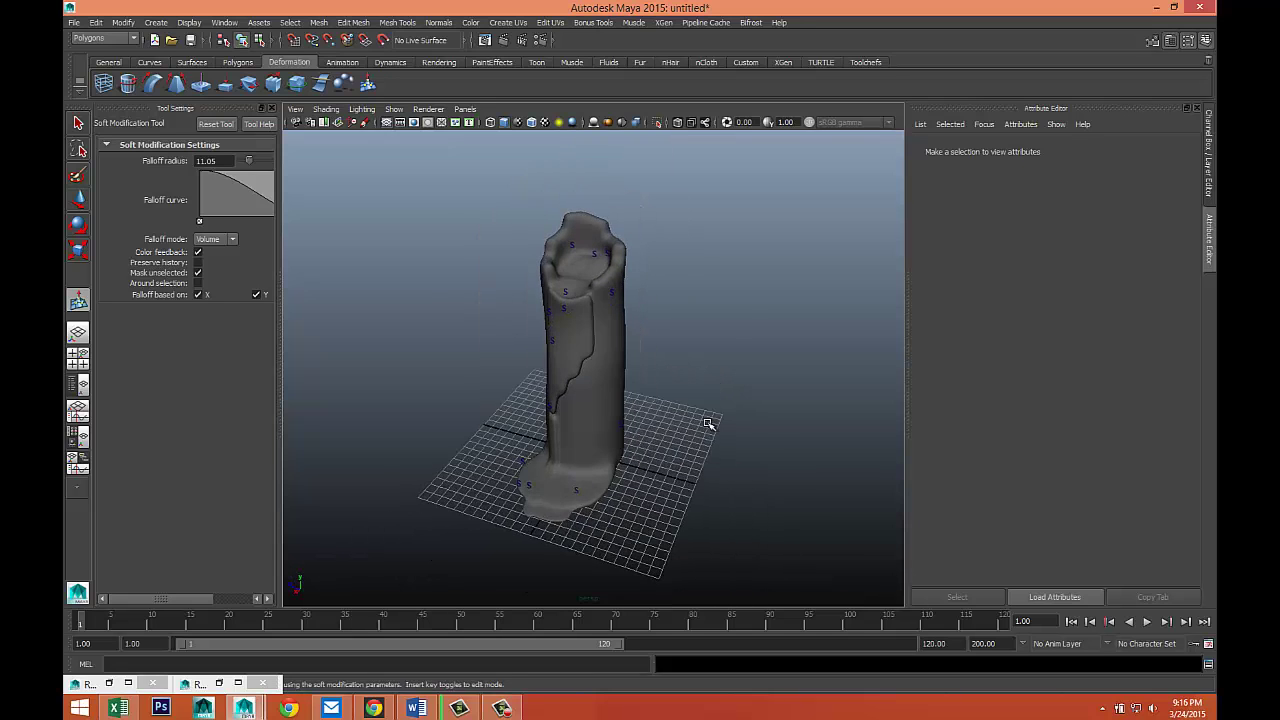
{"action": "scroll", "coordinate": [706, 432], "scroll_direction": "down", "scroll_amount": 3}
{"action": "left_click_drag", "start_coordinate": [502, 272], "coordinate": [700, 520]}
{"action": "scroll", "coordinate": [615, 390], "scroll_direction": "up", "scroll_amount": 2}
Leave the Soft Modification Tool, turn off Soft Select and close the tool settings.
{"action": "right_click_drag", "start_coordinate": [597, 377], "coordinate": [595, 373]}
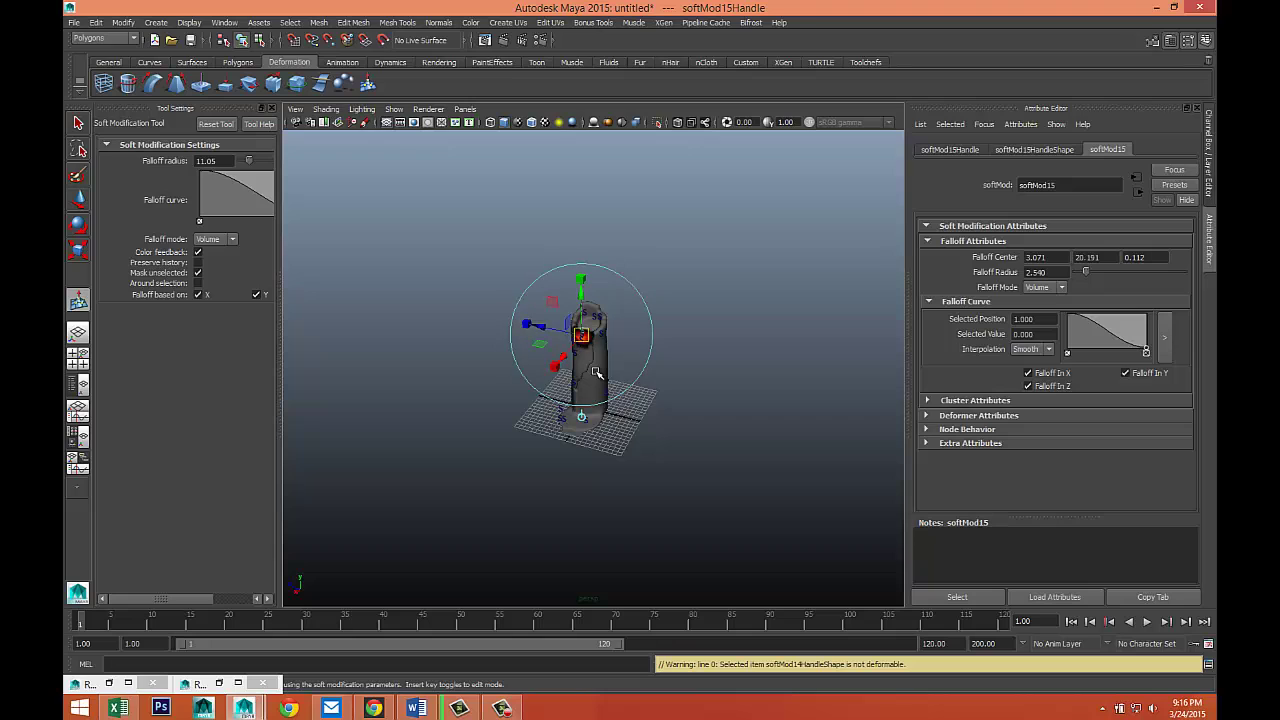
{"action": "key", "text": "q"}
{"action": "right_click_drag", "start_coordinate": [593, 372], "coordinate": [620, 352]}
{"action": "key", "text": "b"}
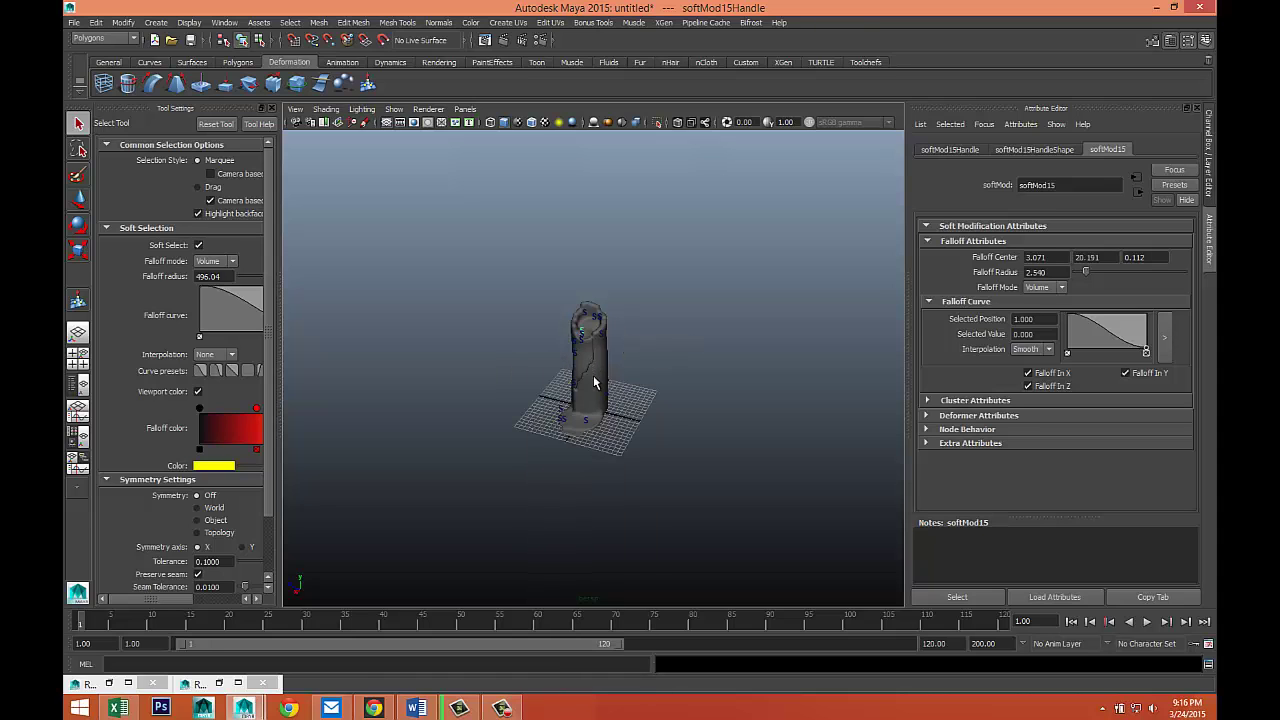
{"action": "scroll", "coordinate": [600, 402], "scroll_direction": "down", "scroll_amount": 5}
{"action": "scroll", "coordinate": [600, 402], "scroll_direction": "up", "scroll_amount": 14}
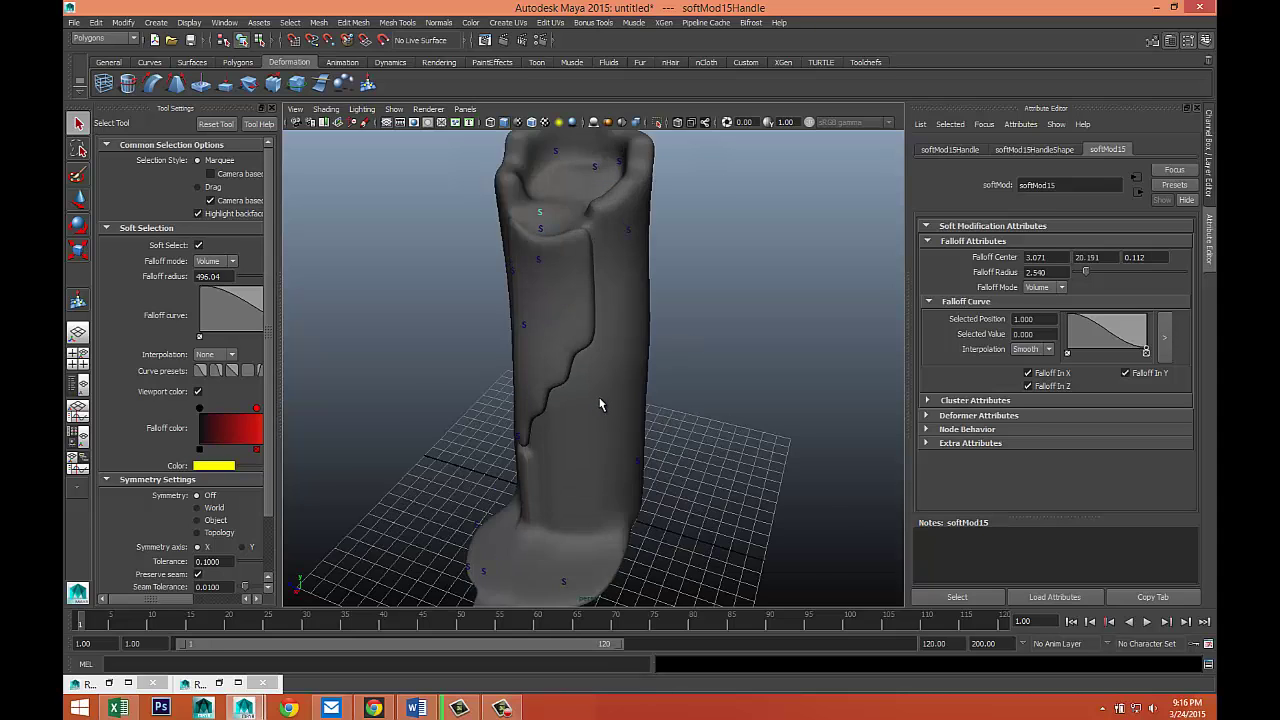
{"action": "right_click_drag", "start_coordinate": [620, 377], "coordinate": [655, 361]}
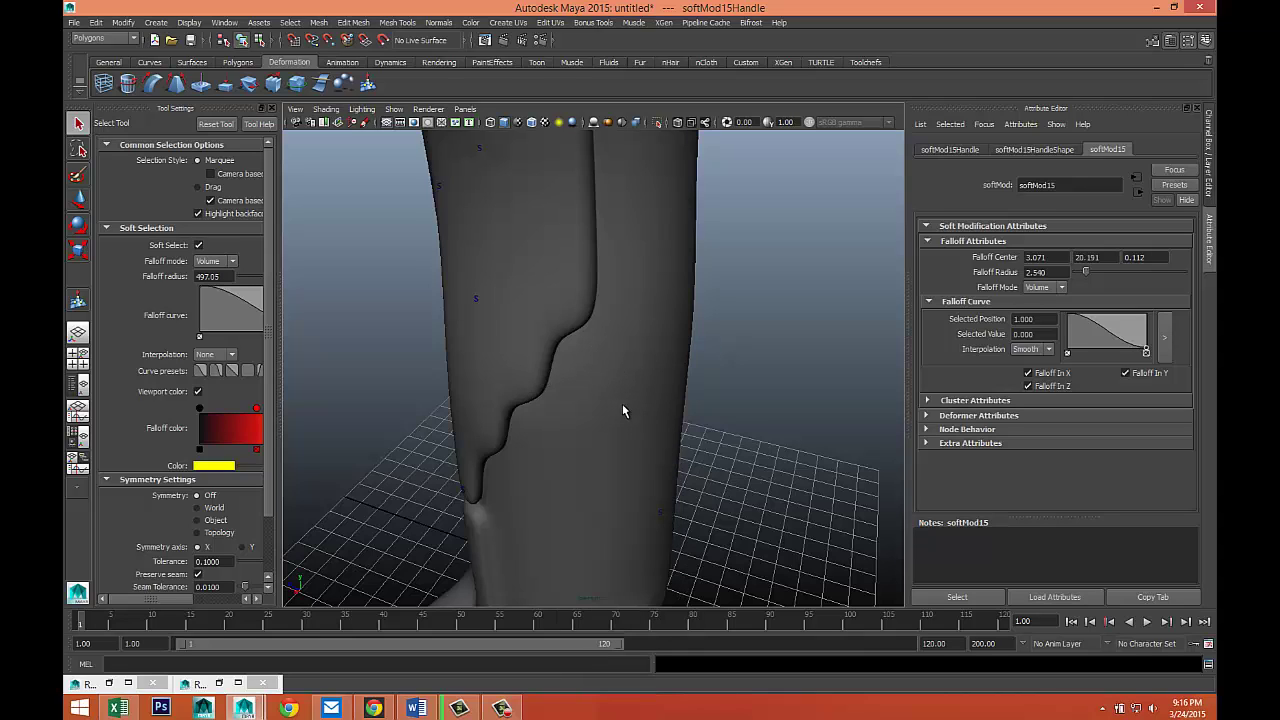
{"action": "key", "text": "b"}
{"action": "left_click_drag", "start_coordinate": [710, 410], "coordinate": [380, 292], "text": "alt"}
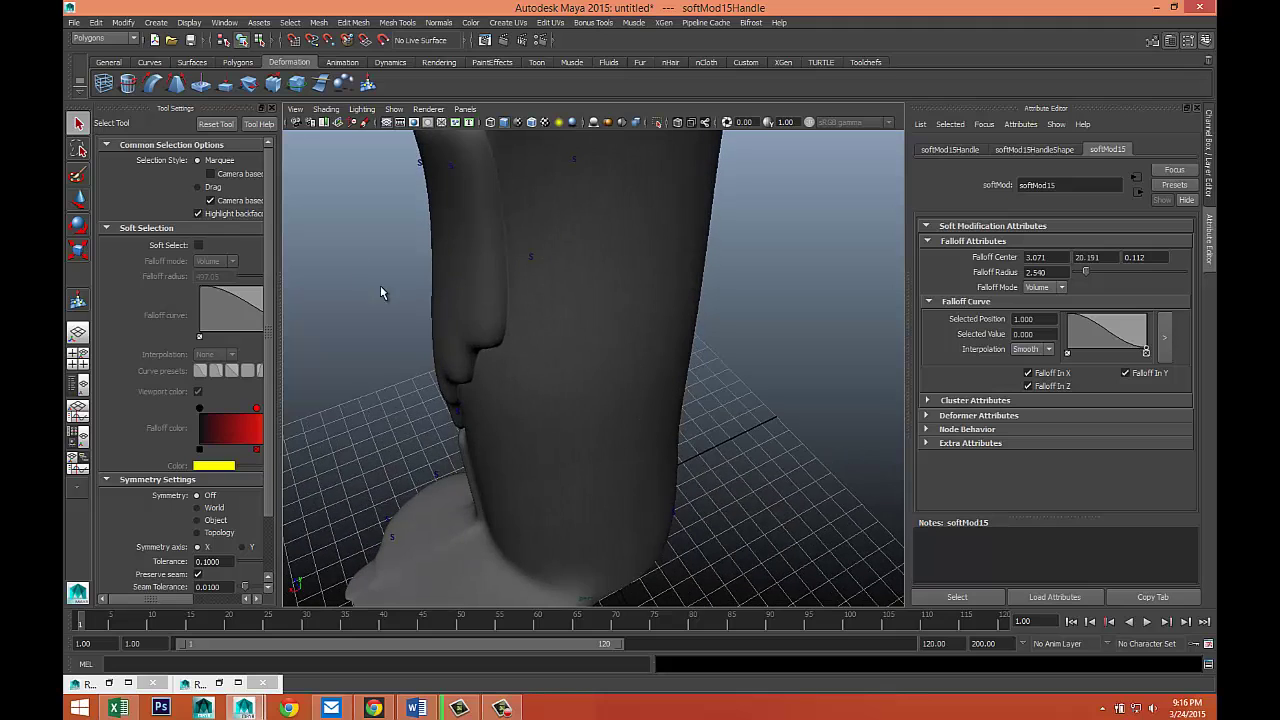
{"action": "left_click", "coordinate": [272, 108]}
Delete the candle mesh's construction history and freeze its transformations.
{"action": "left_click", "coordinate": [518, 318]}
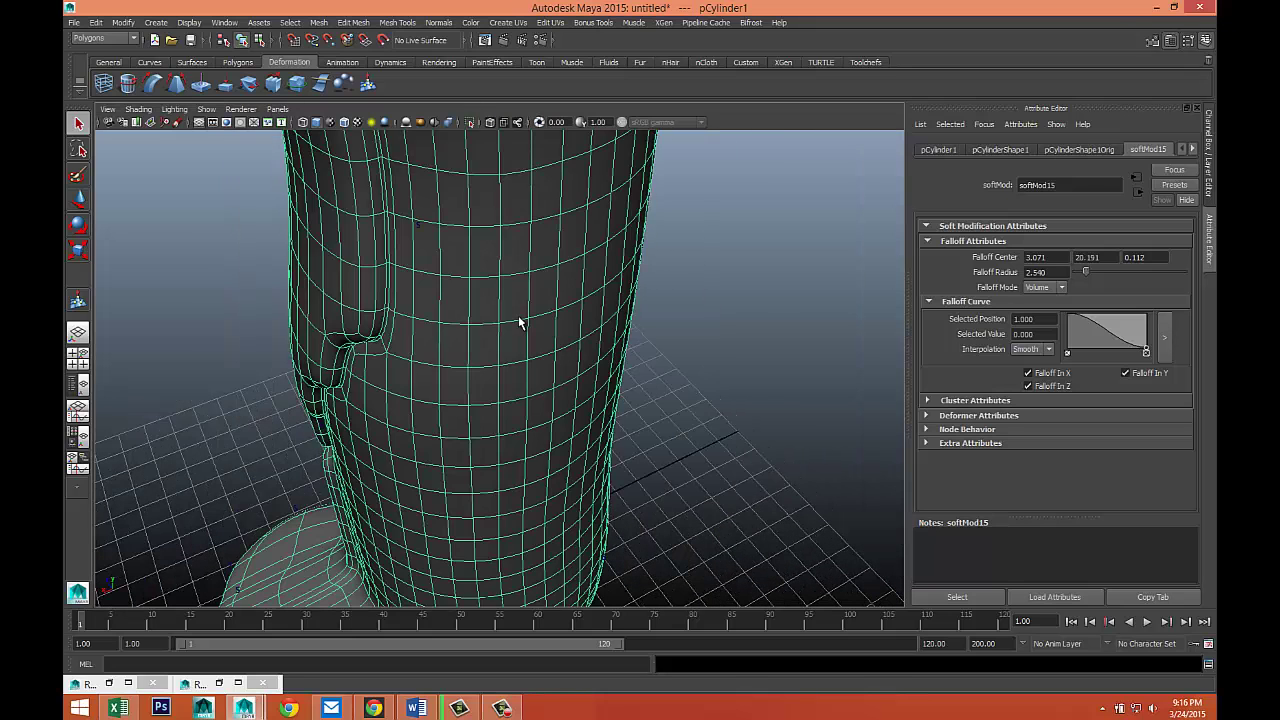
{"action": "key", "text": "f"}
{"action": "left_click_drag", "start_coordinate": [523, 357], "coordinate": [602, 348], "text": "alt"}
{"action": "left_click", "coordinate": [95, 22]}
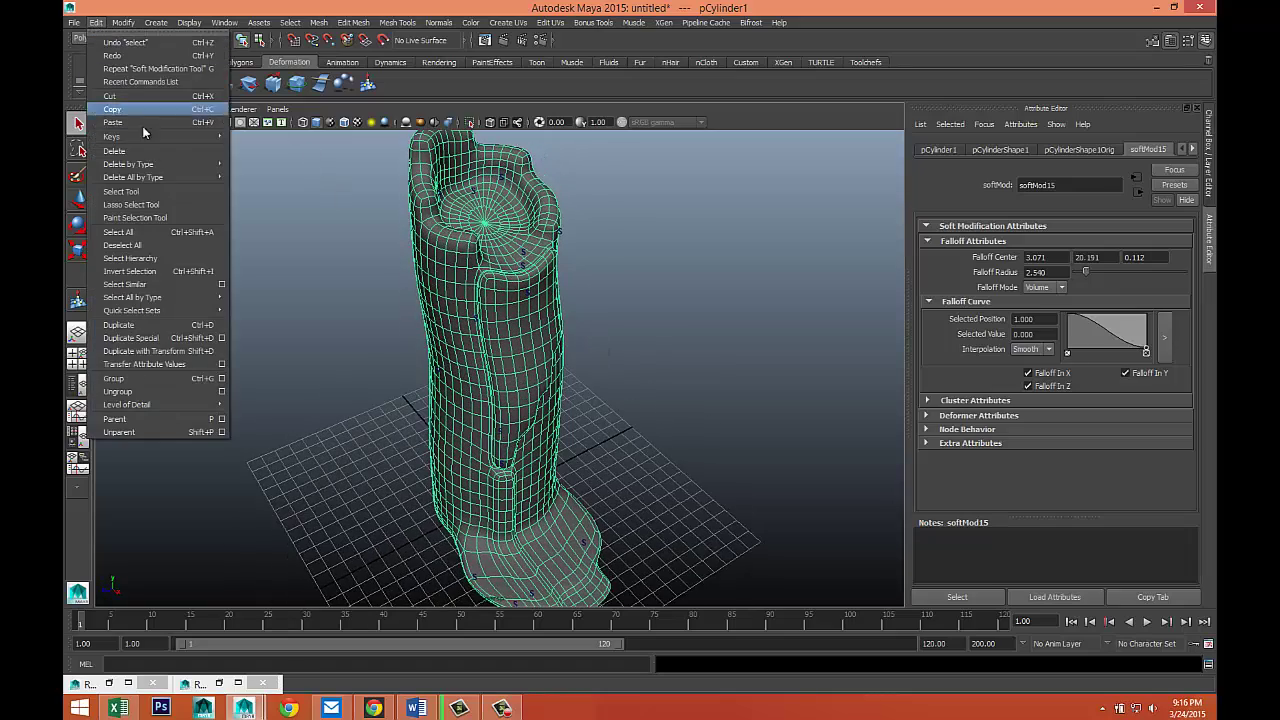
{"action": "mouse_move", "coordinate": [130, 168]}
{"action": "left_click", "coordinate": [253, 175]}
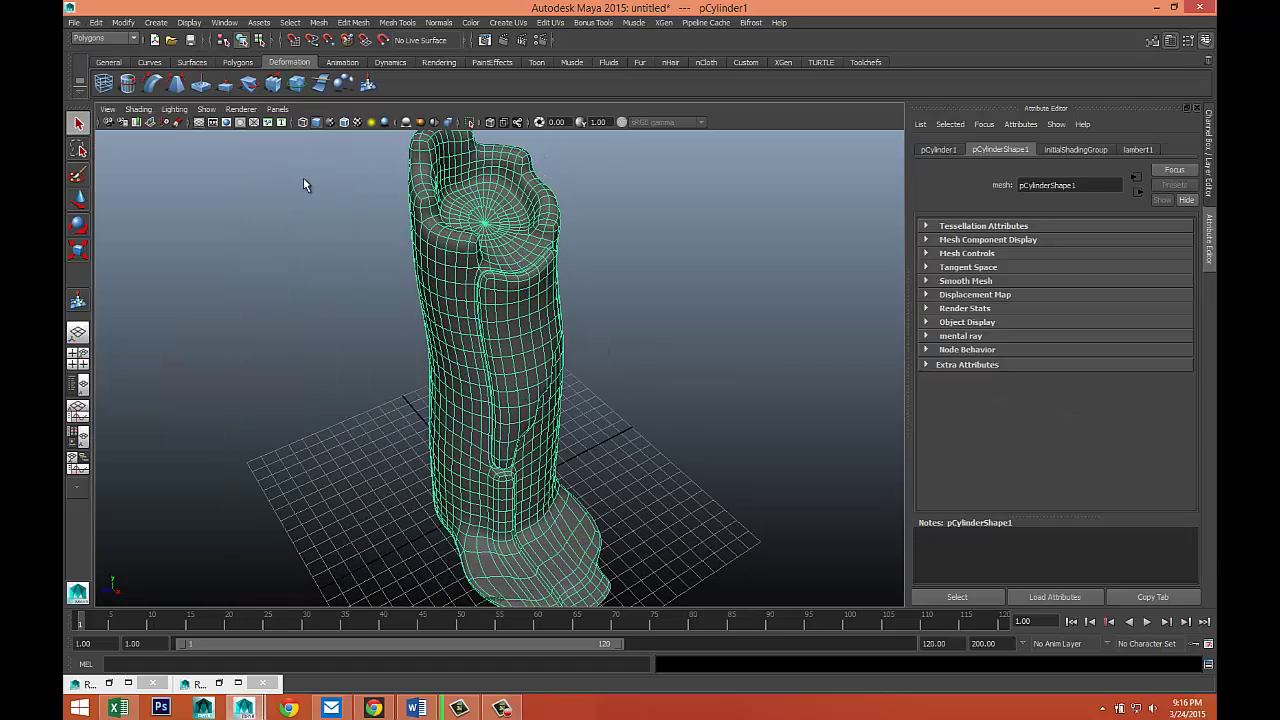
{"action": "left_click", "coordinate": [123, 22]}
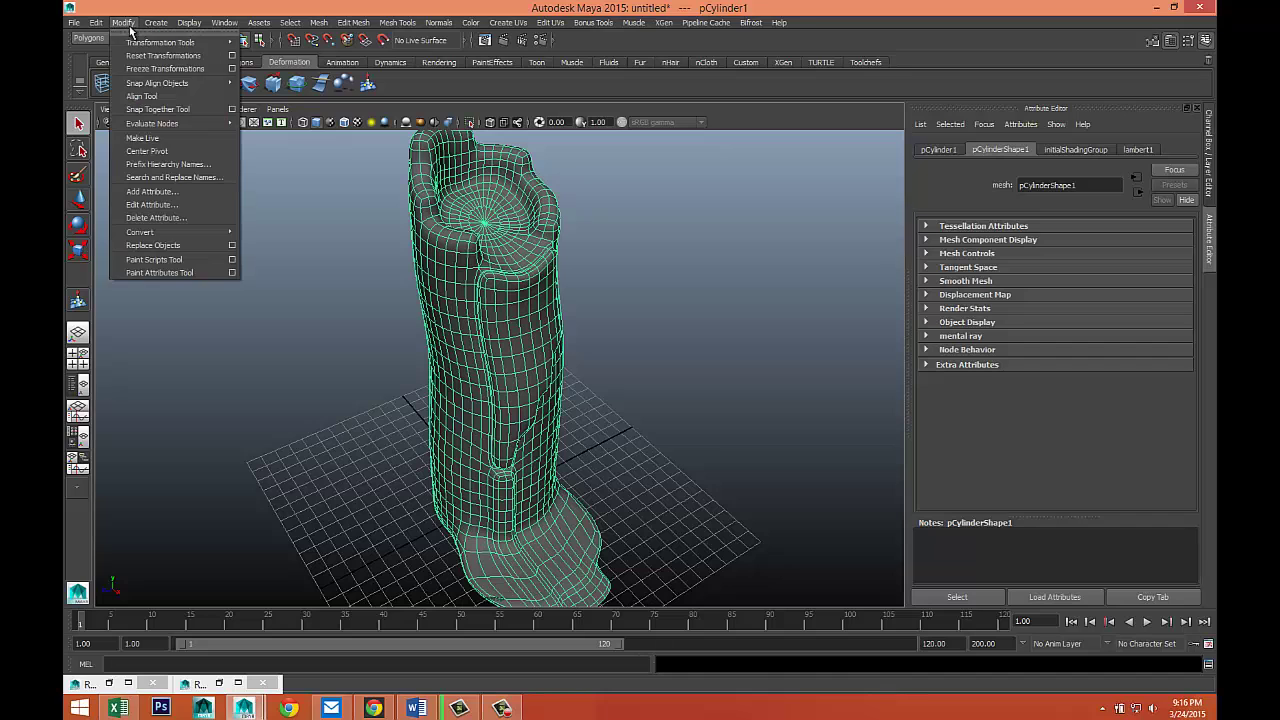
{"action": "left_click", "coordinate": [166, 68]}
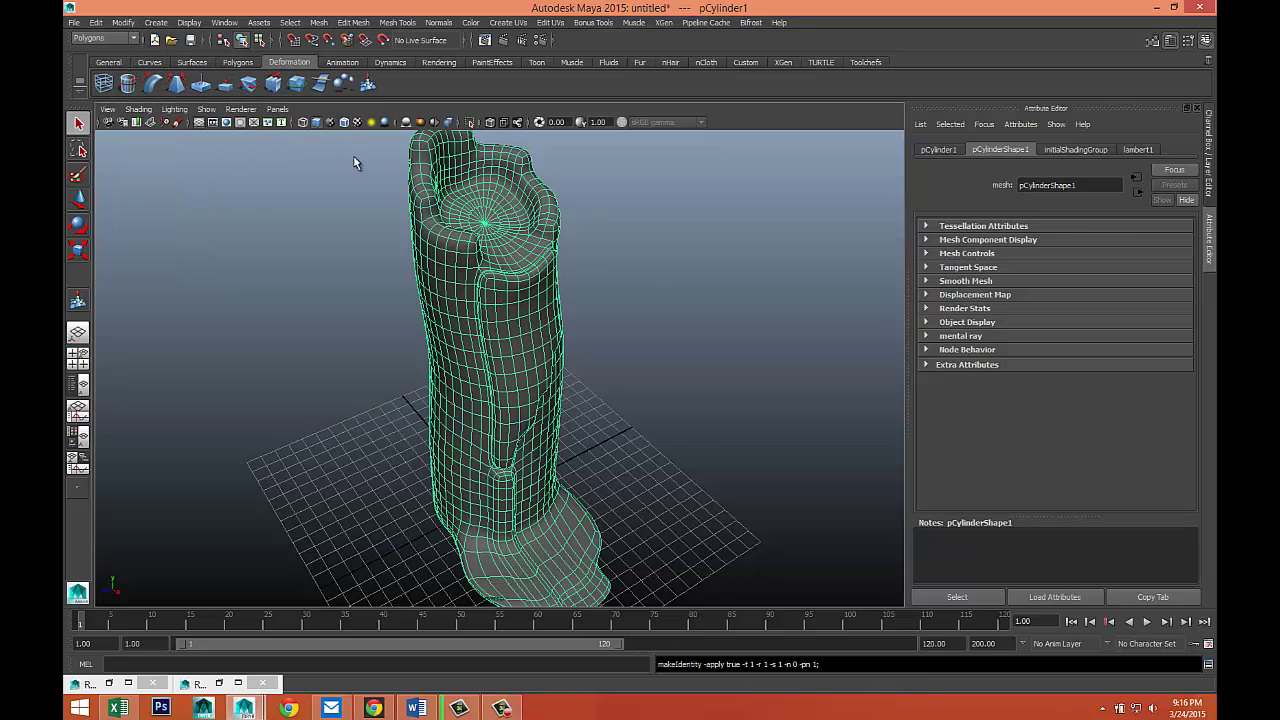
Create a thin, upright polygon cylinder on the grid beside the candle.
{"action": "middle_click_drag", "start_coordinate": [685, 350], "coordinate": [687, 374], "text": "alt"}
{"action": "left_click_drag", "start_coordinate": [687, 374], "coordinate": [629, 337], "text": "alt"}
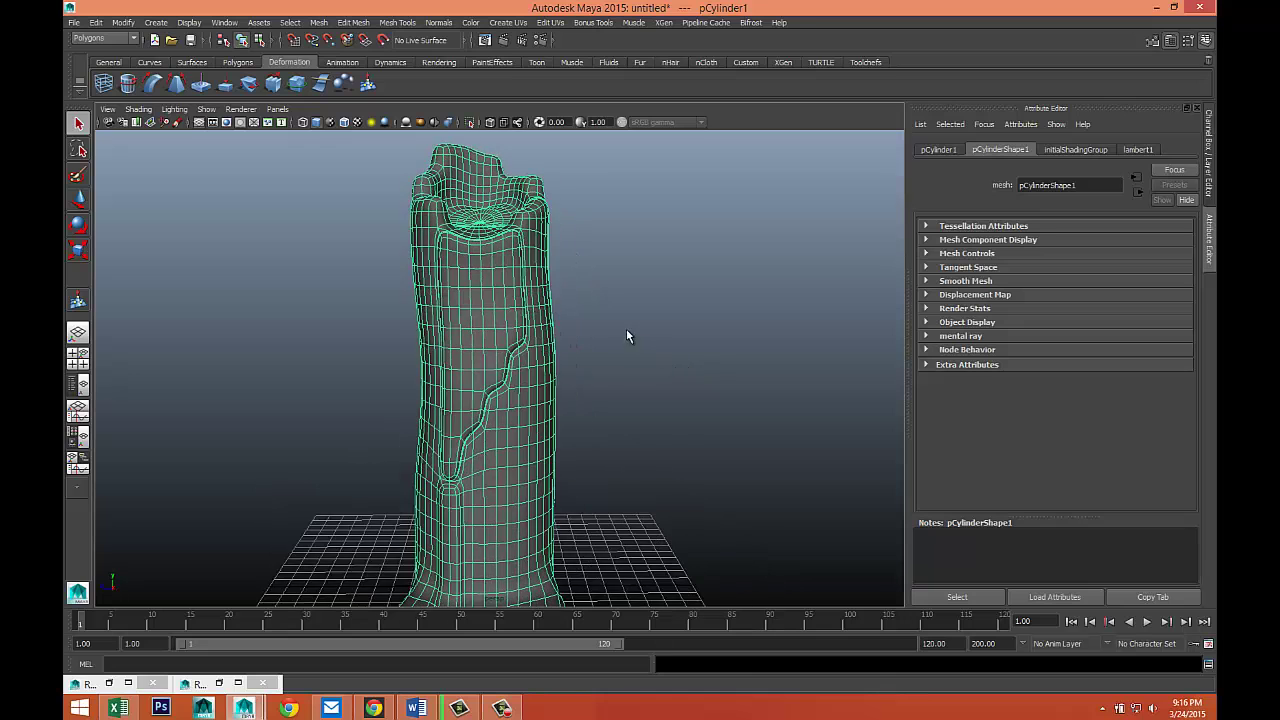
{"action": "middle_click_drag", "start_coordinate": [629, 337], "coordinate": [633, 363], "text": "alt"}
{"action": "right_click_drag", "start_coordinate": [633, 363], "coordinate": [246, 203], "text": "alt"}
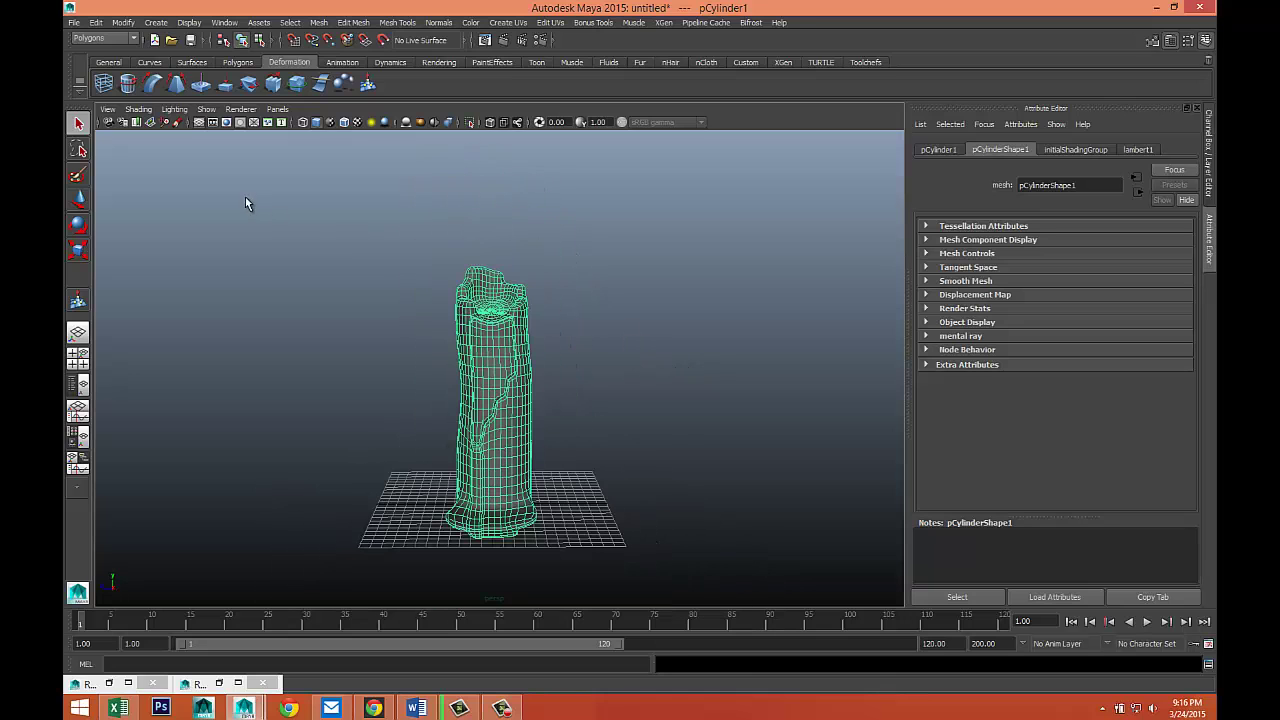
{"action": "left_click", "coordinate": [232, 64]}
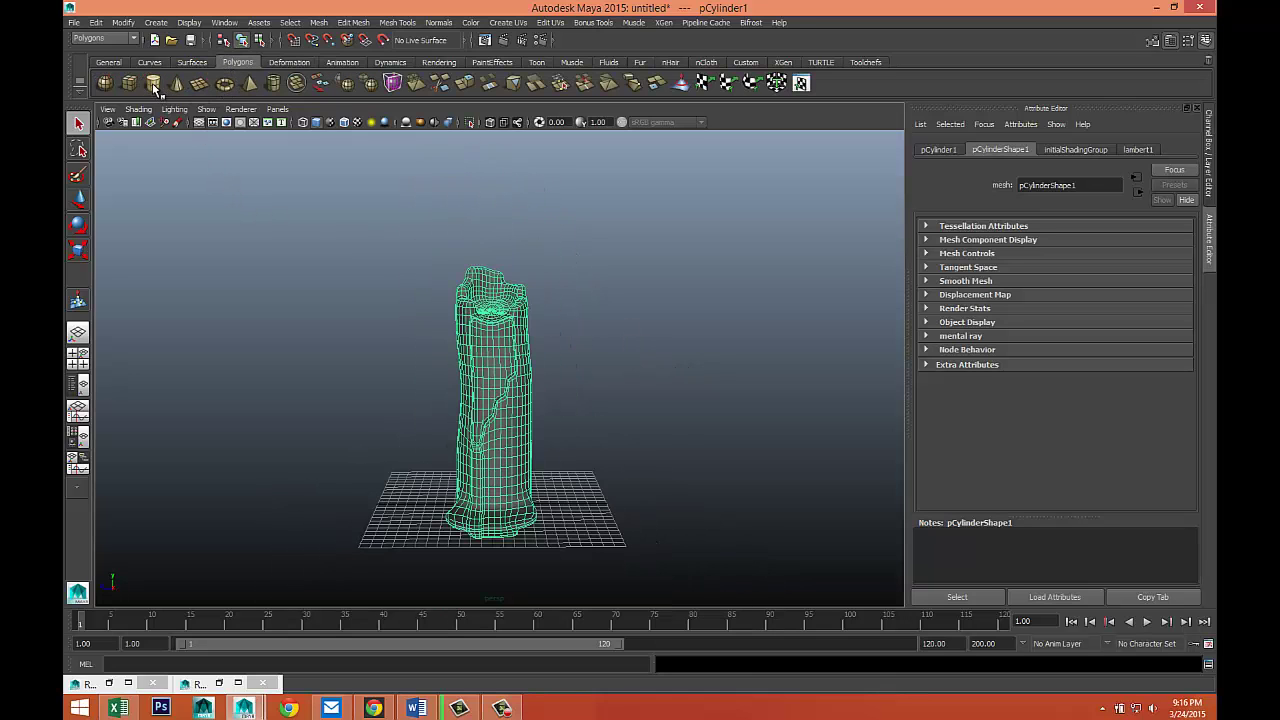
{"action": "left_click", "coordinate": [155, 90]}
{"action": "scroll", "coordinate": [600, 344], "scroll_direction": "up", "scroll_amount": 3}
{"action": "left_click_drag", "start_coordinate": [667, 423], "coordinate": [670, 484], "text": "alt"}
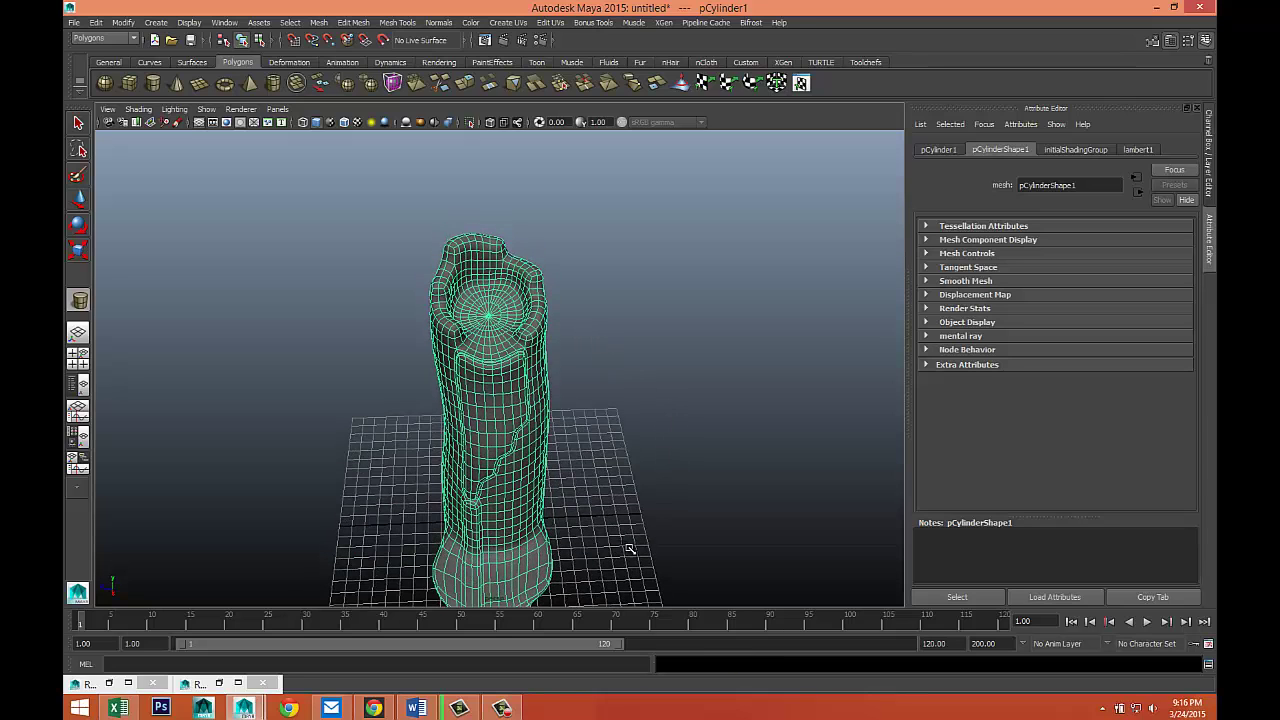
{"action": "left_click", "coordinate": [630, 546]}
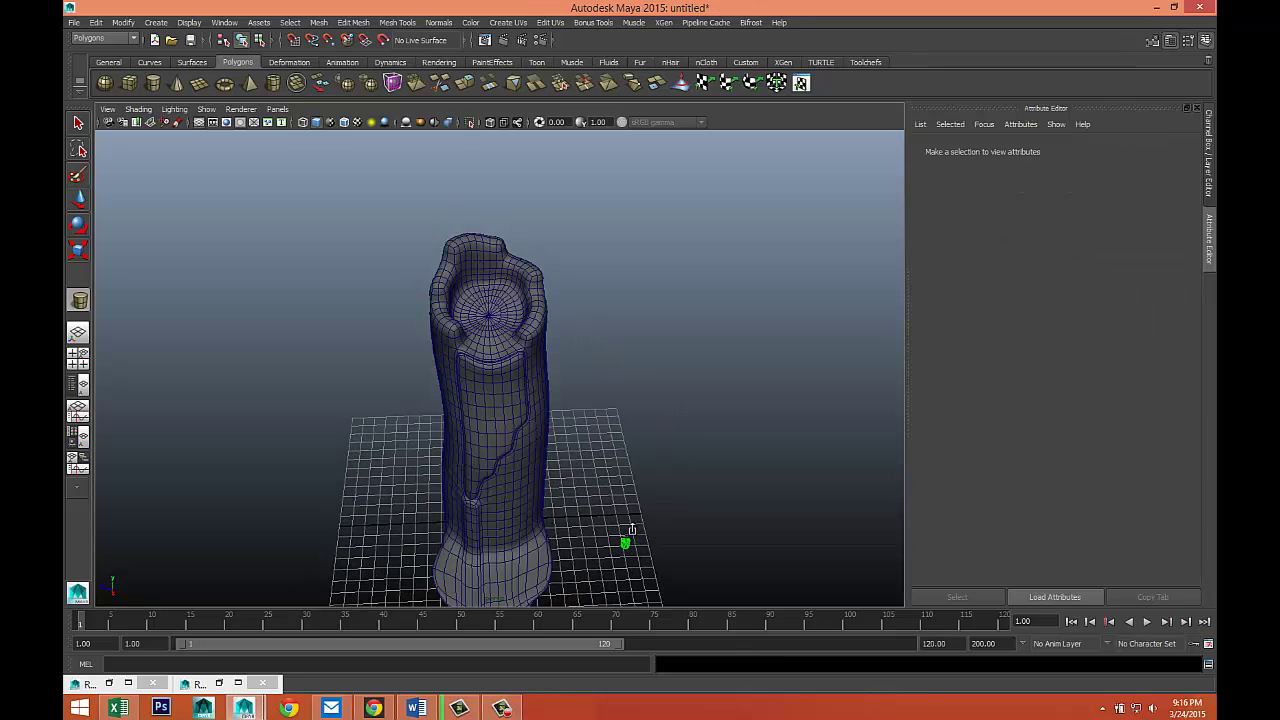
{"action": "left_click", "coordinate": [634, 515]}
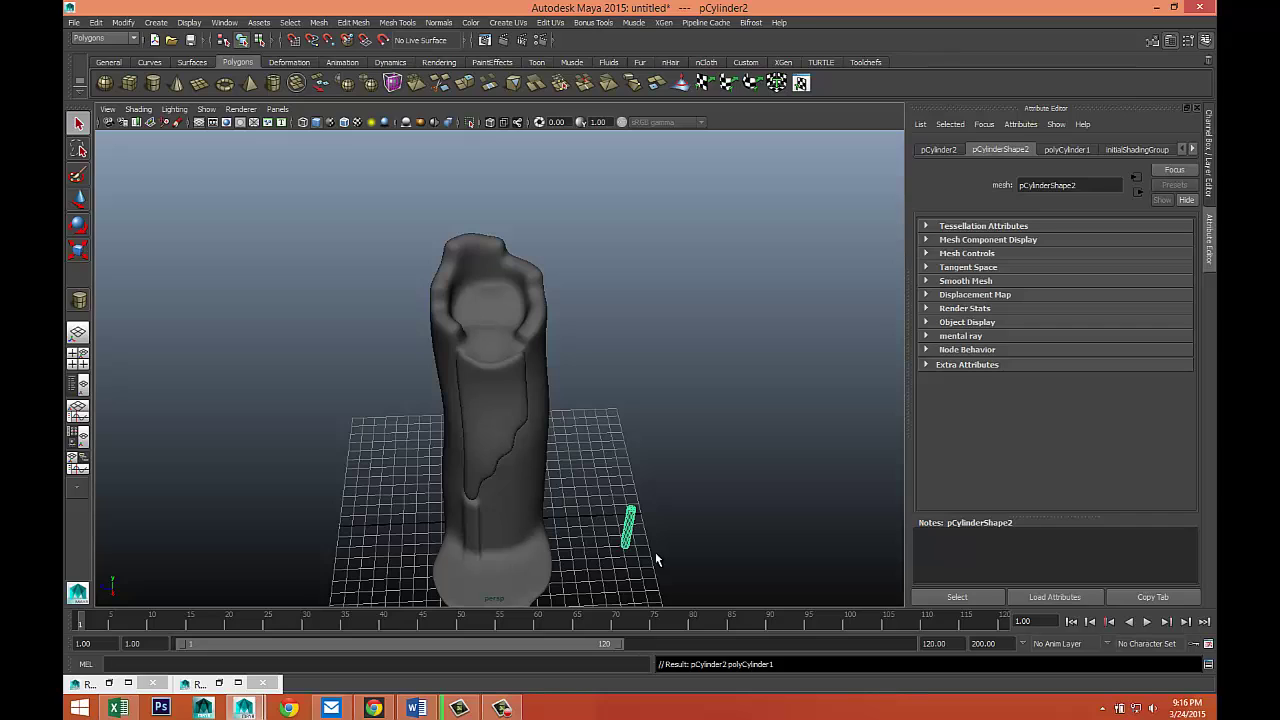
Move the new cylinder up and into the middle of the candle's recessed top.
{"action": "key", "text": "w"}
{"action": "left_click_drag", "start_coordinate": [563, 533], "coordinate": [436, 534]}
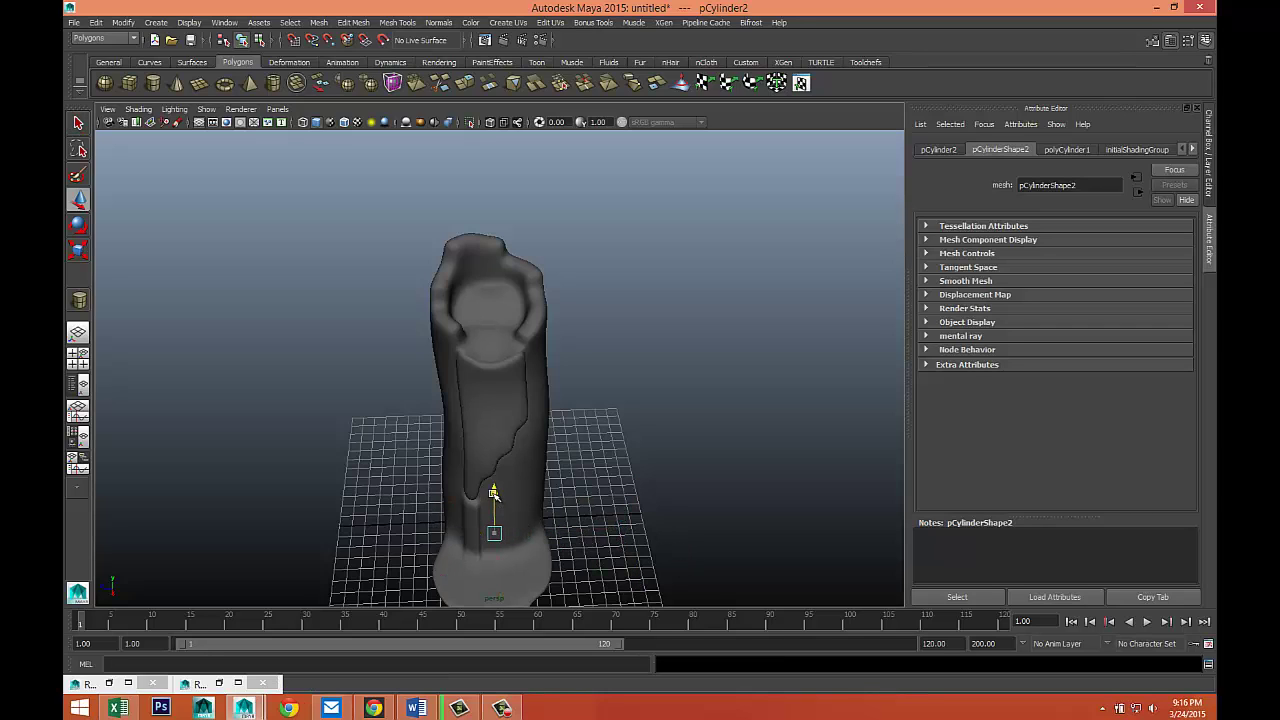
{"action": "left_click_drag", "start_coordinate": [492, 497], "coordinate": [481, 281]}
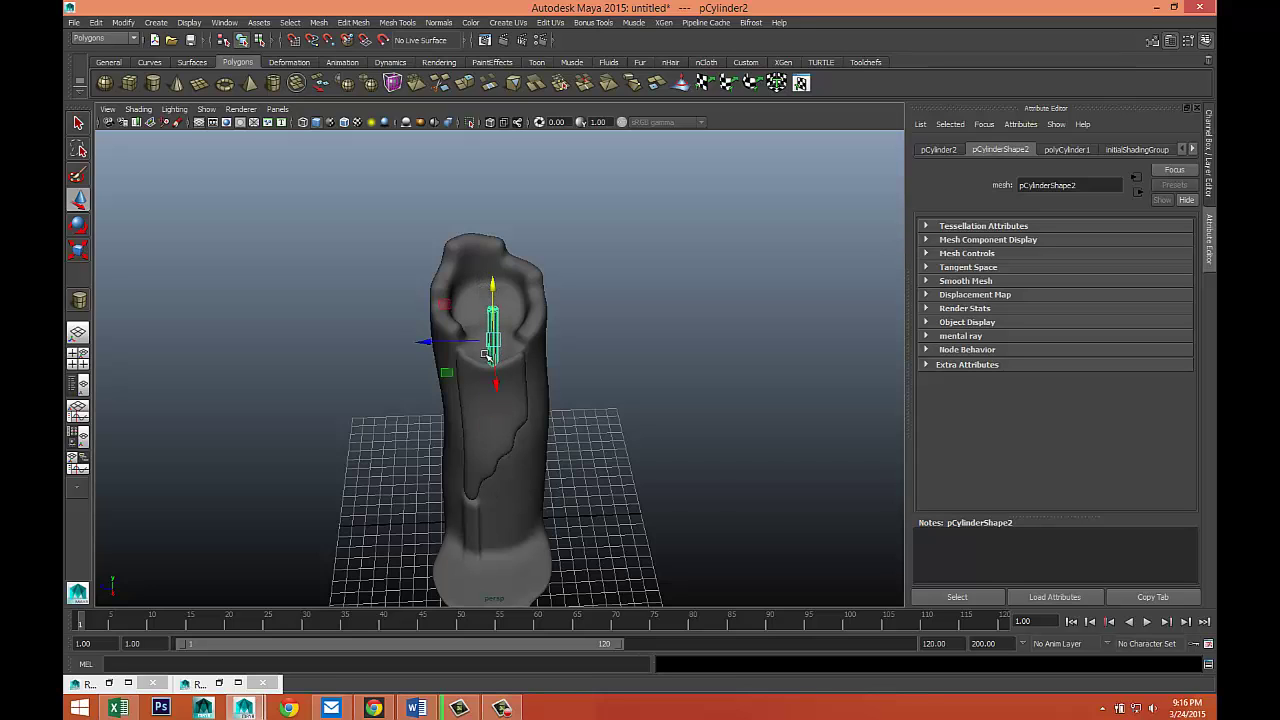
{"action": "left_click_drag", "start_coordinate": [422, 442], "coordinate": [564, 436], "text": "alt"}
{"action": "left_click_drag", "start_coordinate": [645, 341], "coordinate": [601, 333]}
{"action": "left_click_drag", "start_coordinate": [652, 400], "coordinate": [494, 366], "text": "alt"}
{"action": "scroll", "coordinate": [500, 380], "scroll_direction": "up", "scroll_amount": 5}
{"action": "scroll", "coordinate": [503, 378], "scroll_direction": "up", "scroll_amount": 6}
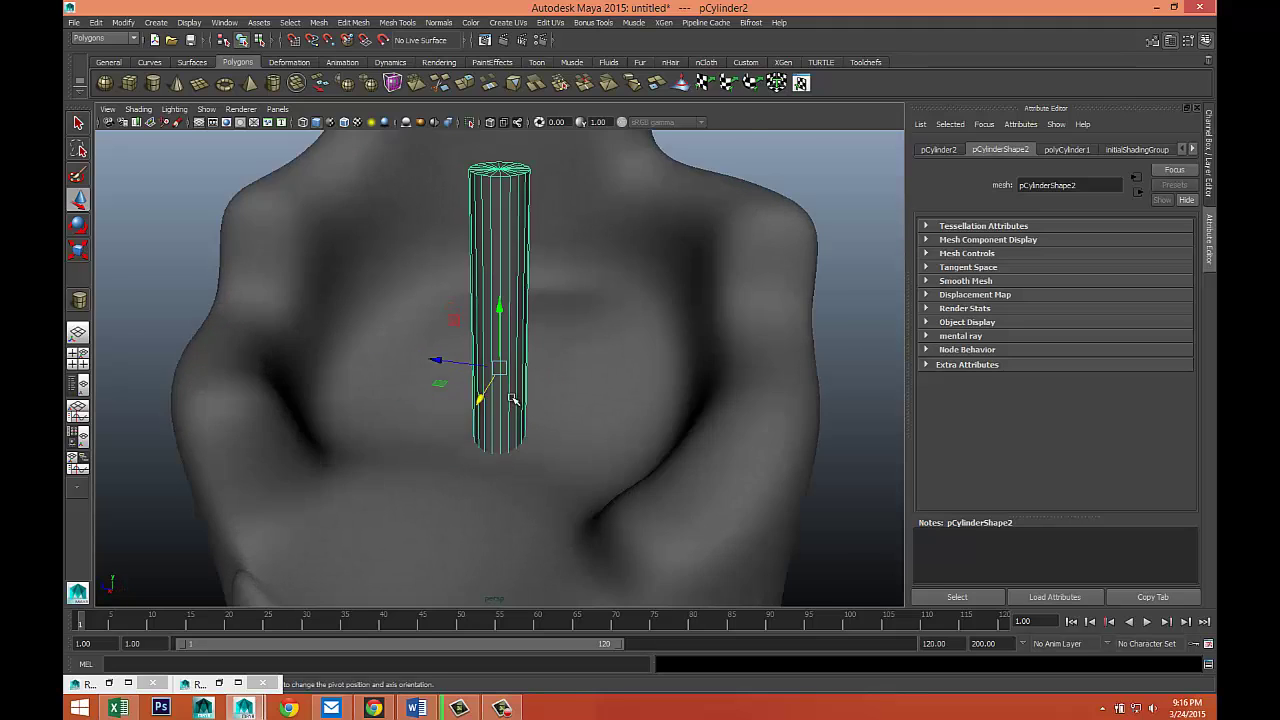
Scale the cylinder down uniformly to the size of a thin candle wick.
{"action": "key", "text": "r"}
{"action": "left_click_drag", "start_coordinate": [499, 371], "coordinate": [323, 380]}
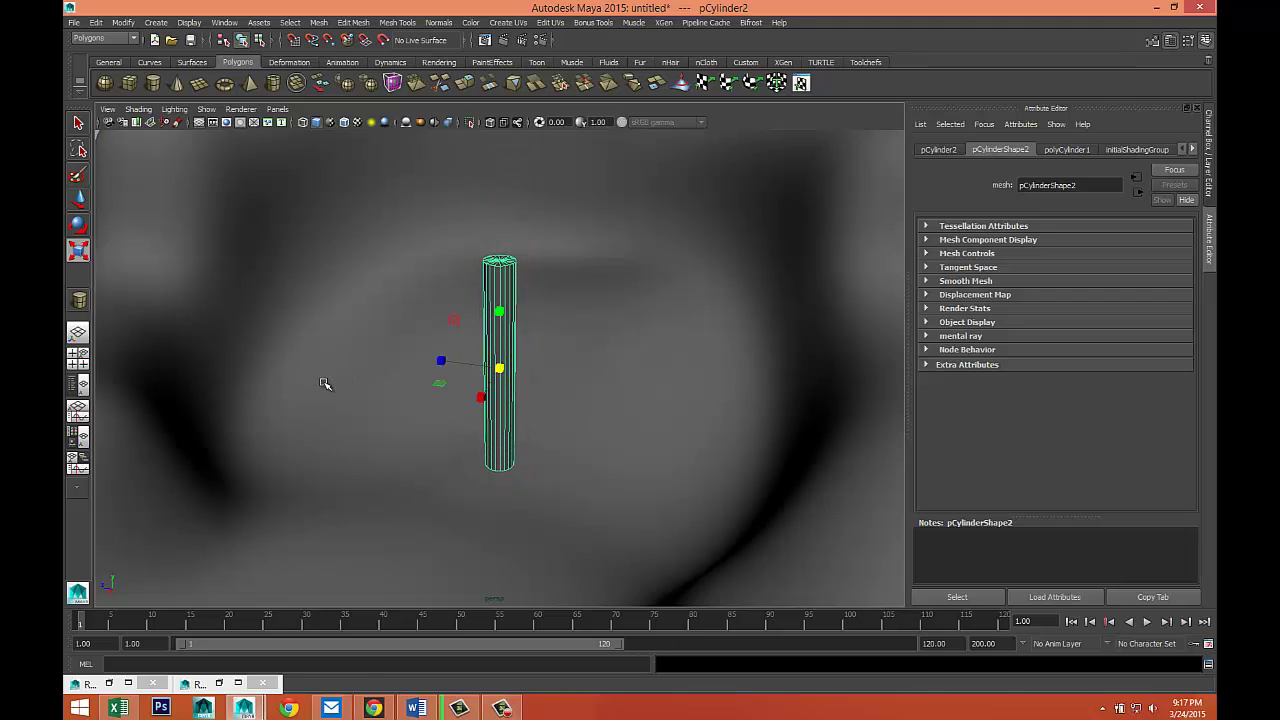
{"action": "scroll", "coordinate": [434, 451], "scroll_direction": "down", "scroll_amount": 10}
{"action": "scroll", "coordinate": [540, 506], "scroll_direction": "up", "scroll_amount": 4}
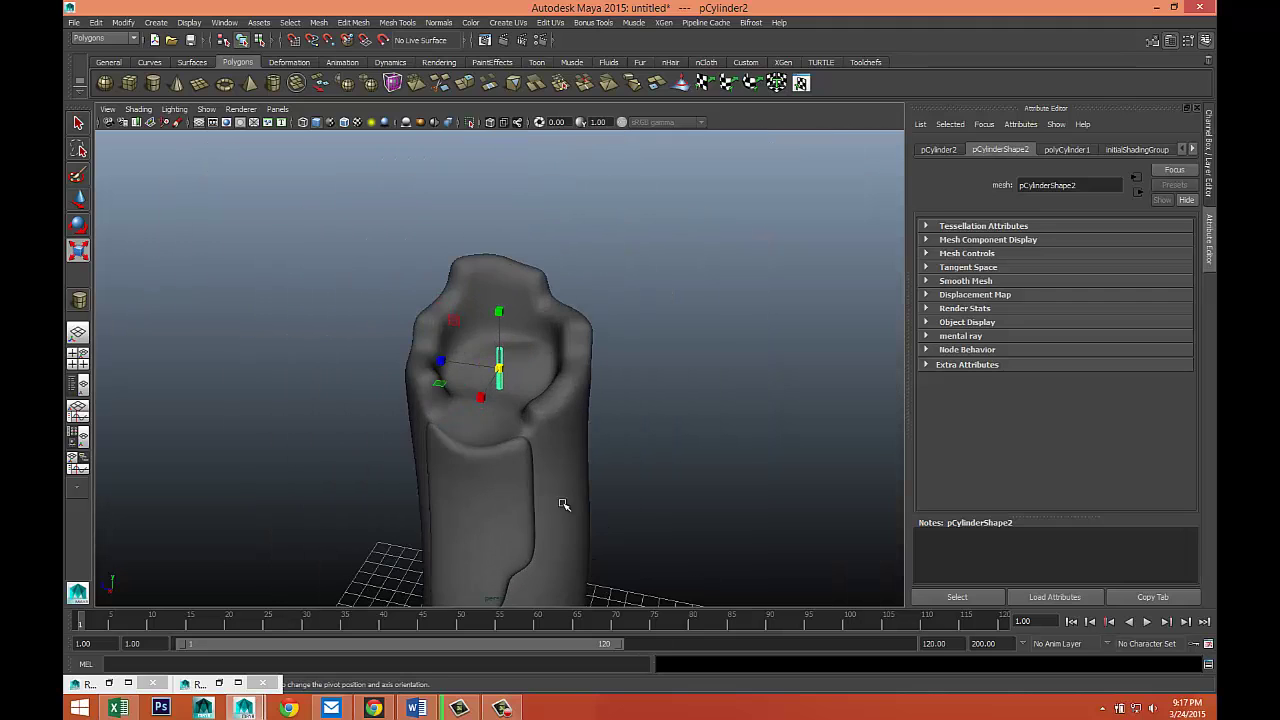
Insert several horizontal edge loops along the full height of the wick cylinder.
{"action": "left_click_drag", "start_coordinate": [655, 496], "coordinate": [542, 479], "text": "alt"}
{"action": "middle_click_drag", "start_coordinate": [566, 473], "coordinate": [574, 475], "text": "alt"}
{"action": "mouse_move", "coordinate": [574, 475]}
{"action": "left_mouse_down", "text": "alt"}
{"action": "mouse_move", "coordinate": [443, 460]}
{"action": "mouse_move", "coordinate": [589, 463]}
{"action": "mouse_move", "coordinate": [605, 516]}
{"action": "mouse_move", "coordinate": [597, 543]}
{"action": "mouse_move", "coordinate": [577, 466]}
{"action": "left_mouse_up", "text": "alt"}
{"action": "scroll", "coordinate": [587, 461], "scroll_direction": "up", "scroll_amount": 3}
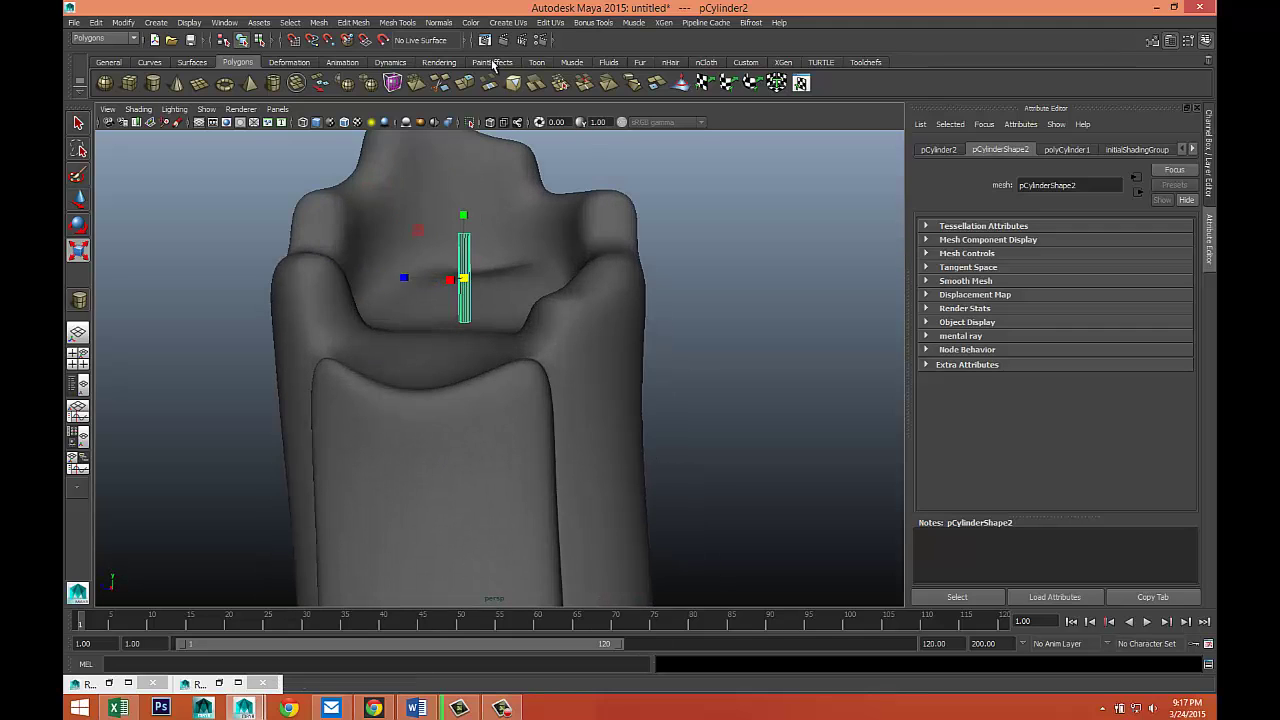
{"action": "left_click", "coordinate": [405, 23]}
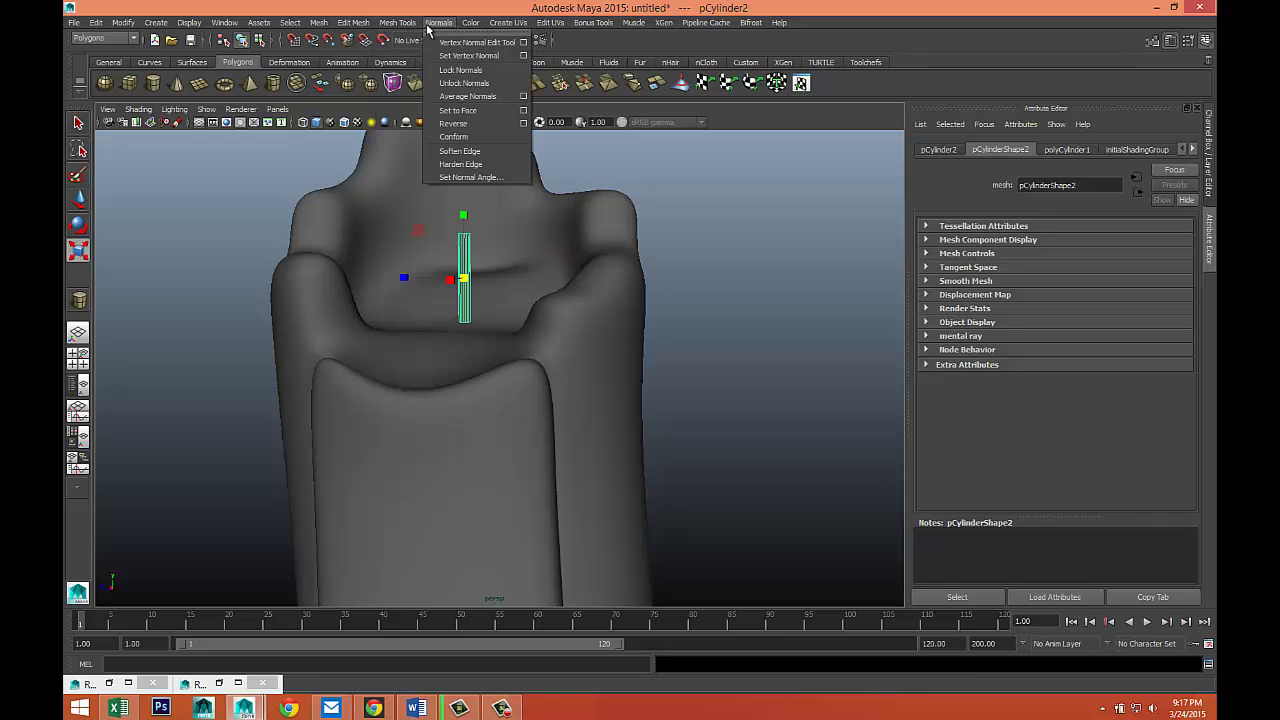
{"action": "left_click", "coordinate": [428, 178]}
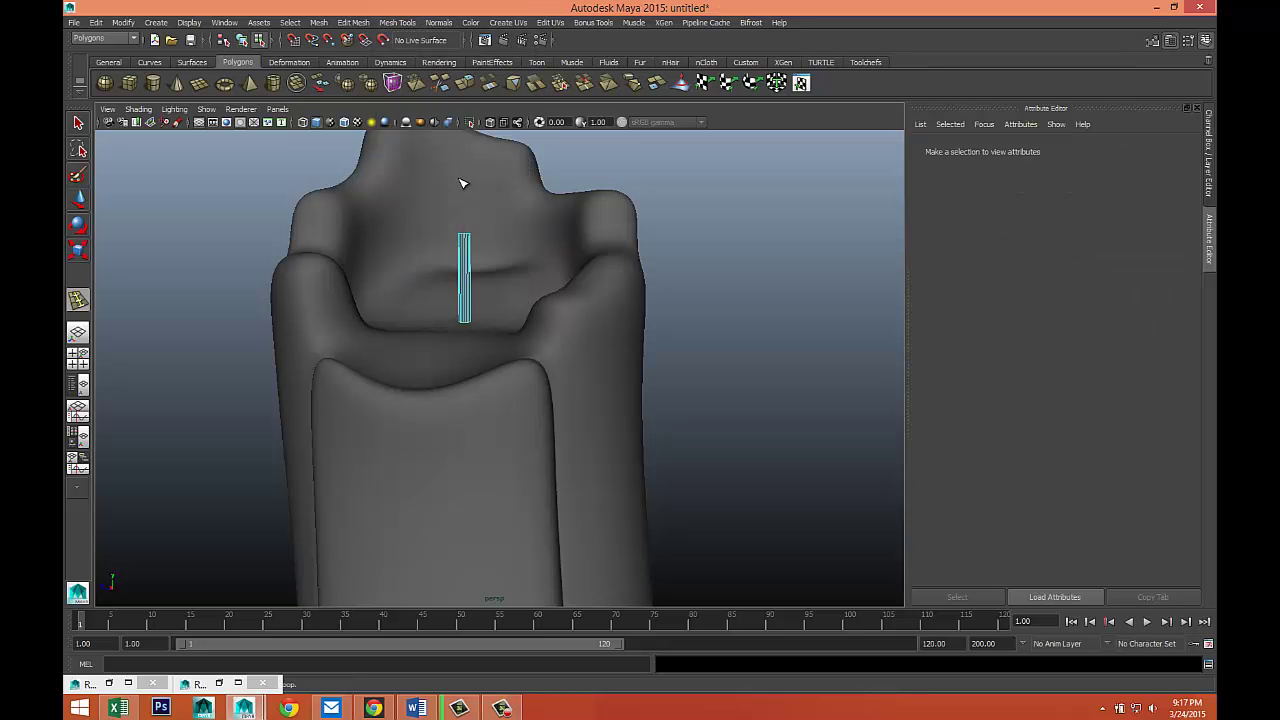
{"action": "scroll", "coordinate": [470, 315], "scroll_direction": "up", "scroll_amount": 2}
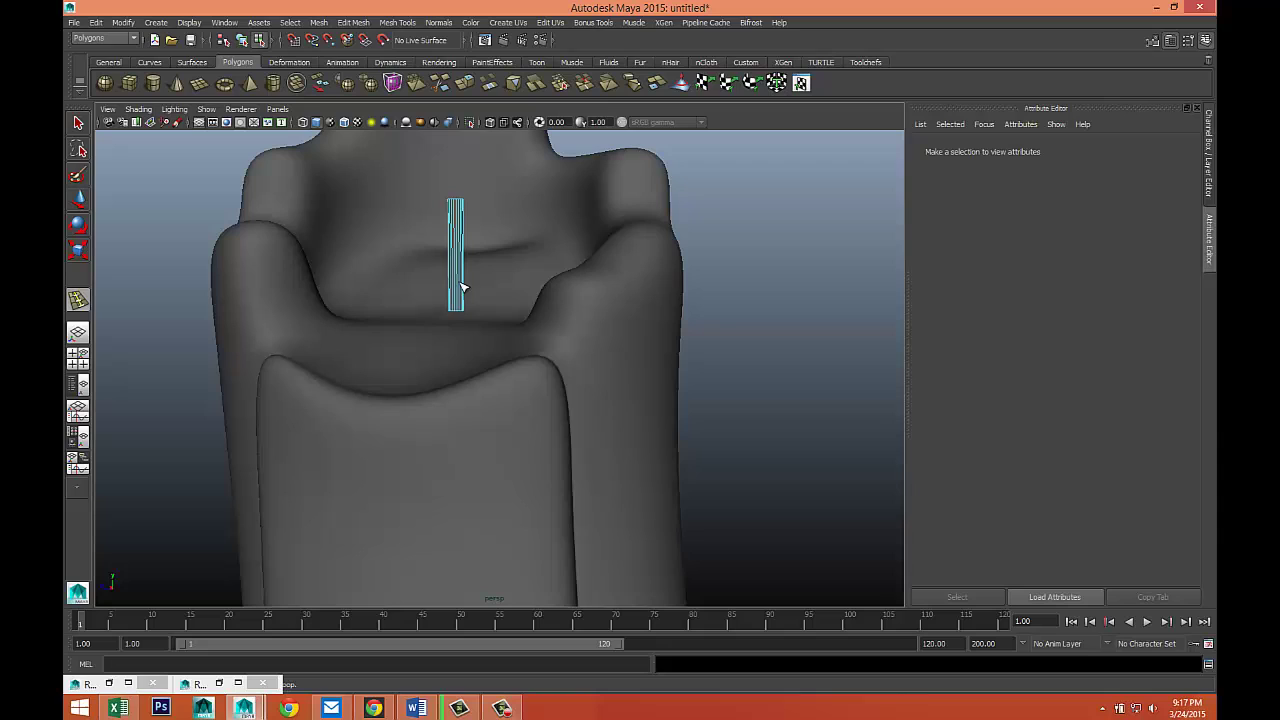
{"action": "left_click", "coordinate": [459, 215]}
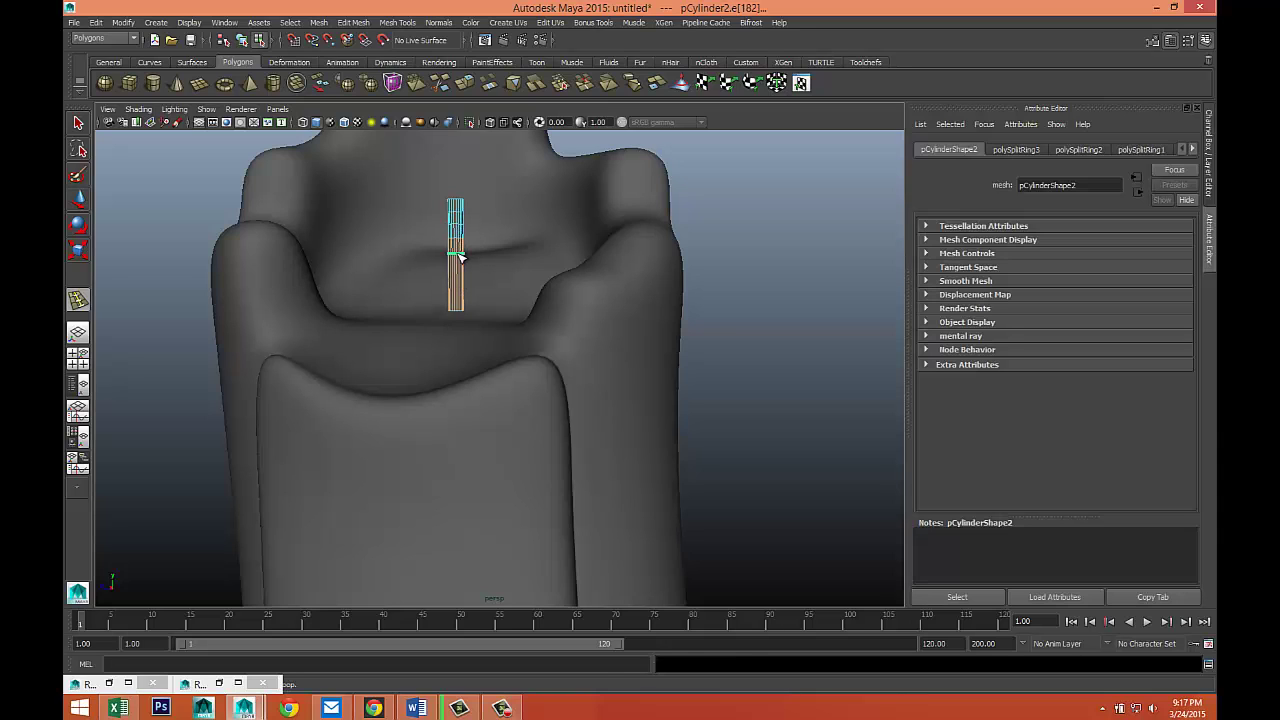
{"action": "left_click", "coordinate": [459, 272]}
{"action": "left_click", "coordinate": [459, 291]}
{"action": "left_click", "coordinate": [459, 306]}
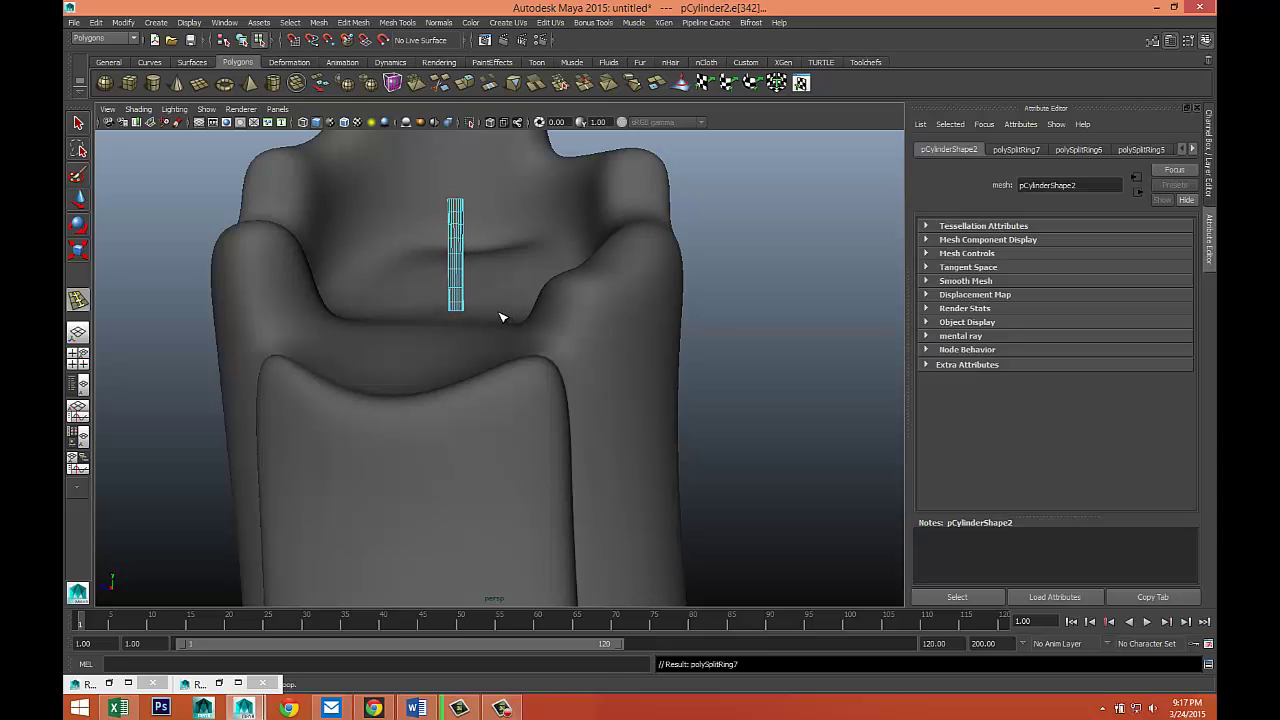
{"action": "key", "text": "q"}
Try to scale the wick's upper and middle faces with soft selection on, and undo the scaling.
{"action": "scroll", "coordinate": [487, 297], "scroll_direction": "up", "scroll_amount": 2}
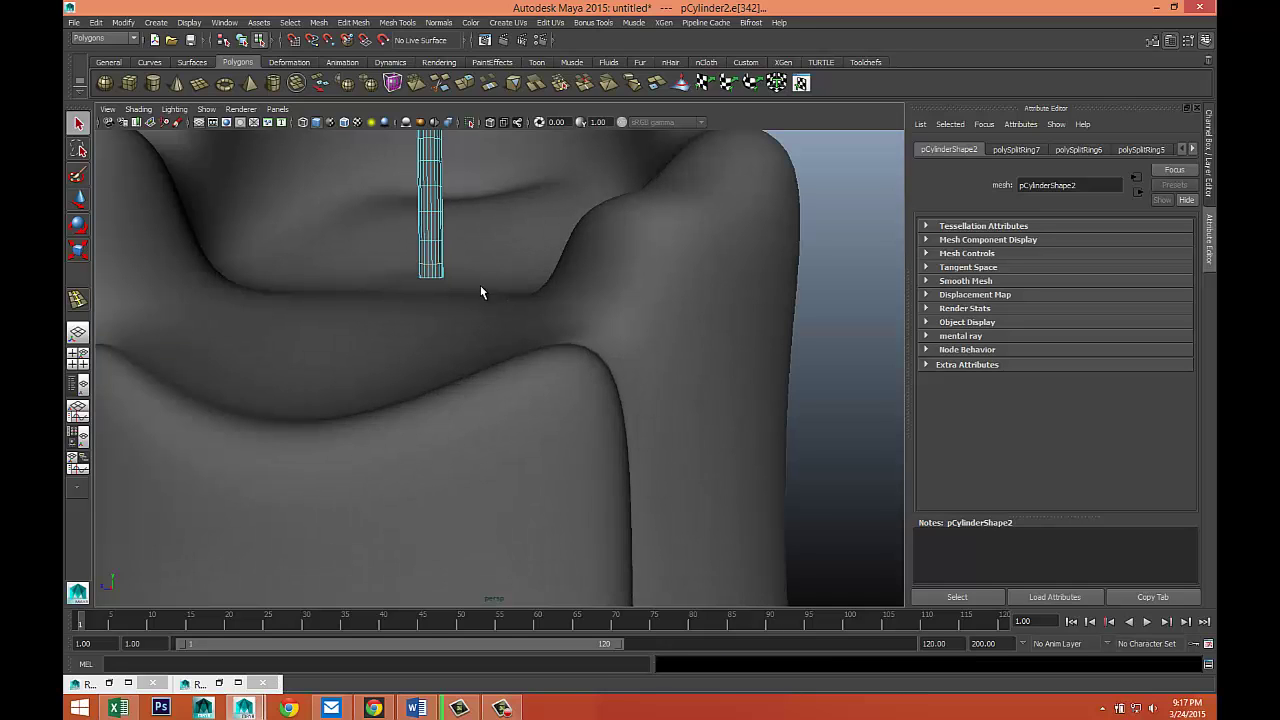
{"action": "middle_click_drag", "start_coordinate": [499, 244], "coordinate": [595, 320], "text": "alt"}
{"action": "left_click_drag", "start_coordinate": [595, 320], "coordinate": [571, 338], "text": "alt"}
{"action": "middle_click_drag", "start_coordinate": [570, 334], "coordinate": [574, 345], "text": "alt"}
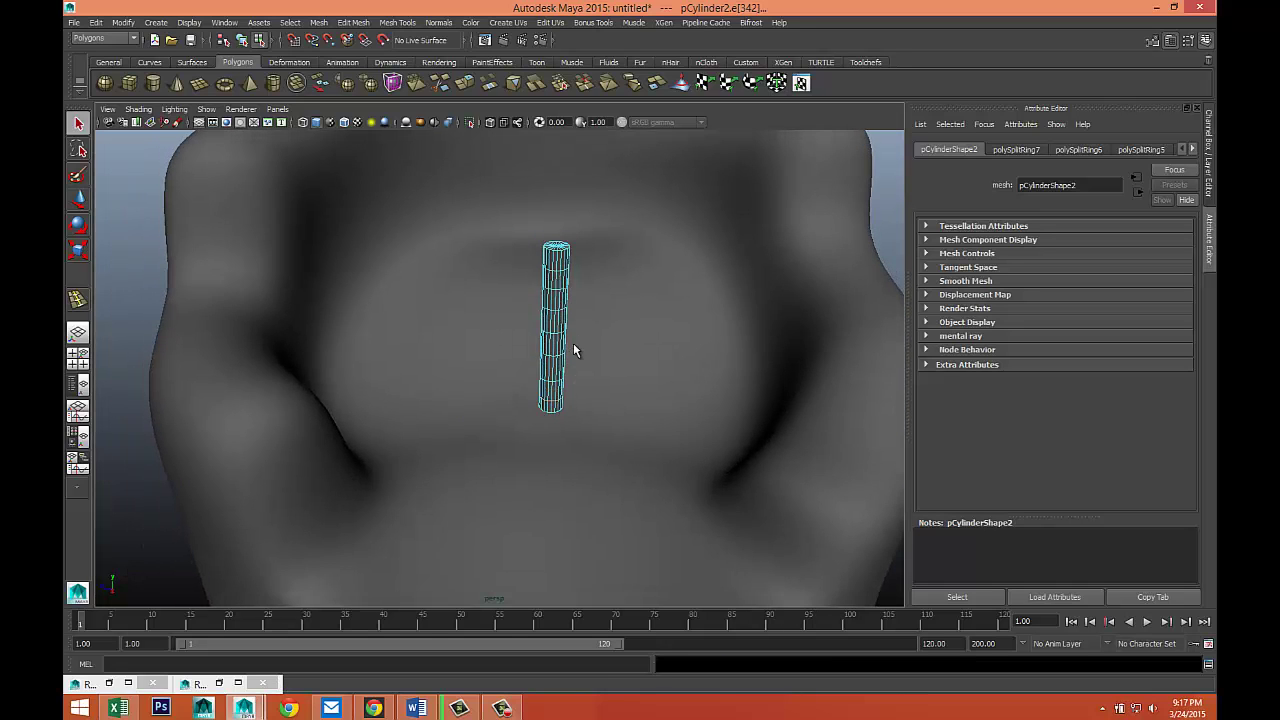
{"action": "right_click_drag", "start_coordinate": [555, 265], "coordinate": [495, 266]}
{"action": "left_click_drag", "start_coordinate": [555, 295], "coordinate": [586, 320], "text": "alt"}
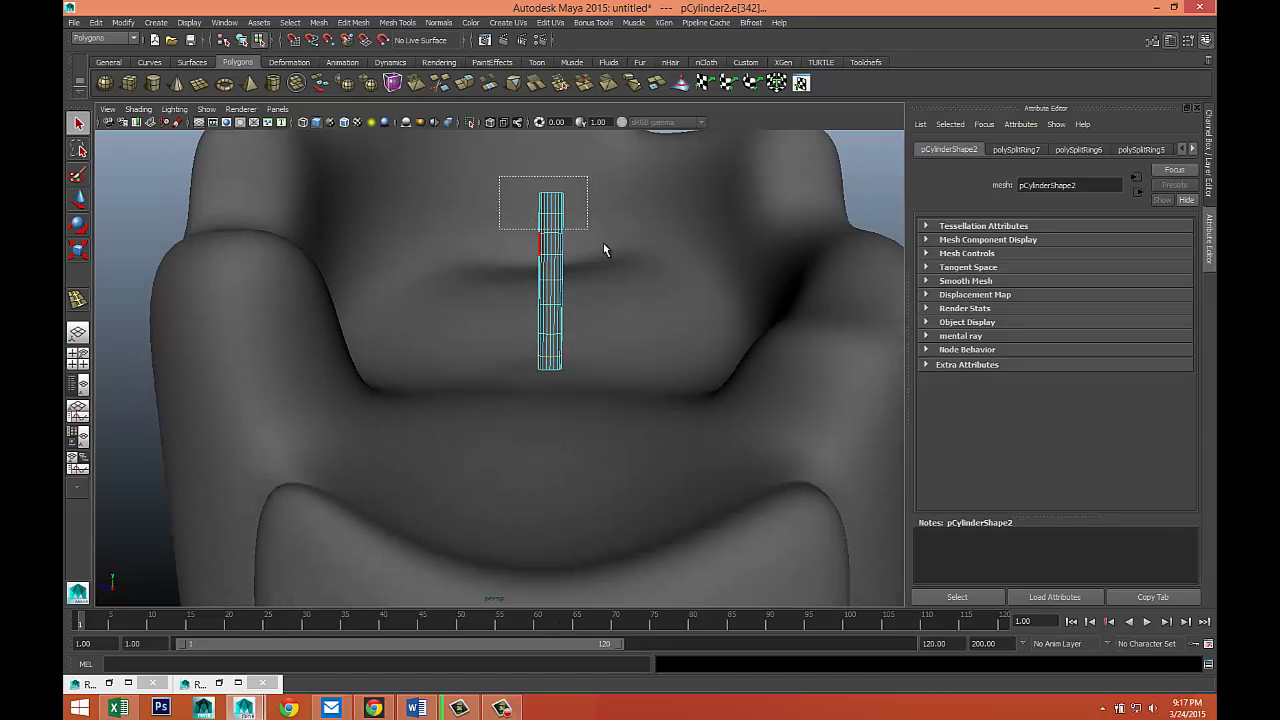
{"action": "left_click_drag", "start_coordinate": [603, 249], "coordinate": [621, 306]}
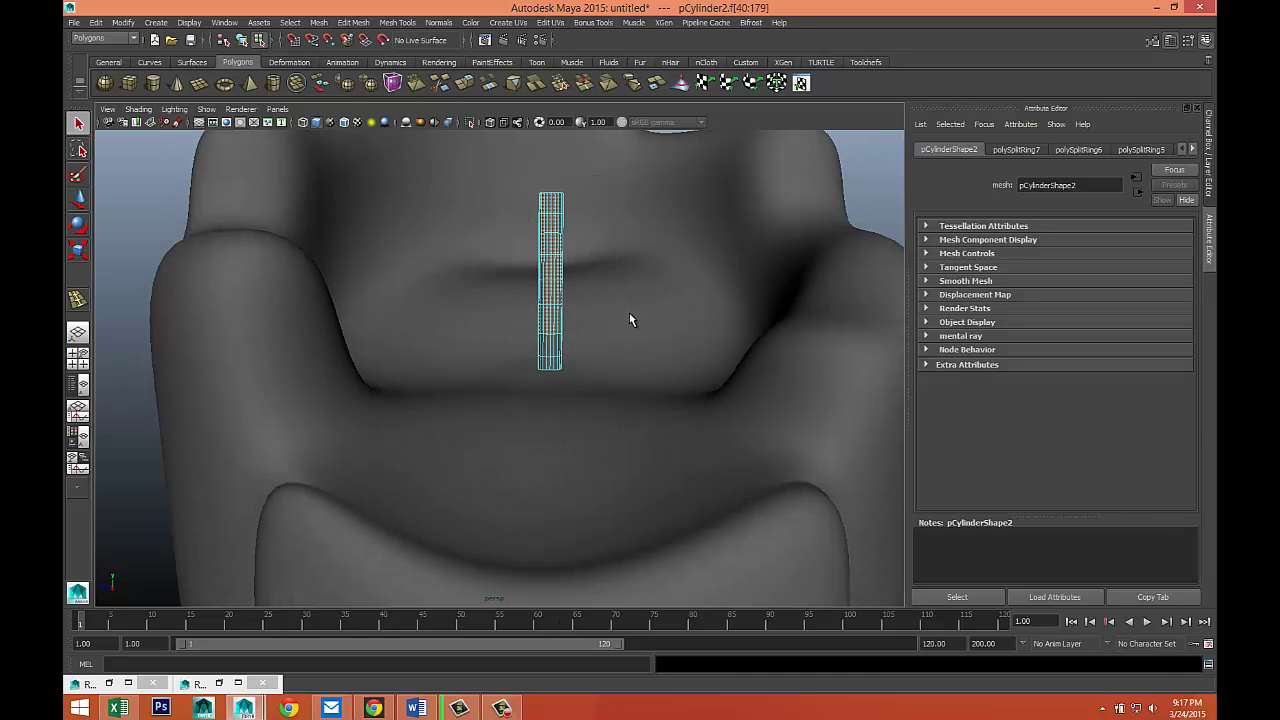
{"action": "key", "text": "b"}
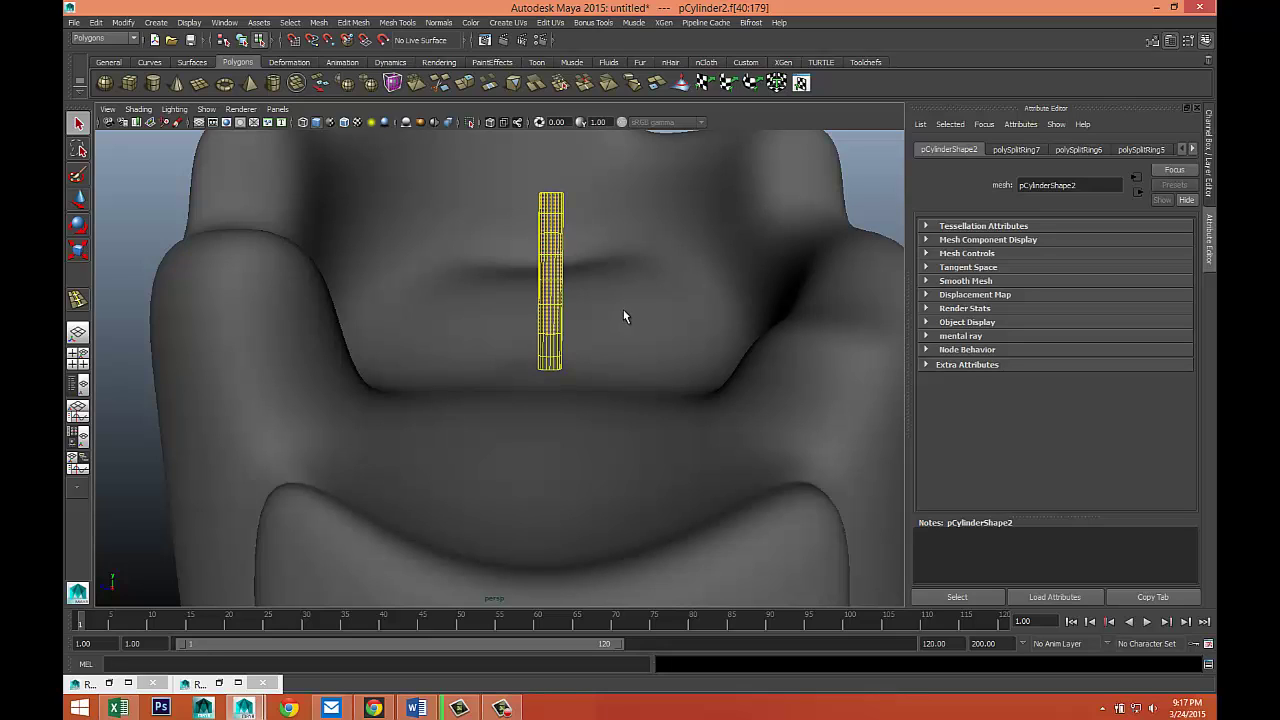
{"action": "key", "text": "r"}
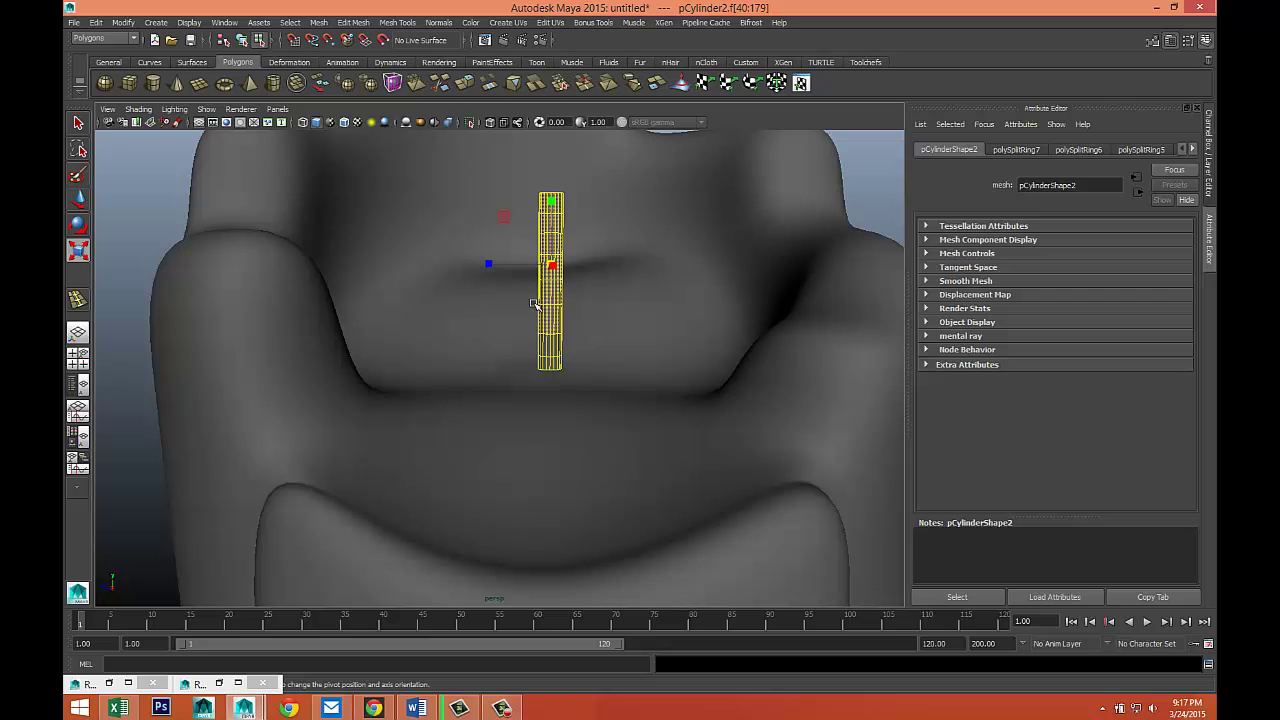
{"action": "left_click_drag", "start_coordinate": [512, 311], "coordinate": [583, 274], "text": "alt"}
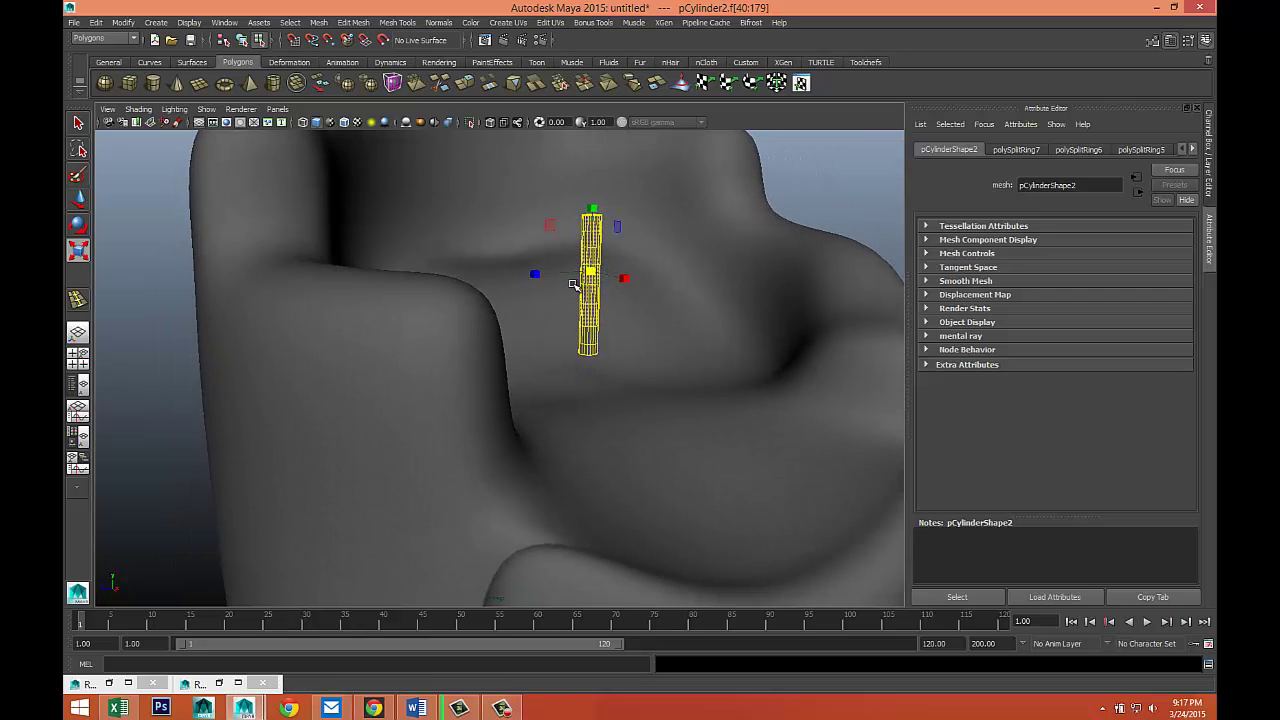
{"action": "key", "text": "ctrl+z"}
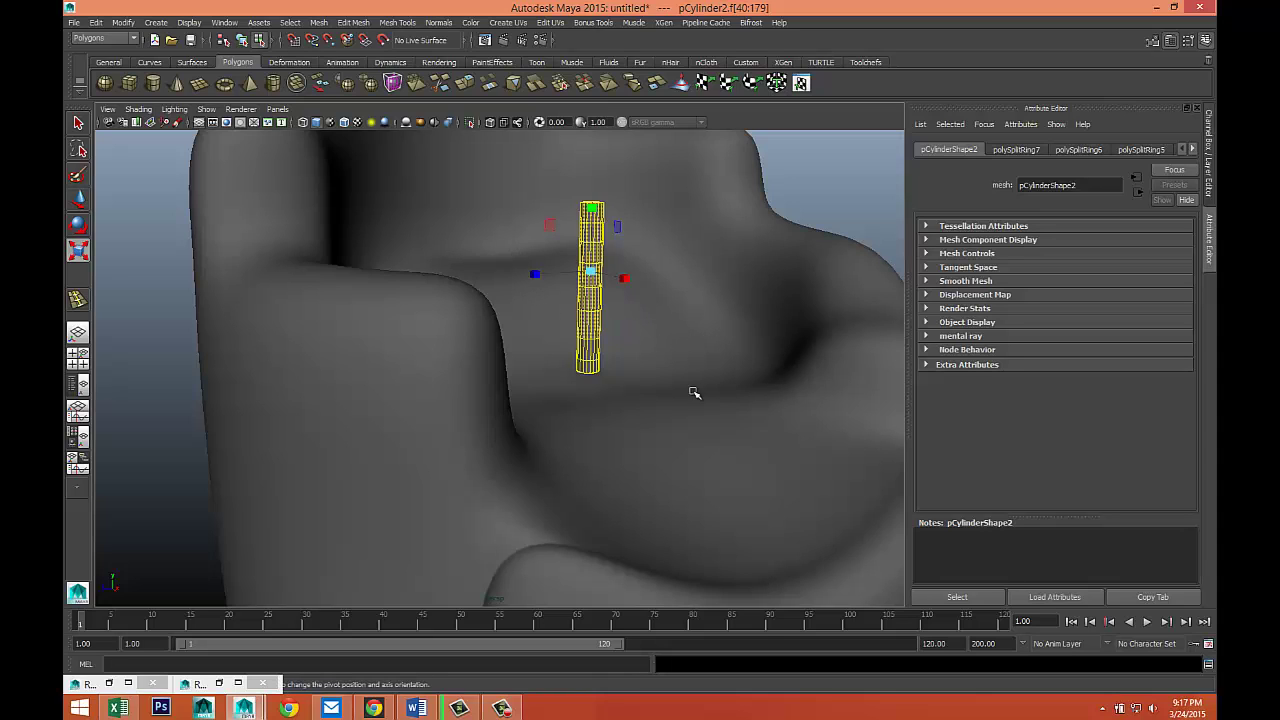
{"action": "scroll", "coordinate": [650, 386], "scroll_direction": "down", "scroll_amount": 5}
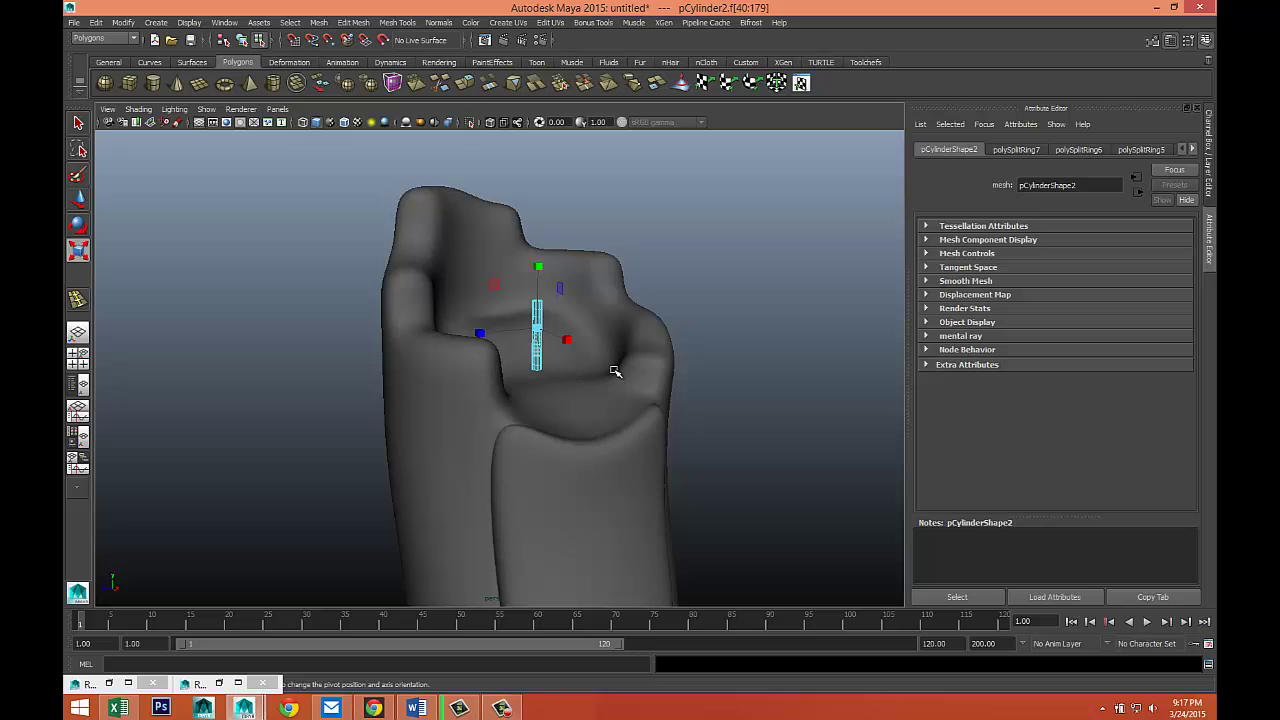
{"action": "scroll", "coordinate": [615, 371], "scroll_direction": "up", "scroll_amount": 8}
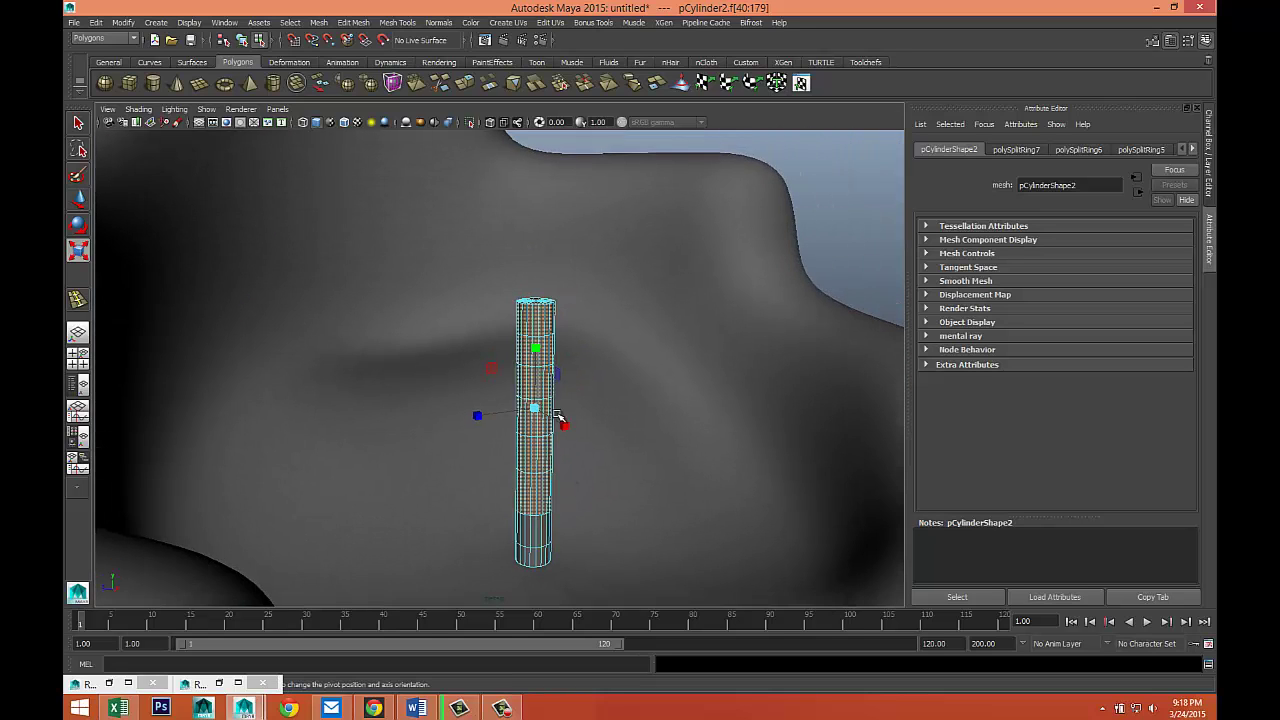
Scale separate groups of faces at the wick's top, middle and base to give it an uneven, tapering thickness.
{"action": "left_click_drag", "start_coordinate": [483, 284], "coordinate": [534, 366]}
{"action": "left_click_drag", "start_coordinate": [503, 429], "coordinate": [527, 468]}
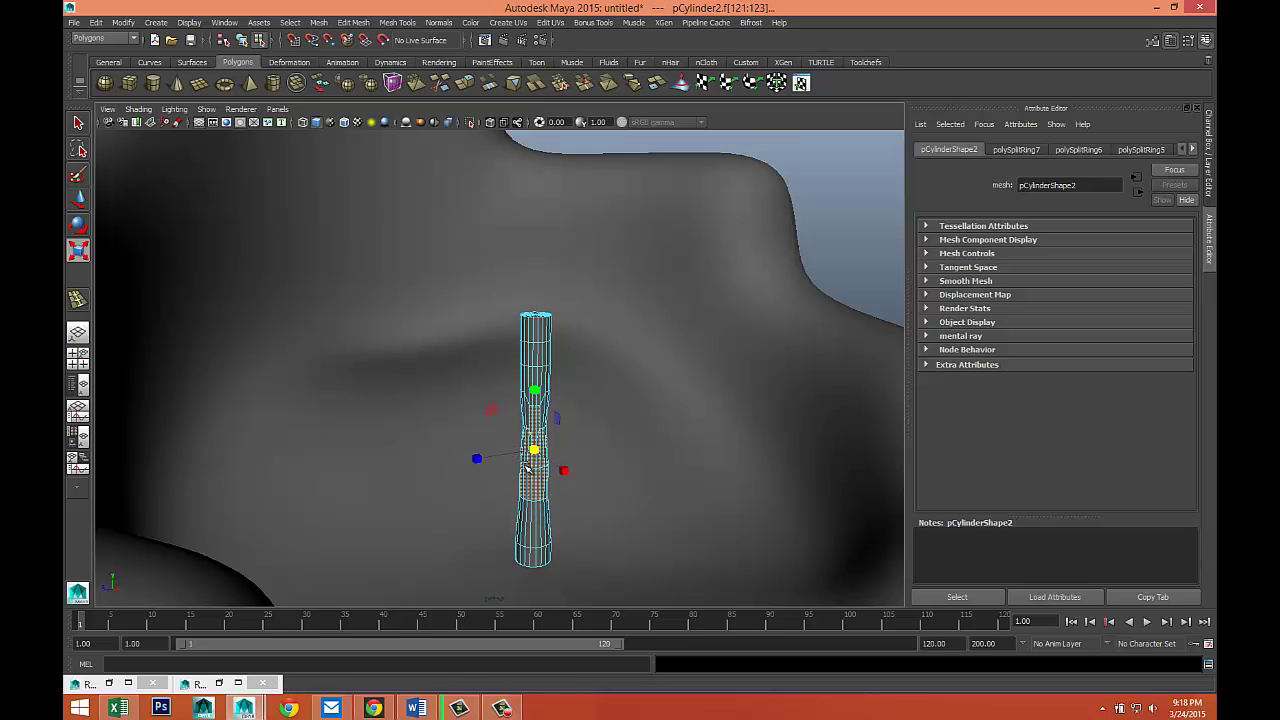
{"action": "left_click_drag", "start_coordinate": [510, 528], "coordinate": [571, 585]}
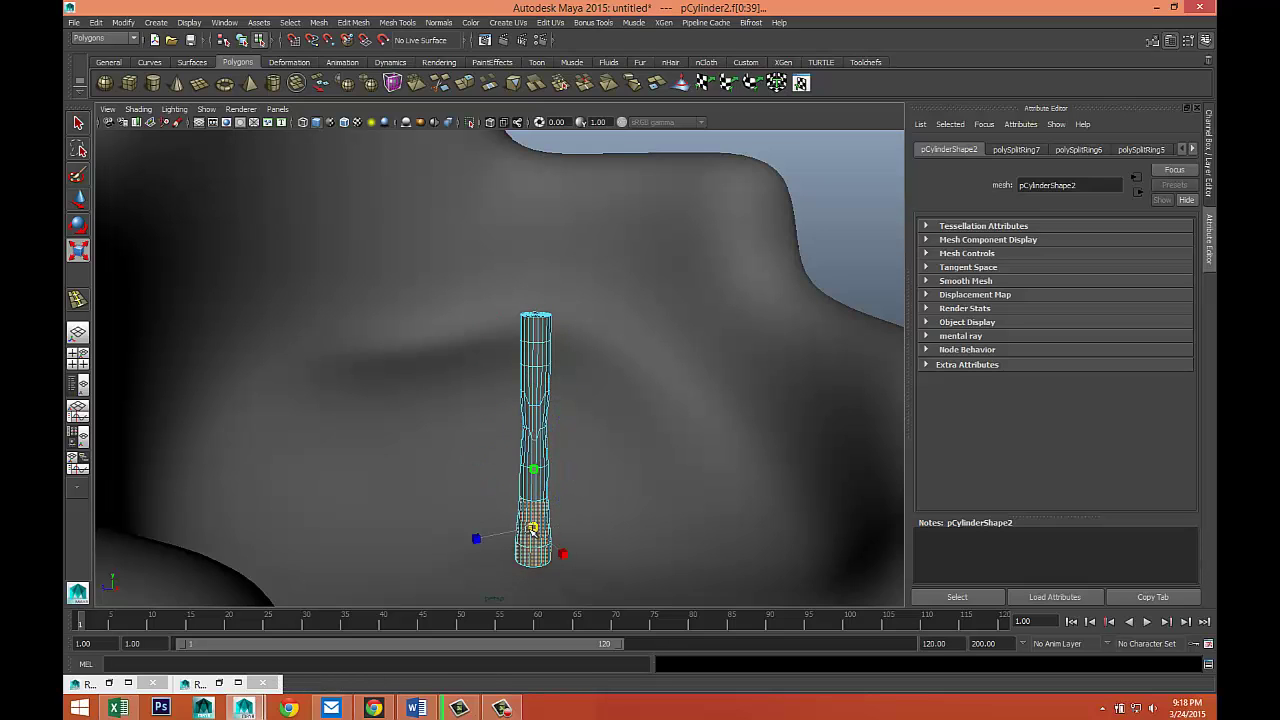
{"action": "left_click_drag", "start_coordinate": [528, 528], "coordinate": [526, 529]}
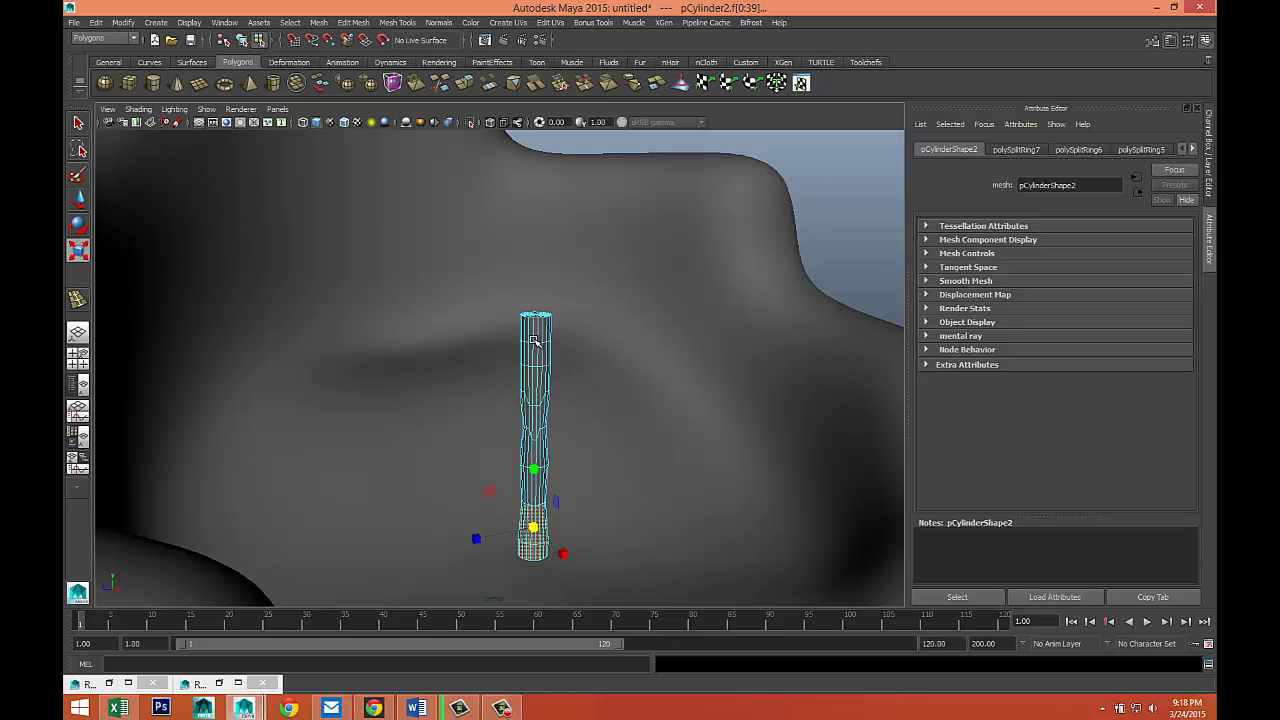
{"action": "left_click_drag", "start_coordinate": [507, 309], "coordinate": [517, 355]}
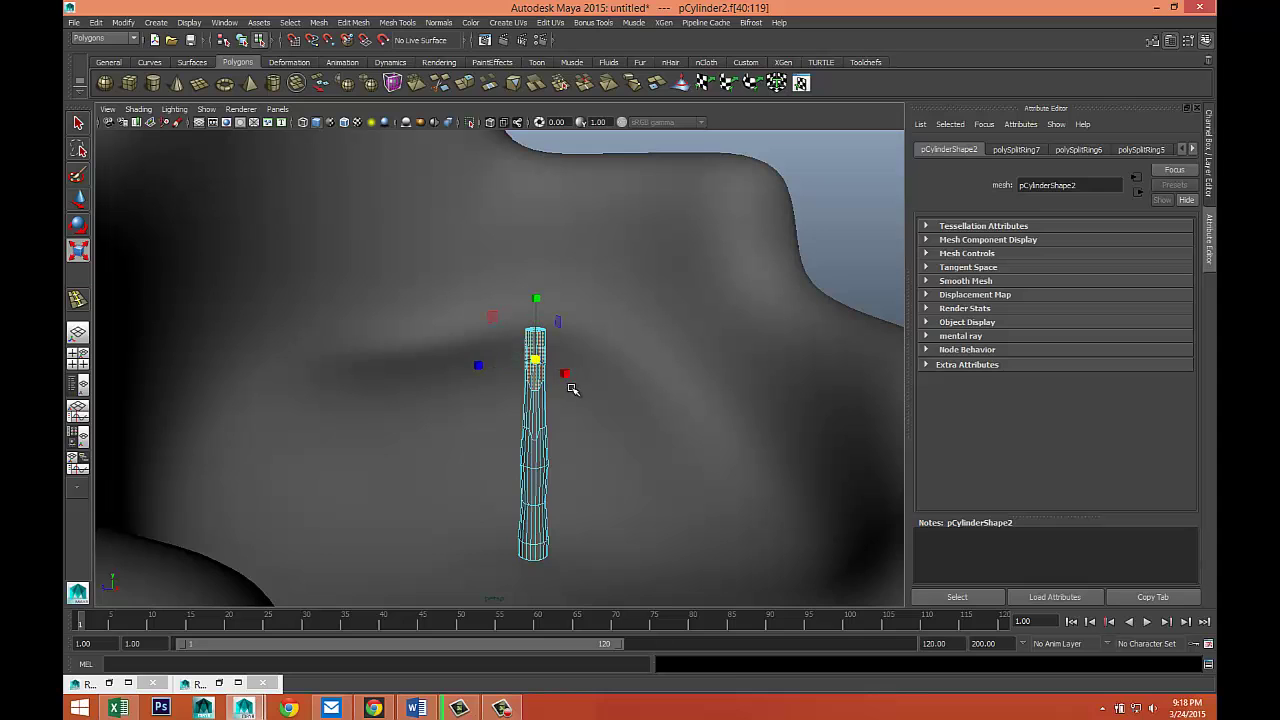
Rotate the faces at the wick's tip and move them sideways to bend the wick.
{"action": "scroll", "coordinate": [577, 388], "scroll_direction": "up", "scroll_amount": 4}
{"action": "mouse_move", "coordinate": [598, 399]}
{"action": "left_mouse_down", "text": "alt"}
{"action": "mouse_move", "coordinate": [512, 398]}
{"action": "mouse_move", "coordinate": [500, 380]}
{"action": "mouse_move", "coordinate": [613, 387]}
{"action": "left_mouse_up", "text": "alt"}
{"action": "key", "text": "e"}
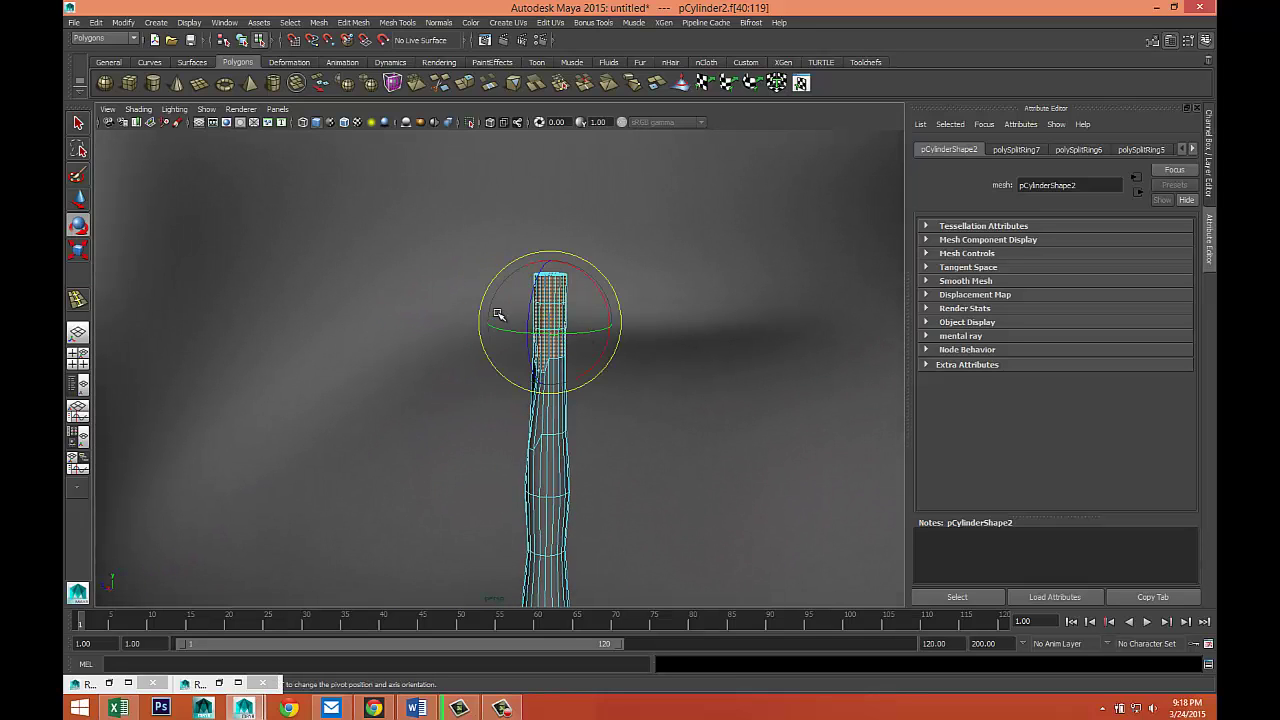
{"action": "left_click_drag", "start_coordinate": [530, 308], "coordinate": [510, 350]}
{"action": "key", "text": "w"}
{"action": "mouse_move", "coordinate": [466, 391]}
{"action": "left_mouse_down", "text": "alt"}
{"action": "mouse_move", "coordinate": [529, 380]}
{"action": "mouse_move", "coordinate": [561, 397]}
{"action": "mouse_move", "coordinate": [457, 366]}
{"action": "mouse_move", "coordinate": [490, 393]}
{"action": "left_mouse_up", "text": "alt"}
{"action": "scroll", "coordinate": [492, 393], "scroll_direction": "up", "scroll_amount": 3}
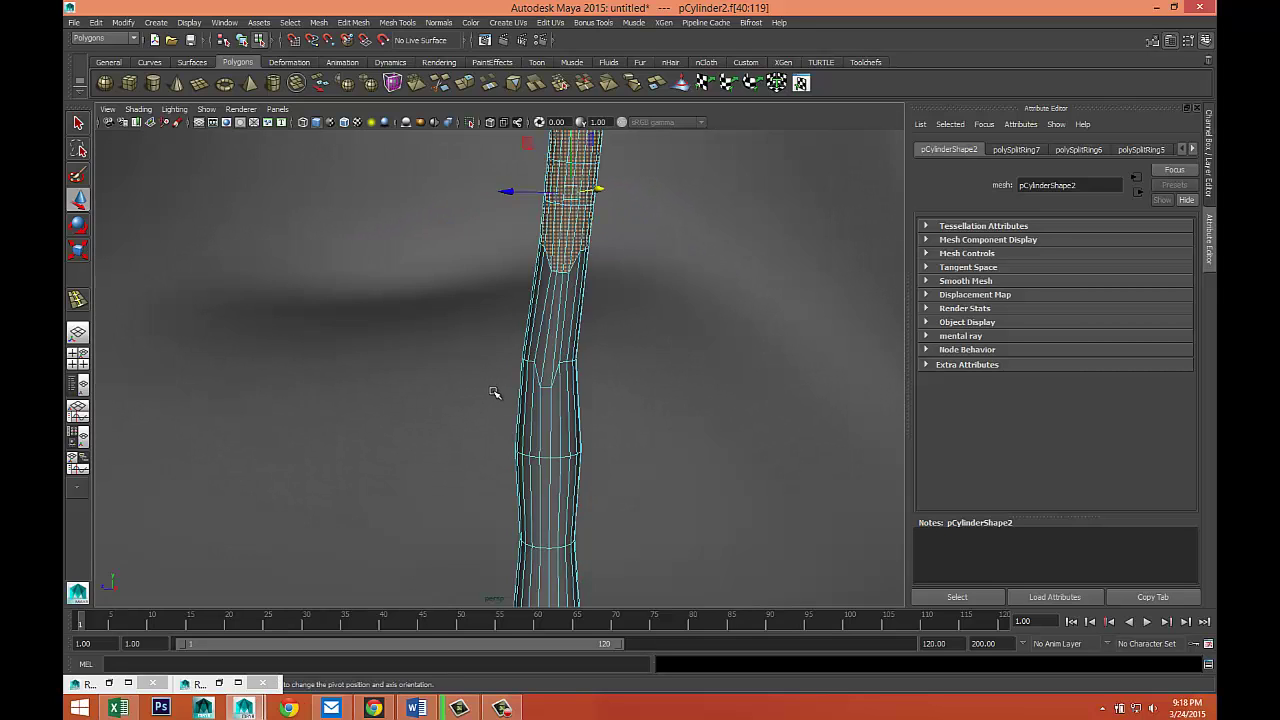
Switch the wick back to object mode, show its smooth mesh preview and deselect it.
{"action": "scroll", "coordinate": [500, 400], "scroll_direction": "down", "scroll_amount": 9}
{"action": "left_click_drag", "start_coordinate": [604, 447], "coordinate": [469, 457], "text": "alt"}
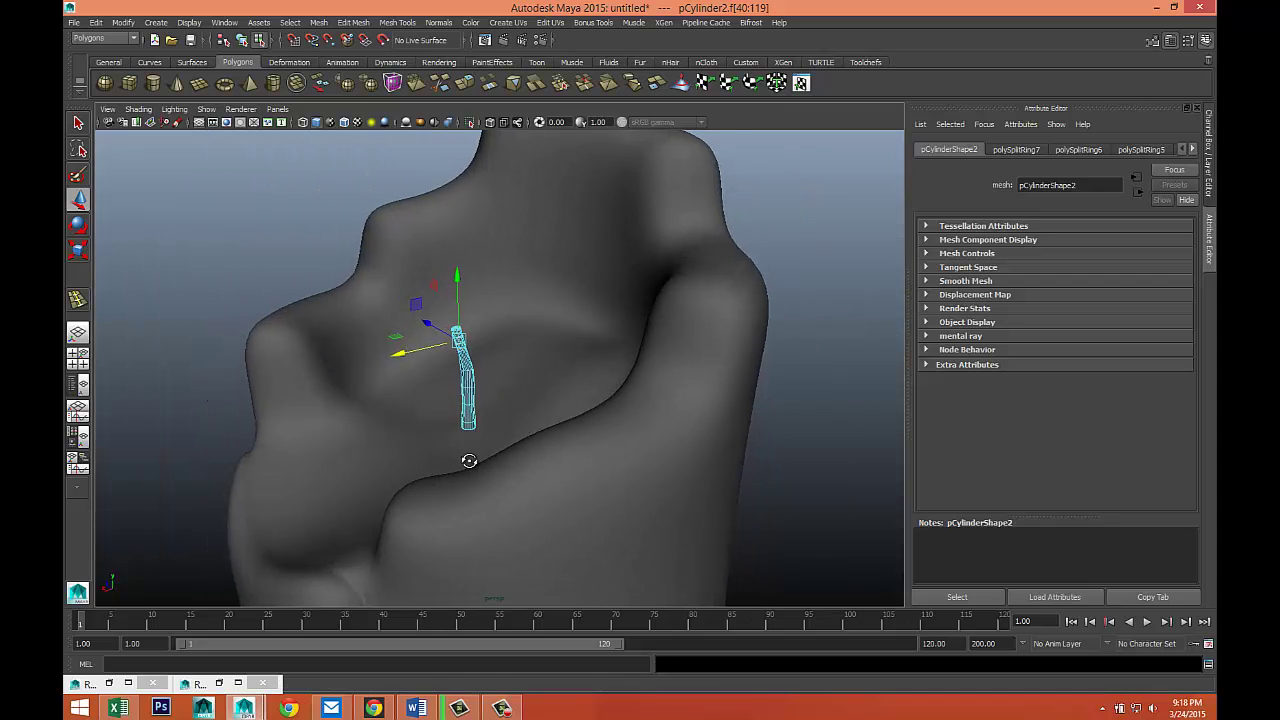
{"action": "left_click", "coordinate": [318, 303]}
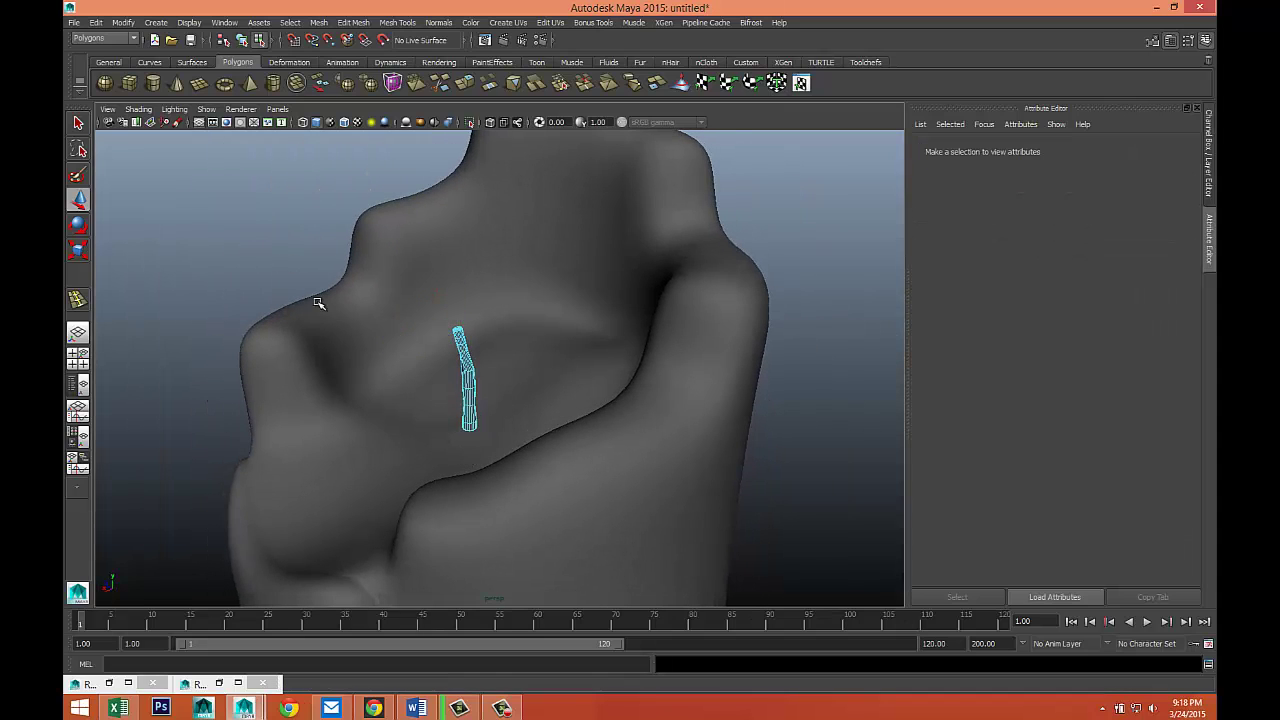
{"action": "right_click_drag", "start_coordinate": [476, 379], "coordinate": [534, 364]}
{"action": "left_click", "coordinate": [467, 381]}
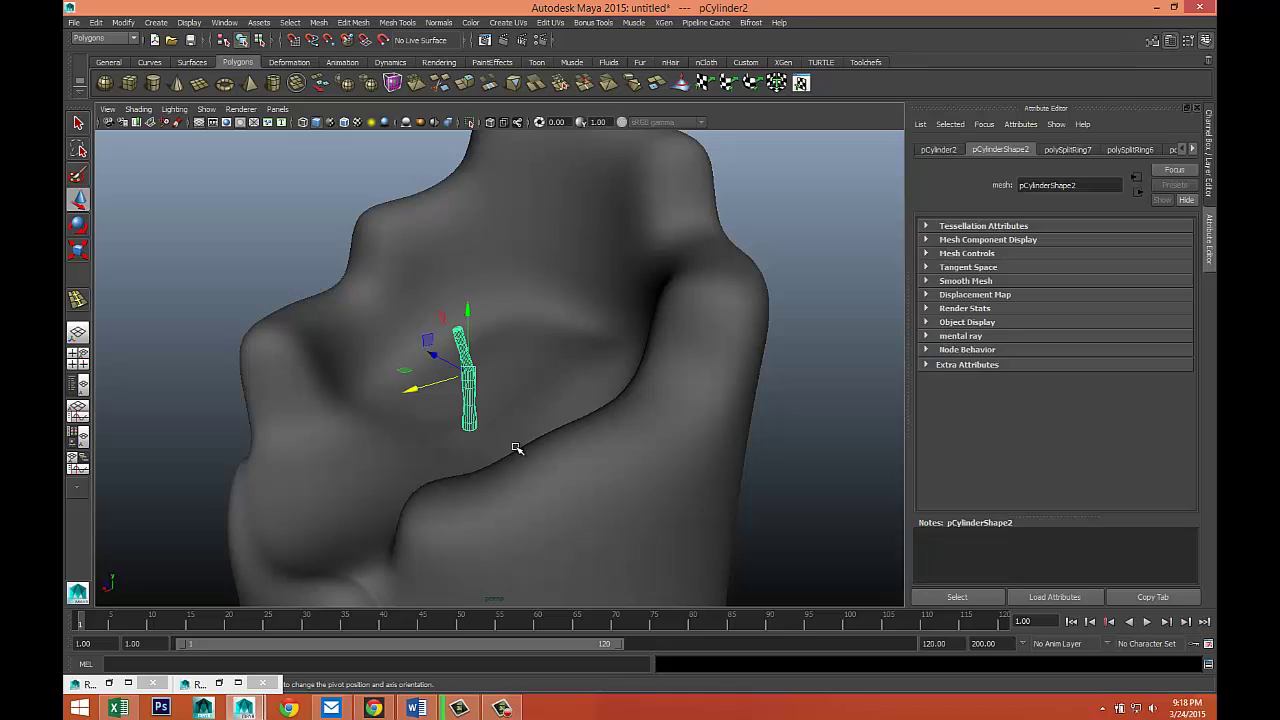
{"action": "left_click", "coordinate": [758, 468]}
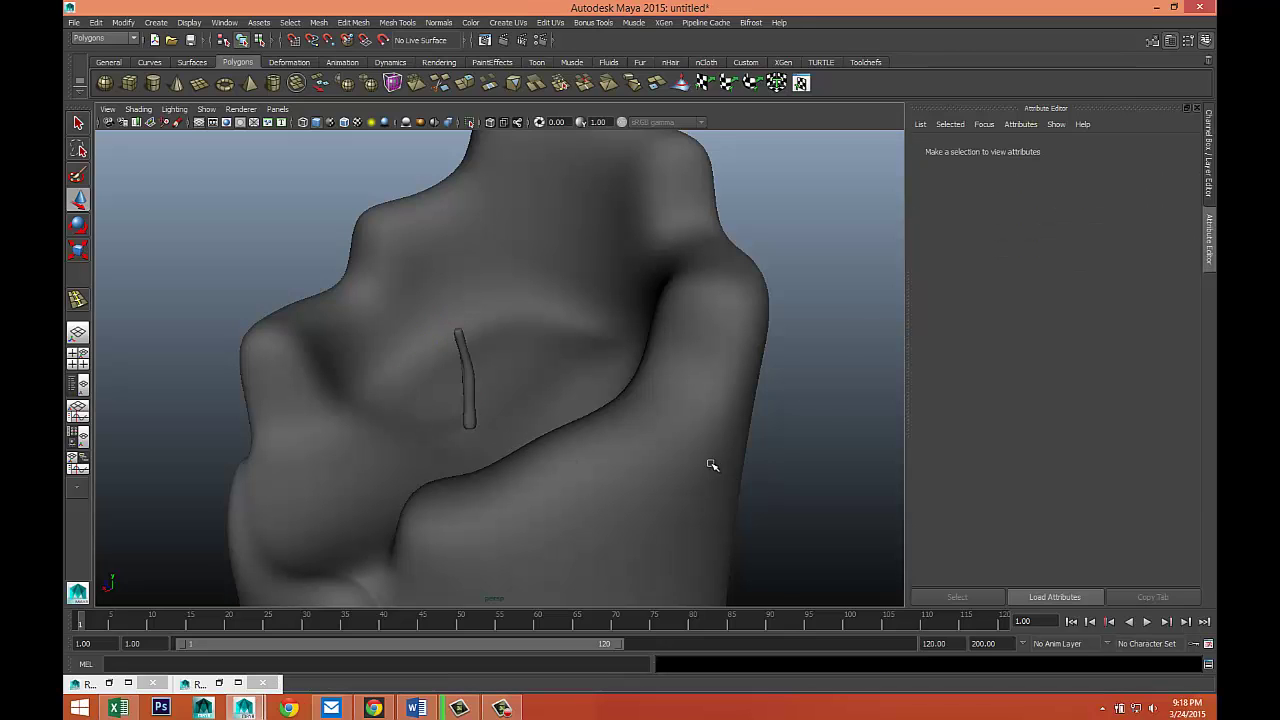
Turn off the wick's smooth preview and insert an edge loop close to its bottom end.
{"action": "scroll", "coordinate": [705, 461], "scroll_direction": "up", "scroll_amount": 2}
{"action": "scroll", "coordinate": [705, 461], "scroll_direction": "up", "scroll_amount": 2}
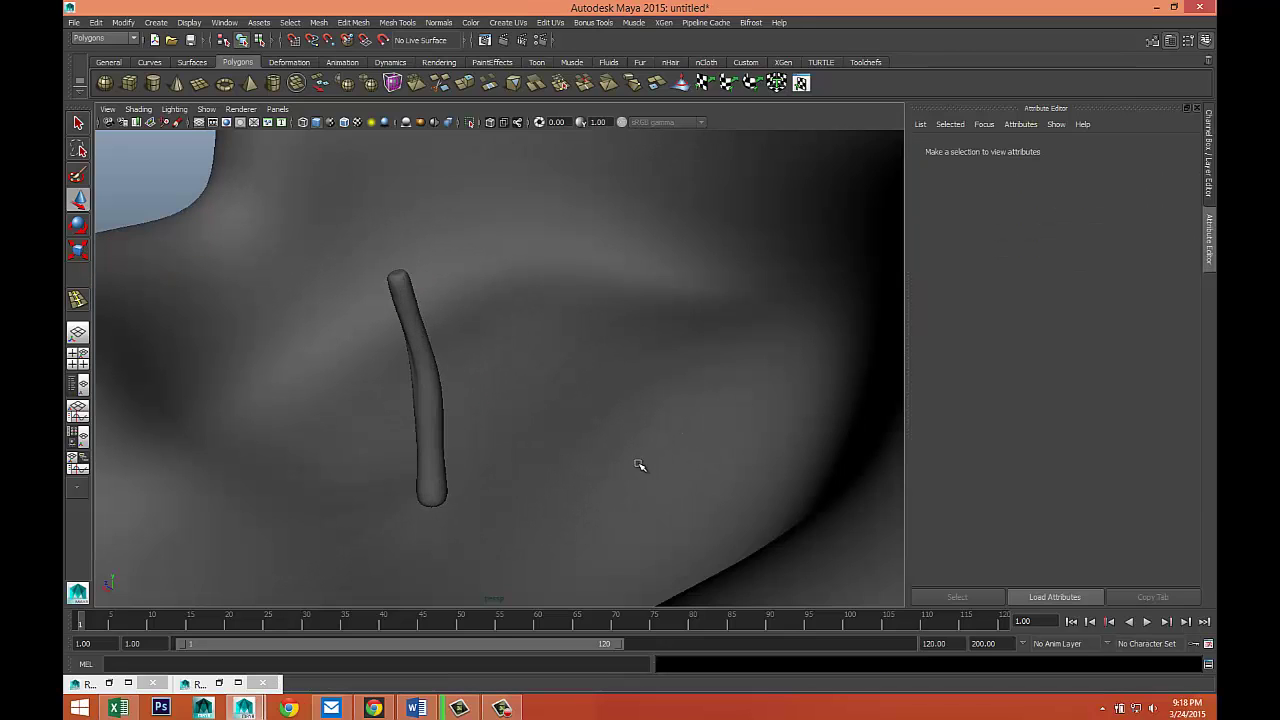
{"action": "mouse_move", "coordinate": [640, 465]}
{"action": "left_mouse_down", "text": "alt"}
{"action": "mouse_move", "coordinate": [643, 371]}
{"action": "mouse_move", "coordinate": [600, 394]}
{"action": "mouse_move", "coordinate": [651, 394]}
{"action": "mouse_move", "coordinate": [464, 400]}
{"action": "mouse_move", "coordinate": [549, 462]}
{"action": "left_mouse_up", "text": "alt"}
{"action": "left_click", "coordinate": [464, 400]}
{"action": "scroll", "coordinate": [489, 437], "scroll_direction": "up", "scroll_amount": 2}
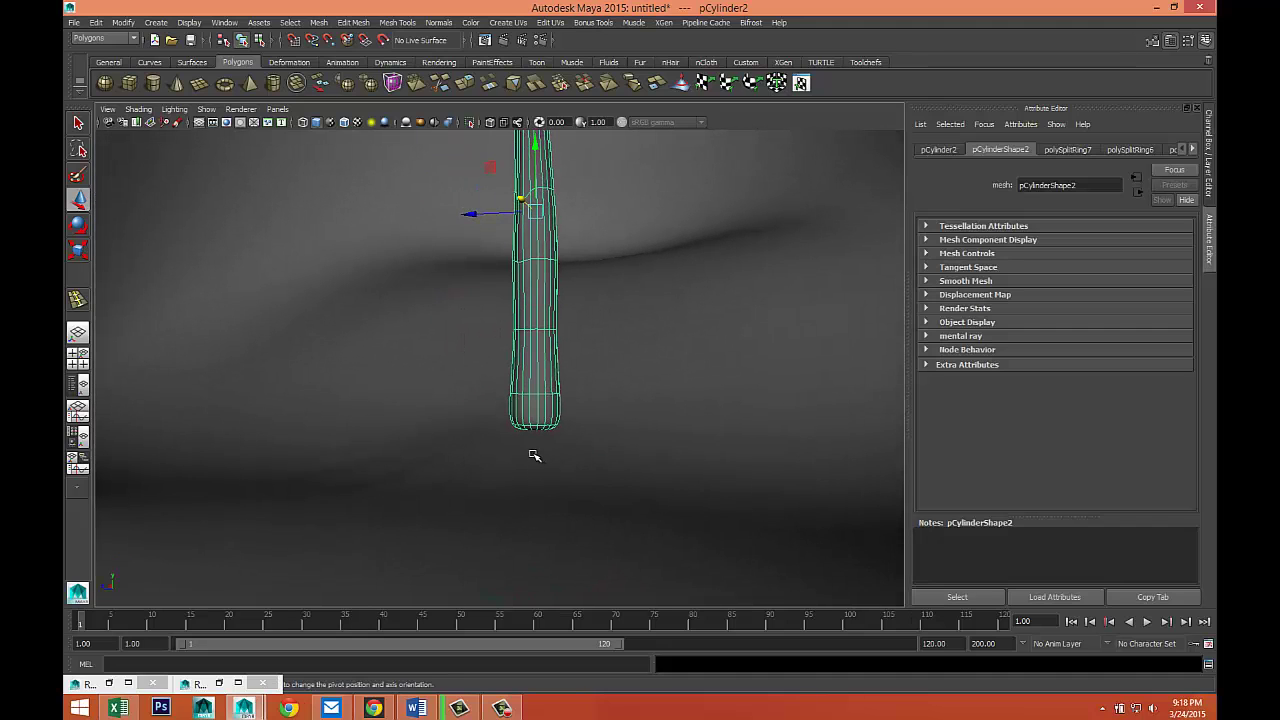
{"action": "key", "text": "1"}
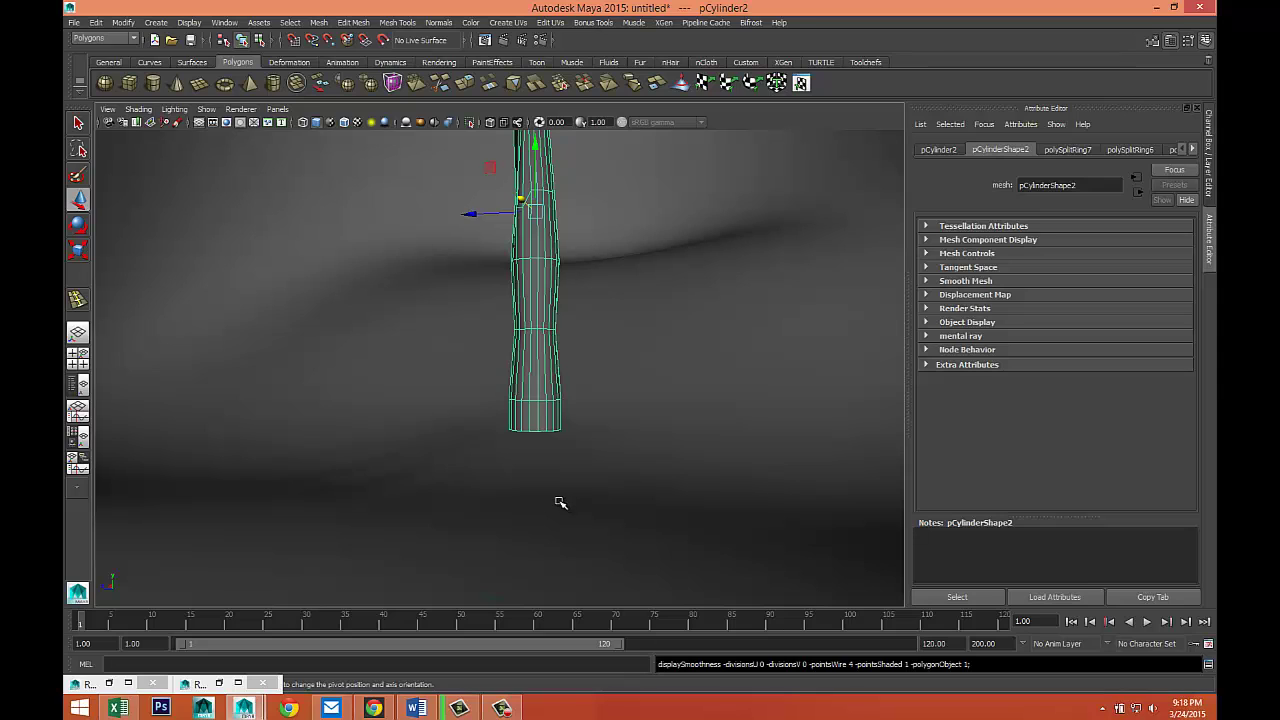
{"action": "middle_click_drag", "start_coordinate": [555, 500], "coordinate": [515, 425], "text": "alt"}
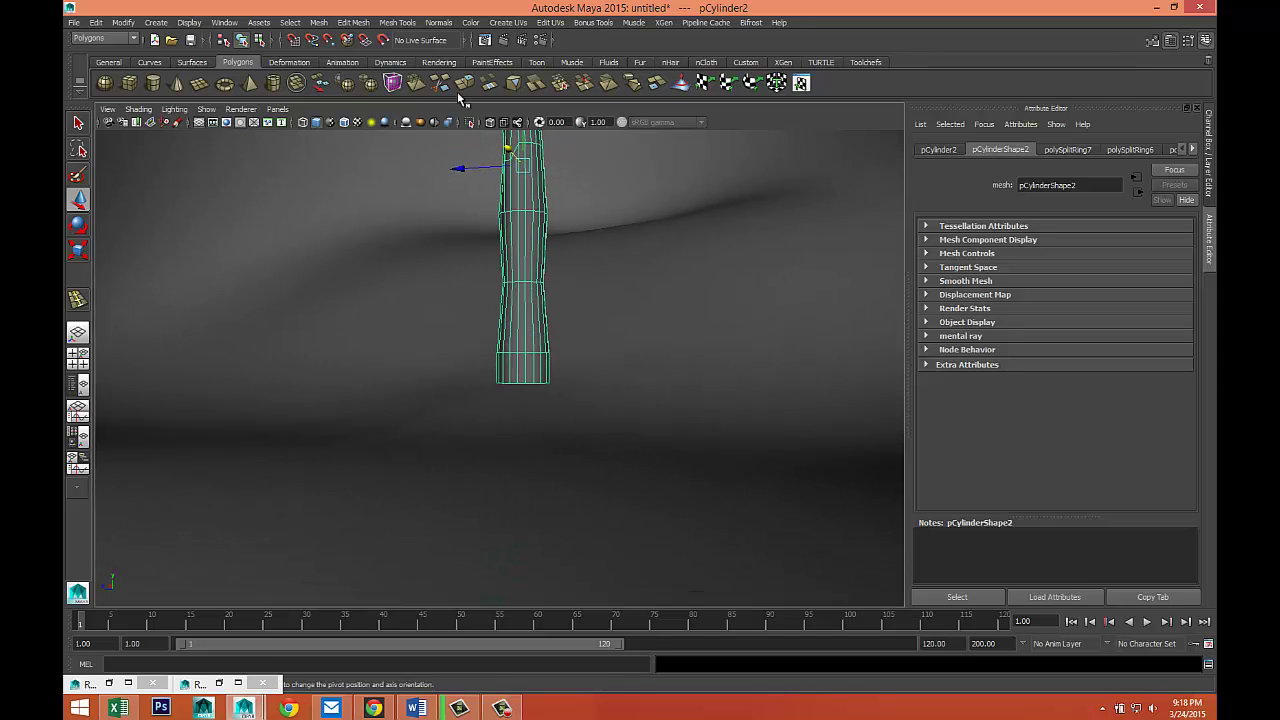
{"action": "left_click", "coordinate": [390, 23]}
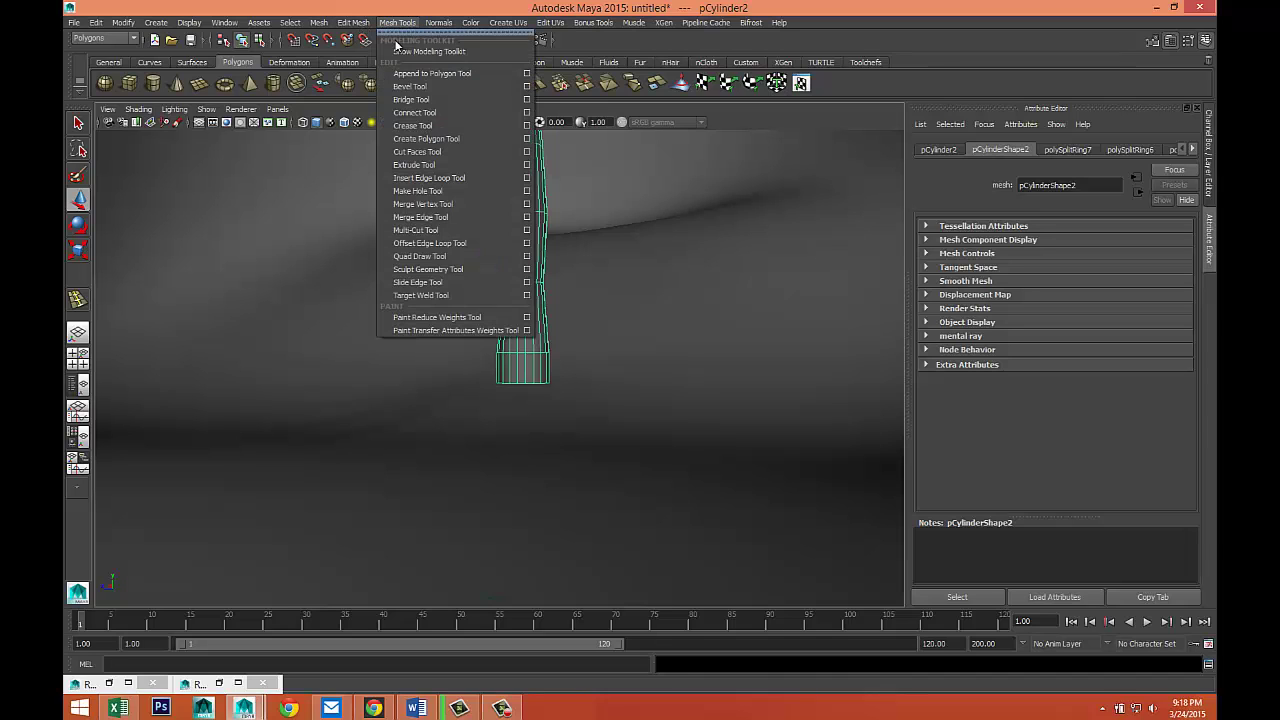
{"action": "left_click", "coordinate": [472, 178]}
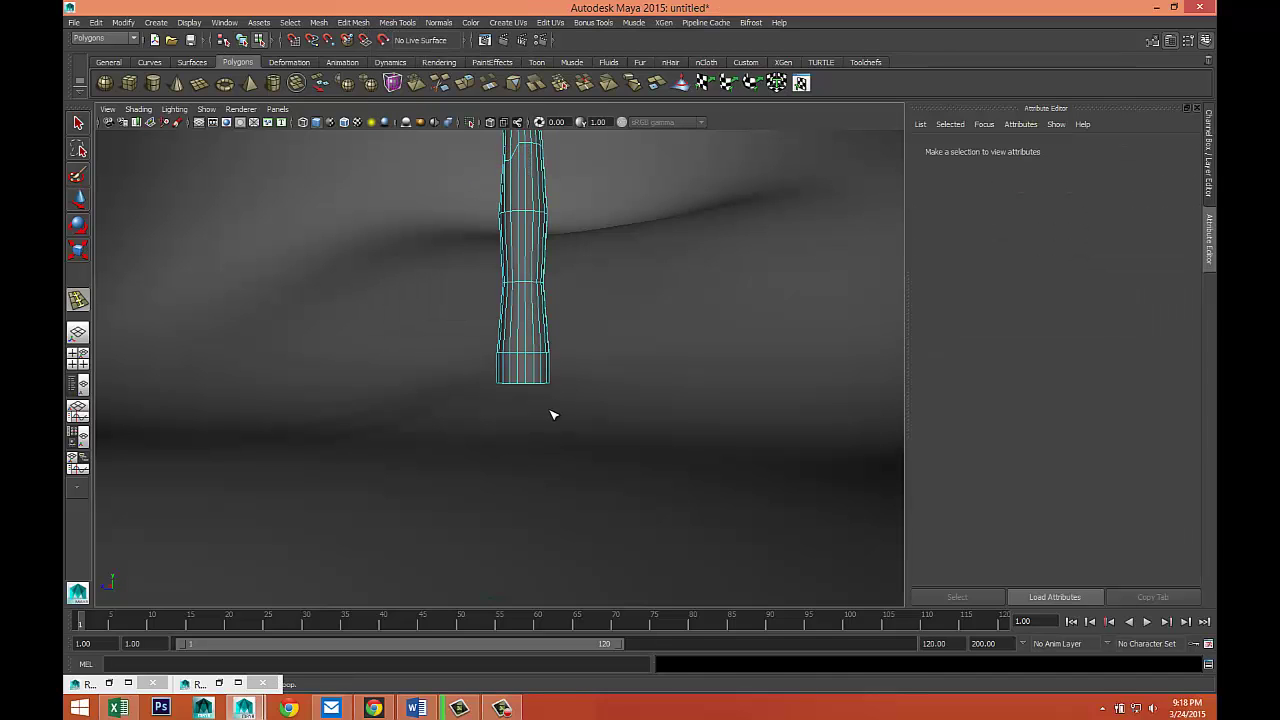
{"action": "left_click_drag", "start_coordinate": [522, 378], "coordinate": [526, 384]}
{"action": "key", "text": "q"}
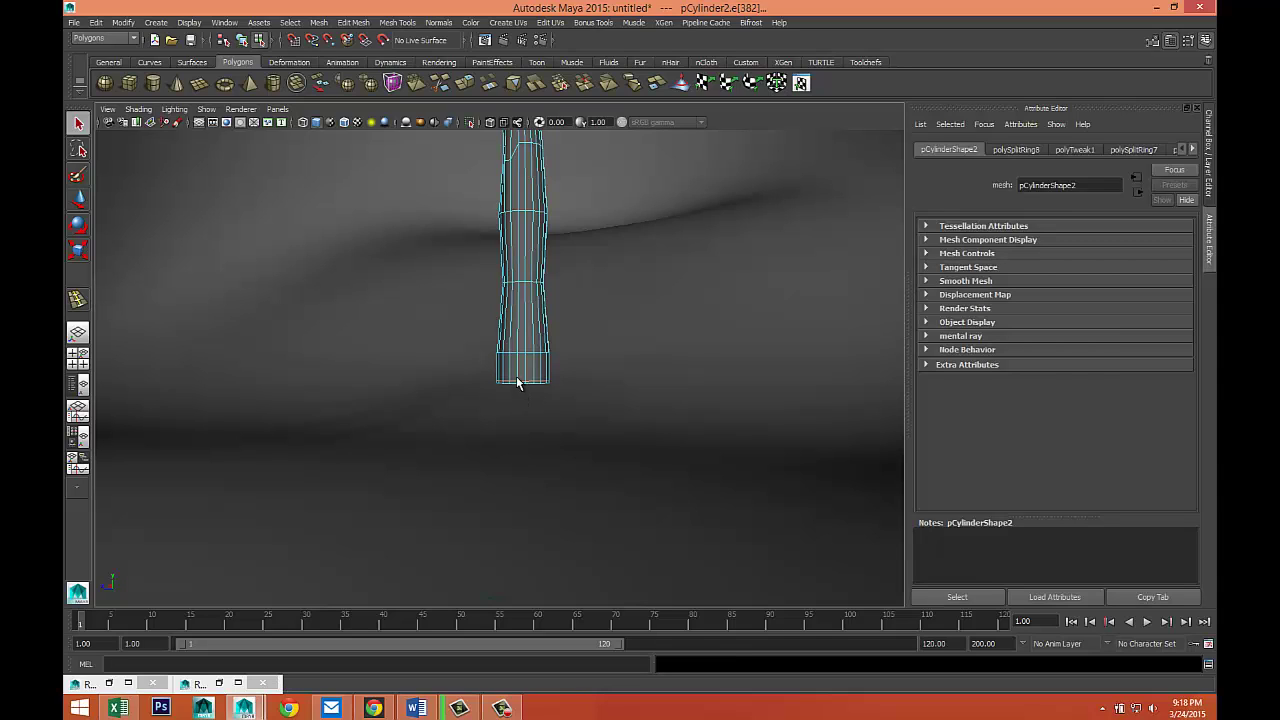
Return the wick to object mode and move it down until its base sinks into the candle's surface.
{"action": "right_click_drag", "start_coordinate": [520, 323], "coordinate": [557, 314]}
{"action": "left_click", "coordinate": [544, 355]}
{"action": "key", "text": "w"}
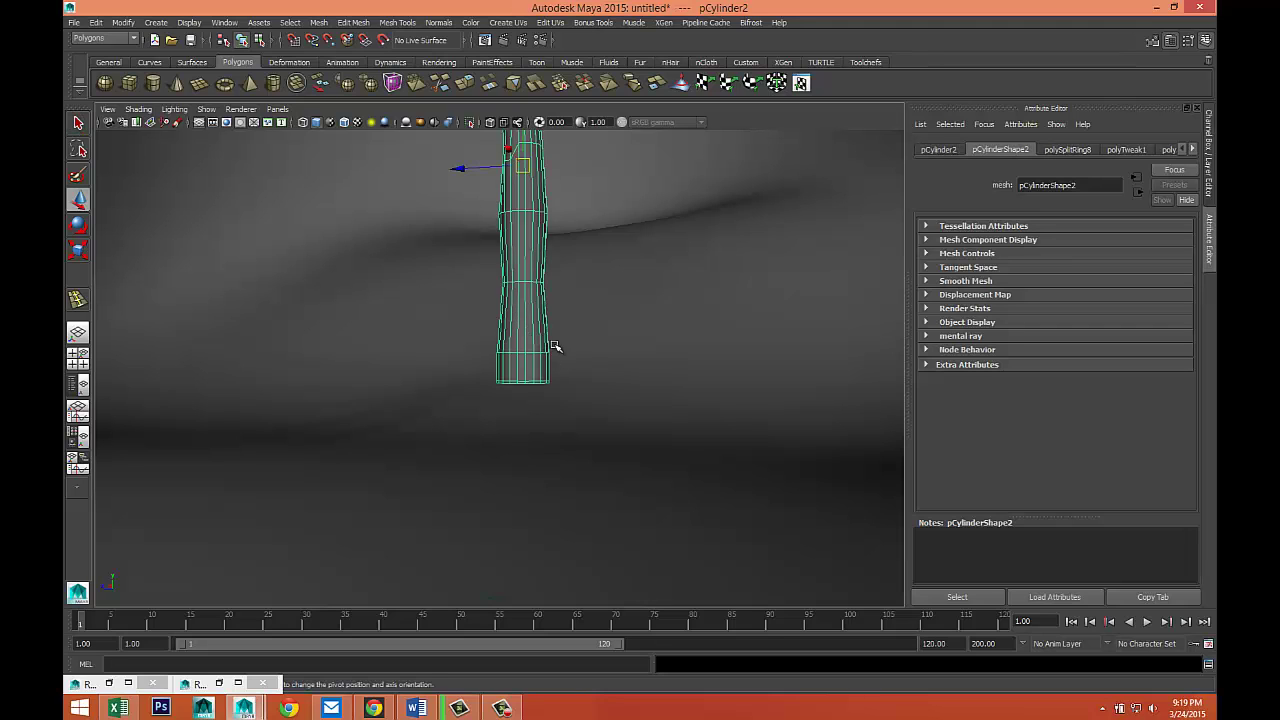
{"action": "scroll", "coordinate": [524, 200], "scroll_direction": "down", "scroll_amount": 3}
{"action": "left_click_drag", "start_coordinate": [516, 176], "coordinate": [515, 194]}
{"action": "scroll", "coordinate": [600, 381], "scroll_direction": "up", "scroll_amount": 5}
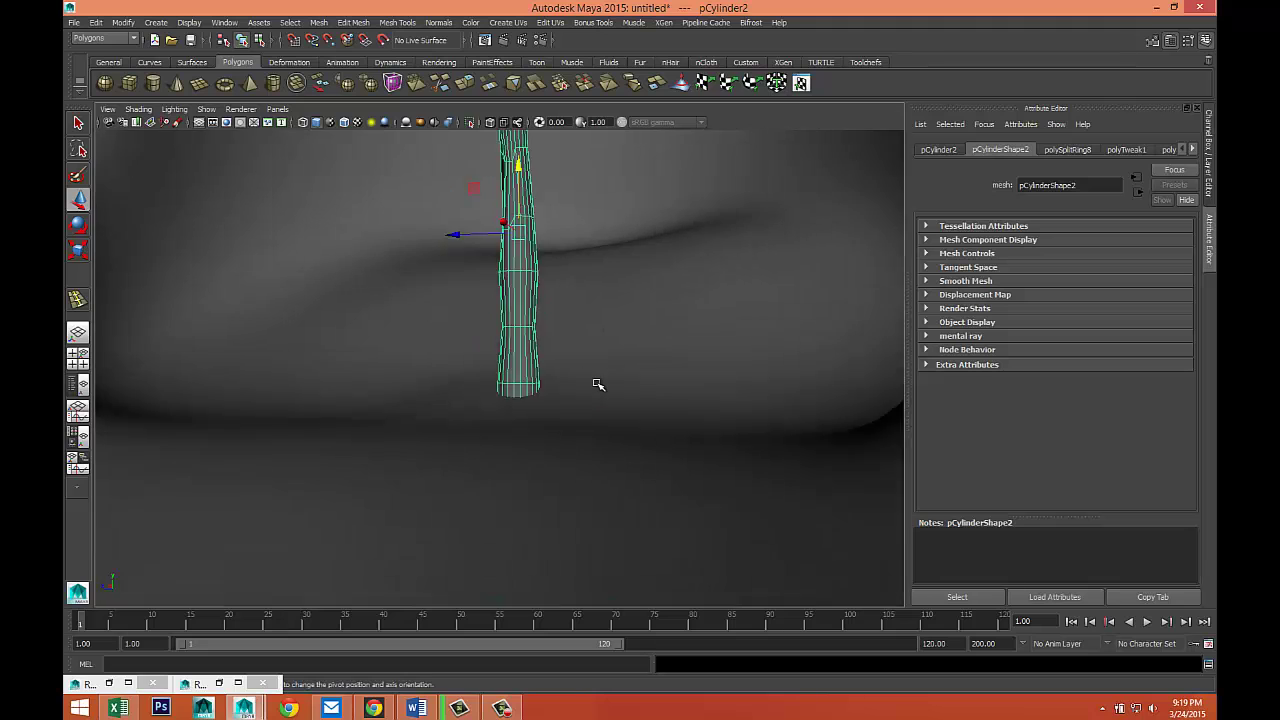
{"action": "left_click_drag", "start_coordinate": [611, 421], "coordinate": [593, 379], "text": "alt"}
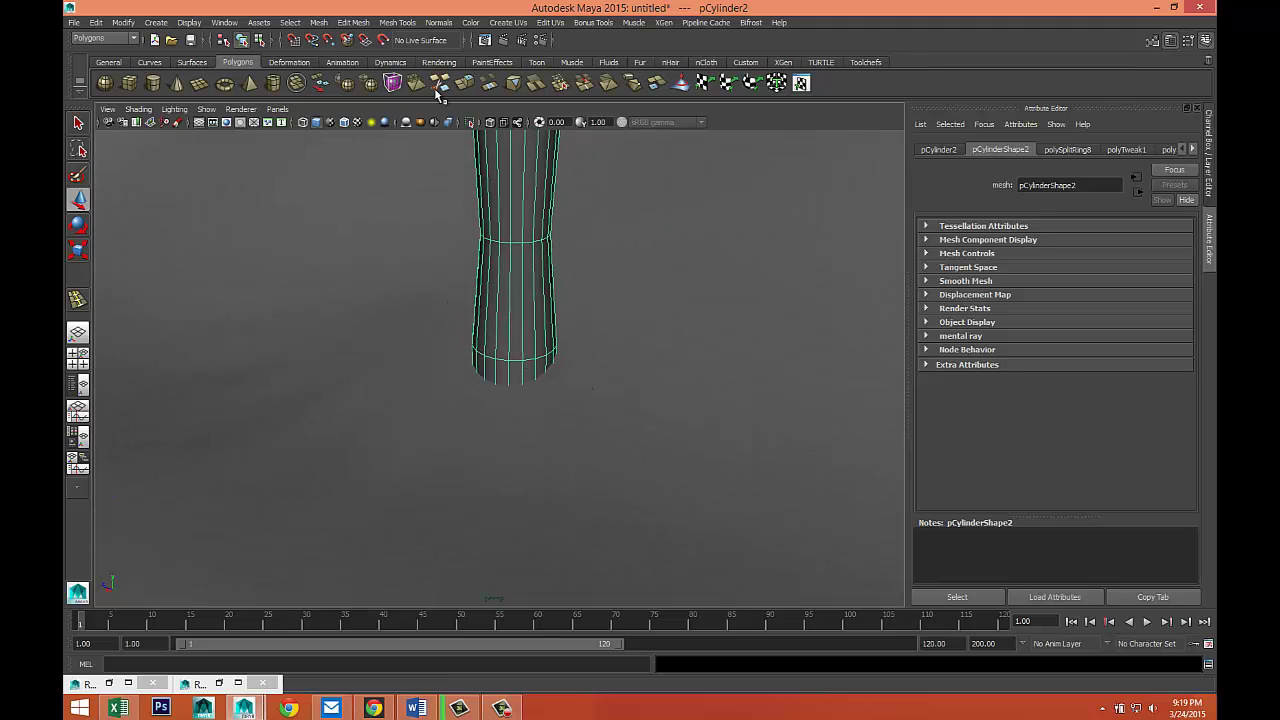
Start a Soft Modification on the candle's surface beside the wick and reduce its falloff radius to about 0.337.
{"action": "left_click", "coordinate": [292, 64]}
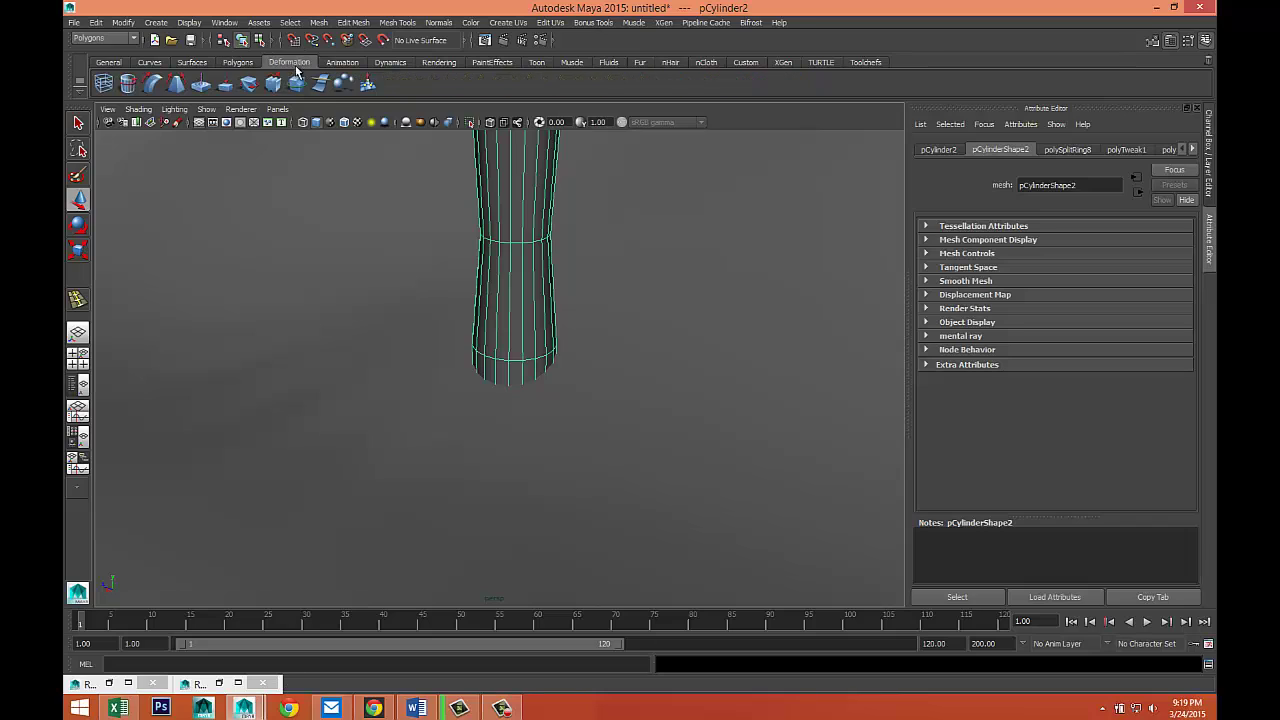
{"action": "left_click", "coordinate": [367, 84]}
{"action": "left_click", "coordinate": [526, 375]}
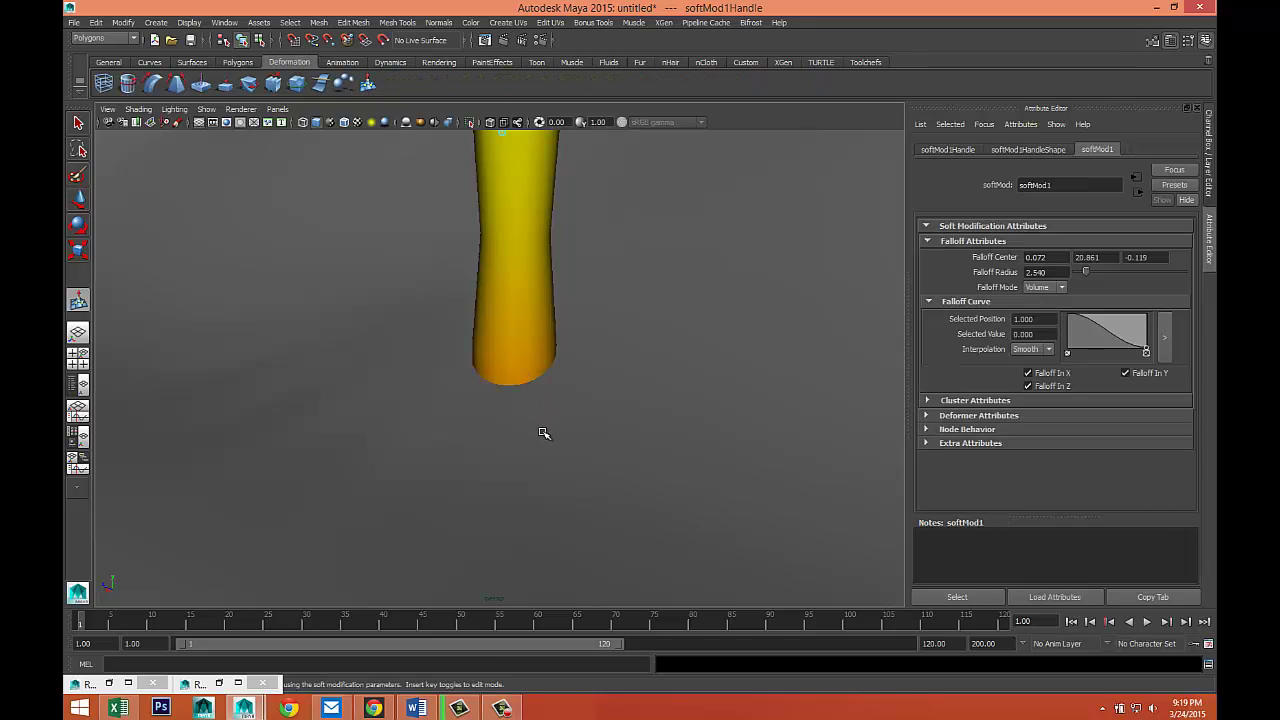
{"action": "left_click", "coordinate": [641, 496]}
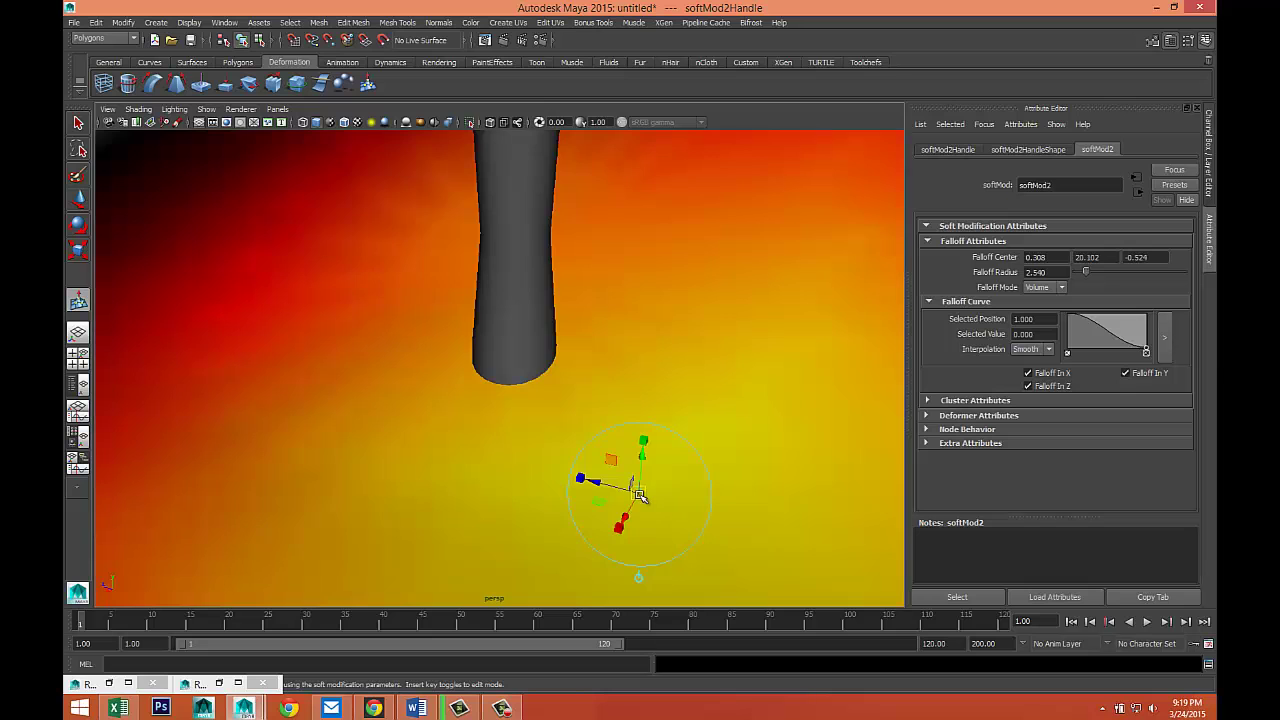
{"action": "scroll", "coordinate": [641, 486], "scroll_direction": "down", "scroll_amount": 4}
{"action": "key", "text": "b"}
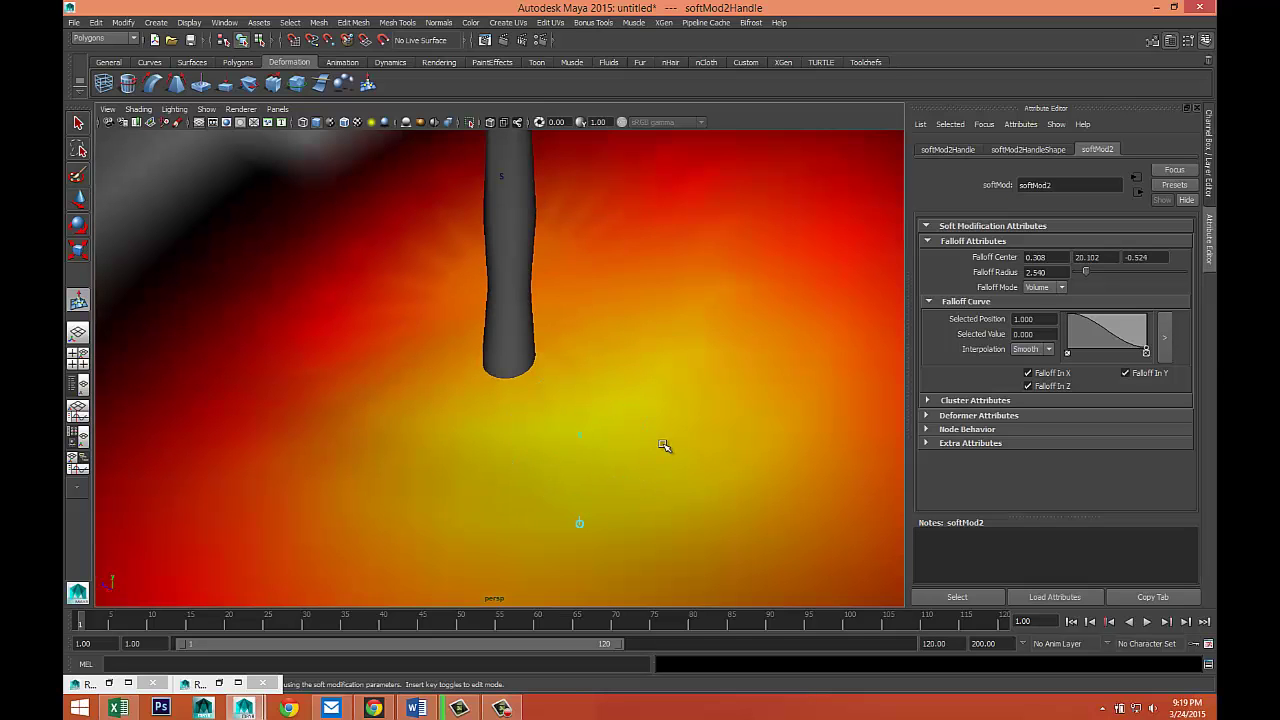
{"action": "left_click_drag", "start_coordinate": [652, 446], "coordinate": [67, 362]}
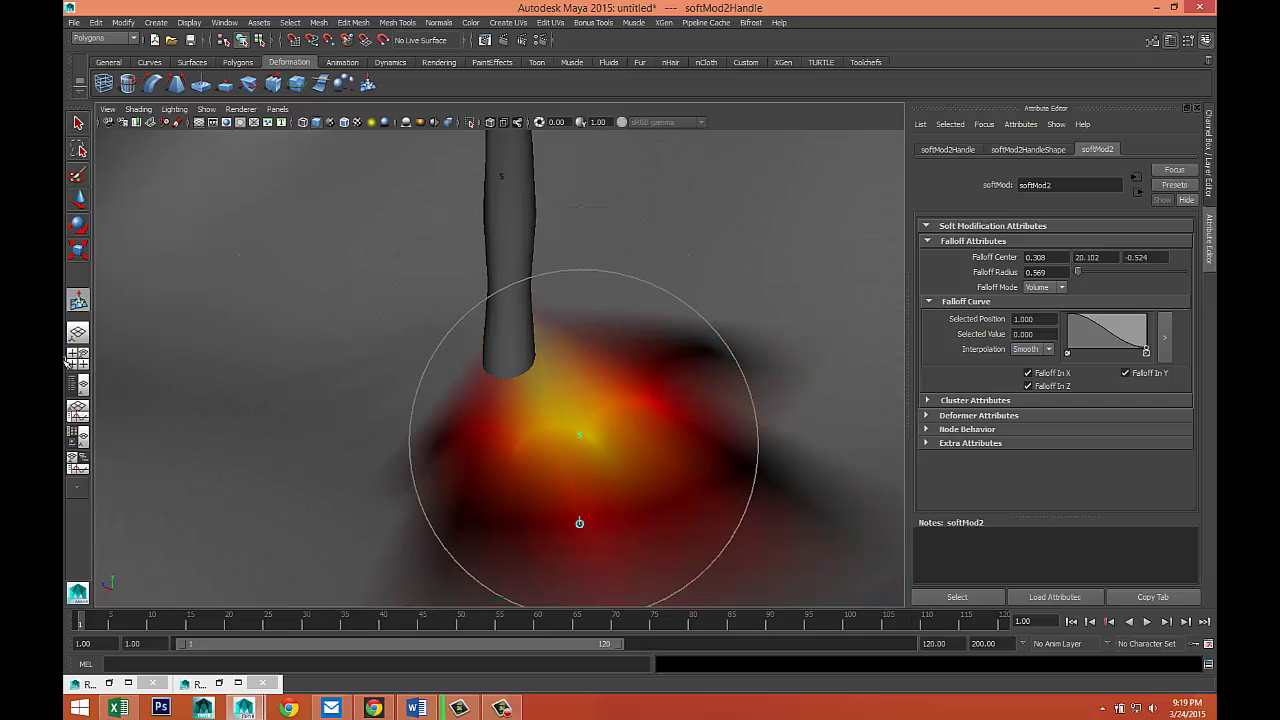
{"action": "left_click_drag", "start_coordinate": [565, 424], "coordinate": [500, 423]}
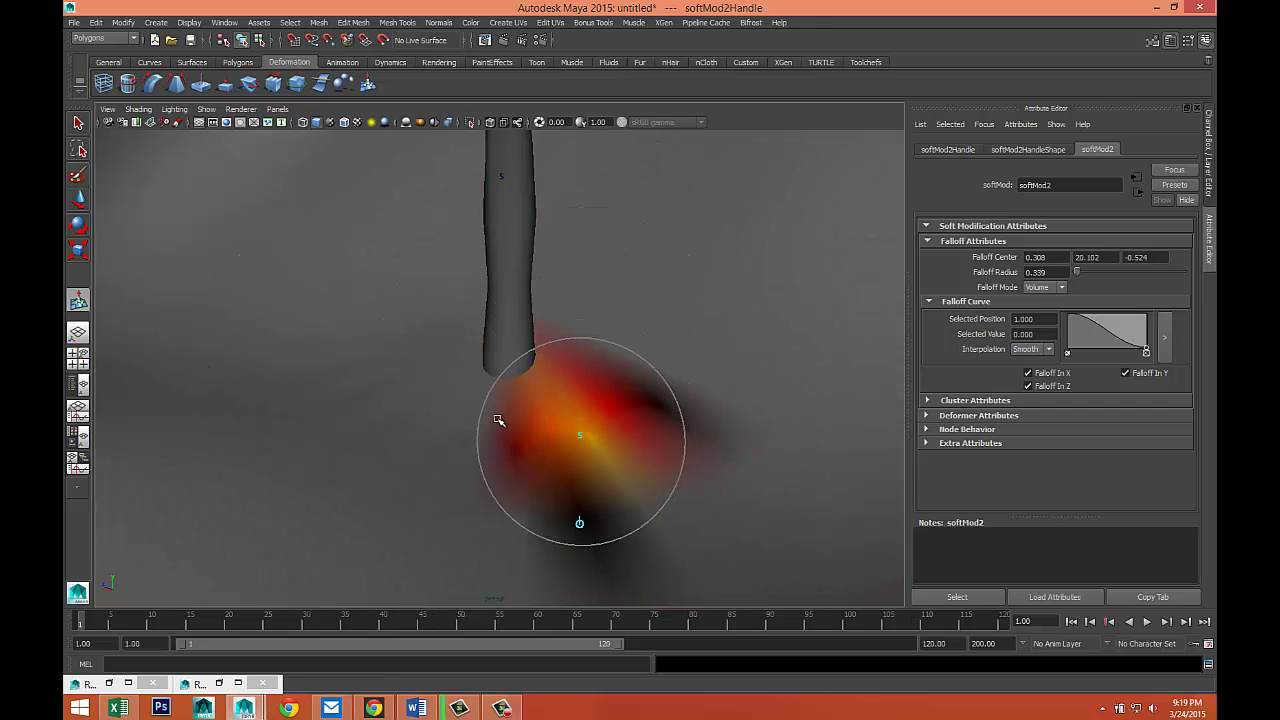
{"action": "scroll", "coordinate": [507, 430], "scroll_direction": "up", "scroll_amount": 4}
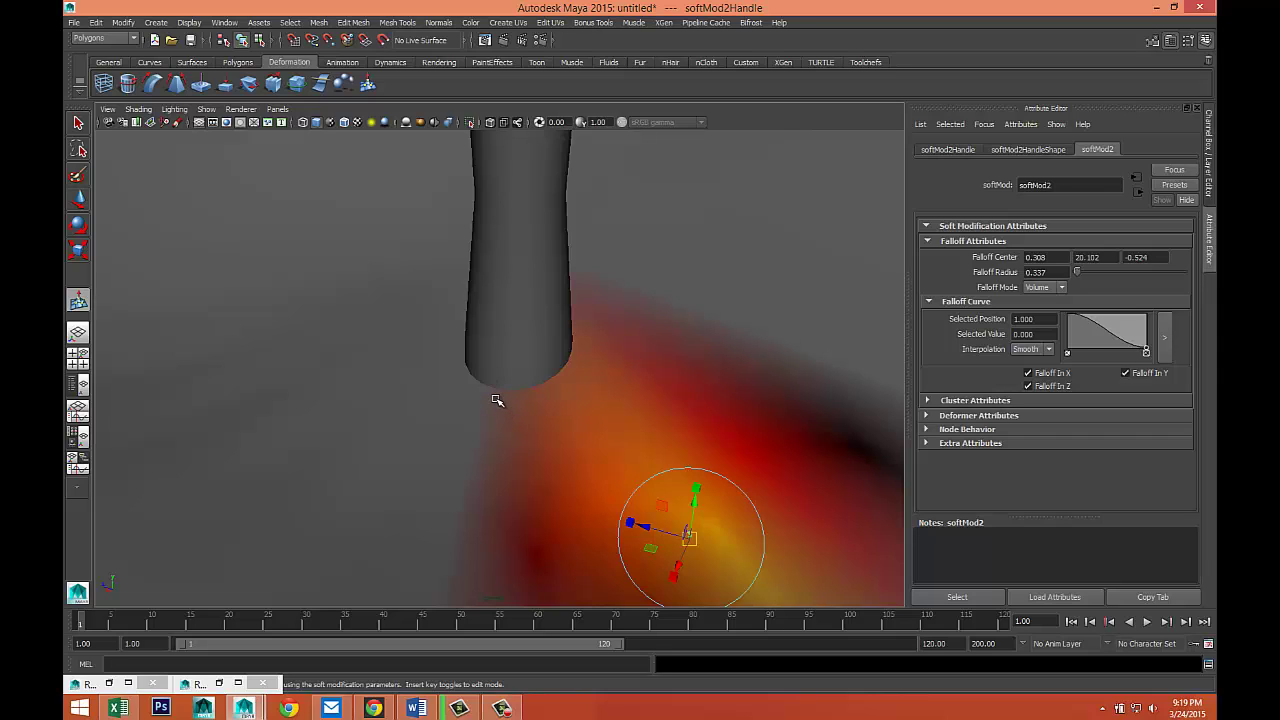
Try to pull the wax upward around the wick's base at two points with the Soft Modification tool.
{"action": "left_click", "coordinate": [495, 398]}
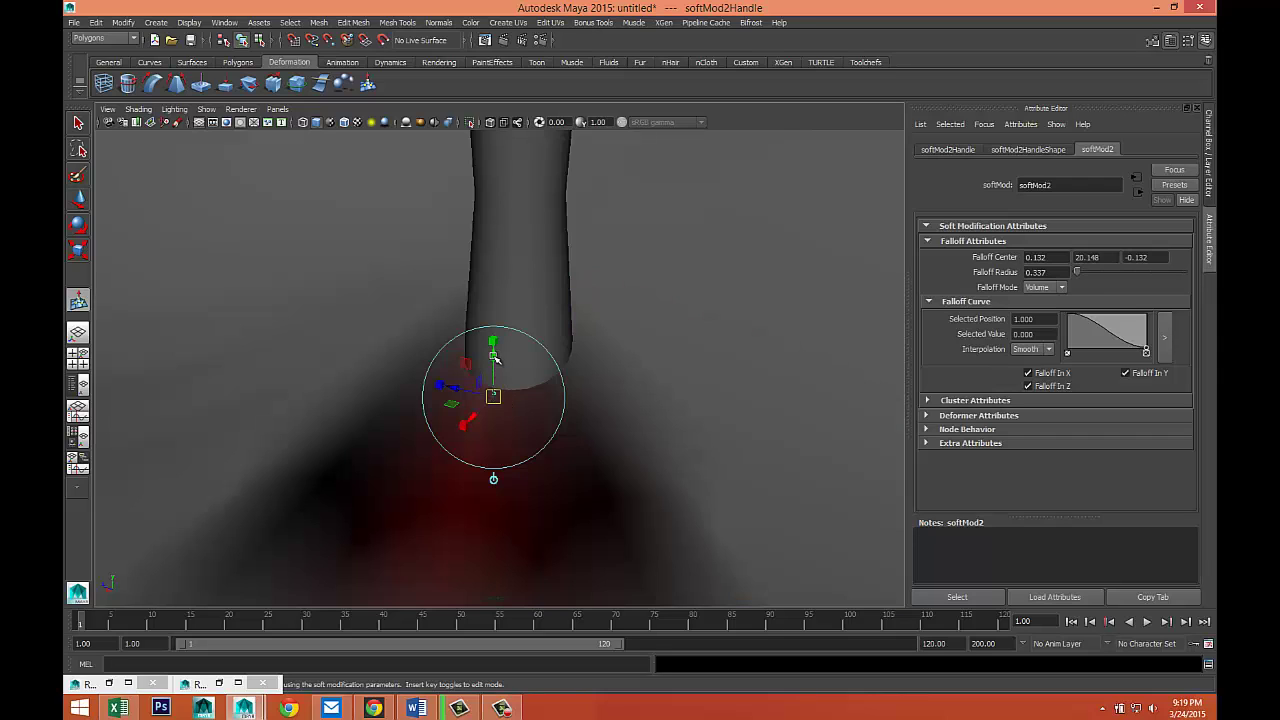
{"action": "left_click_drag", "start_coordinate": [496, 357], "coordinate": [497, 341]}
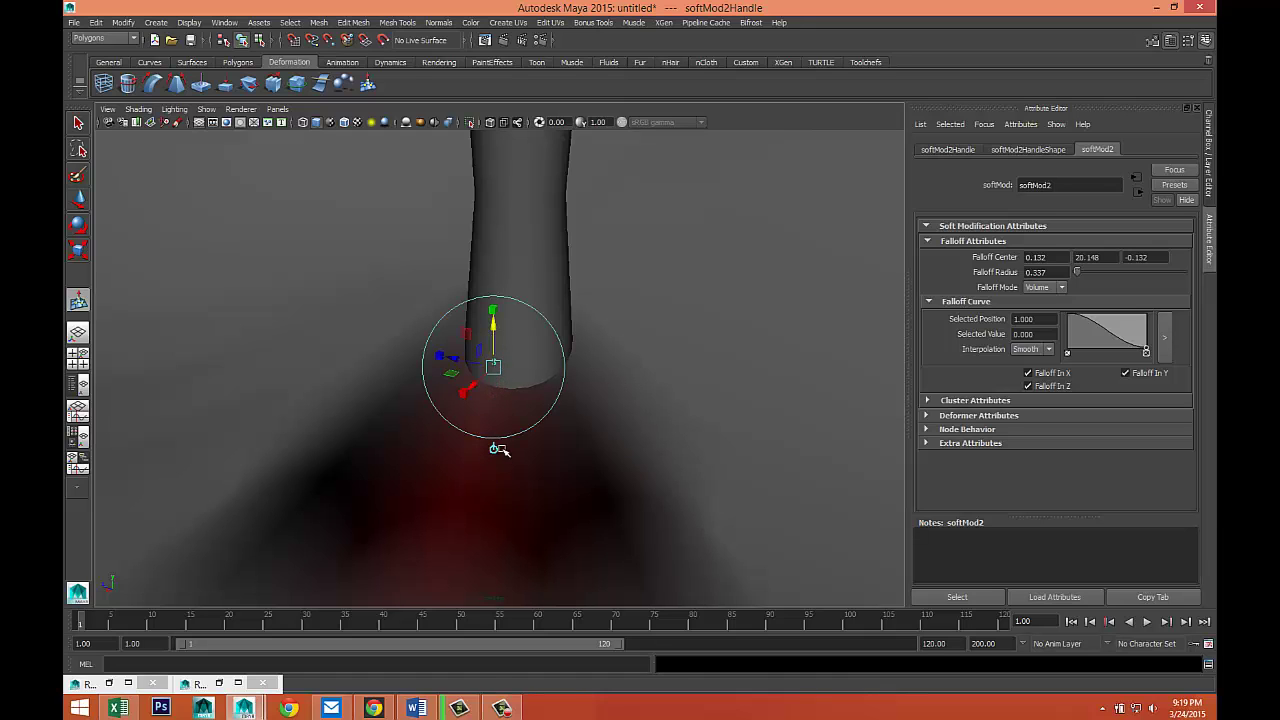
{"action": "left_click", "coordinate": [566, 449]}
{"action": "left_click_drag", "start_coordinate": [566, 402], "coordinate": [567, 346]}
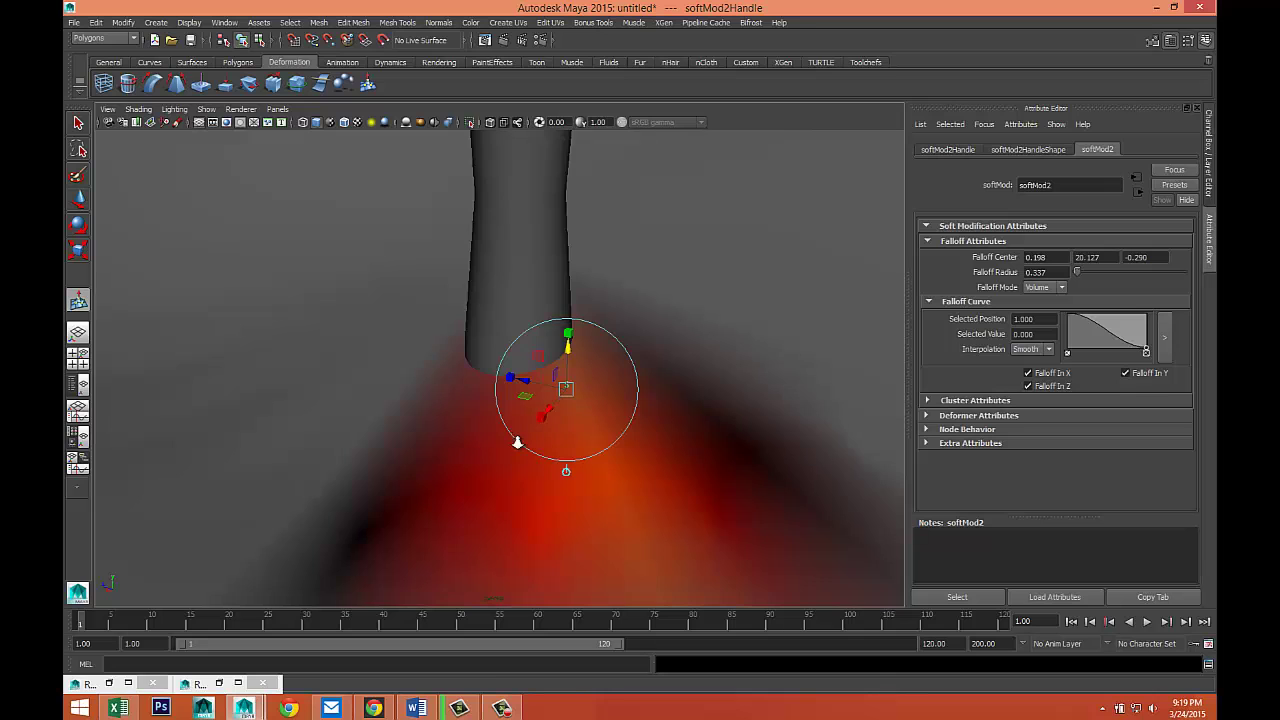
Reduce the soft modification's falloff radius to about 0.196 and try raising the wax right next to the wick's base.
{"action": "scroll", "coordinate": [517, 442], "scroll_direction": "down", "scroll_amount": 3}
{"action": "left_click_drag", "start_coordinate": [532, 450], "coordinate": [567, 447], "text": "alt"}
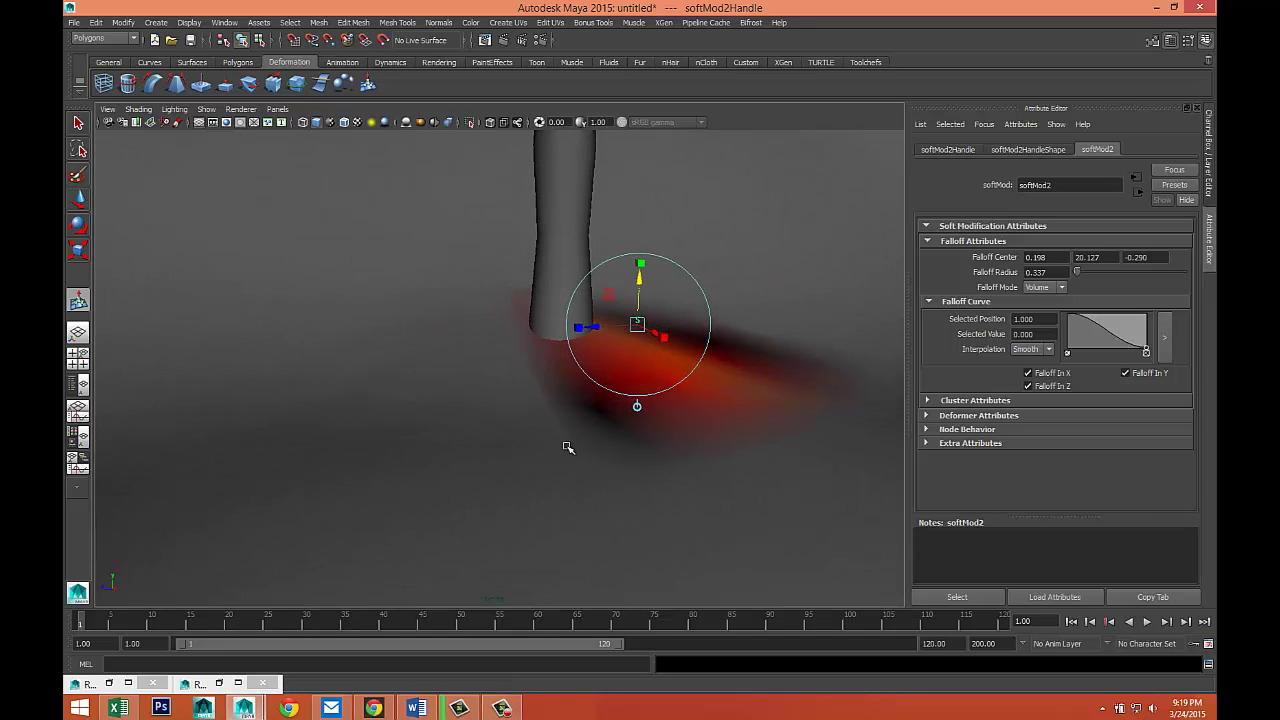
{"action": "left_click_drag", "start_coordinate": [703, 411], "coordinate": [668, 382]}
{"action": "left_click", "coordinate": [612, 354]}
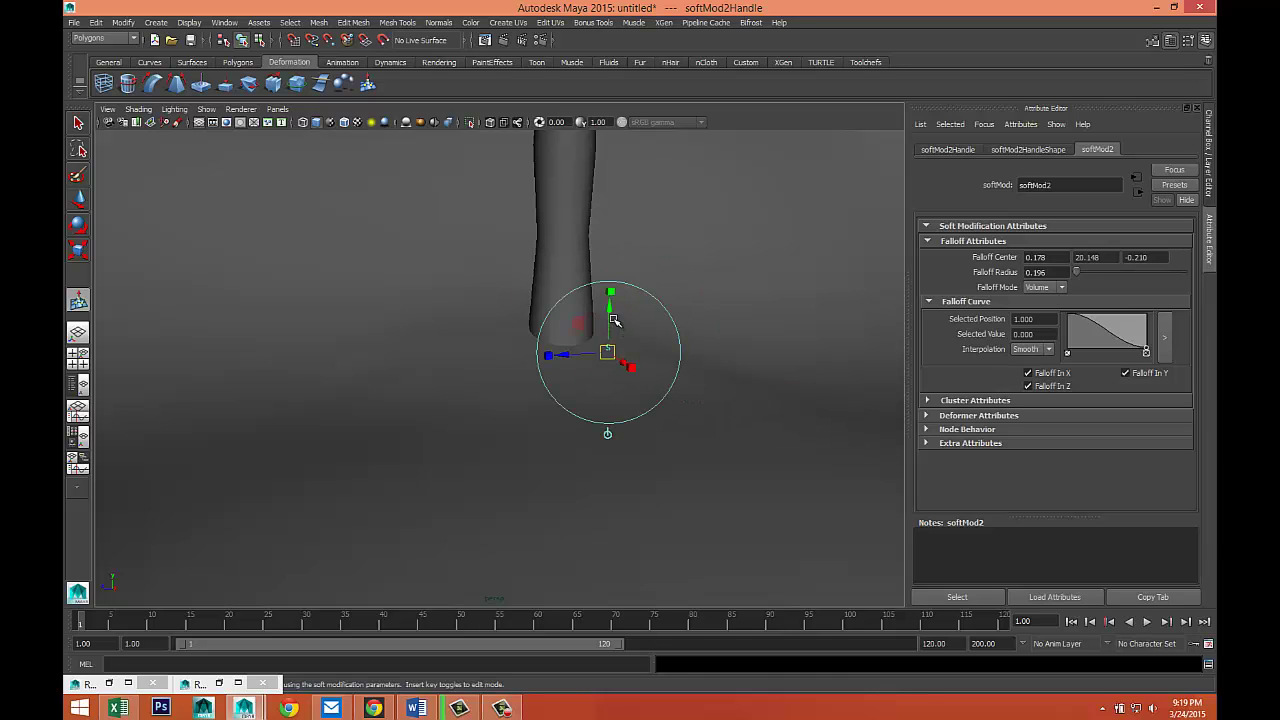
{"action": "left_click_drag", "start_coordinate": [614, 319], "coordinate": [614, 305]}
Leave the soft modification, select the candle body and turn off its smooth mesh preview.
{"action": "scroll", "coordinate": [621, 388], "scroll_direction": "up", "scroll_amount": 3}
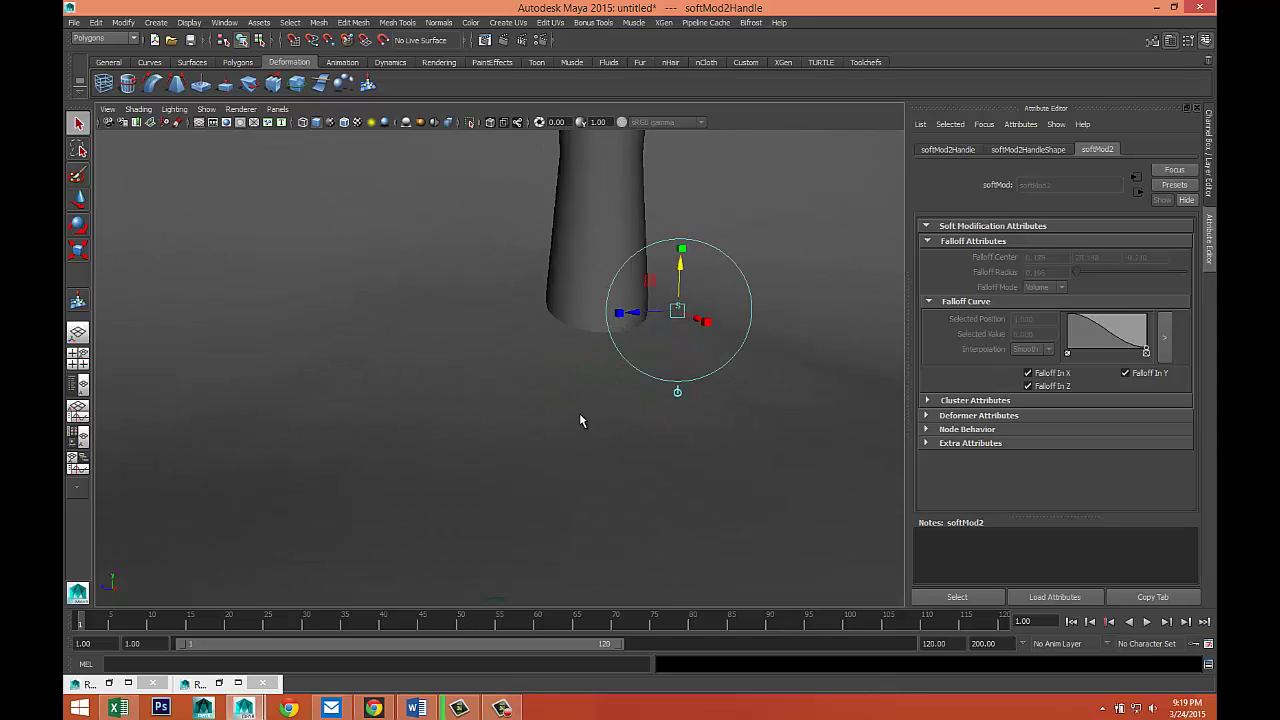
{"action": "left_click", "coordinate": [606, 370]}
{"action": "right_click_drag", "start_coordinate": [580, 358], "coordinate": [617, 351]}
{"action": "scroll", "coordinate": [600, 393], "scroll_direction": "down", "scroll_amount": 2}
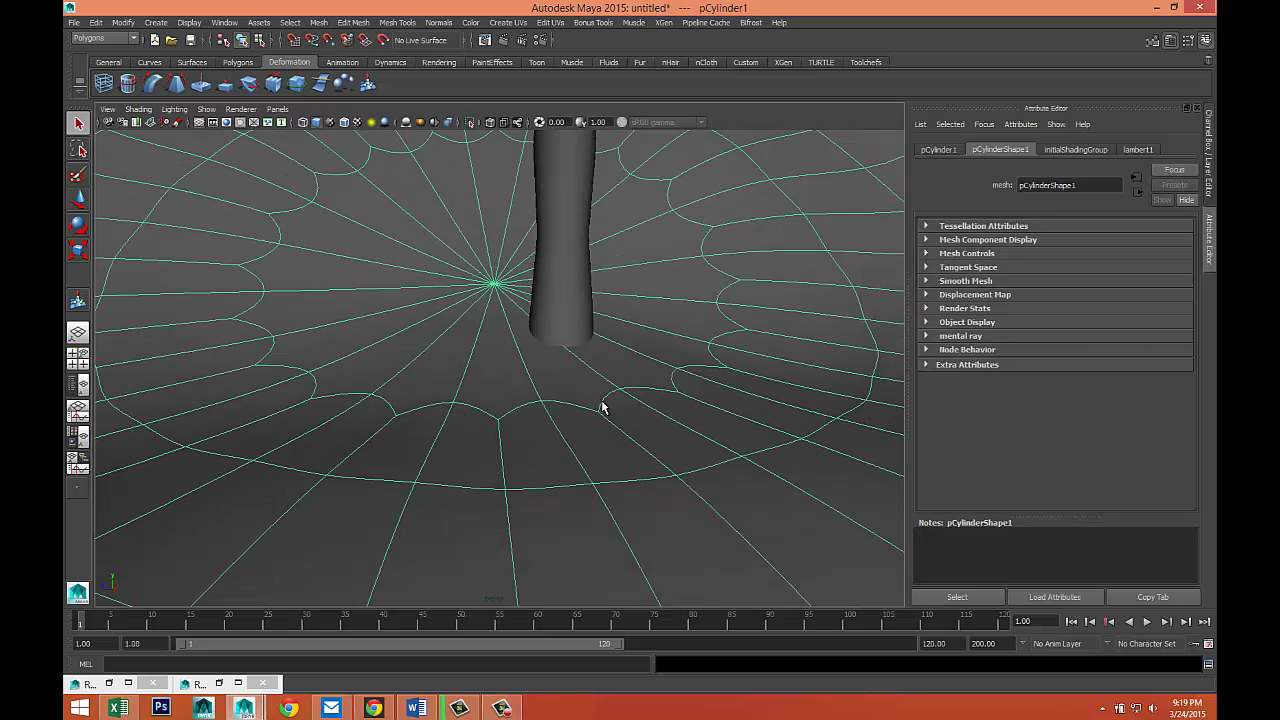
{"action": "scroll", "coordinate": [605, 403], "scroll_direction": "up", "scroll_amount": 2}
{"action": "middle_click_drag", "start_coordinate": [634, 427], "coordinate": [588, 435], "text": "alt"}
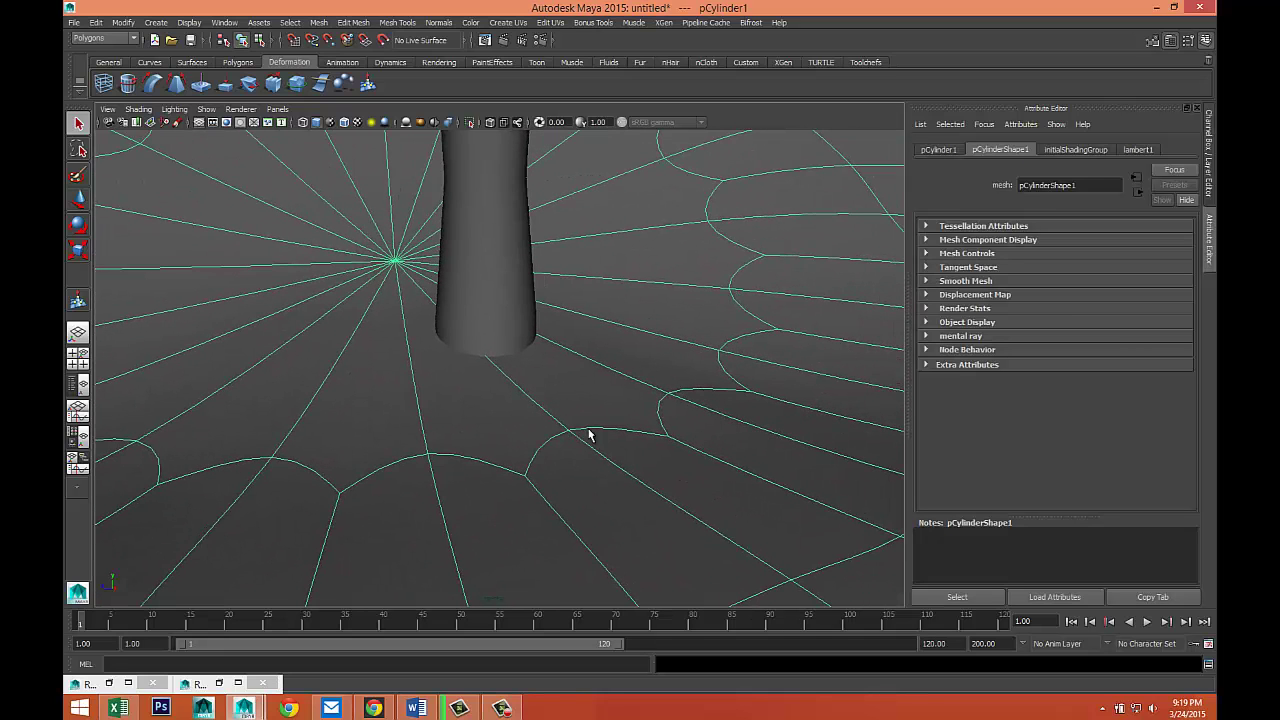
{"action": "key", "text": "1"}
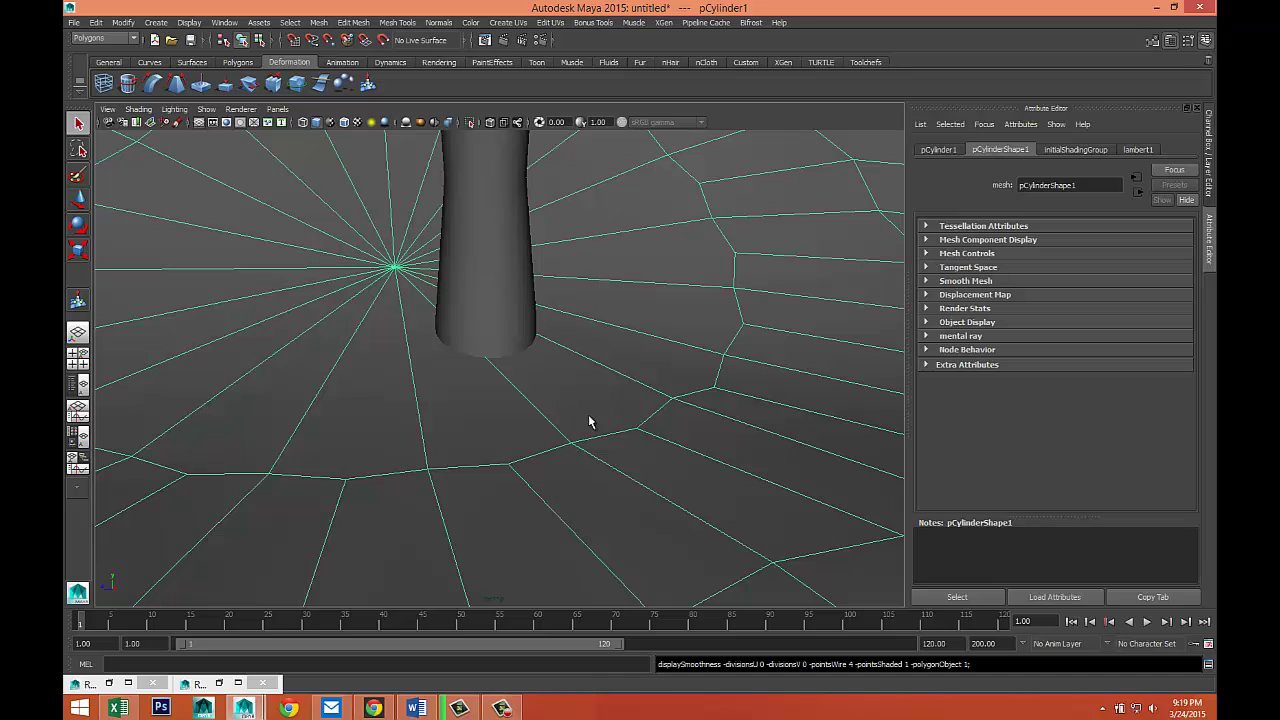
Insert three edge loops into the candle's top surface beside the wick's base using the Insert Edge Loop Tool.
{"action": "left_click", "coordinate": [359, 29]}
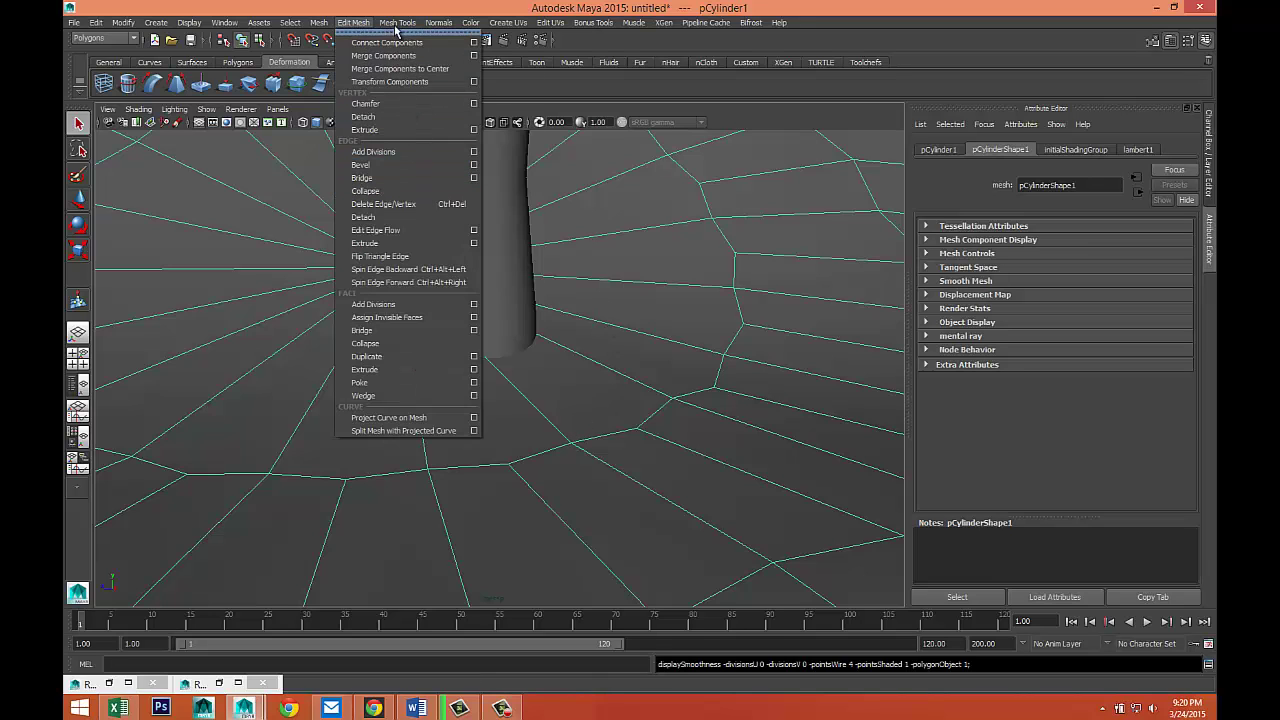
{"action": "mouse_move", "coordinate": [397, 23]}
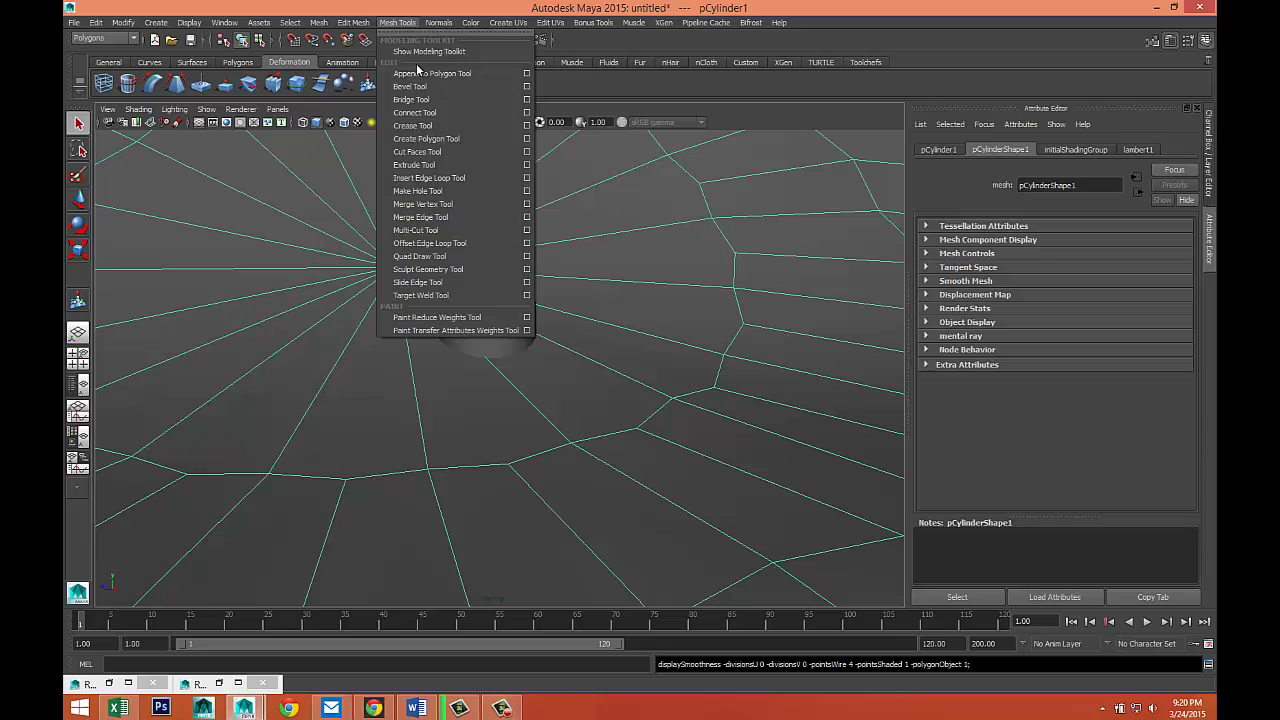
{"action": "left_click", "coordinate": [430, 178]}
{"action": "left_click_drag", "start_coordinate": [522, 391], "coordinate": [515, 382]}
{"action": "left_click", "coordinate": [594, 362]}
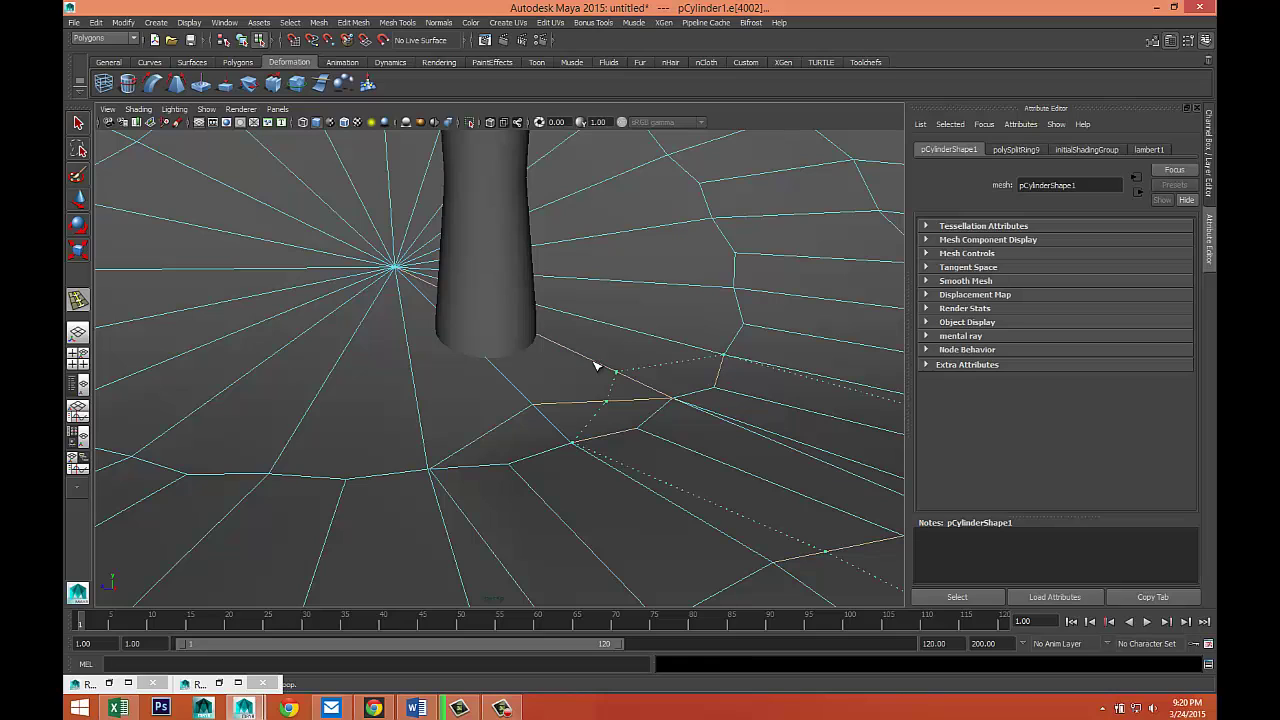
{"action": "left_click_drag", "start_coordinate": [595, 367], "coordinate": [601, 326]}
{"action": "key", "text": "q"}
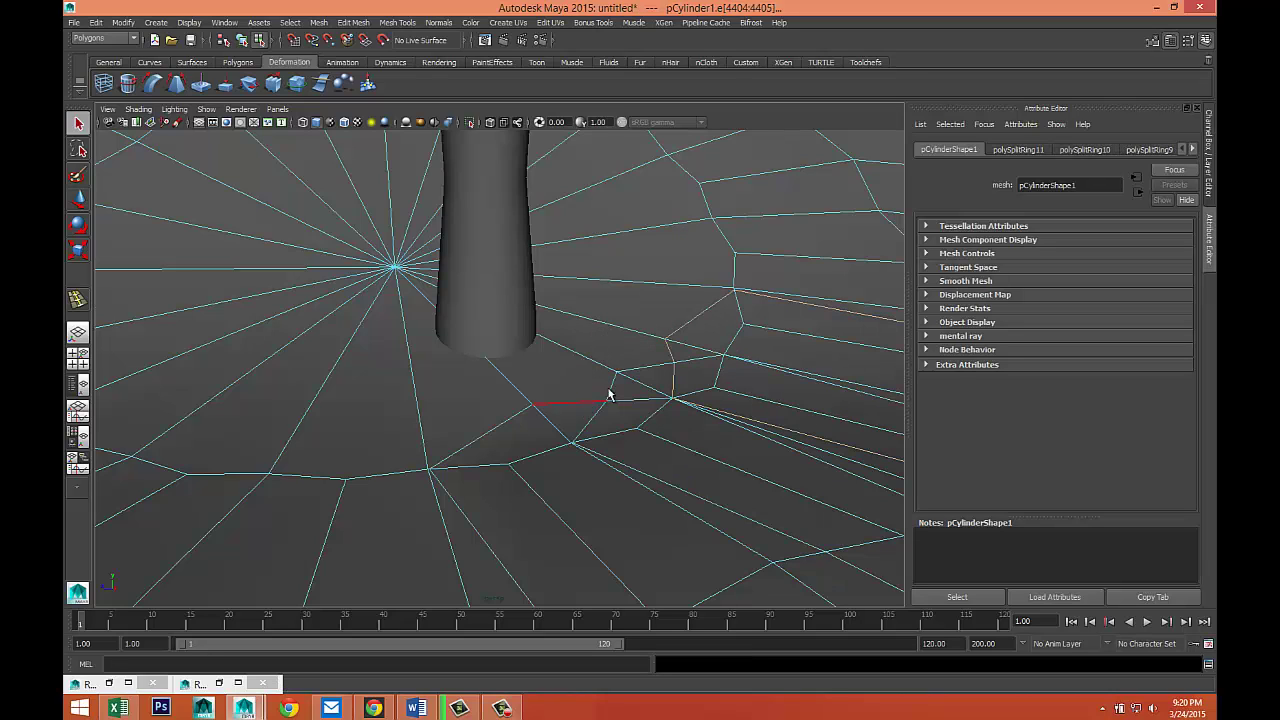
Switch the candle to vertex editing and move the new vertex beside the wick closer to its base and slightly up.
{"action": "mouse_move", "coordinate": [607, 381]}
{"action": "right_mouse_down"}
{"action": "mouse_move", "coordinate": [562, 392]}
{"action": "mouse_move", "coordinate": [608, 405]}
{"action": "right_mouse_up"}
{"action": "left_click", "coordinate": [606, 403]}
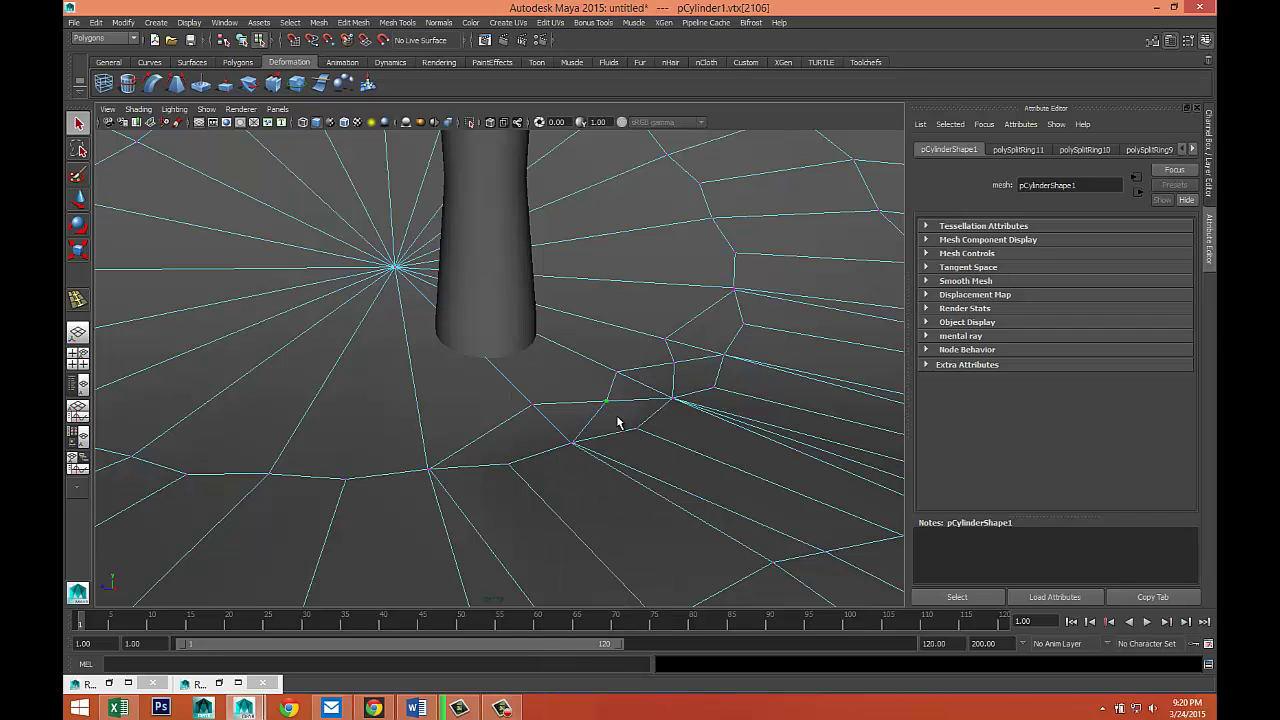
{"action": "key", "text": "w"}
{"action": "mouse_move", "coordinate": [608, 405]}
{"action": "left_mouse_down"}
{"action": "mouse_move", "coordinate": [626, 423]}
{"action": "mouse_move", "coordinate": [586, 386]}
{"action": "mouse_move", "coordinate": [598, 398]}
{"action": "left_mouse_up"}
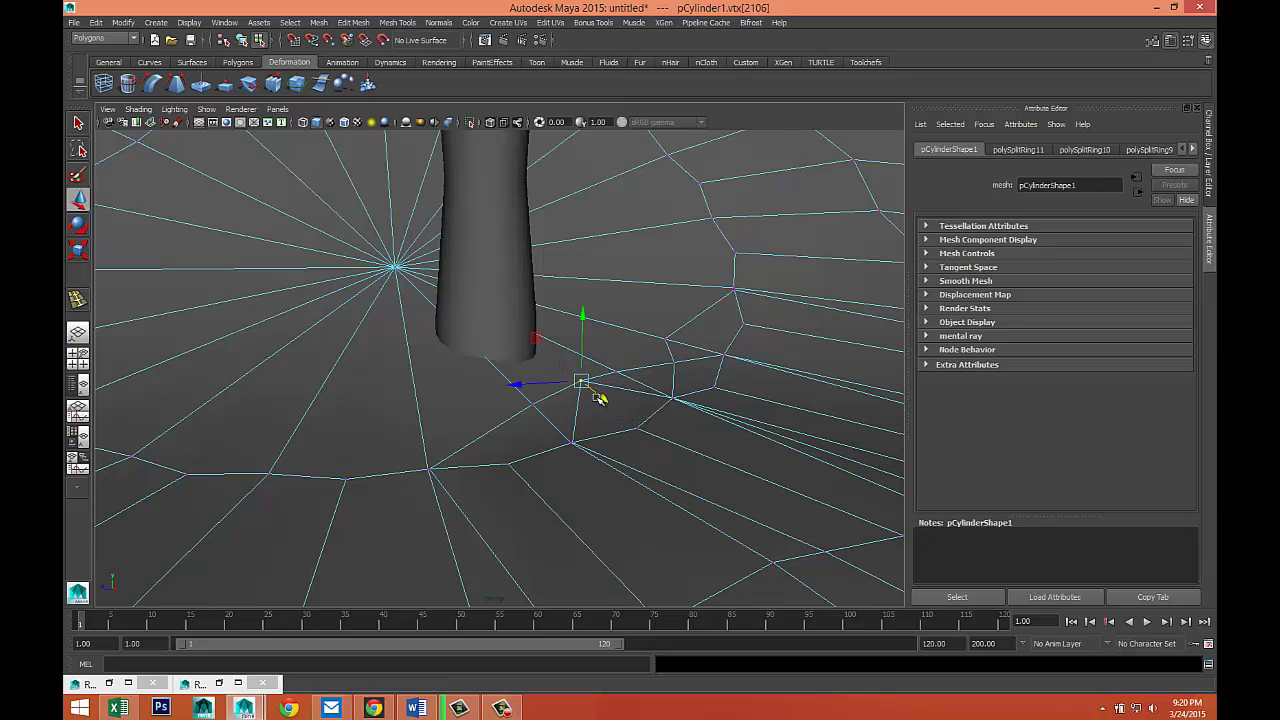
{"action": "left_click_drag", "start_coordinate": [591, 339], "coordinate": [591, 327]}
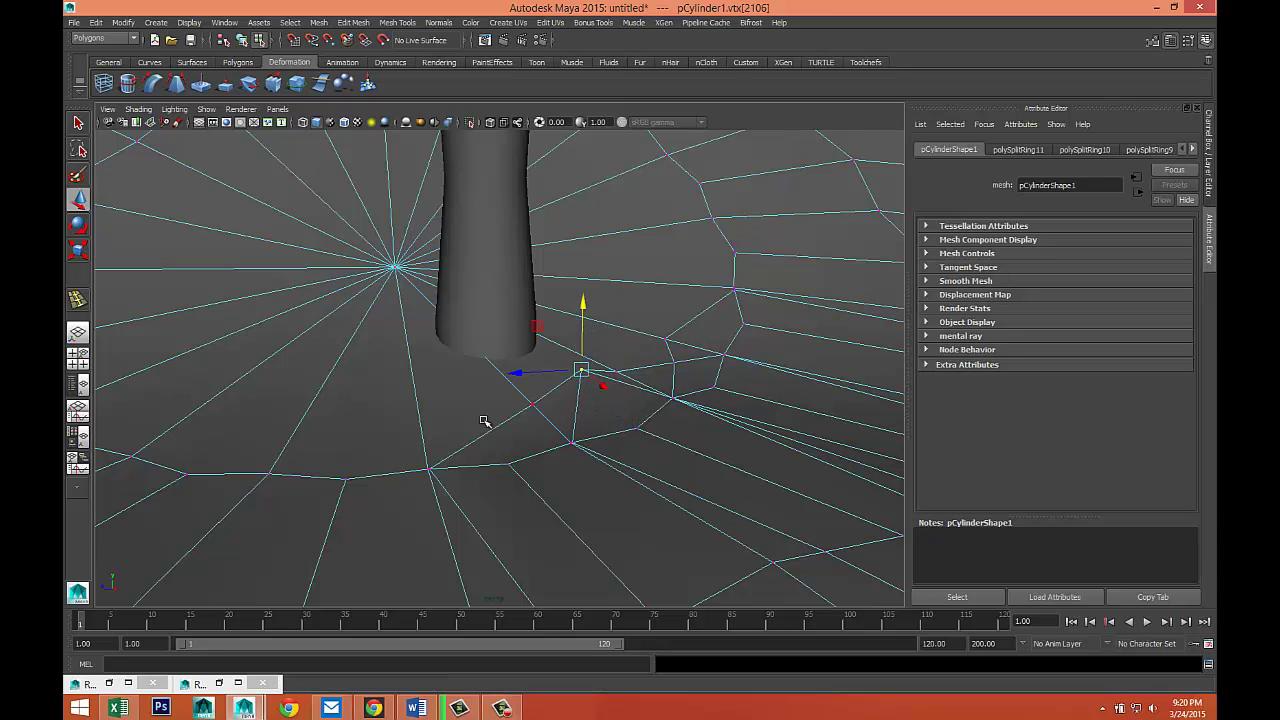
Raise the vertex in front of the wick, shift the centre vertex toward the wick and up, and pull a side vertex inward.
{"action": "left_click", "coordinate": [429, 468]}
{"action": "left_click_drag", "start_coordinate": [430, 418], "coordinate": [428, 393]}
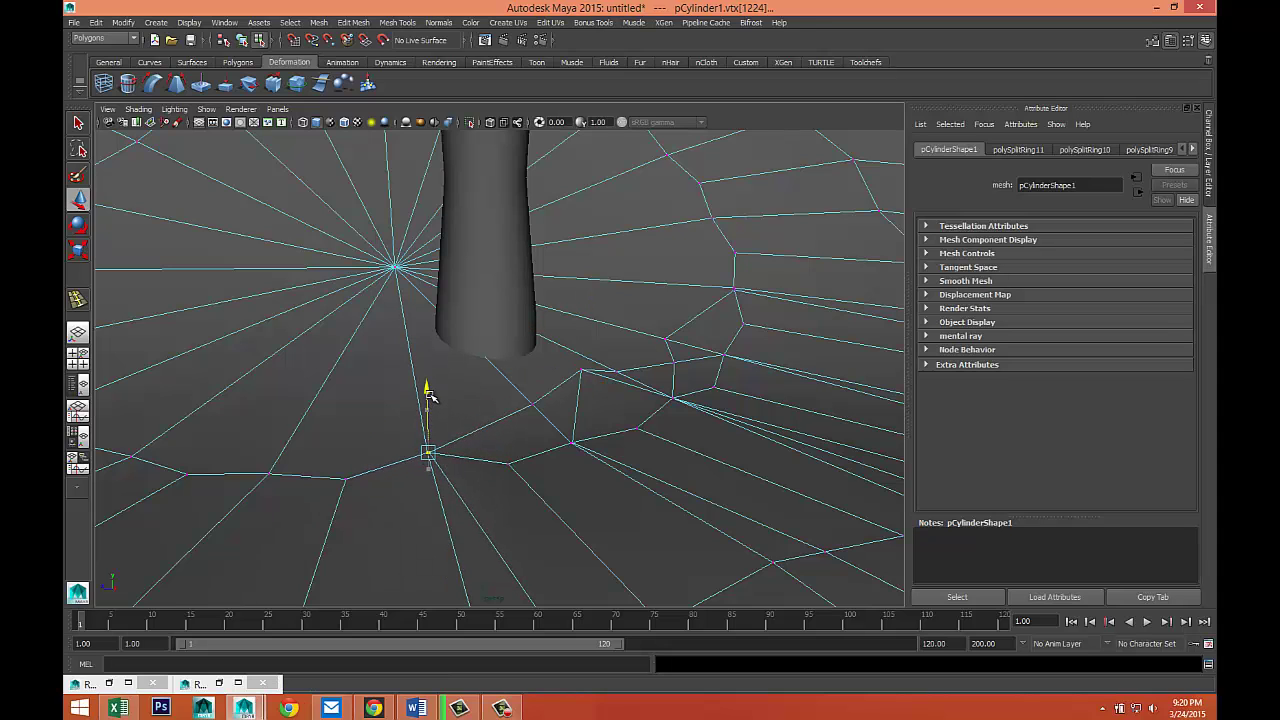
{"action": "left_click", "coordinate": [396, 266]}
{"action": "left_click_drag", "start_coordinate": [396, 266], "coordinate": [416, 298]}
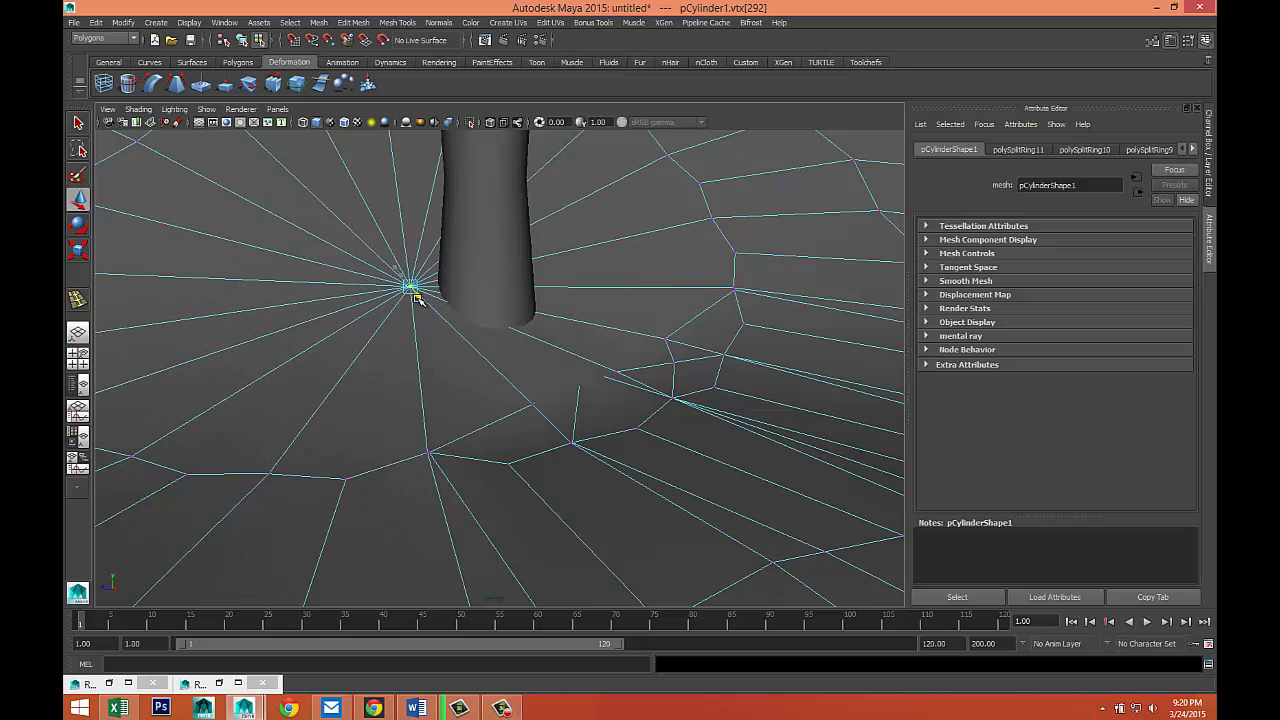
{"action": "left_click_drag", "start_coordinate": [411, 224], "coordinate": [411, 207]}
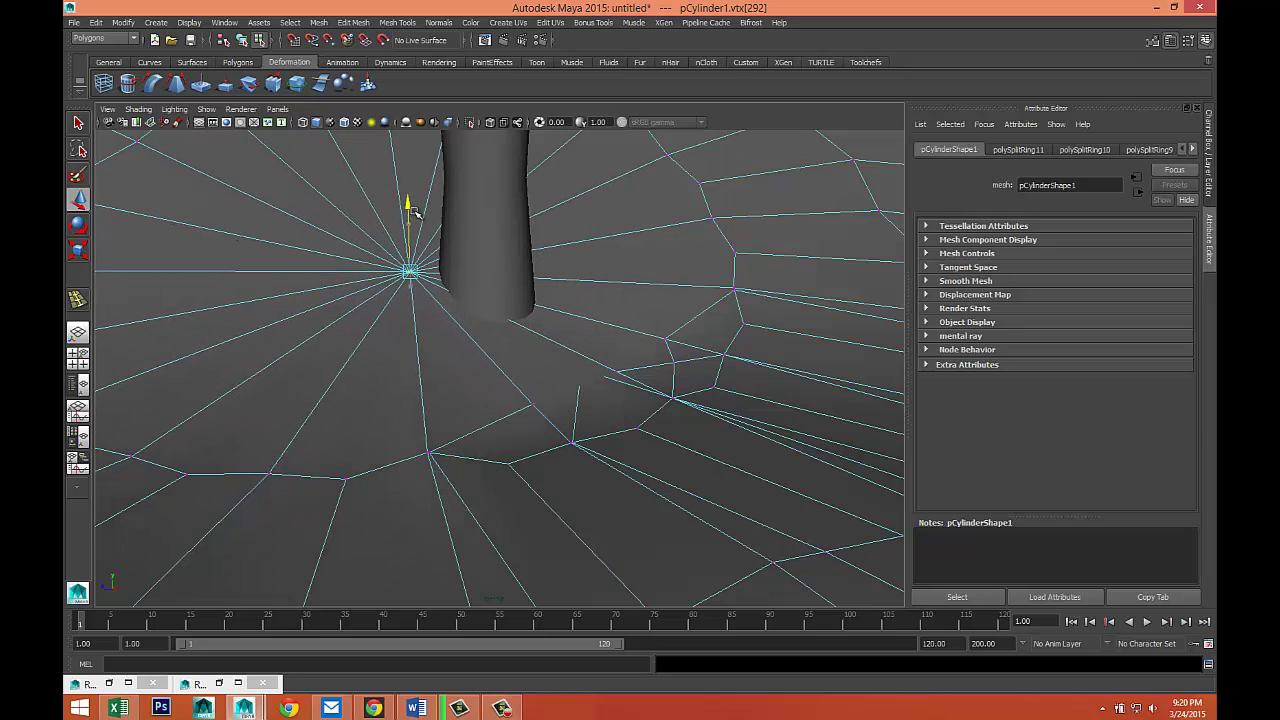
{"action": "left_click", "coordinate": [734, 290]}
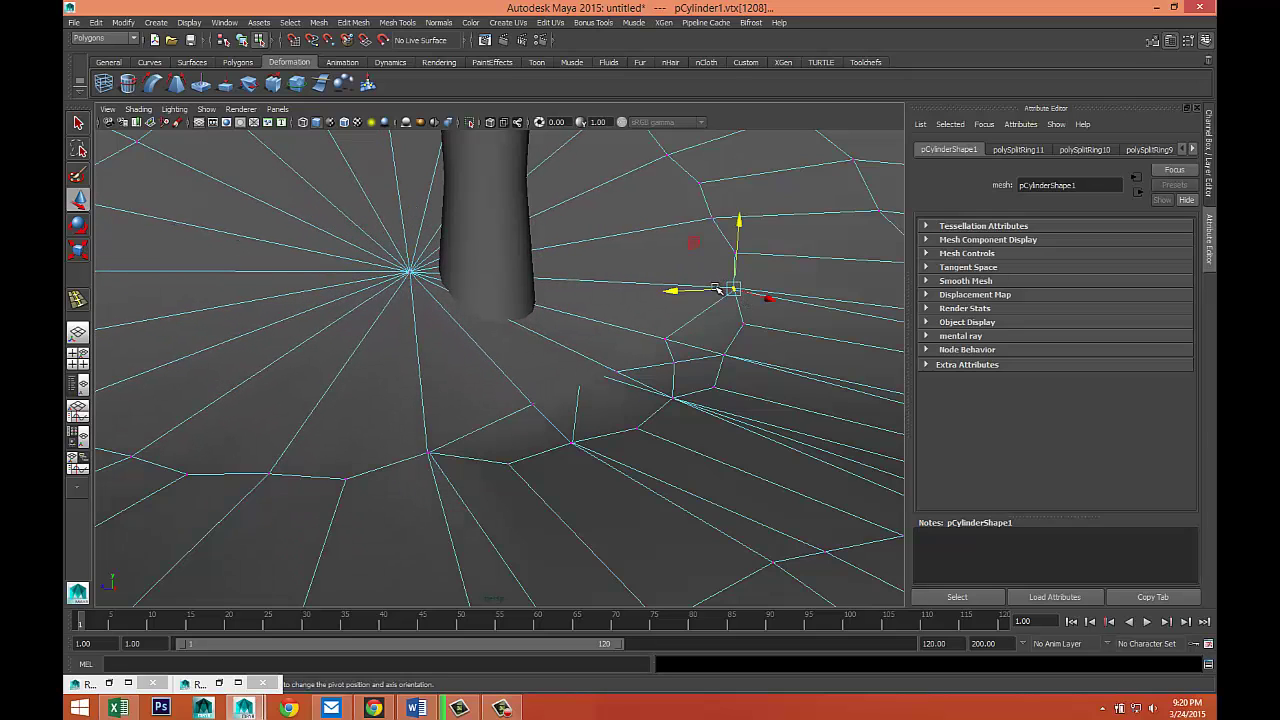
{"action": "left_click_drag", "start_coordinate": [702, 290], "coordinate": [657, 291]}
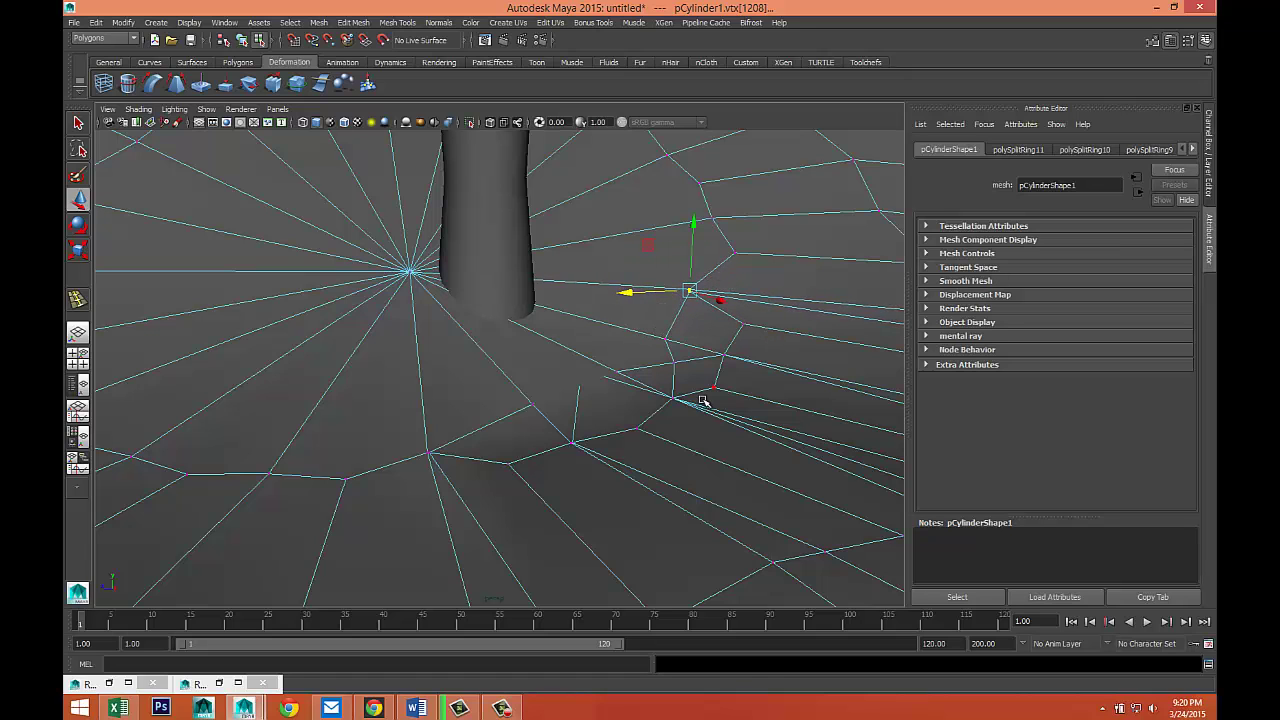
Return the candle to object mode, show its smooth mesh preview and deselect it.
{"action": "right_click_drag", "start_coordinate": [705, 381], "coordinate": [746, 364]}
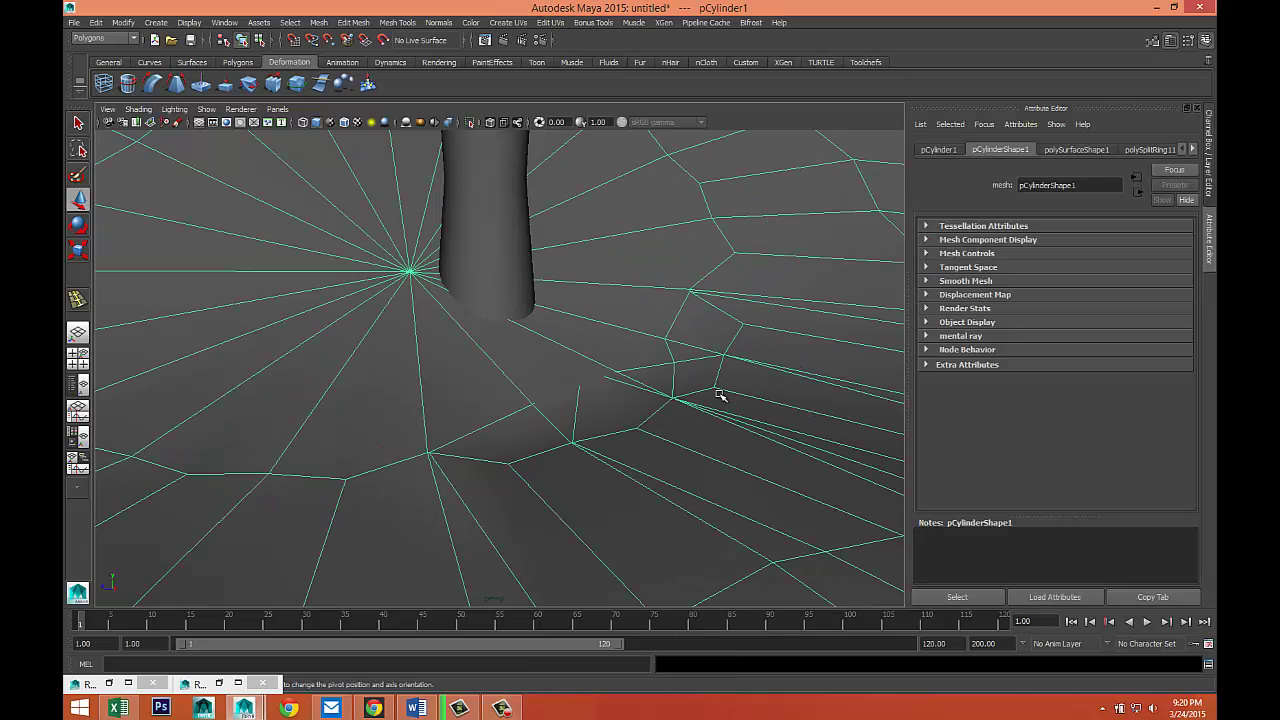
{"action": "key", "text": "3"}
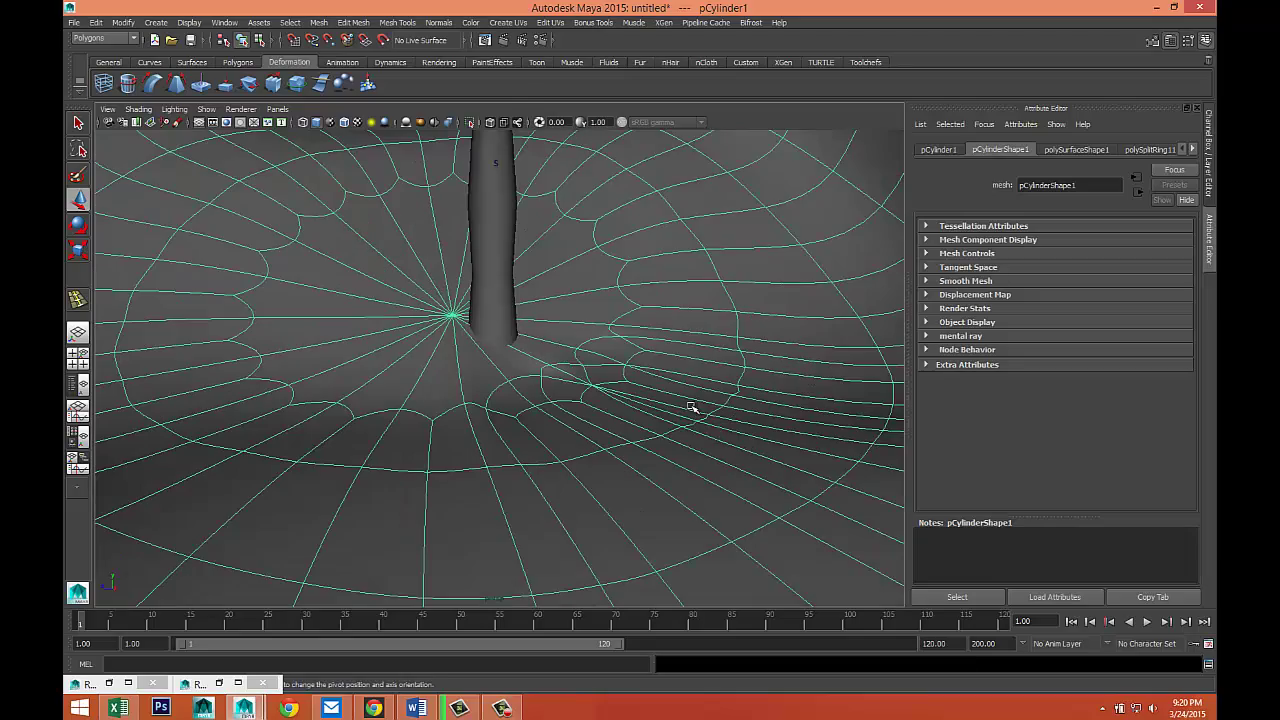
{"action": "left_click_drag", "start_coordinate": [623, 428], "coordinate": [591, 414], "text": "alt"}
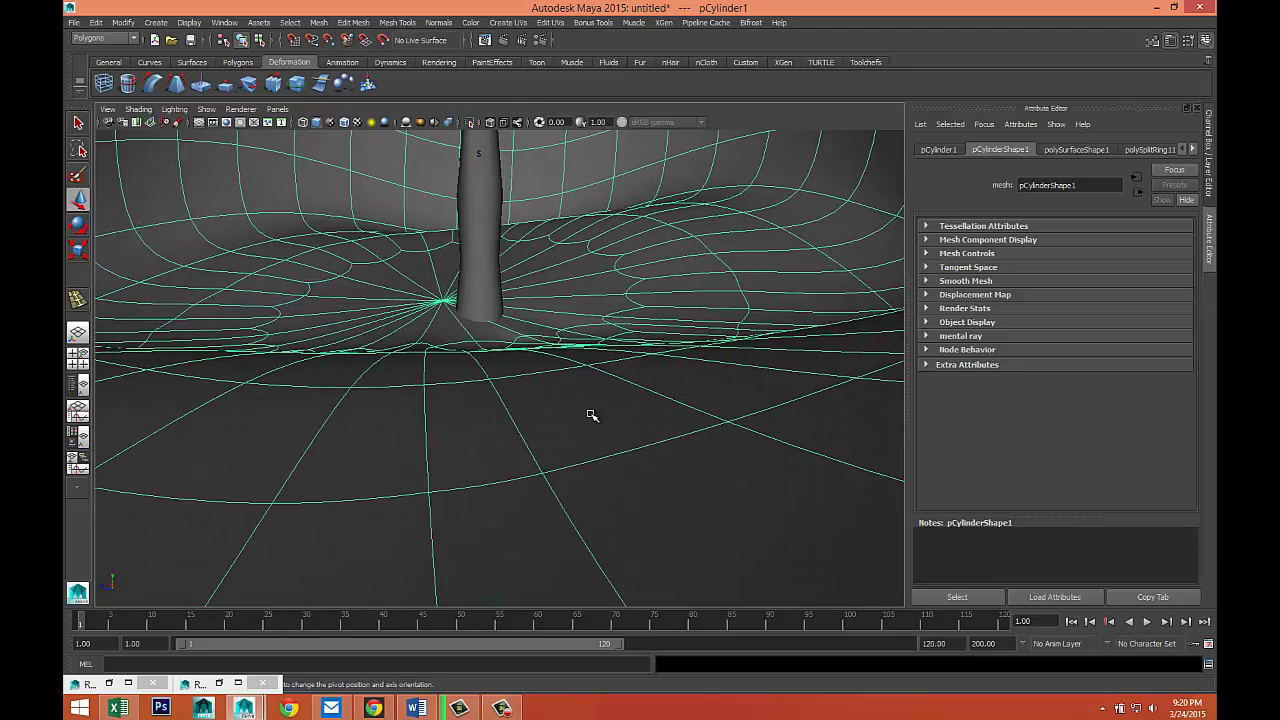
{"action": "scroll", "coordinate": [593, 422], "scroll_direction": "down", "scroll_amount": 6}
{"action": "left_click_drag", "start_coordinate": [684, 462], "coordinate": [688, 513], "text": "alt"}
{"action": "scroll", "coordinate": [740, 510], "scroll_direction": "down", "scroll_amount": 4}
{"action": "left_click", "coordinate": [757, 502]}
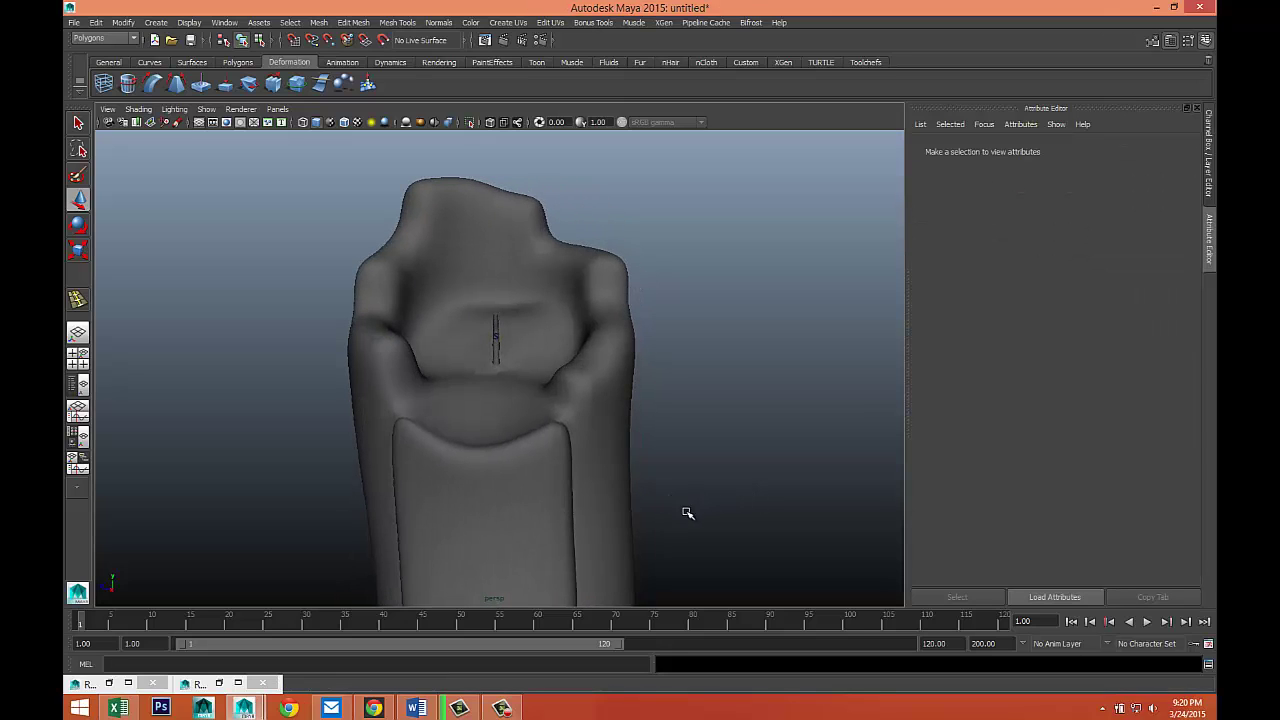
Delete the wick's construction history, freeze its transformations and deselect it.
{"action": "left_click", "coordinate": [495, 345]}
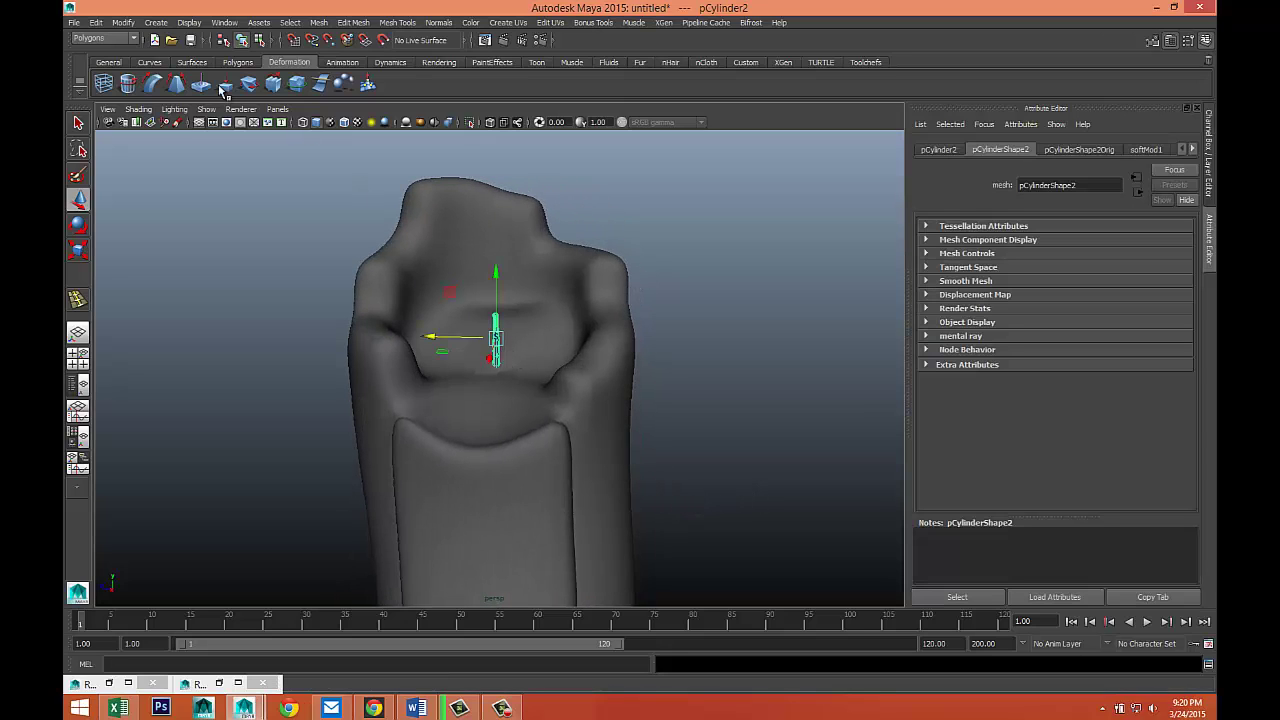
{"action": "left_click", "coordinate": [96, 22]}
{"action": "mouse_move", "coordinate": [158, 166]}
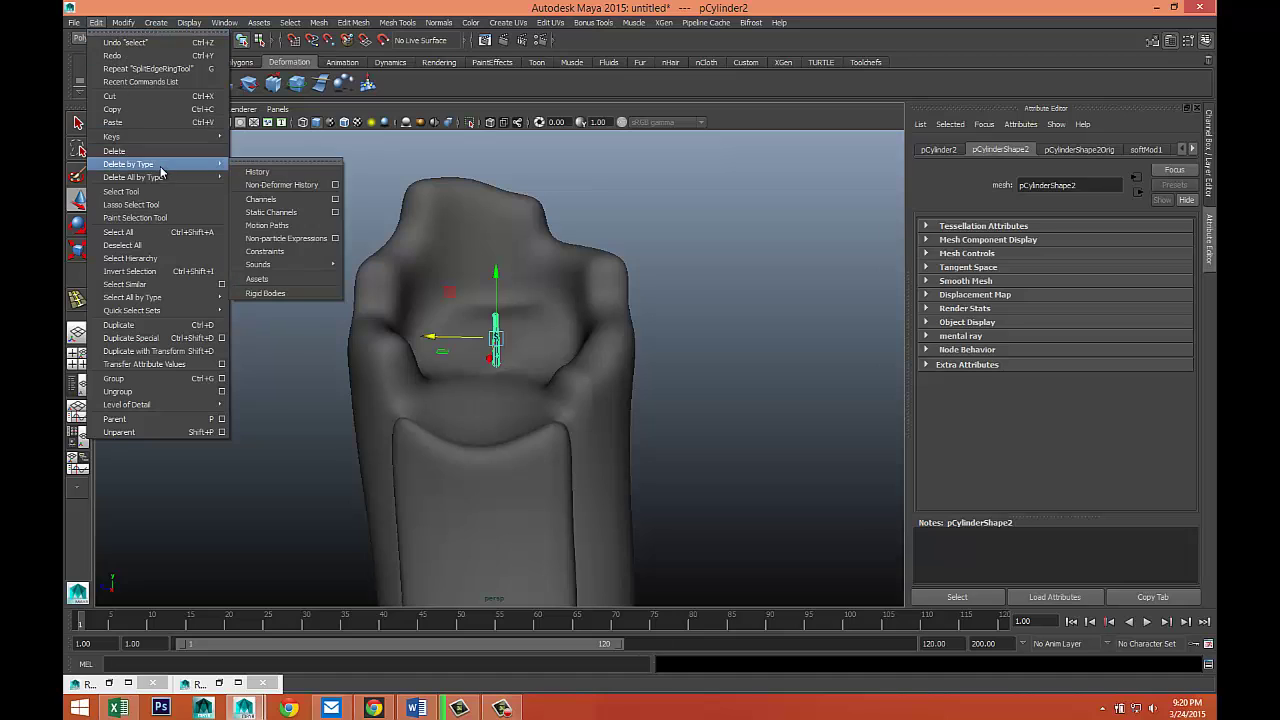
{"action": "left_click", "coordinate": [257, 171]}
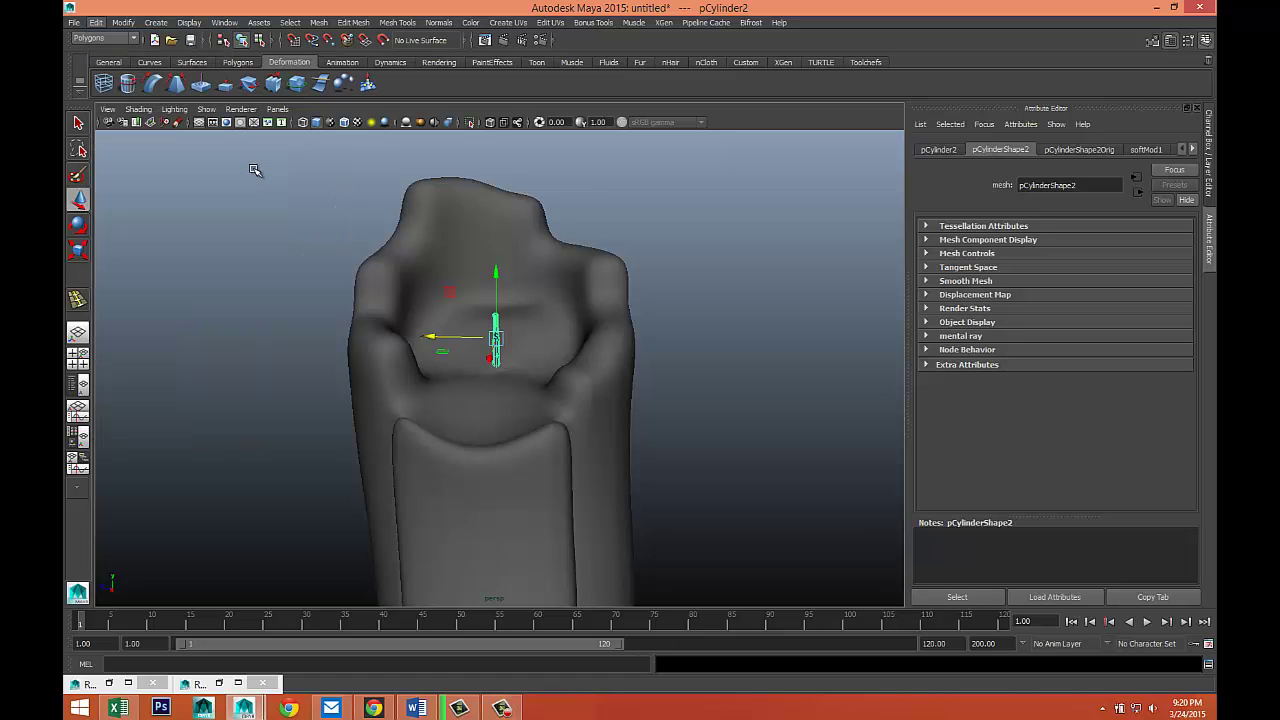
{"action": "left_click", "coordinate": [123, 22]}
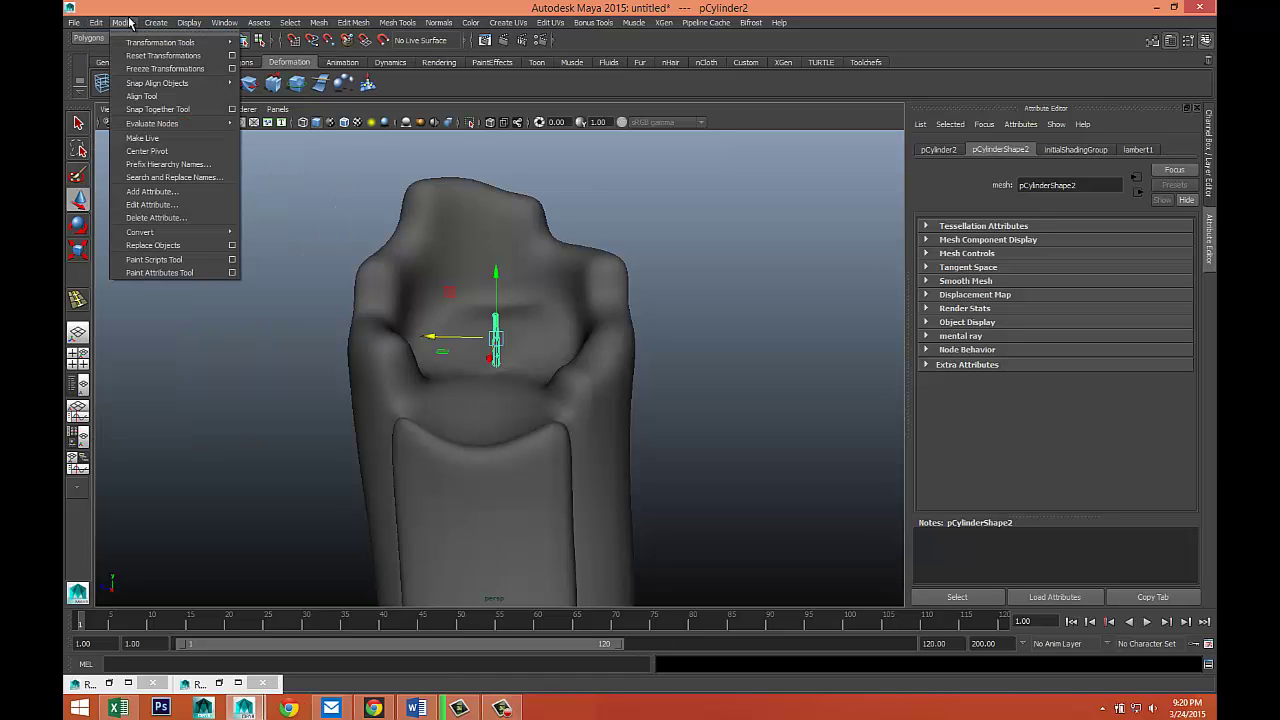
{"action": "left_click", "coordinate": [185, 68]}
{"action": "left_click", "coordinate": [700, 320]}
{"action": "scroll", "coordinate": [709, 380], "scroll_direction": "down", "scroll_amount": 6}
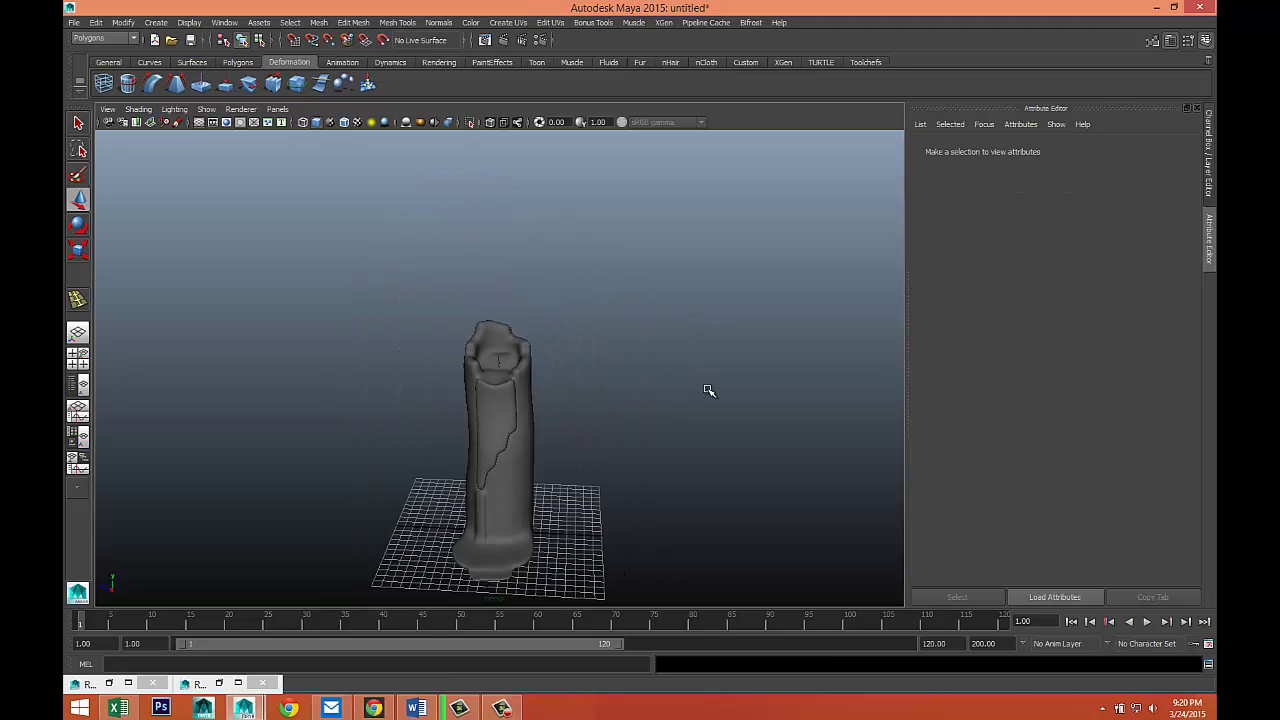
{"action": "left_click_drag", "start_coordinate": [690, 466], "coordinate": [640, 460], "text": "alt"}
{"action": "scroll", "coordinate": [722, 397], "scroll_direction": "up", "scroll_amount": 5}
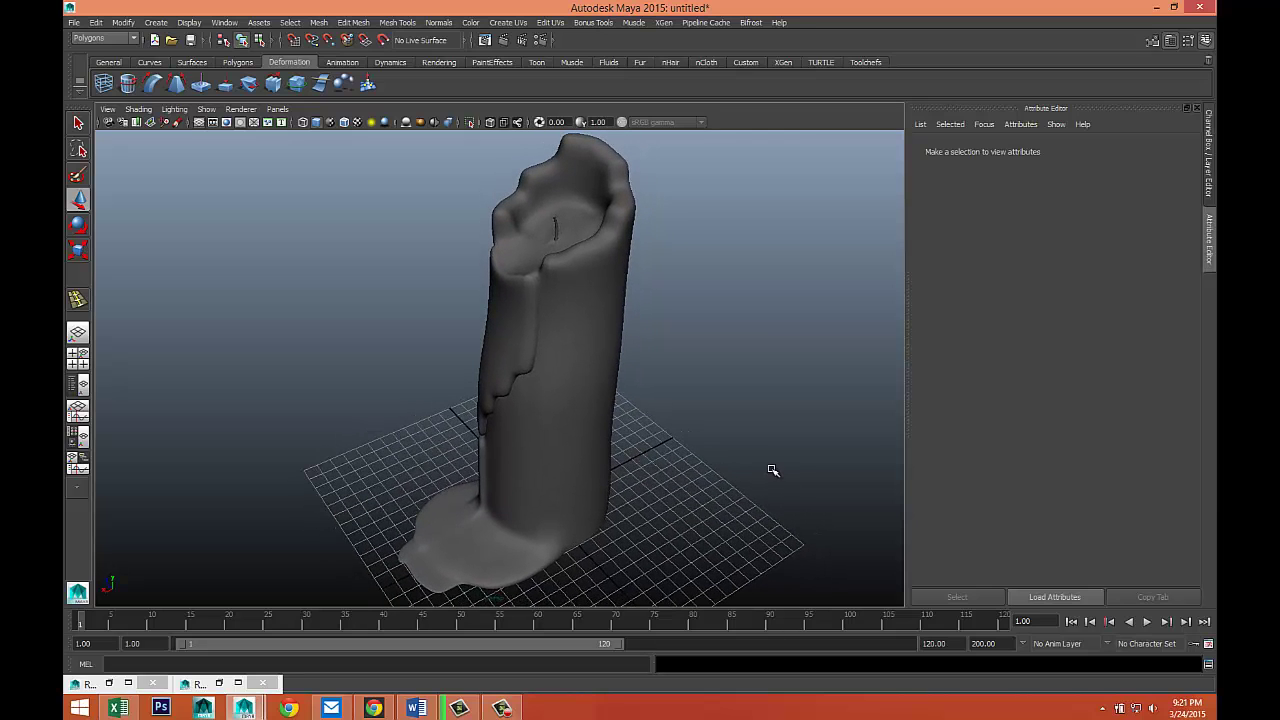